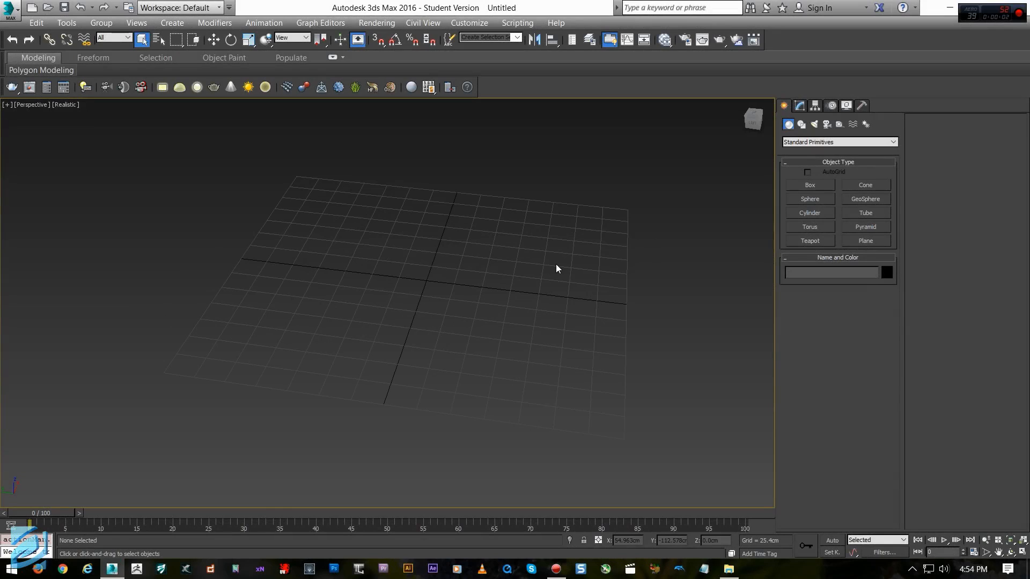
{"action": "mouse_move", "coordinate": [552, 258]}
{"action": "middle_mouse_down", "text": "alt"}
{"action": "mouse_move", "coordinate": [570, 259]}
{"action": "mouse_move", "coordinate": [561, 248]}
{"action": "middle_mouse_up", "text": "alt"}
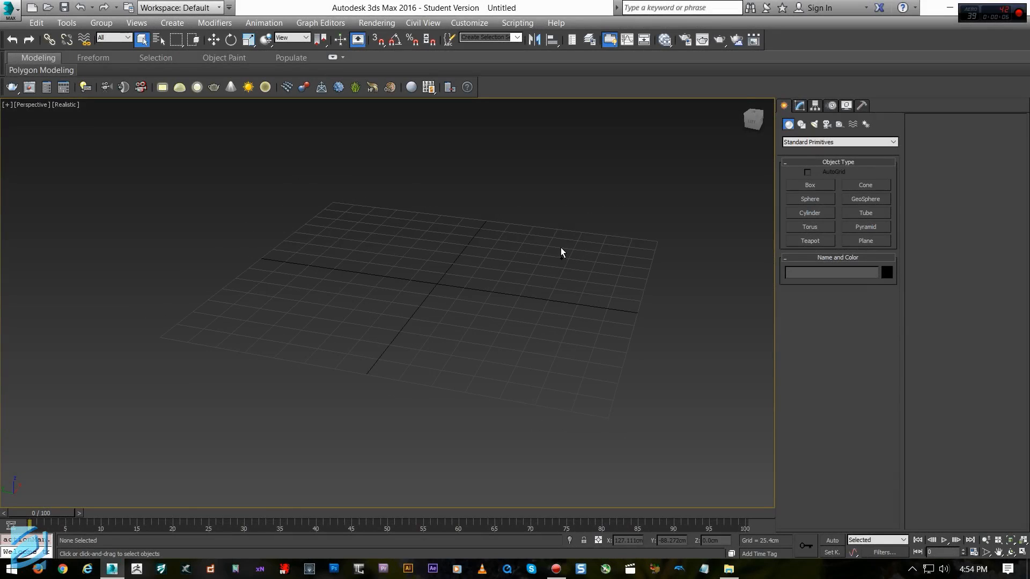
{"action": "mouse_move", "coordinate": [555, 248]}
{"action": "middle_mouse_down", "text": "alt"}
{"action": "mouse_move", "coordinate": [579, 262]}
{"action": "mouse_move", "coordinate": [573, 255]}
{"action": "middle_mouse_up", "text": "alt"}
{"action": "middle_click_drag", "start_coordinate": [567, 307], "coordinate": [565, 290], "text": "alt"}
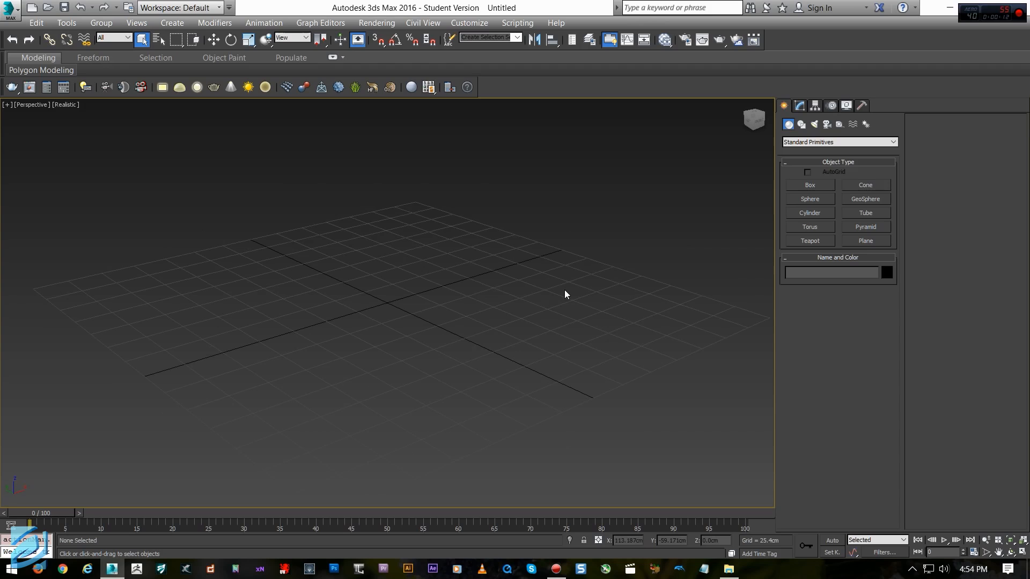
{"action": "middle_click_drag", "start_coordinate": [524, 250], "coordinate": [495, 240], "text": "alt"}
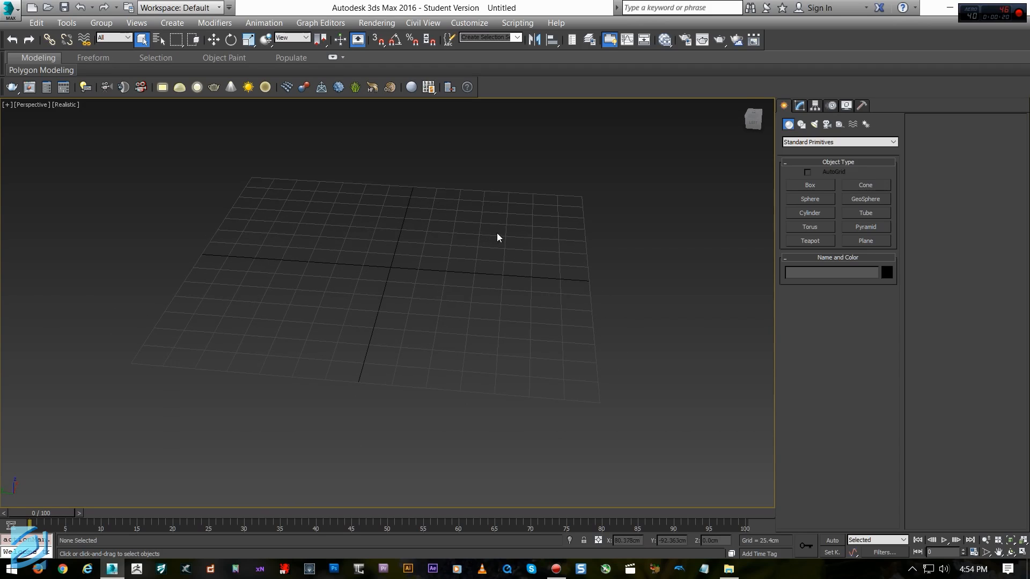
{"action": "middle_click_drag", "start_coordinate": [497, 230], "coordinate": [410, 281], "text": "alt"}
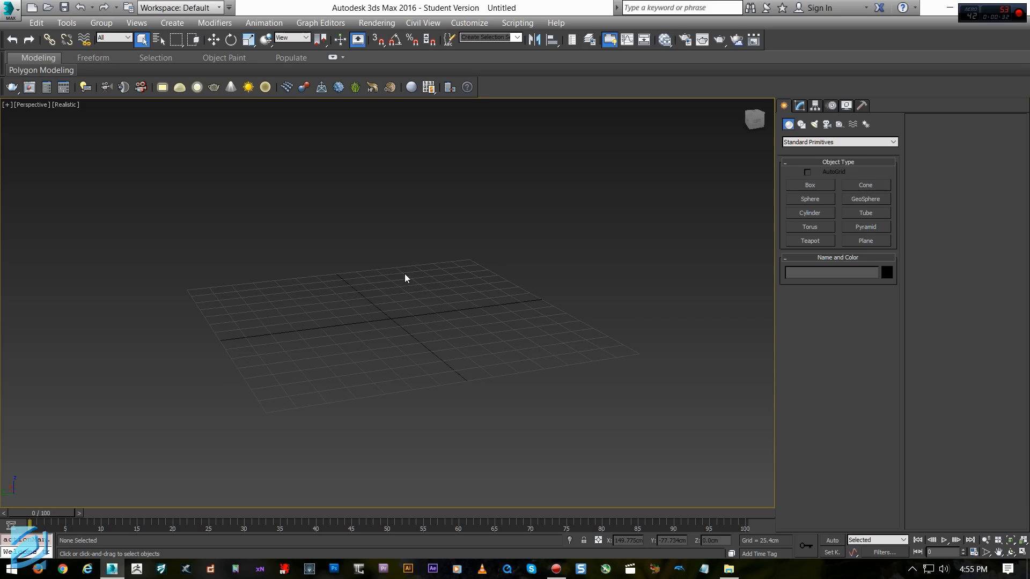
{"action": "middle_click_drag", "start_coordinate": [413, 264], "coordinate": [441, 266], "text": "alt"}
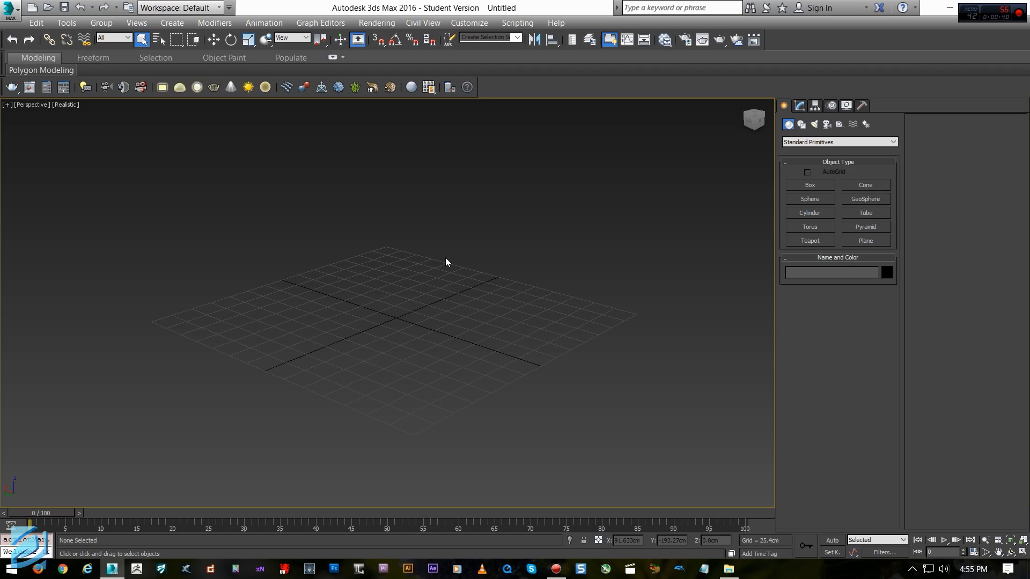
{"action": "middle_click_drag", "start_coordinate": [447, 260], "coordinate": [444, 253], "text": "alt"}
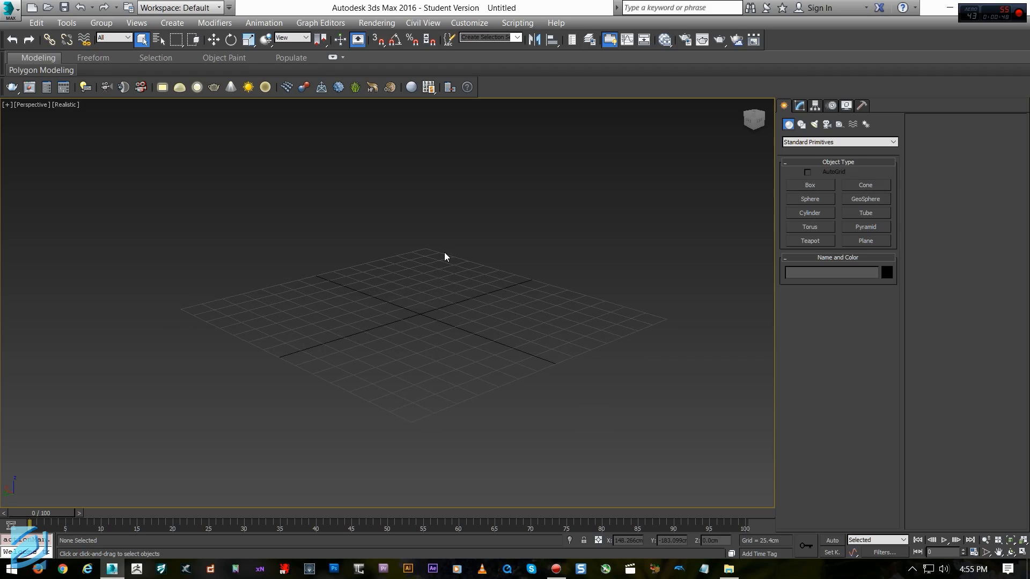
{"action": "middle_click_drag", "start_coordinate": [445, 253], "coordinate": [423, 251], "text": "alt"}
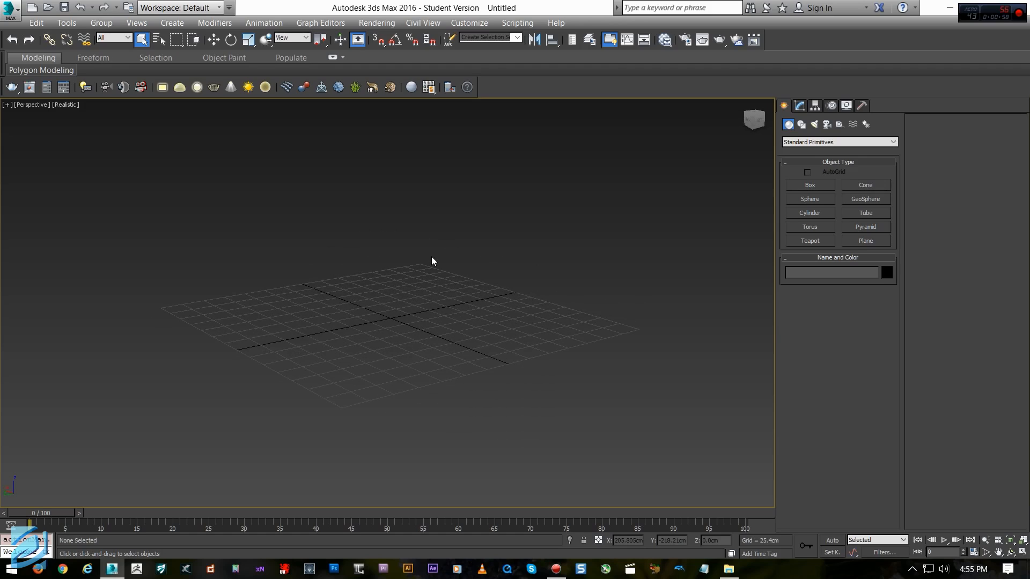
{"action": "middle_click_drag", "start_coordinate": [441, 266], "coordinate": [447, 267], "text": "alt"}
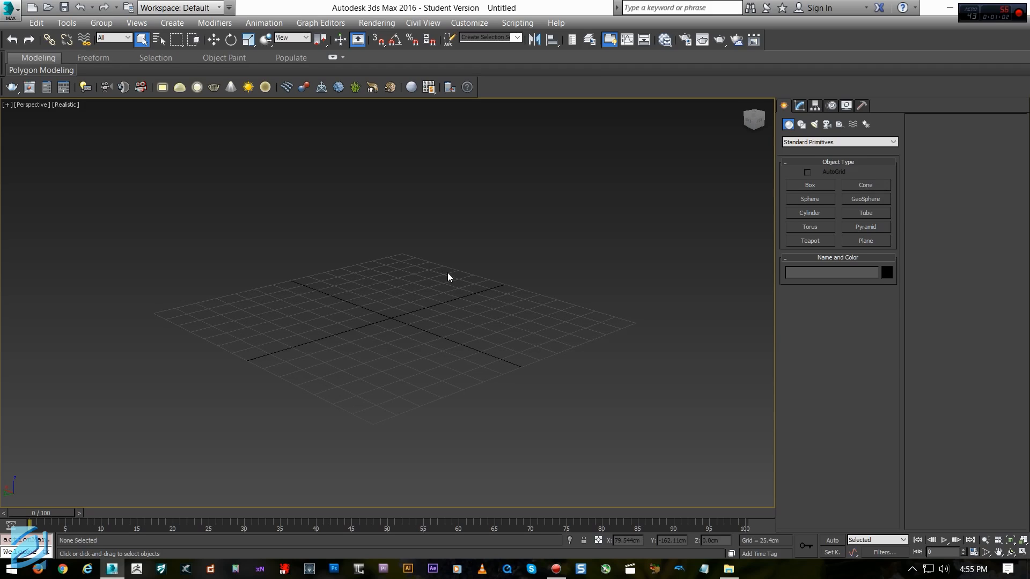
{"action": "middle_click_drag", "start_coordinate": [448, 272], "coordinate": [387, 258], "text": "alt"}
{"action": "key", "text": "z"}
{"action": "scroll", "coordinate": [458, 265], "scroll_direction": "down", "scroll_amount": 3}
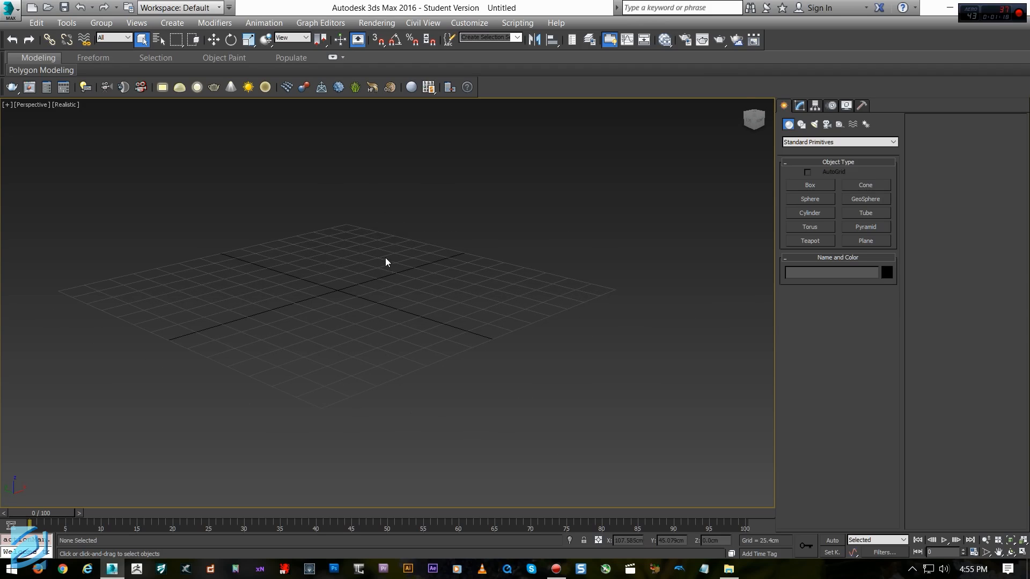
{"action": "middle_click_drag", "start_coordinate": [321, 266], "coordinate": [372, 274]}
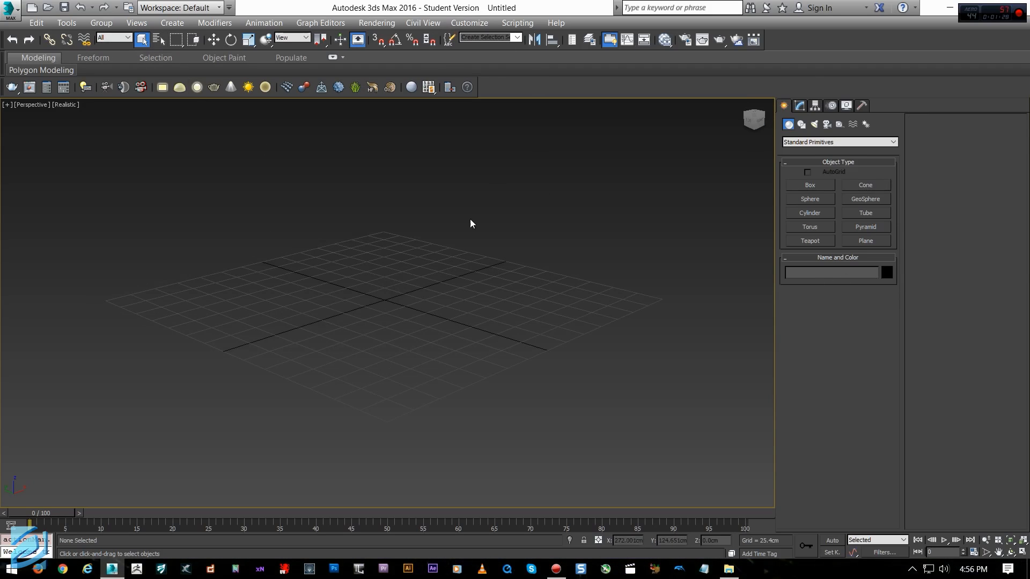
{"action": "mouse_move", "coordinate": [503, 253]}
{"action": "middle_mouse_down", "text": "alt"}
{"action": "mouse_move", "coordinate": [487, 272]}
{"action": "mouse_move", "coordinate": [510, 257]}
{"action": "middle_mouse_up", "text": "alt"}
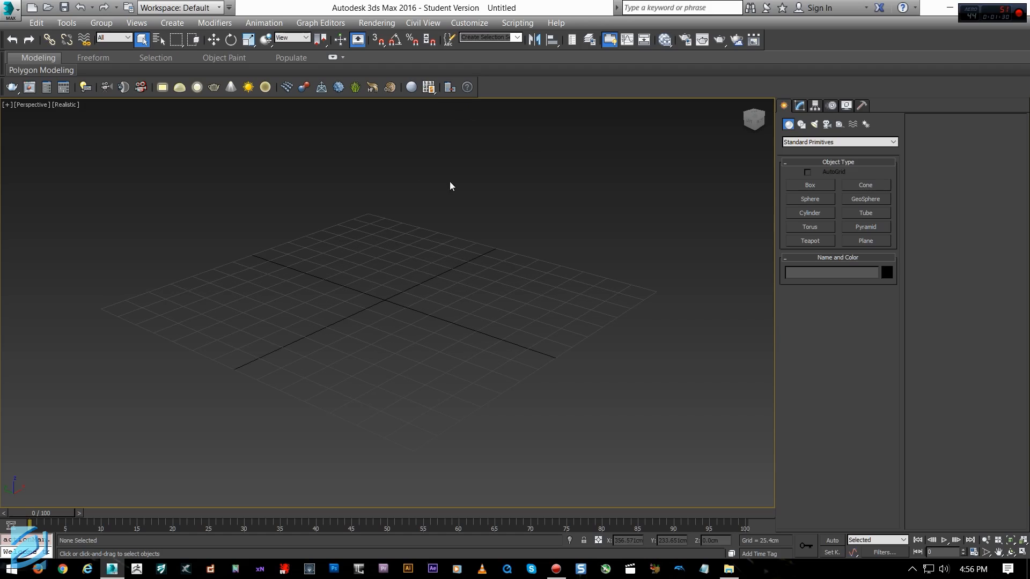
Examine the modifier, hierarchy, motion and display options, and return to the standard primitive creation tools
{"action": "left_click", "coordinate": [799, 106]}
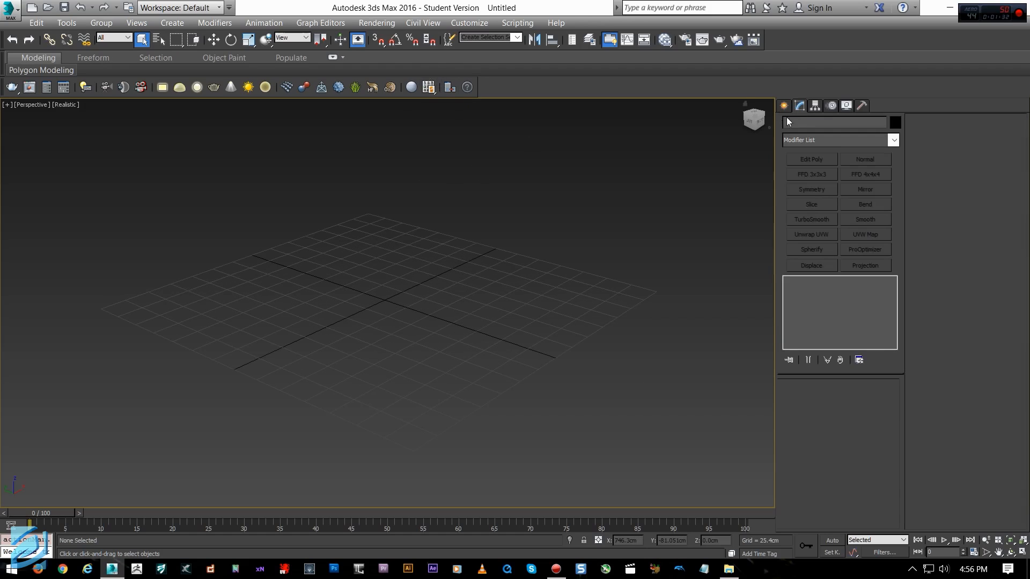
{"action": "left_click", "coordinate": [784, 106]}
{"action": "mouse_move", "coordinate": [491, 311]}
{"action": "middle_mouse_down"}
{"action": "mouse_move", "coordinate": [524, 317]}
{"action": "mouse_move", "coordinate": [510, 308]}
{"action": "middle_mouse_up"}
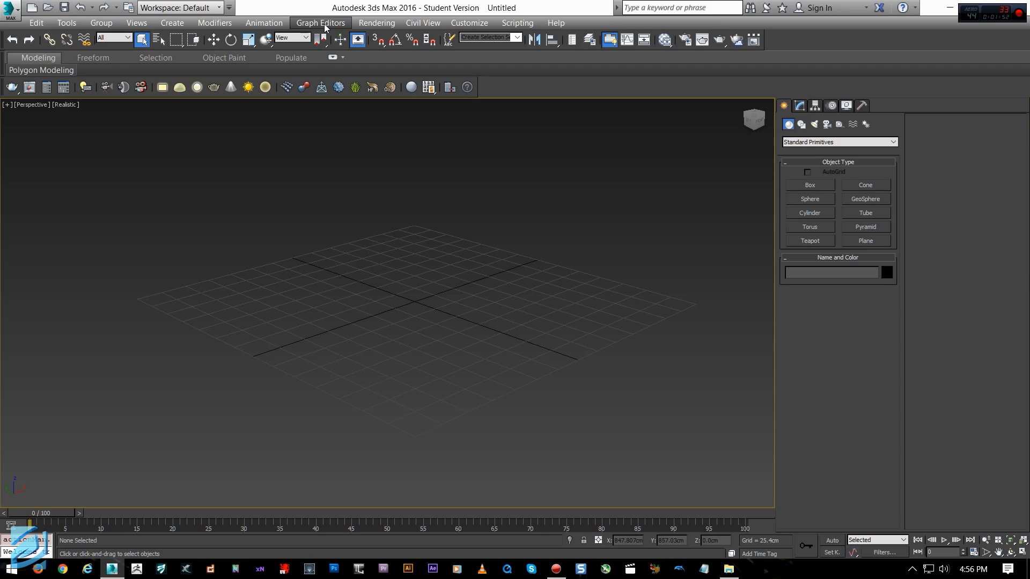
{"action": "middle_click_drag", "start_coordinate": [488, 212], "coordinate": [479, 207]}
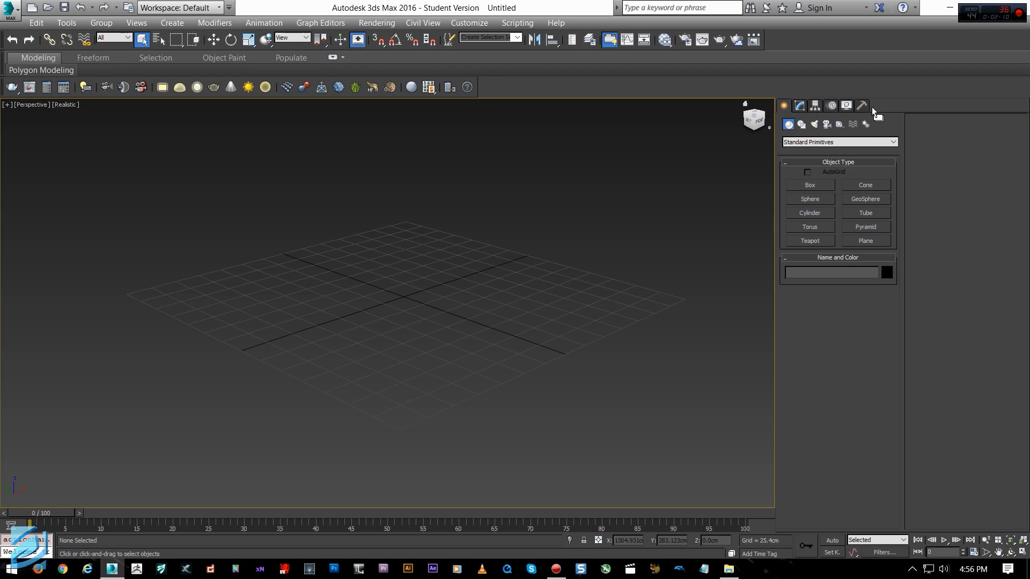
{"action": "left_click", "coordinate": [815, 105]}
{"action": "left_click", "coordinate": [784, 107]}
{"action": "left_click", "coordinate": [799, 106]}
{"action": "left_click", "coordinate": [815, 106]}
{"action": "left_click", "coordinate": [832, 106]}
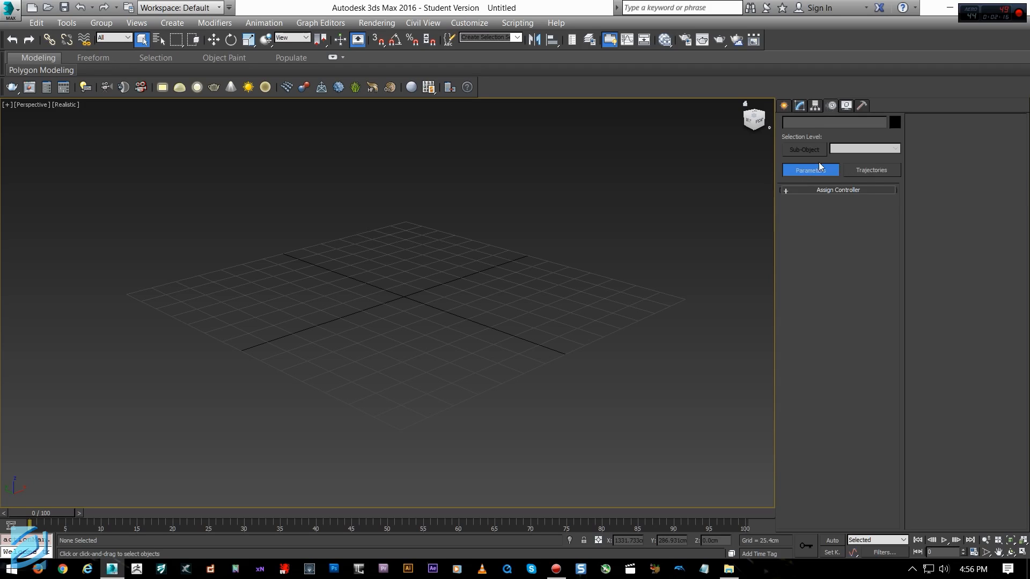
{"action": "left_click", "coordinate": [853, 191]}
{"action": "left_click", "coordinate": [813, 190]}
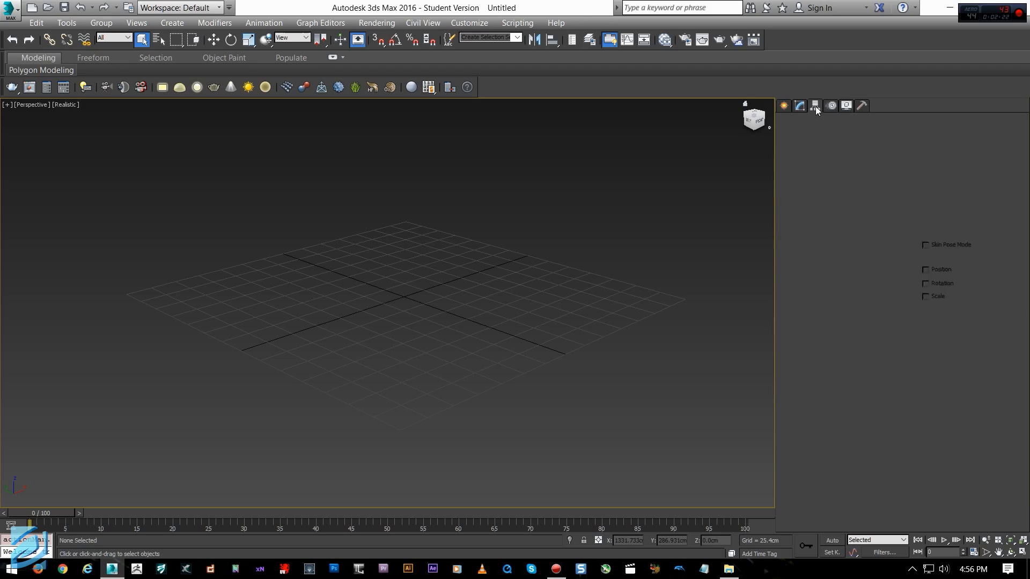
{"action": "left_click", "coordinate": [847, 106]}
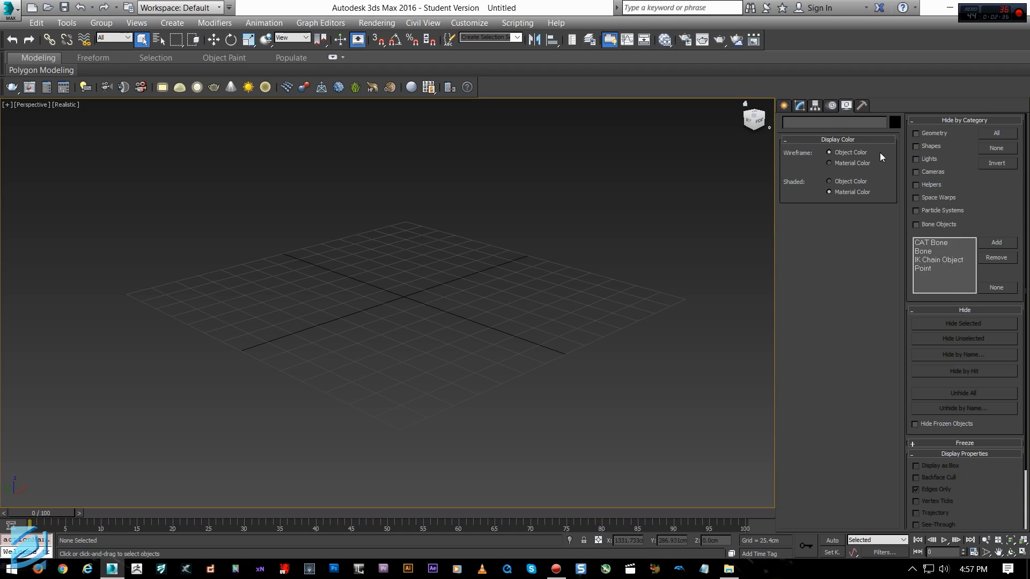
{"action": "left_click", "coordinate": [784, 105]}
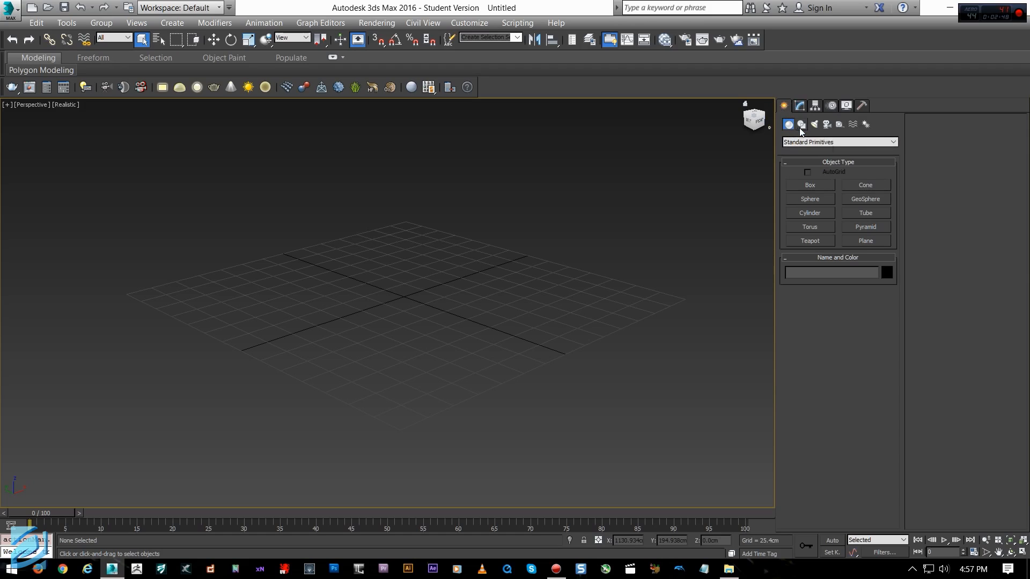
Try a box about 124 cm long, 35 cm wide and 47 cm high near the grid's centre, and undo it
{"action": "left_click", "coordinate": [809, 201]}
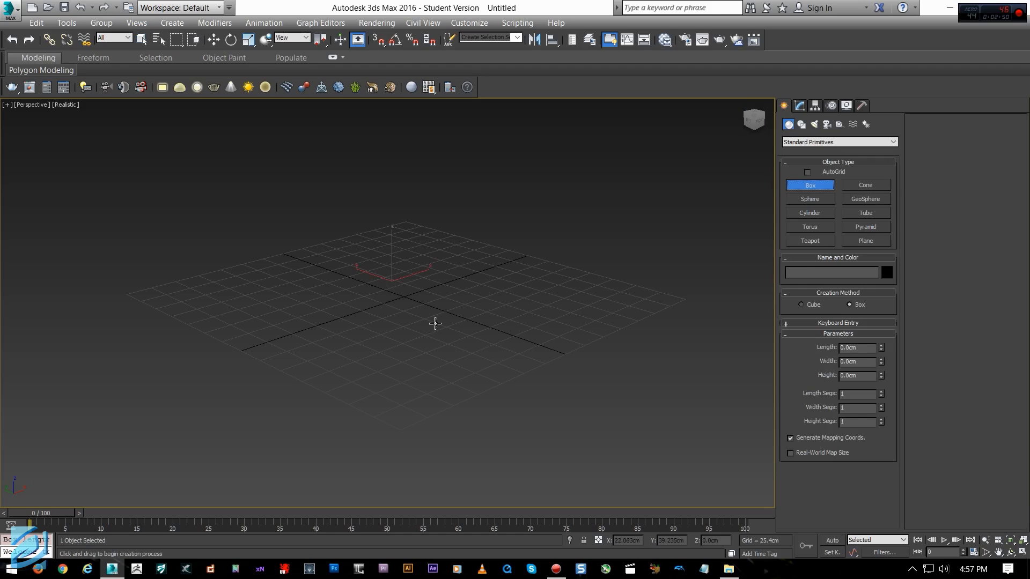
{"action": "left_click_drag", "start_coordinate": [420, 315], "coordinate": [469, 292]}
{"action": "left_click", "coordinate": [726, 273]}
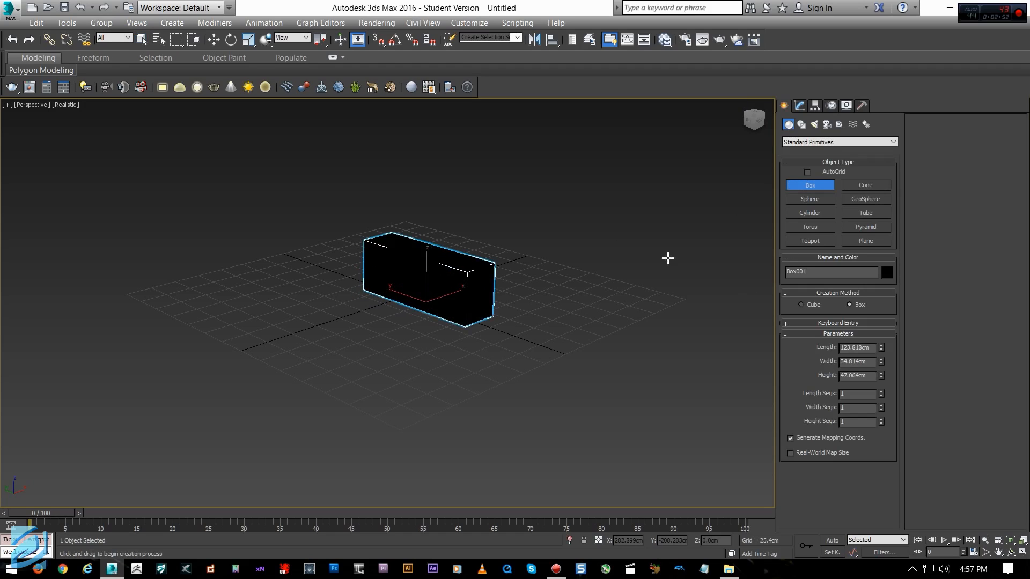
{"action": "key", "text": "ctrl+z"}
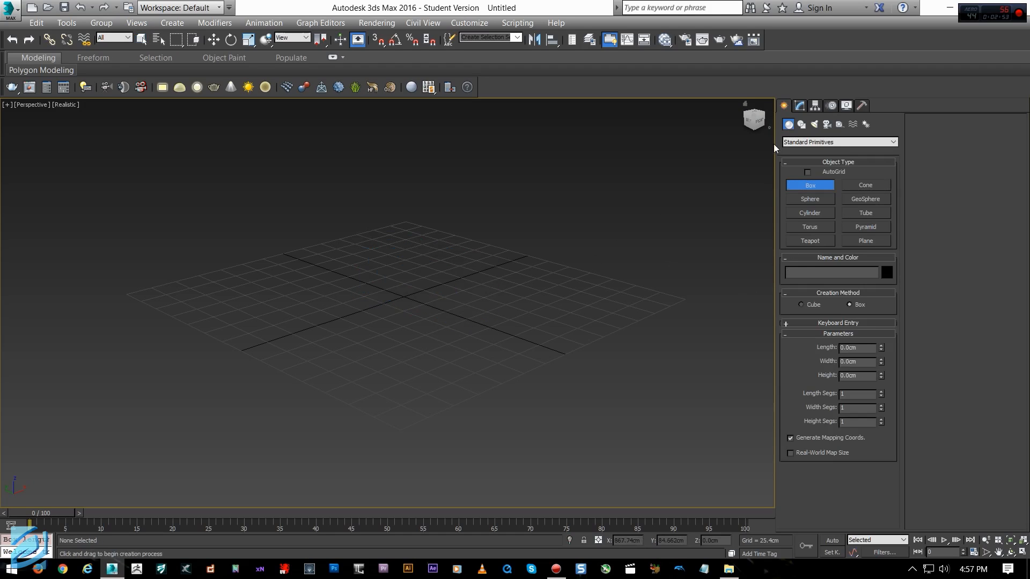
Try the Extended Primitives Hose near the grid's centre at about 138 cm high, and delete it
{"action": "left_click", "coordinate": [803, 142]}
{"action": "left_click", "coordinate": [805, 160]}
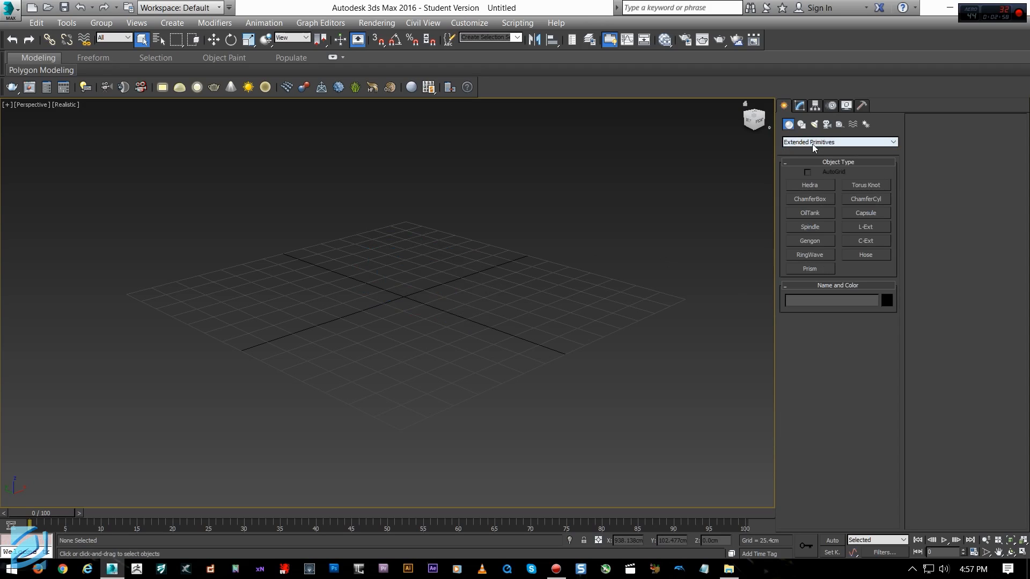
{"action": "left_click", "coordinate": [865, 255]}
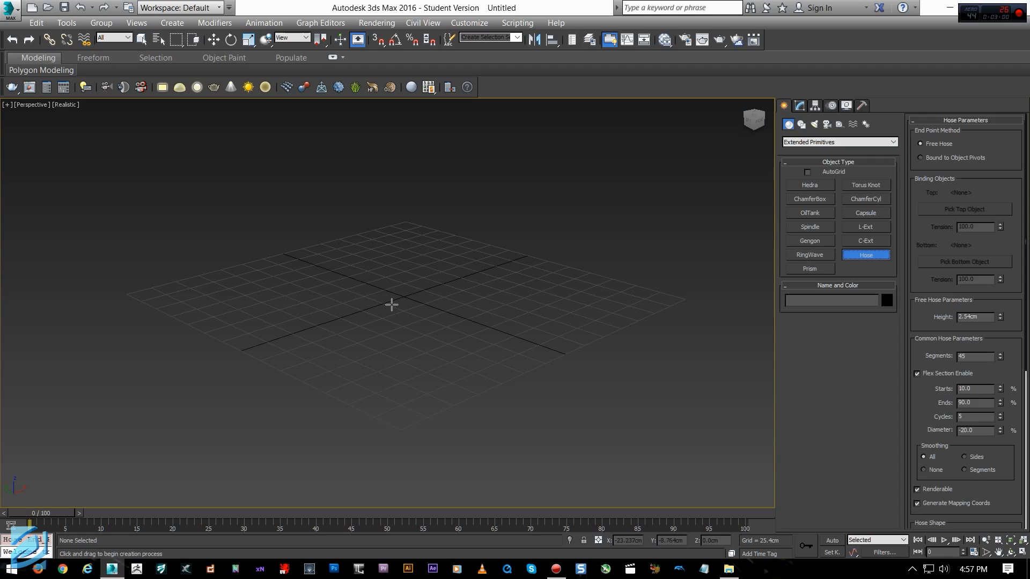
{"action": "left_click_drag", "start_coordinate": [387, 307], "coordinate": [419, 305]}
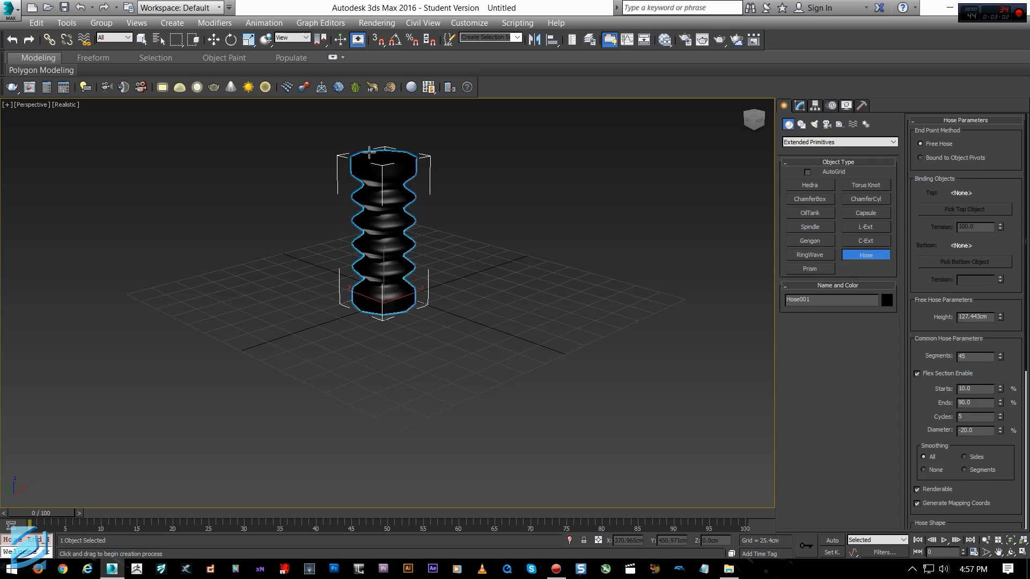
{"action": "left_click", "coordinate": [500, 178]}
{"action": "middle_click_drag", "start_coordinate": [517, 239], "coordinate": [479, 277], "text": "alt"}
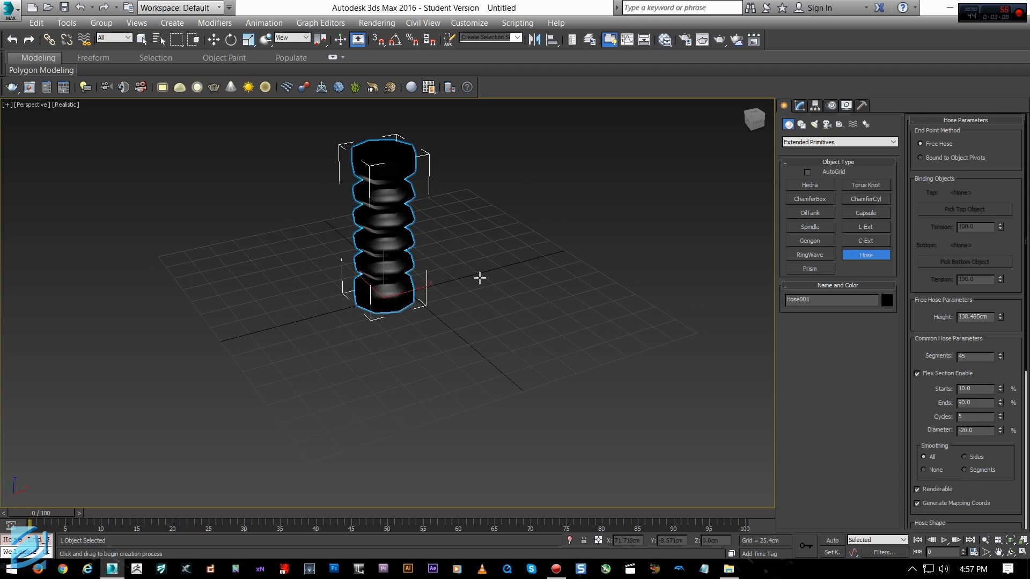
{"action": "middle_click_drag", "start_coordinate": [479, 278], "coordinate": [490, 269], "text": "alt"}
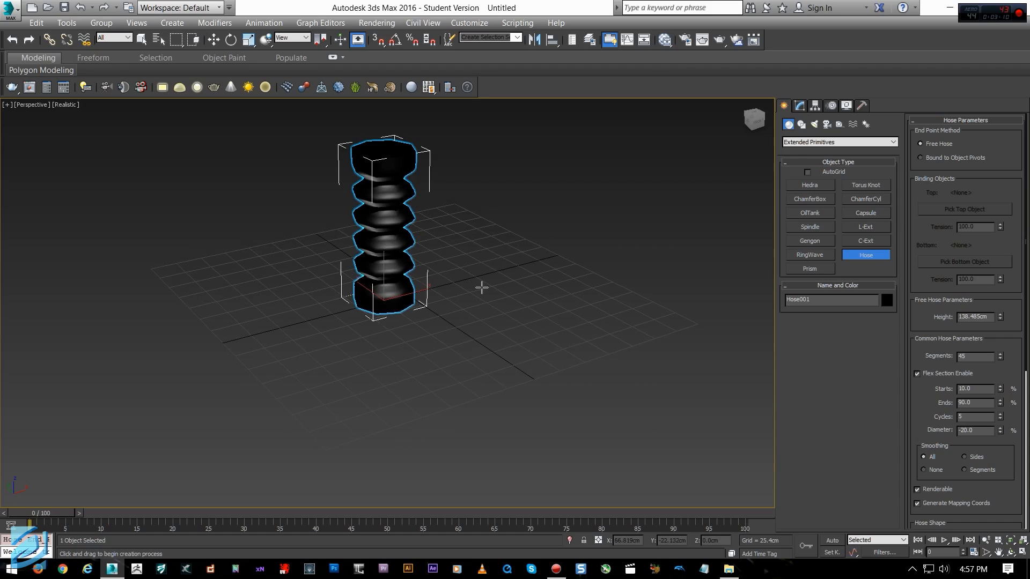
{"action": "key", "text": "Delete"}
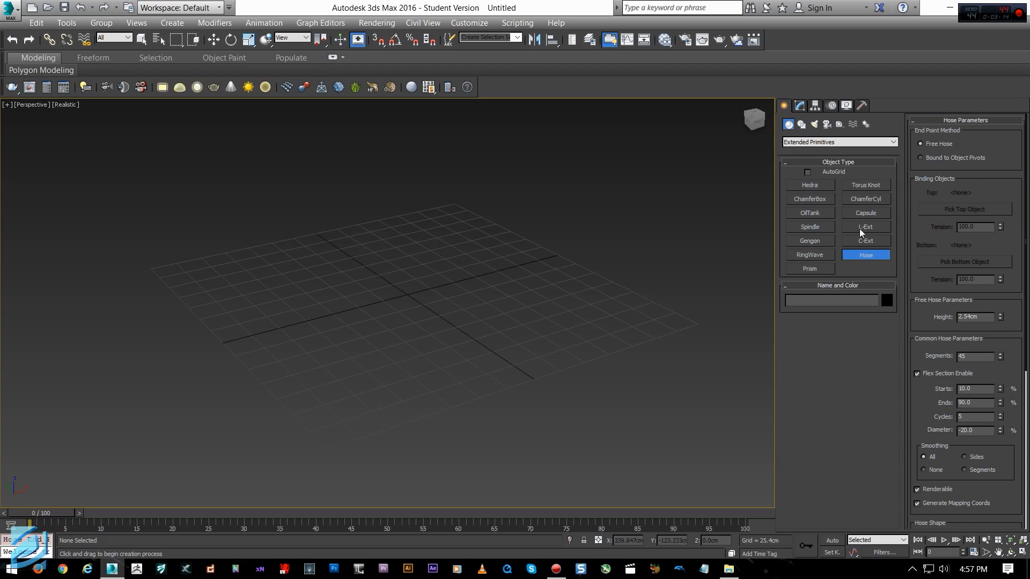
Try a Standard Primitives box about 82 cm long, 73 cm wide and 62 cm high, and delete it
{"action": "left_click", "coordinate": [818, 140]}
{"action": "left_click", "coordinate": [813, 145]}
{"action": "left_click", "coordinate": [816, 144]}
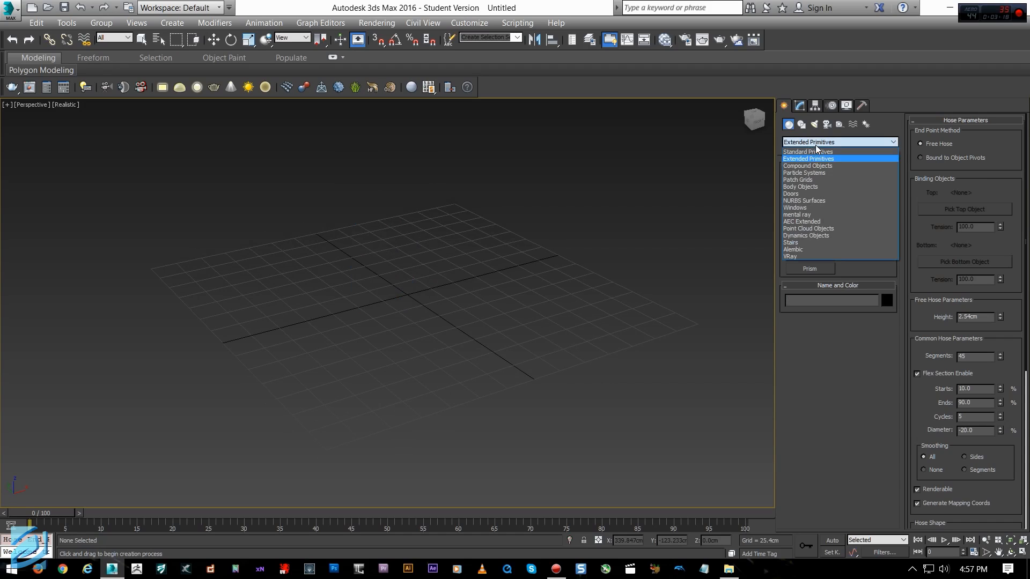
{"action": "left_click", "coordinate": [815, 152]}
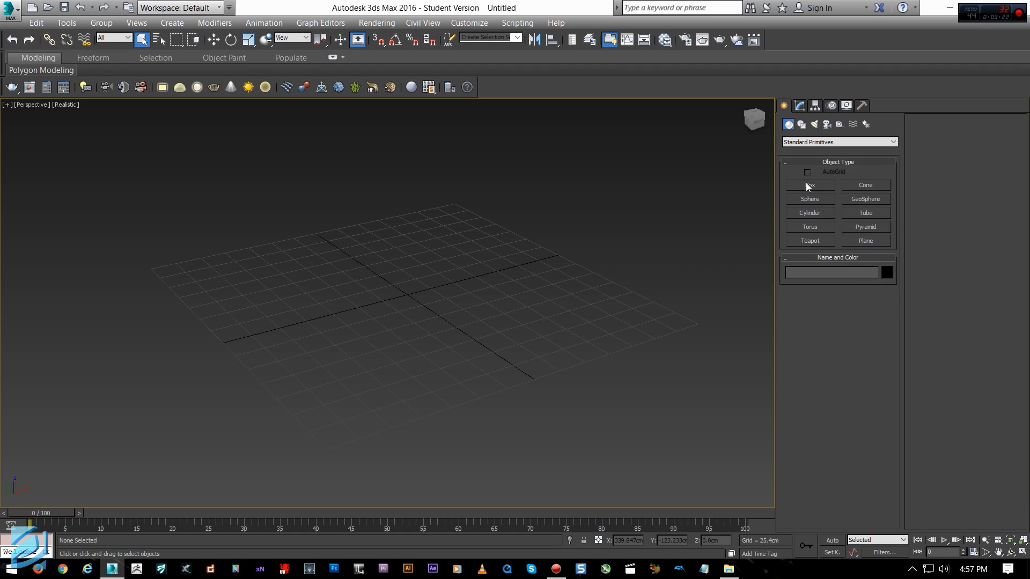
{"action": "left_click", "coordinate": [808, 186]}
{"action": "left_click_drag", "start_coordinate": [380, 302], "coordinate": [500, 313]}
{"action": "left_click", "coordinate": [484, 248]}
{"action": "middle_click_drag", "start_coordinate": [535, 293], "coordinate": [504, 288], "text": "alt"}
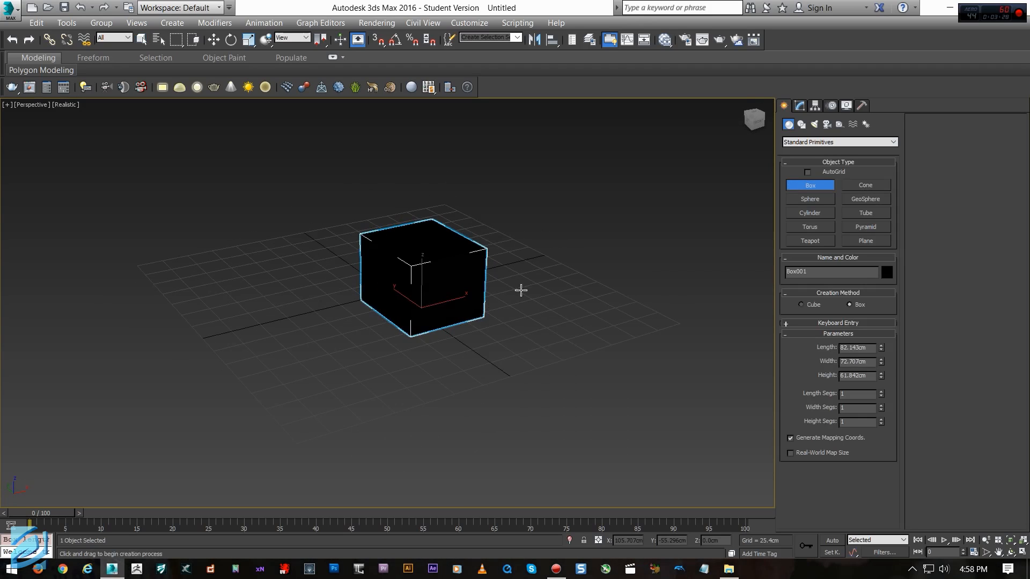
{"action": "key", "text": "Delete"}
Create a plane about 119 cm long and 196 cm wide across the middle of the grid
{"action": "left_click", "coordinate": [855, 241]}
{"action": "left_click_drag", "start_coordinate": [332, 279], "coordinate": [578, 283]}
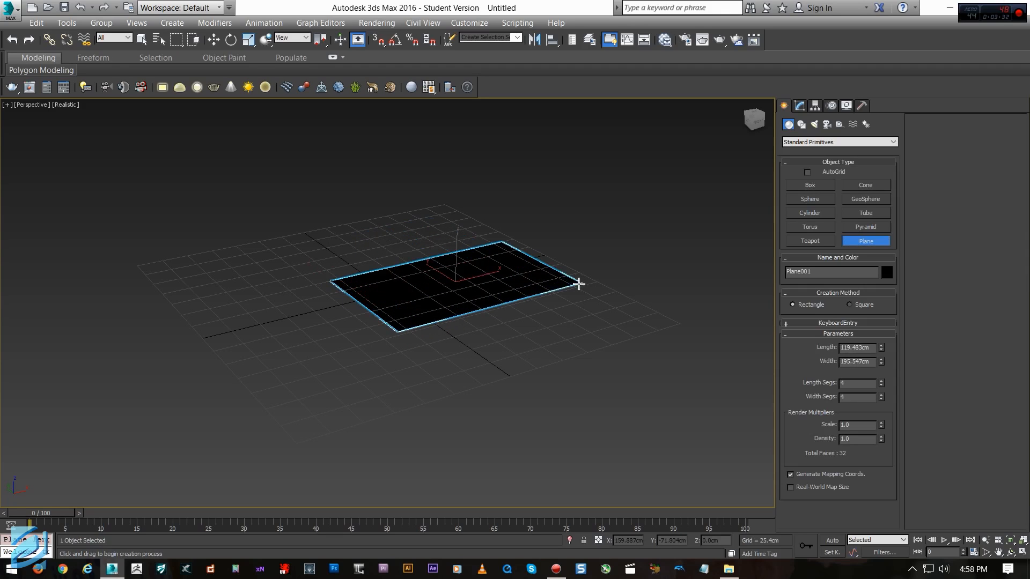
{"action": "middle_click_drag", "start_coordinate": [582, 286], "coordinate": [546, 337], "text": "alt"}
{"action": "key", "text": "alt+a"}
{"action": "left_click", "coordinate": [419, 266]}
Apply an Edit Poly modifier to the plane
{"action": "left_click", "coordinate": [798, 106]}
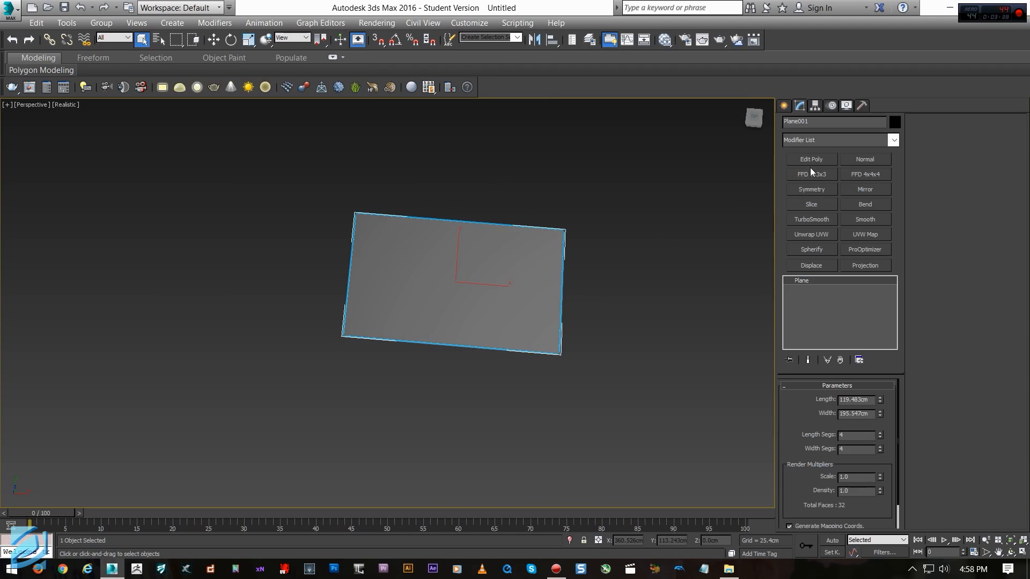
{"action": "left_click", "coordinate": [811, 159]}
{"action": "key", "text": "alt+a"}
{"action": "left_click", "coordinate": [526, 262]}
{"action": "left_click", "coordinate": [492, 284]}
{"action": "left_click", "coordinate": [444, 293], "text": "alt"}
{"action": "key", "text": "alt+a"}
{"action": "left_click", "coordinate": [480, 262]}
{"action": "left_click", "coordinate": [480, 262]}
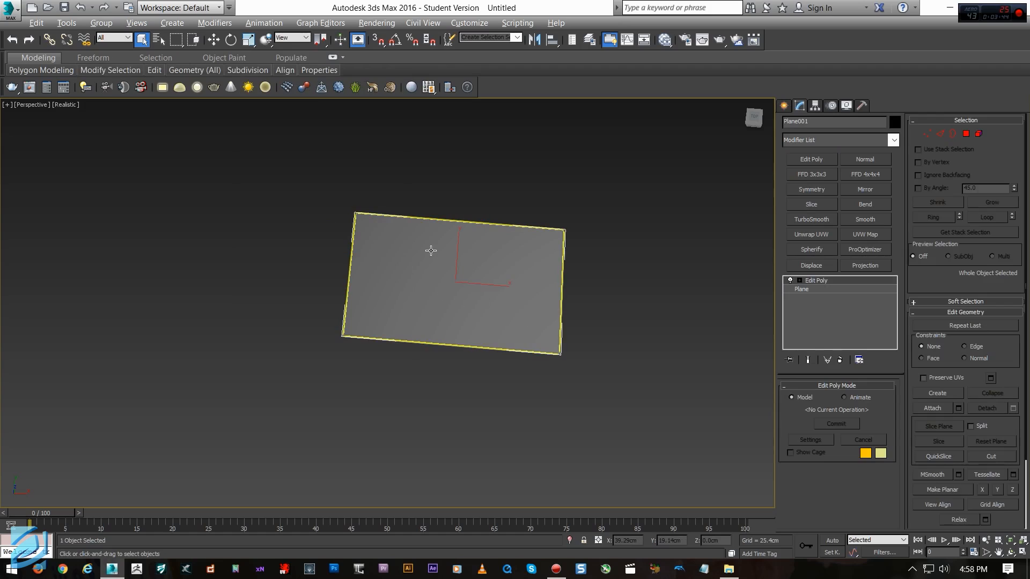
Use SwiftLoop to insert one lengthwise edge loop near the plane's upper edge and one crosswise loop near its left edge
{"action": "key", "text": "alt+shift+w"}
{"action": "left_click", "coordinate": [387, 243]}
{"action": "left_click", "coordinate": [397, 238]}
{"action": "left_click", "coordinate": [386, 282]}
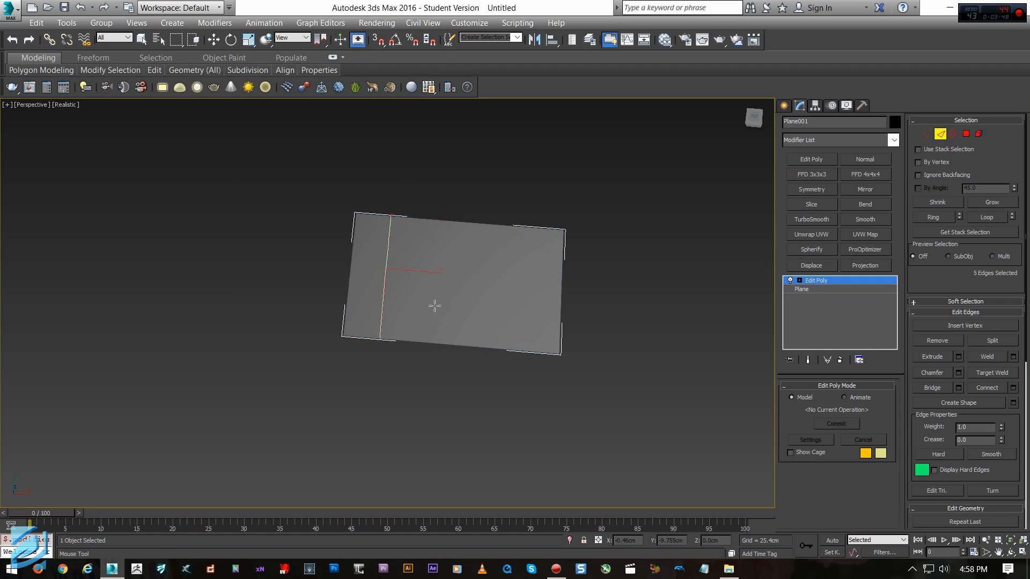
Display edged faces on the plane in the viewport, and switch Edit Poly to vertex level with the Move tool
{"action": "middle_click_drag", "start_coordinate": [439, 298], "coordinate": [455, 301], "text": "alt"}
{"action": "key", "text": "F4"}
{"action": "key", "text": "F3"}
{"action": "key", "text": "F3"}
{"action": "key", "text": "w"}
{"action": "key", "text": "1"}
Try moving the single vertex where the two inserted edge loops cross, and undo the move
{"action": "left_click", "coordinate": [380, 244]}
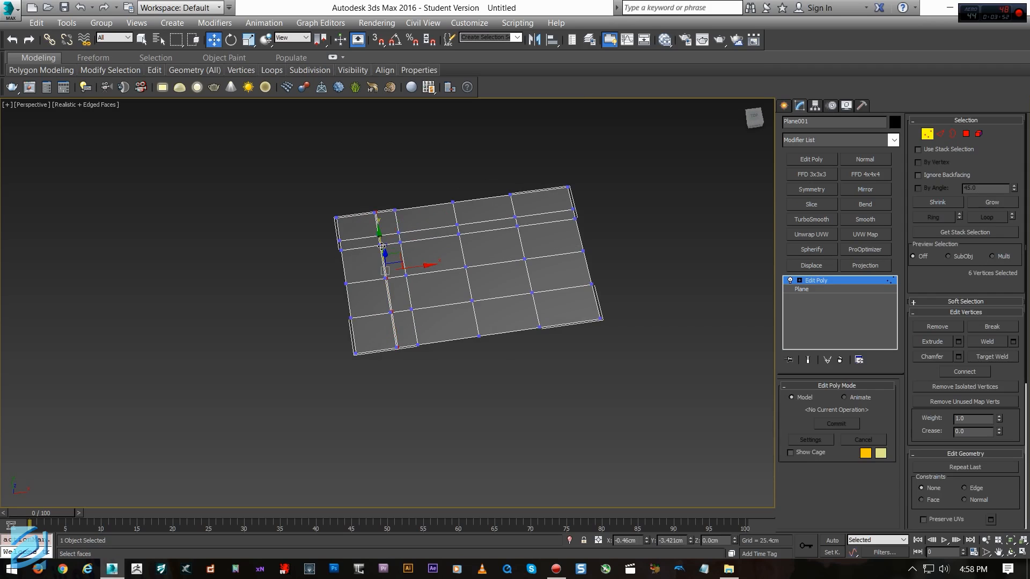
{"action": "middle_click_drag", "start_coordinate": [384, 244], "coordinate": [382, 229], "text": "alt"}
{"action": "left_click_drag", "start_coordinate": [379, 216], "coordinate": [379, 199]}
{"action": "middle_click_drag", "start_coordinate": [380, 199], "coordinate": [512, 268], "text": "alt"}
{"action": "key", "text": "ctrl+z"}
{"action": "scroll", "coordinate": [512, 268], "scroll_direction": "down", "scroll_amount": 2}
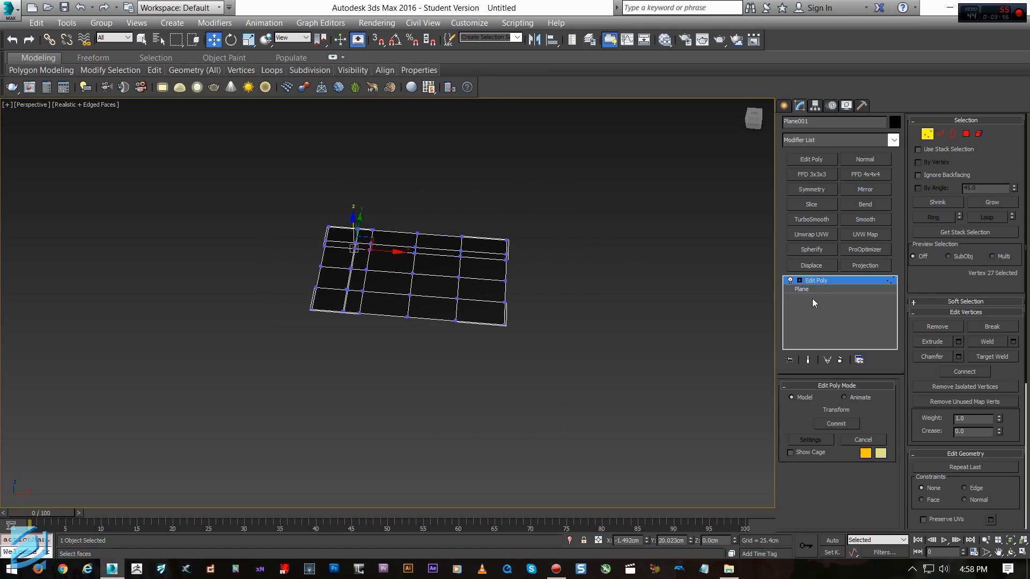
Leave the vertex level and delete the plane
{"action": "left_click", "coordinate": [820, 281]}
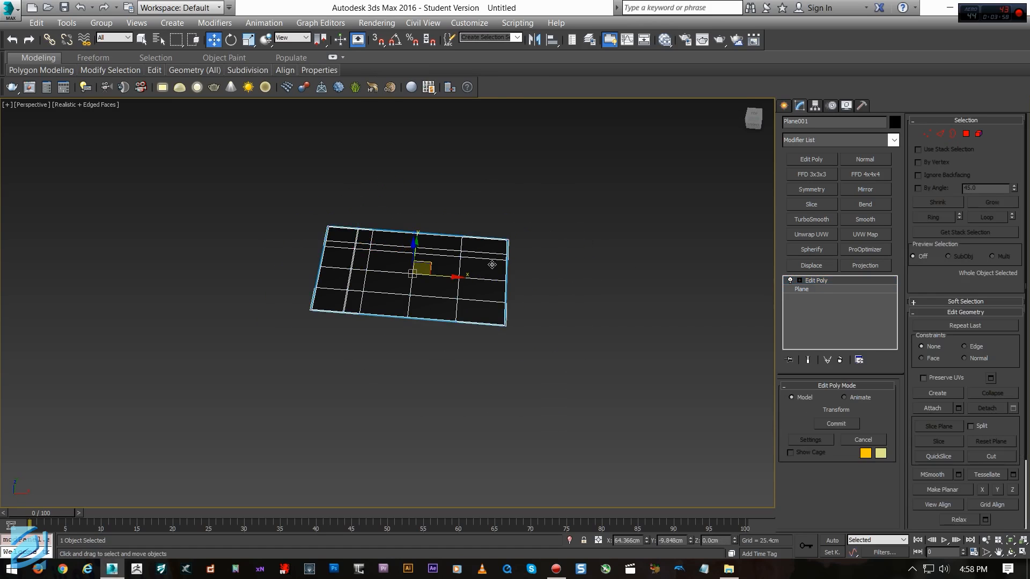
{"action": "key", "text": "Delete"}
Create a Splines circle with a radius of about 38 cm in the empty scene
{"action": "left_click", "coordinate": [782, 106]}
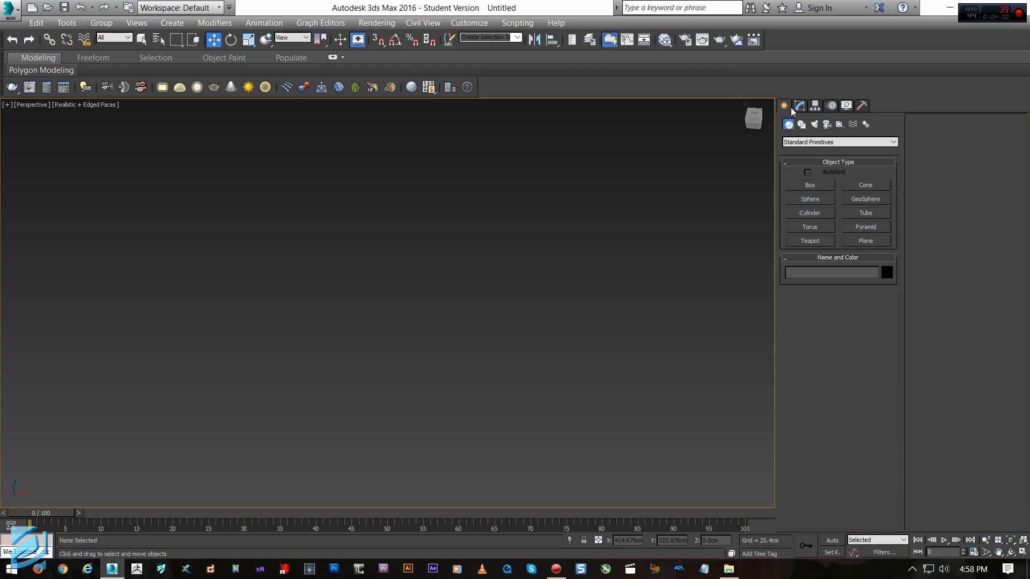
{"action": "left_click", "coordinate": [798, 107]}
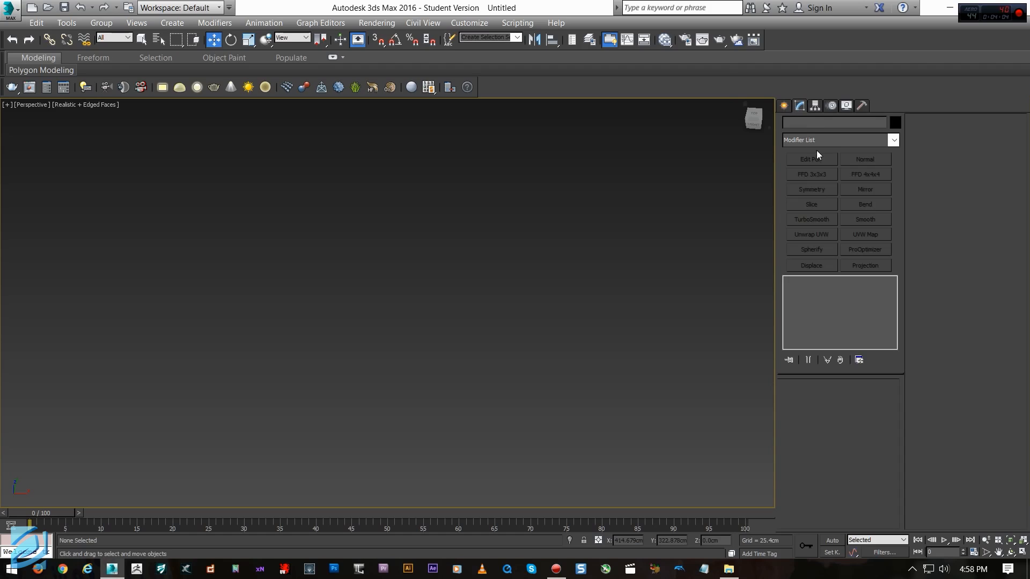
{"action": "left_click", "coordinate": [784, 105]}
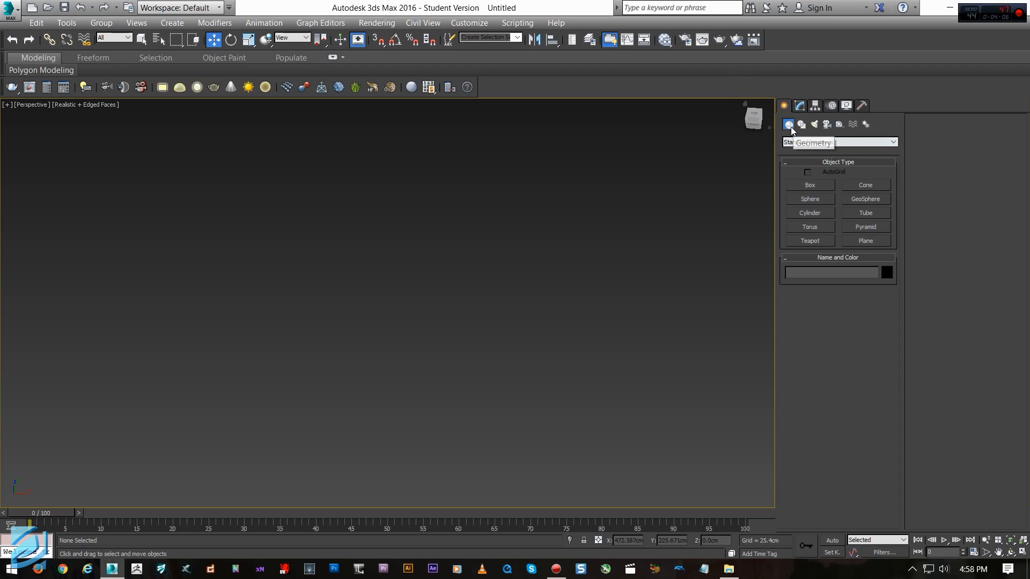
{"action": "left_click", "coordinate": [802, 127]}
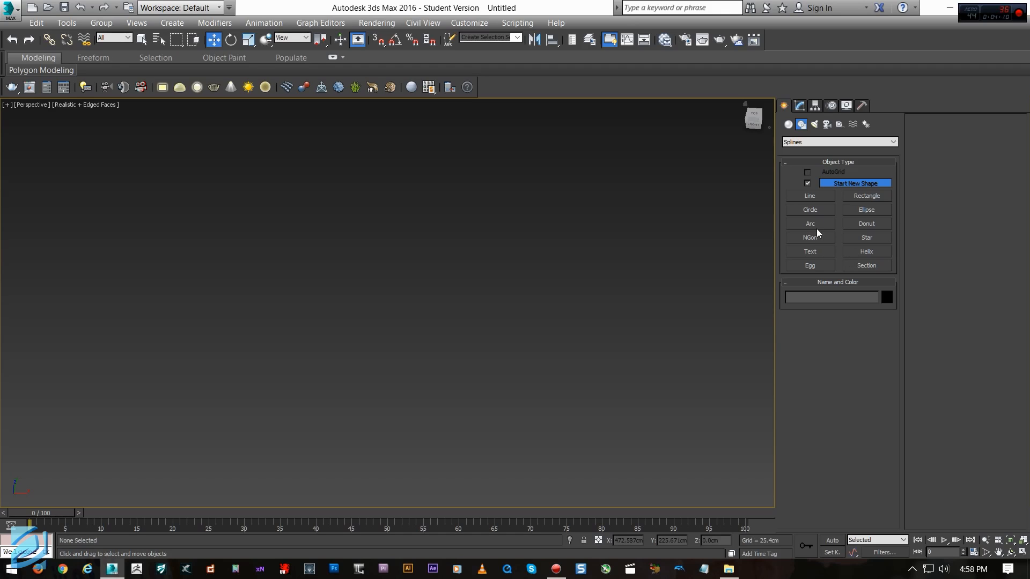
{"action": "left_click", "coordinate": [817, 209]}
{"action": "left_click_drag", "start_coordinate": [379, 345], "coordinate": [412, 360]}
{"action": "middle_click_drag", "start_coordinate": [463, 368], "coordinate": [430, 357], "text": "alt"}
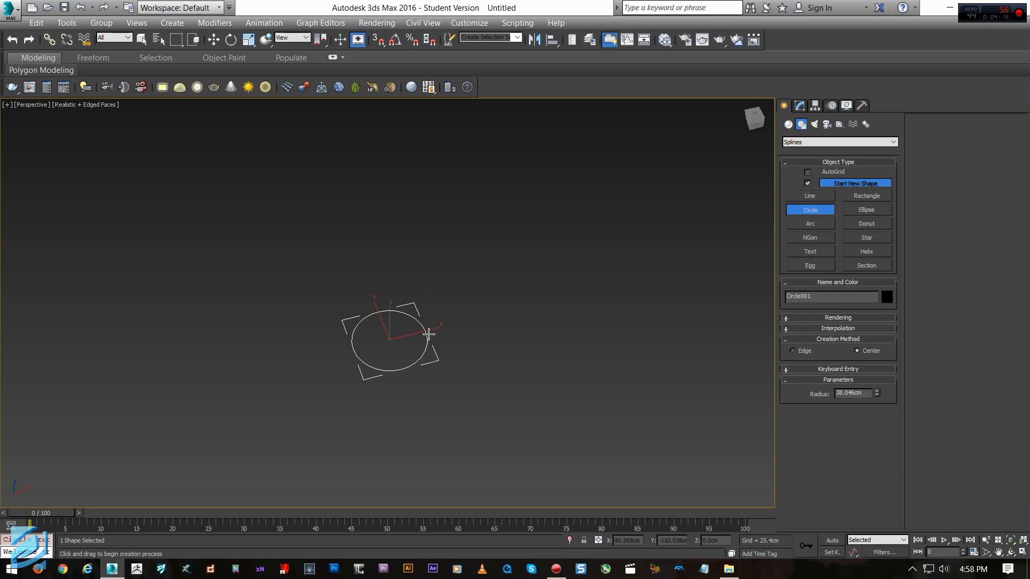
Draw an open, winding four-point Line spline to the right of the circle, leaving it unclosed
{"action": "left_click", "coordinate": [811, 196]}
{"action": "left_click_drag", "start_coordinate": [508, 292], "coordinate": [533, 359]}
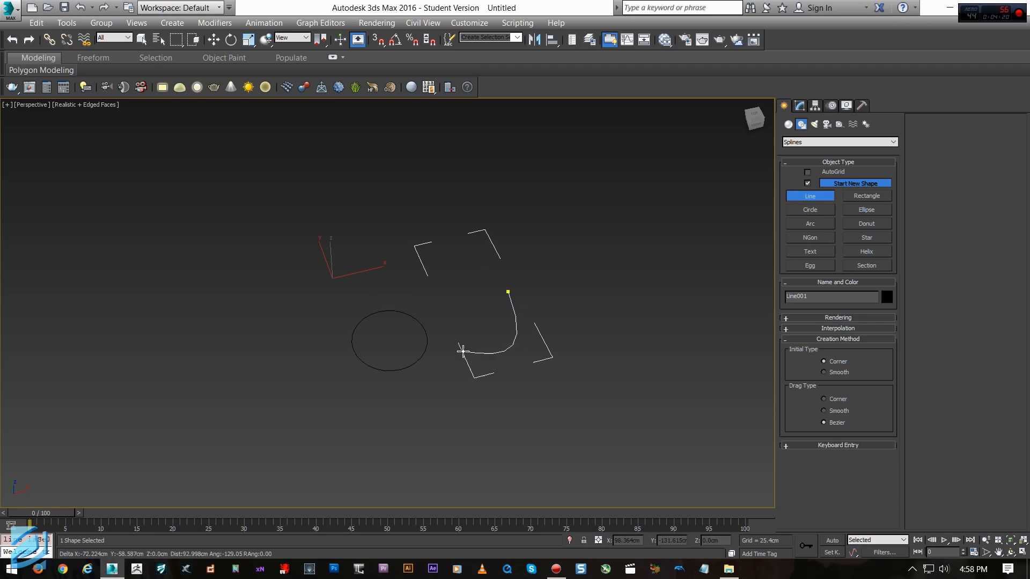
{"action": "left_click", "coordinate": [503, 378]}
{"action": "left_click_drag", "start_coordinate": [540, 452], "coordinate": [501, 449]}
{"action": "left_click", "coordinate": [460, 449]}
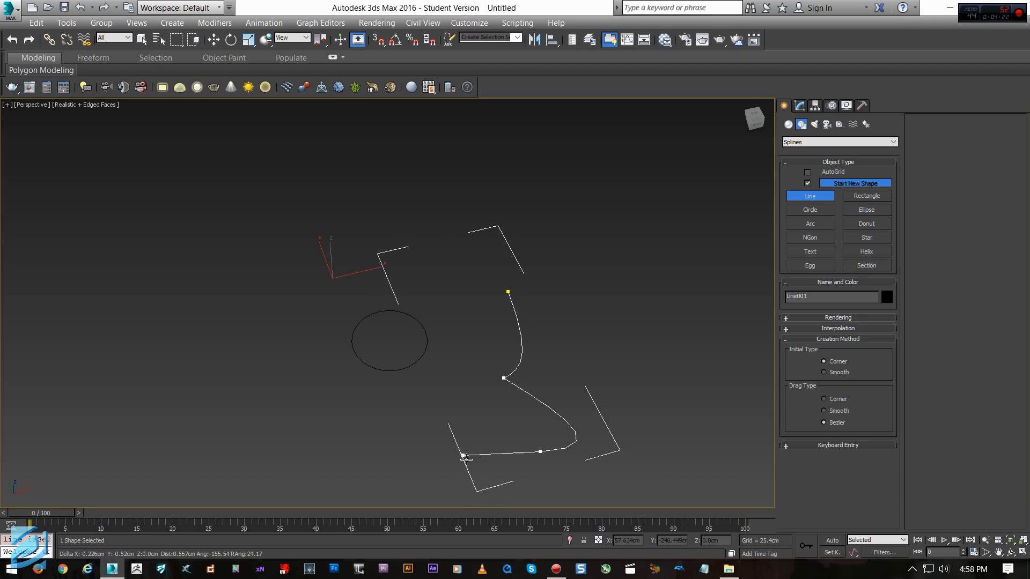
{"action": "left_click", "coordinate": [589, 492]}
{"action": "middle_click_drag", "start_coordinate": [603, 475], "coordinate": [601, 437]}
{"action": "right_click", "coordinate": [600, 446]}
{"action": "right_click", "coordinate": [563, 410]}
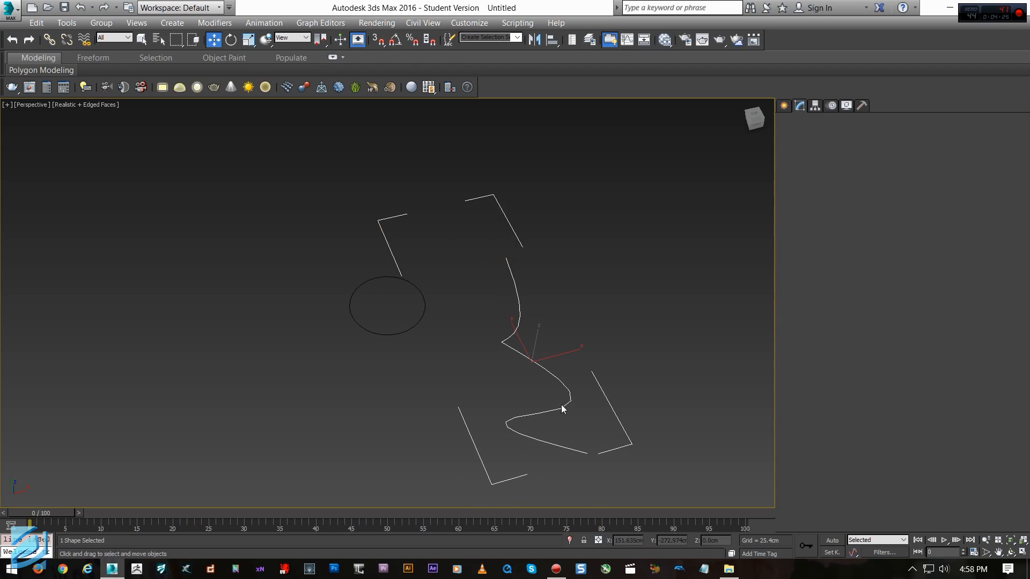
Select all the vertices of the winding line and convert them to Bezier
{"action": "key", "text": "1"}
{"action": "left_click_drag", "start_coordinate": [642, 479], "coordinate": [641, 478]}
{"action": "right_click", "coordinate": [497, 338]}
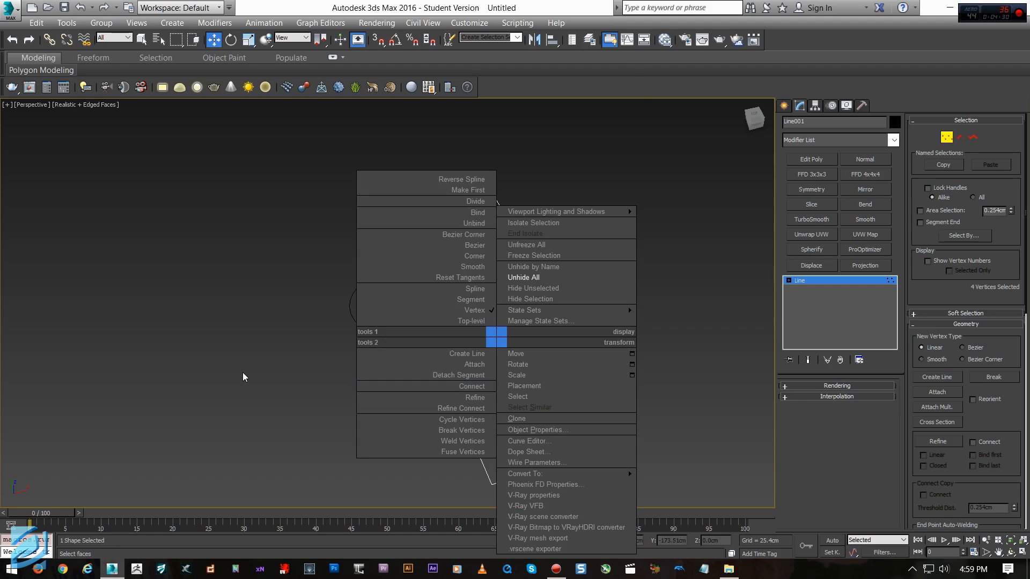
{"action": "left_click", "coordinate": [243, 374]}
{"action": "right_click", "coordinate": [500, 342]}
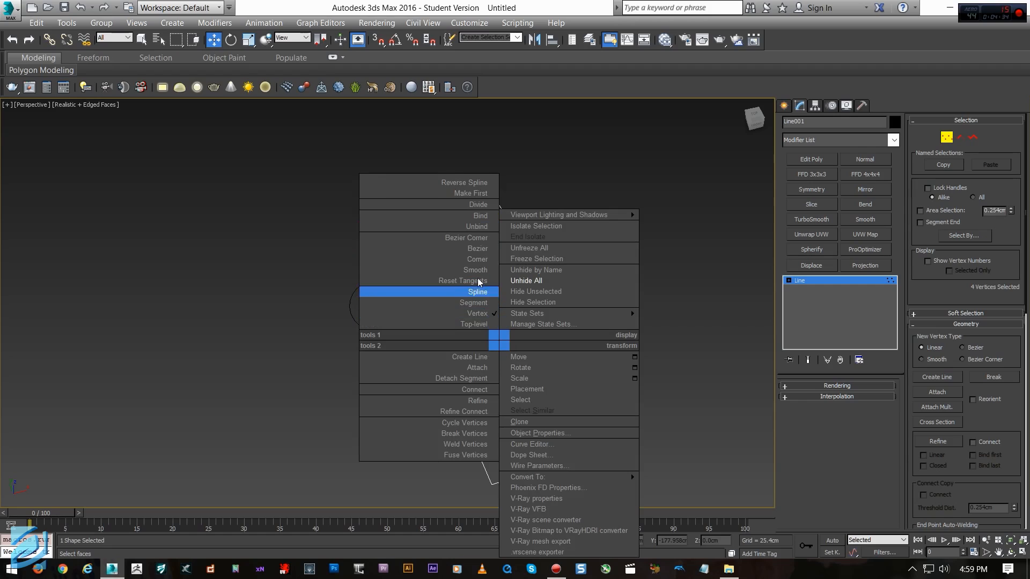
{"action": "left_click", "coordinate": [478, 248]}
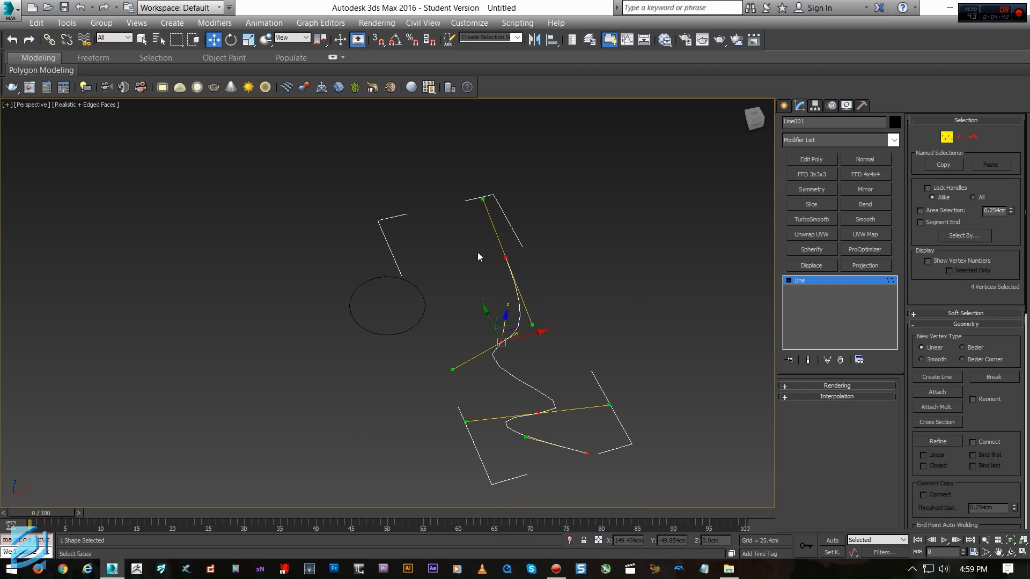
Examine the Bezier tangent handles on the line from several angles, and clear the vertex selection
{"action": "mouse_move", "coordinate": [564, 350]}
{"action": "middle_mouse_down", "text": "alt"}
{"action": "mouse_move", "coordinate": [582, 346]}
{"action": "mouse_move", "coordinate": [567, 352]}
{"action": "middle_mouse_up", "text": "alt"}
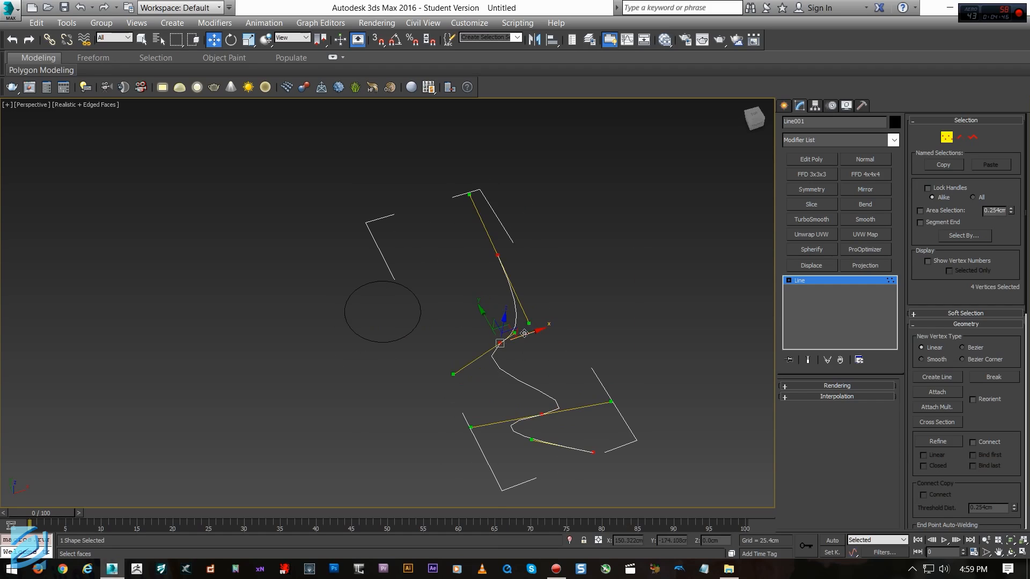
{"action": "left_click_drag", "start_coordinate": [492, 364], "coordinate": [581, 364]}
{"action": "left_click", "coordinate": [103, 6]}
{"action": "middle_click_drag", "start_coordinate": [590, 313], "coordinate": [517, 301], "text": "alt"}
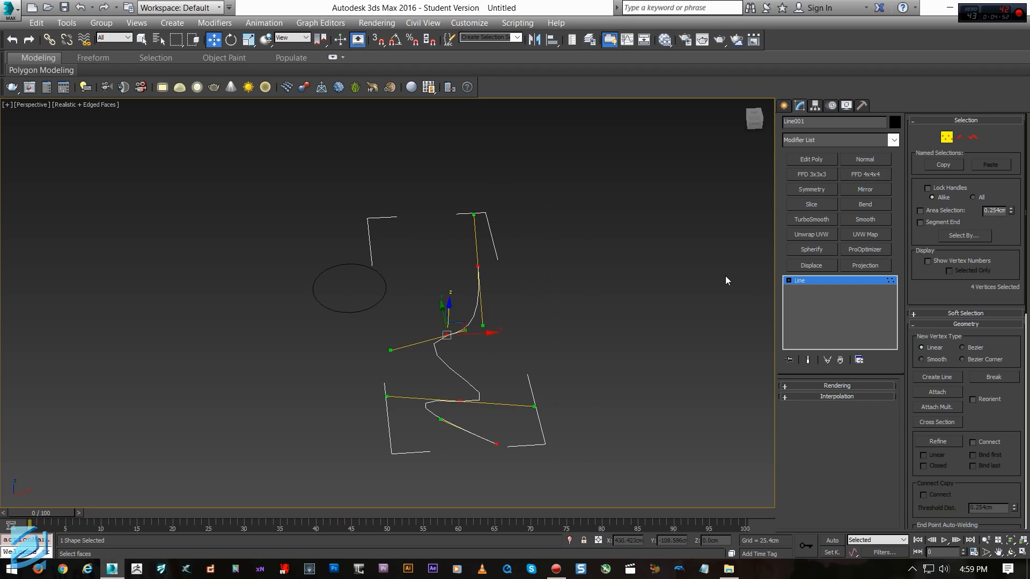
{"action": "middle_click_drag", "start_coordinate": [409, 321], "coordinate": [486, 307], "text": "alt"}
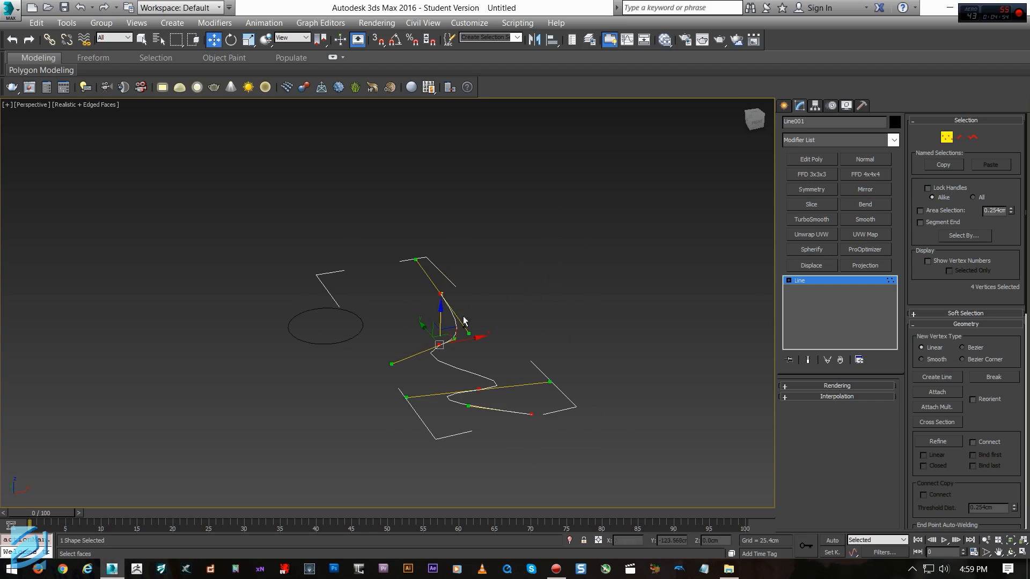
{"action": "left_click", "coordinate": [336, 362]}
{"action": "middle_click_drag", "start_coordinate": [336, 362], "coordinate": [375, 355], "text": "alt"}
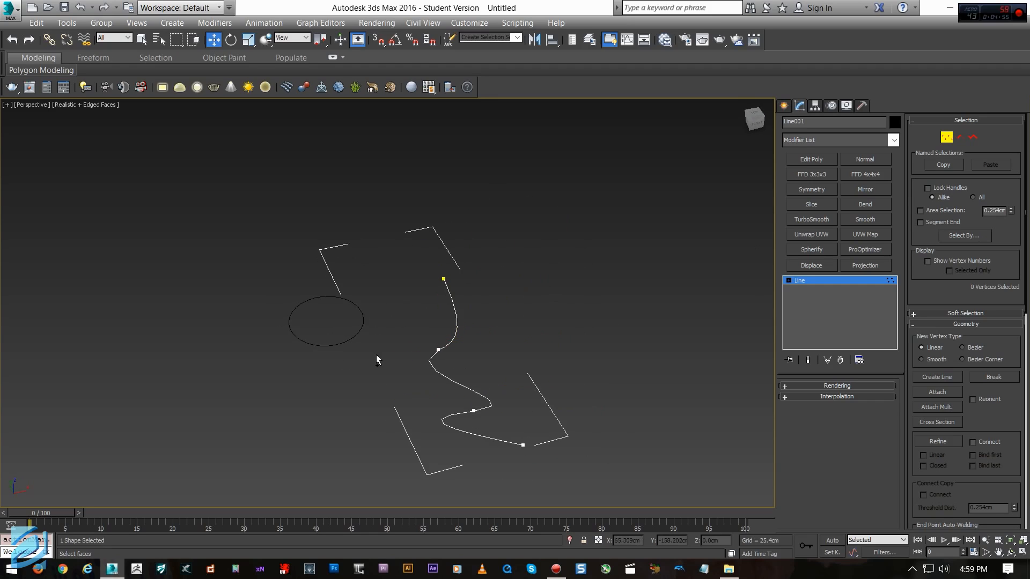
Leave the line's vertex level, select the circle and convert it to an Editable Poly
{"action": "left_click", "coordinate": [791, 284]}
{"action": "left_click_drag", "start_coordinate": [271, 269], "coordinate": [361, 363]}
{"action": "right_click", "coordinate": [346, 333]}
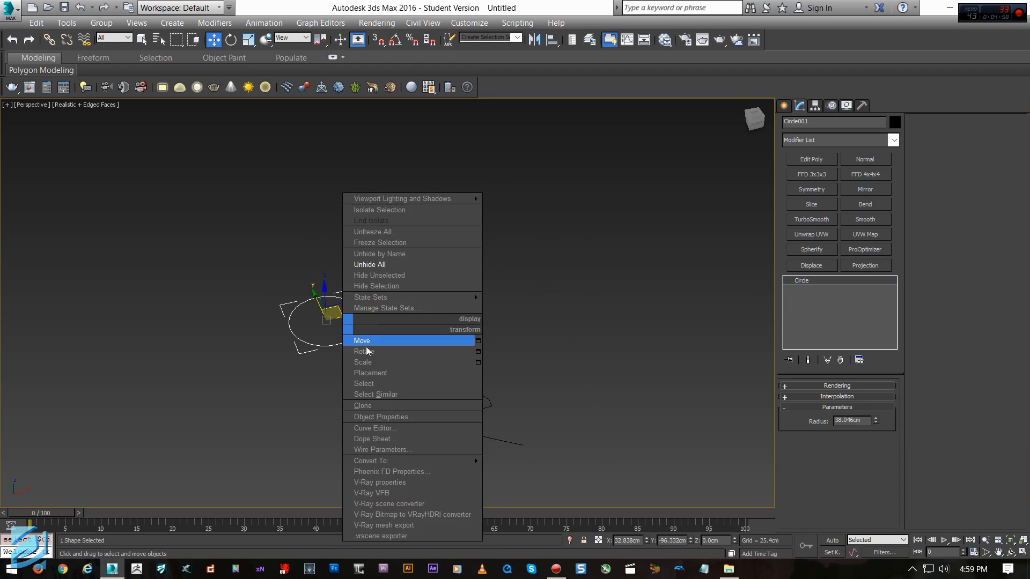
{"action": "mouse_move", "coordinate": [475, 461]}
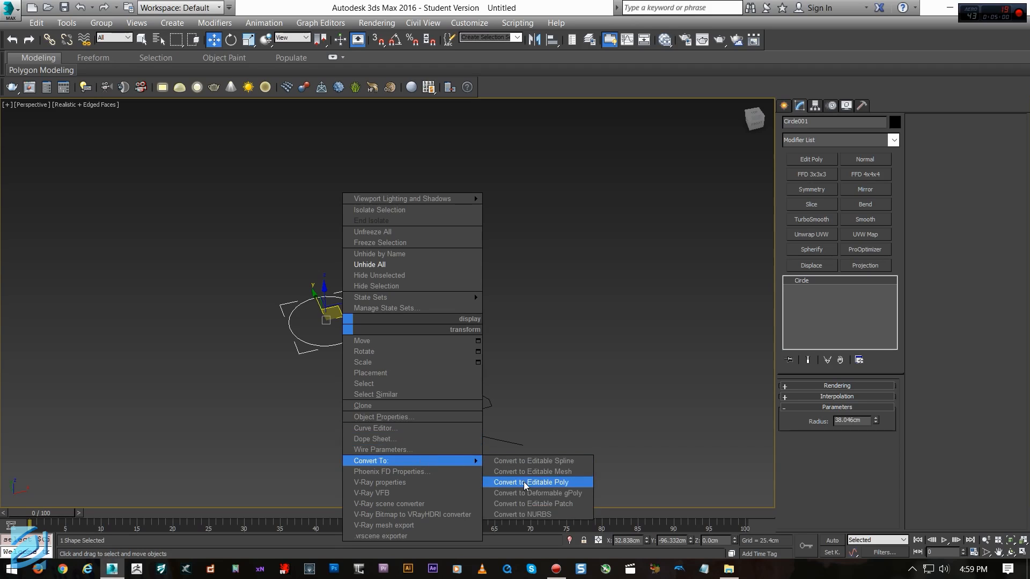
{"action": "left_click", "coordinate": [525, 482]}
{"action": "mouse_move", "coordinate": [390, 375]}
{"action": "middle_mouse_down", "text": "alt"}
{"action": "mouse_move", "coordinate": [398, 351]}
{"action": "mouse_move", "coordinate": [397, 391]}
{"action": "mouse_move", "coordinate": [373, 397]}
{"action": "mouse_move", "coordinate": [298, 300]}
{"action": "mouse_move", "coordinate": [407, 381]}
{"action": "mouse_move", "coordinate": [385, 386]}
{"action": "middle_mouse_up", "text": "alt"}
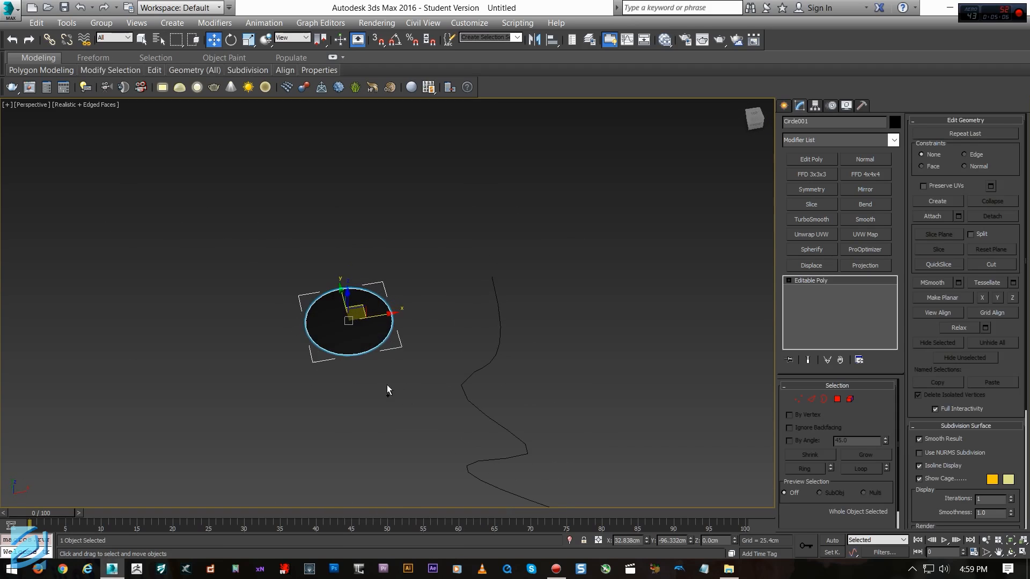
Delete both the converted circle and the winding line
{"action": "left_click_drag", "start_coordinate": [240, 246], "coordinate": [508, 385]}
{"action": "key", "text": "Delete"}
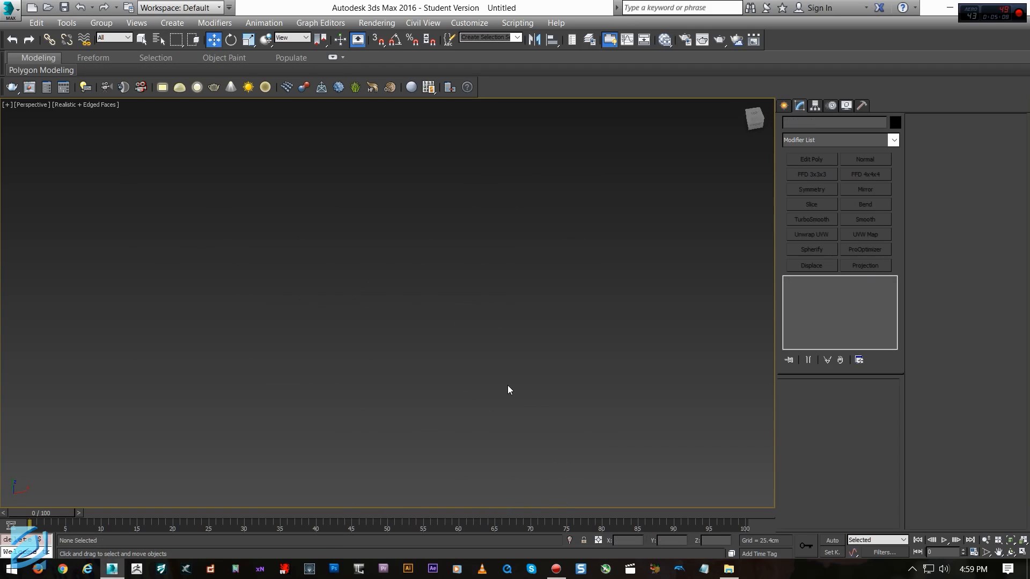
Show the Photometric light types available for creation
{"action": "left_click", "coordinate": [785, 106]}
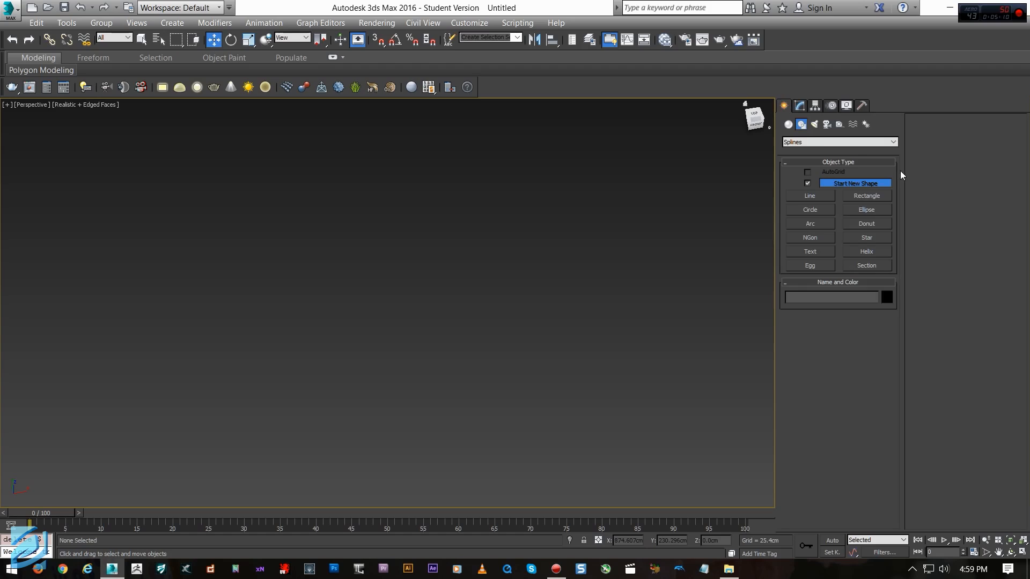
{"action": "left_click", "coordinate": [812, 124]}
{"action": "left_click", "coordinate": [810, 142]}
{"action": "left_click", "coordinate": [808, 158]}
{"action": "left_click", "coordinate": [804, 140]}
{"action": "left_click", "coordinate": [806, 150]}
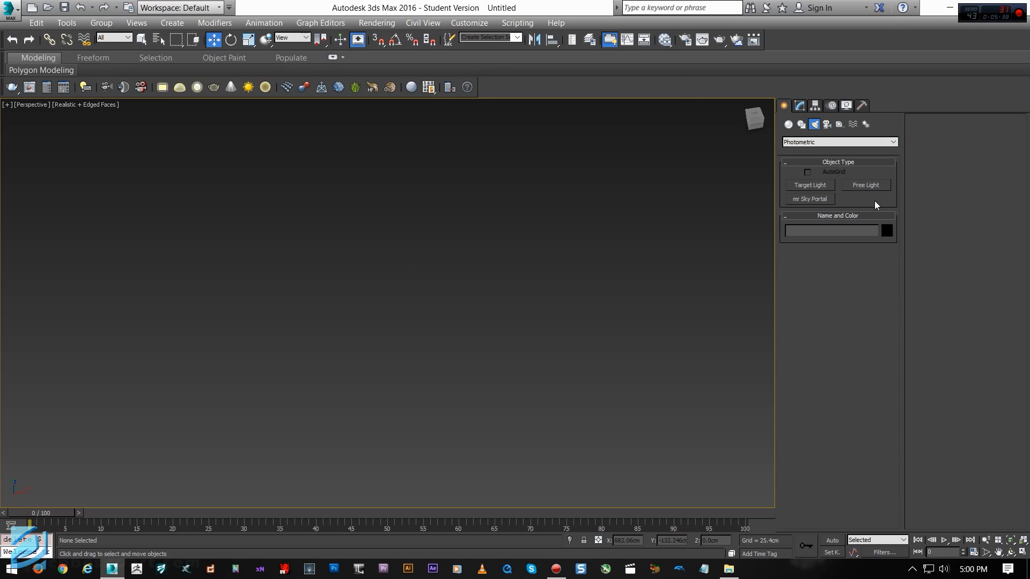
Switch the creatable lights to the Standard category and look over its light types
{"action": "left_click", "coordinate": [834, 142]}
{"action": "left_click", "coordinate": [810, 159]}
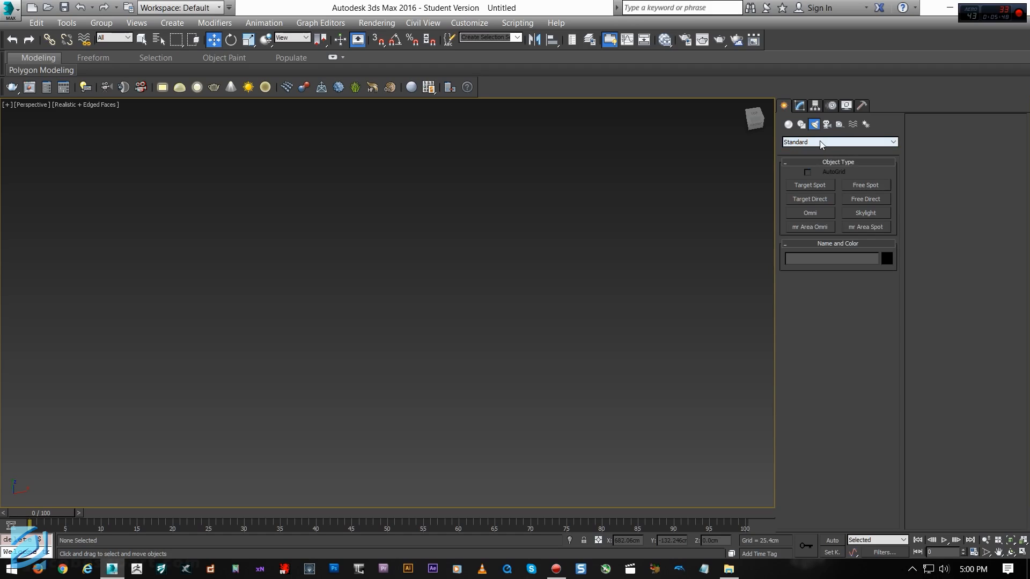
{"action": "left_click", "coordinate": [819, 142]}
{"action": "left_click", "coordinate": [819, 142]}
Revisit the geometry and shape creation categories, and return to the Standard light types
{"action": "left_click", "coordinate": [801, 124]}
{"action": "left_click", "coordinate": [788, 124]}
{"action": "left_click", "coordinate": [802, 125]}
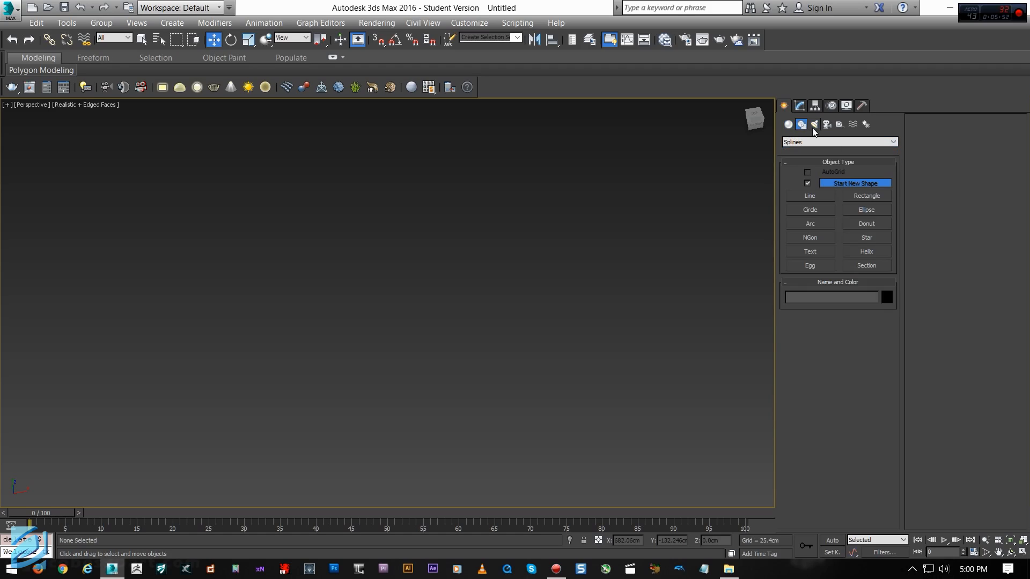
{"action": "left_click", "coordinate": [814, 124]}
{"action": "left_click", "coordinate": [816, 143]}
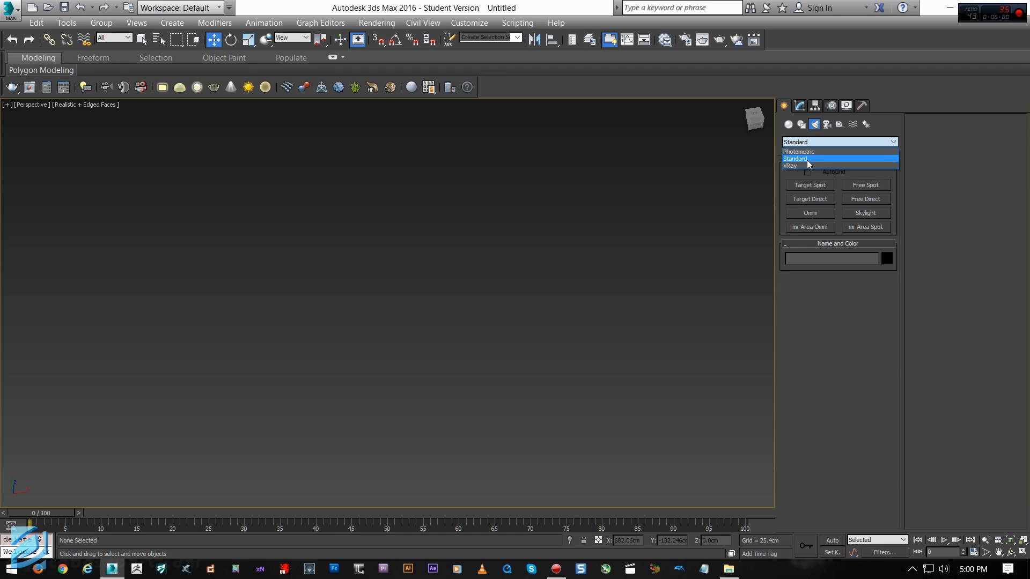
{"action": "left_click", "coordinate": [808, 159]}
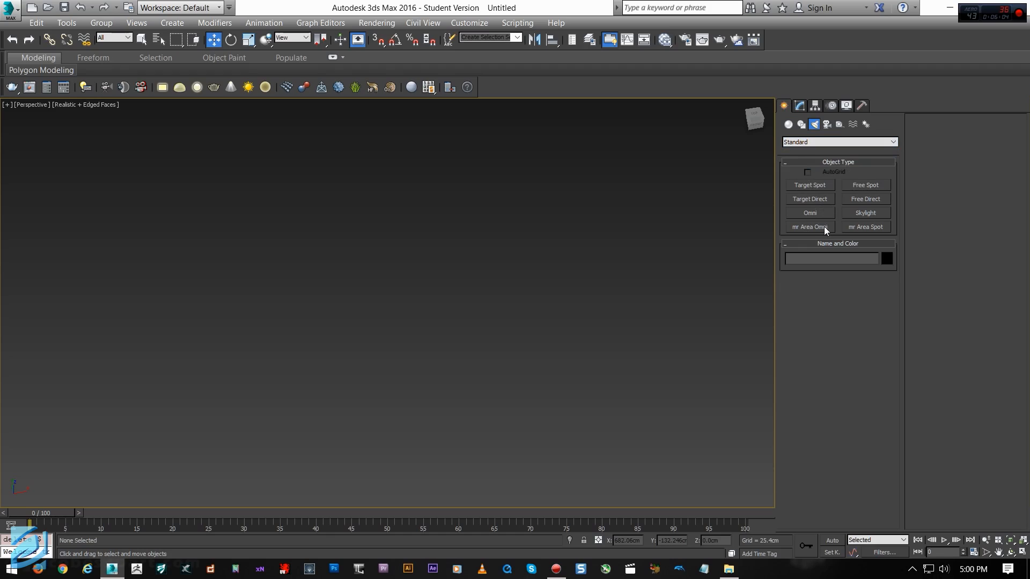
Show the VRay light types and the VRayLight settings, and switch the lights back to the Standard category
{"action": "left_click", "coordinate": [835, 142]}
{"action": "left_click", "coordinate": [822, 165]}
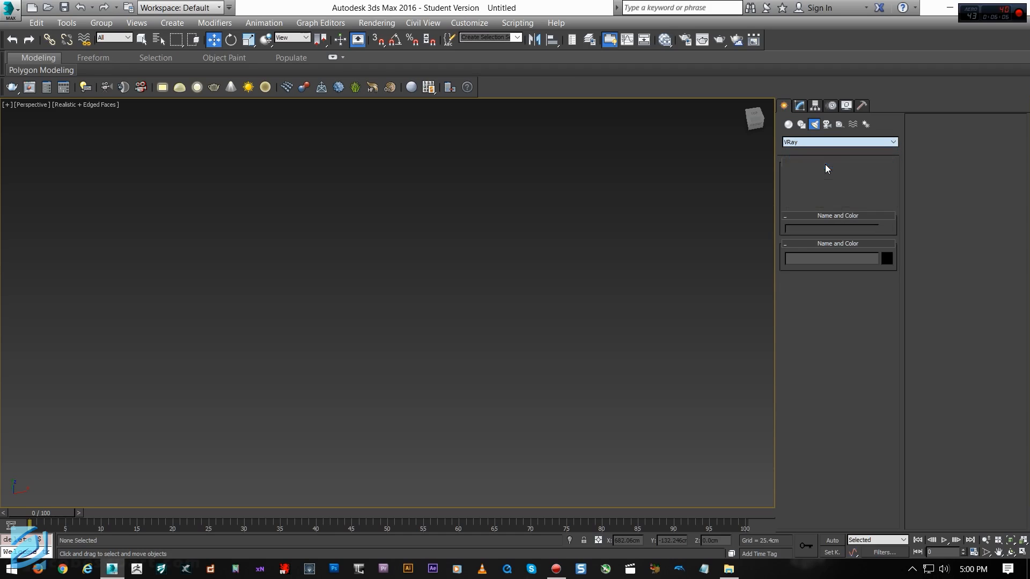
{"action": "left_click", "coordinate": [816, 185]}
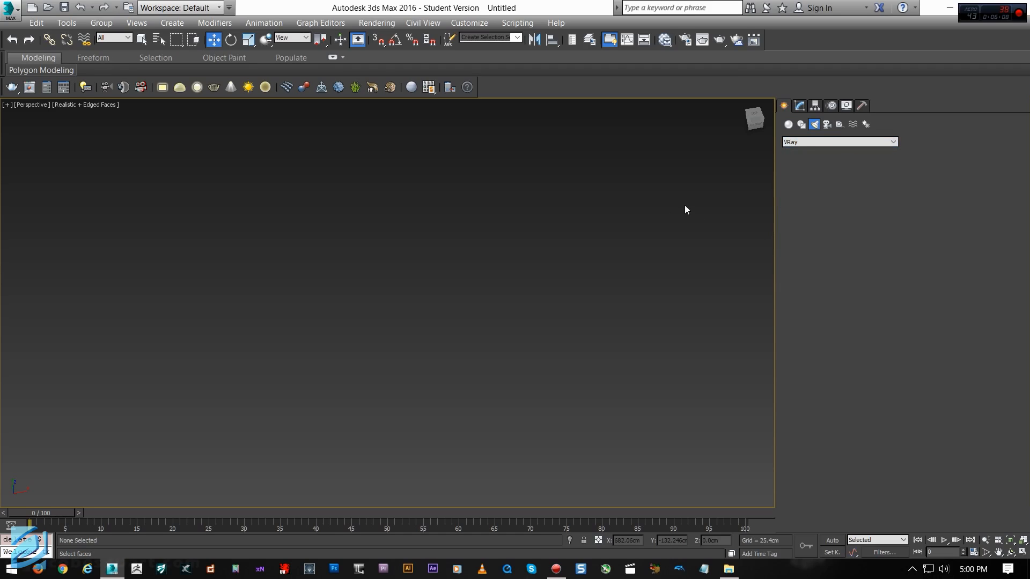
{"action": "left_click", "coordinate": [801, 143]}
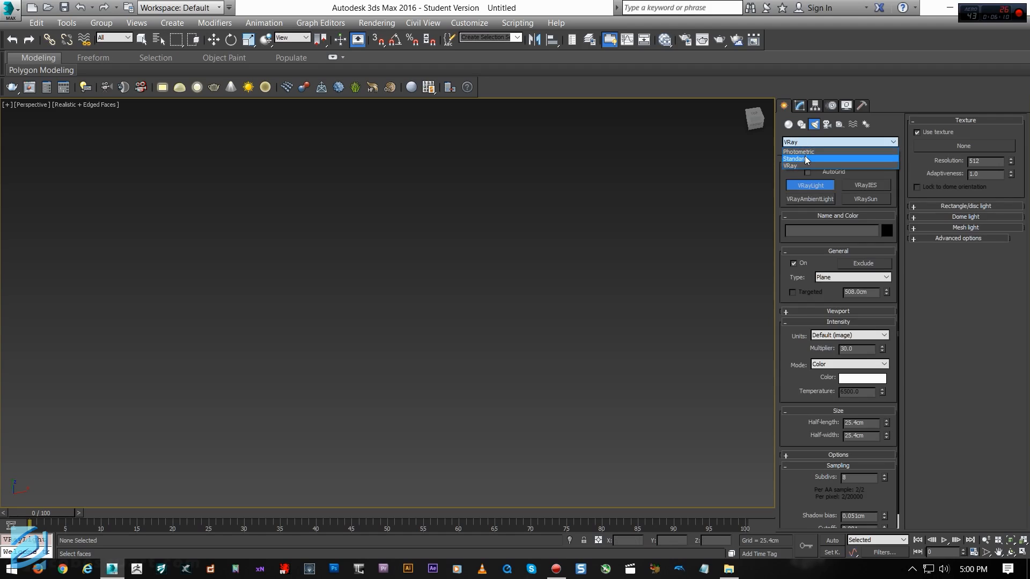
{"action": "left_click", "coordinate": [810, 159]}
Create a Standard Target camera across the scene with a target distance of about 338 cm
{"action": "left_click", "coordinate": [826, 123]}
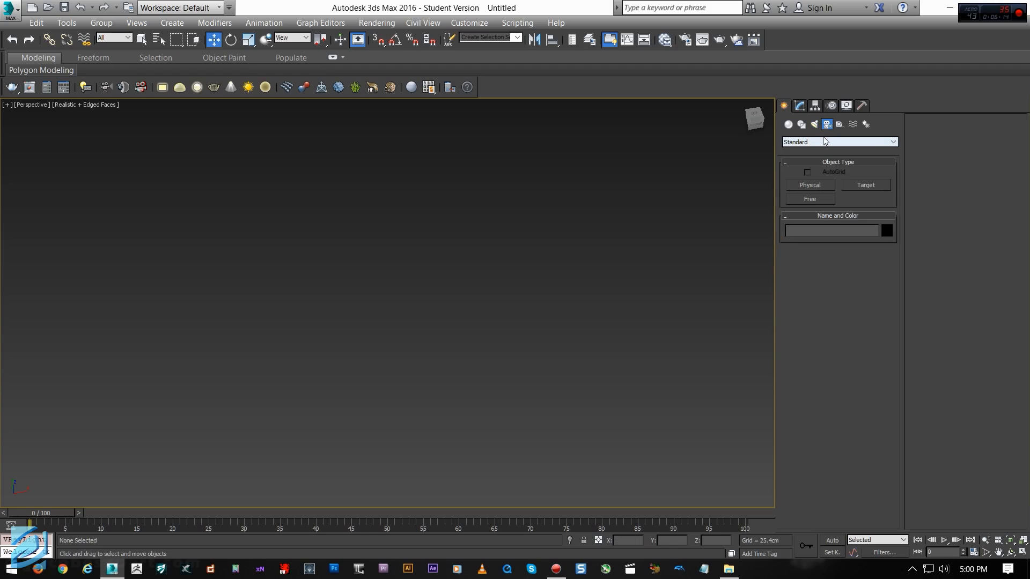
{"action": "left_click", "coordinate": [820, 141]}
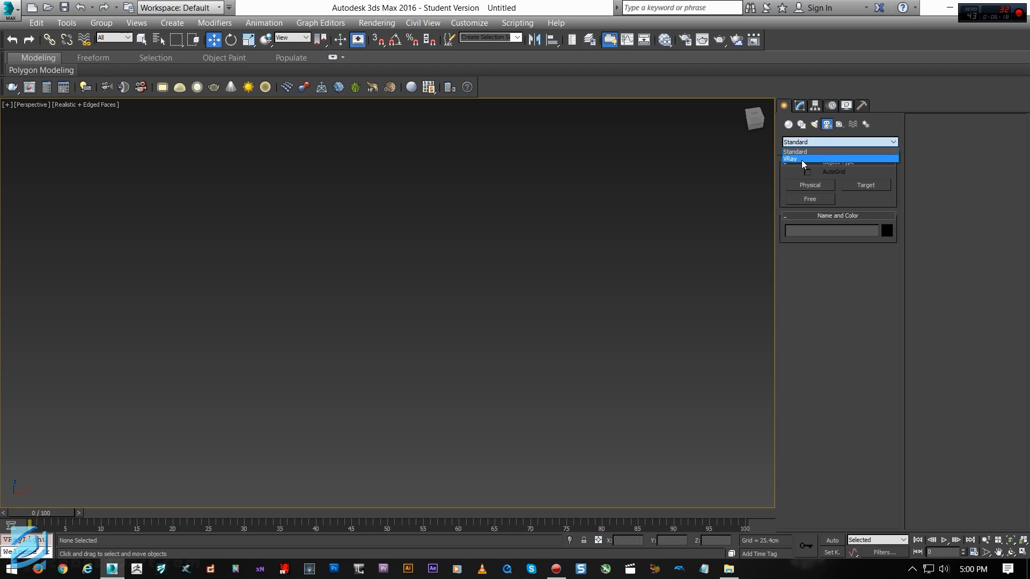
{"action": "left_click", "coordinate": [807, 151]}
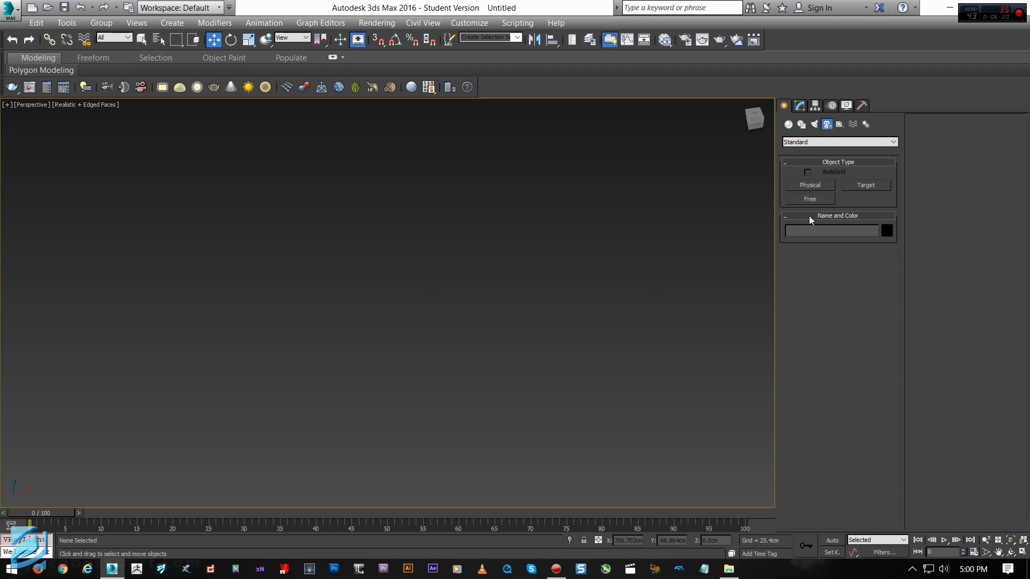
{"action": "left_click", "coordinate": [866, 185]}
{"action": "left_click_drag", "start_coordinate": [598, 290], "coordinate": [361, 285]}
{"action": "middle_click_drag", "start_coordinate": [496, 326], "coordinate": [591, 342], "text": "alt"}
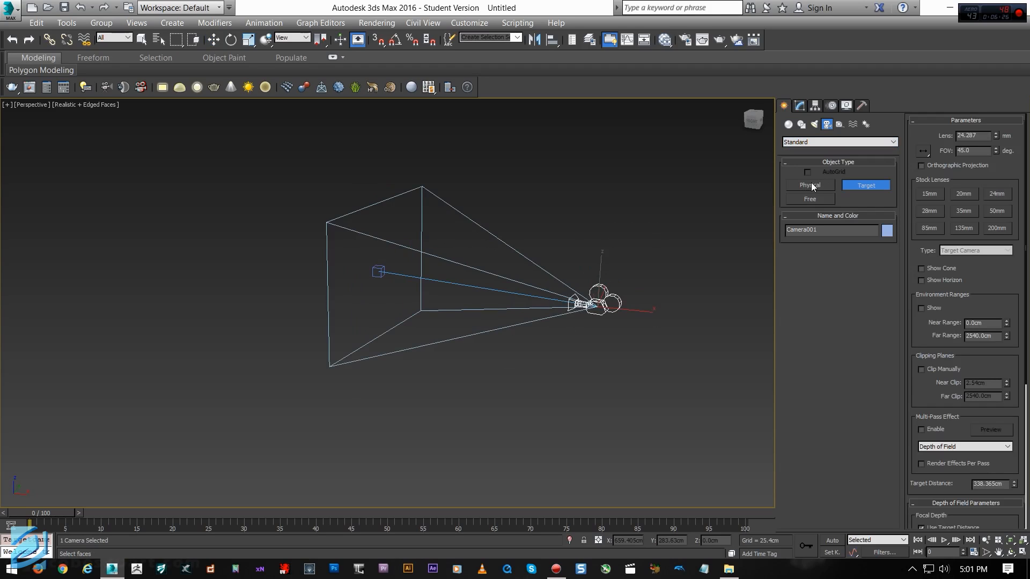
Place a VRayDomeCamera below the target camera, undo it, and return to the Standard camera category
{"action": "middle_click_drag", "start_coordinate": [584, 293], "coordinate": [554, 342], "text": "alt"}
{"action": "left_click", "coordinate": [805, 142]}
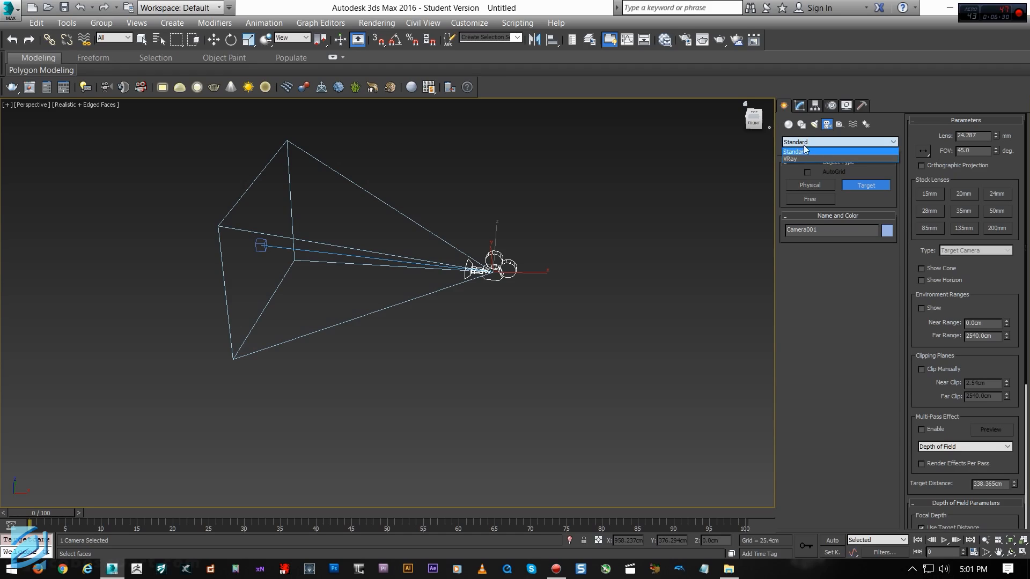
{"action": "left_click", "coordinate": [798, 158]}
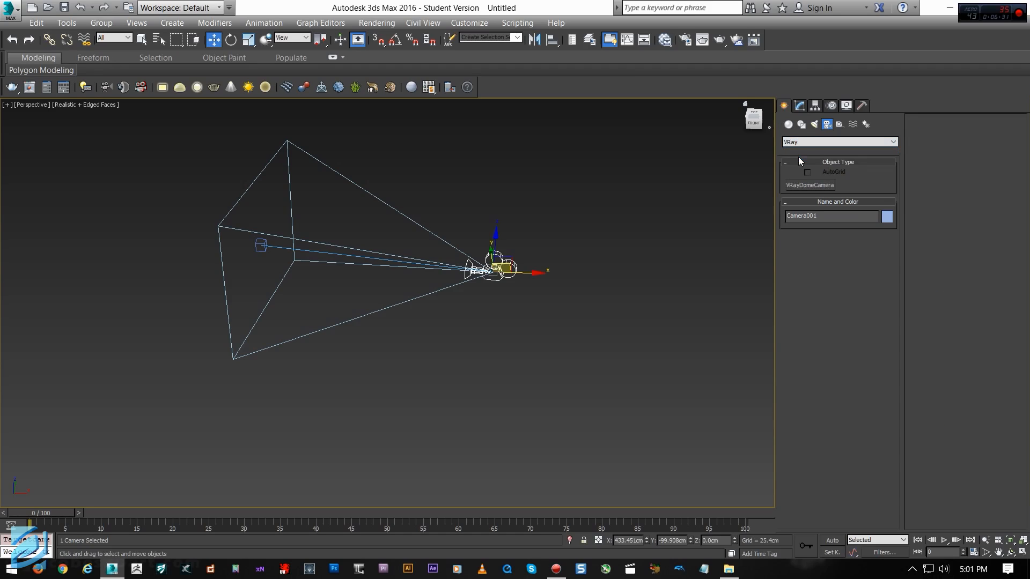
{"action": "left_click", "coordinate": [814, 184]}
{"action": "left_click", "coordinate": [605, 340]}
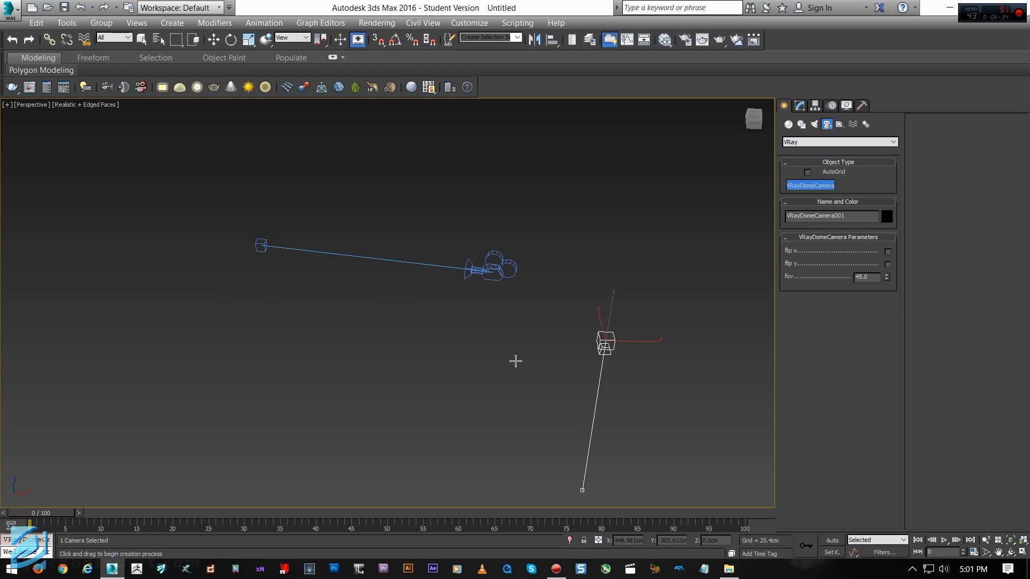
{"action": "key", "text": "ctrl+z"}
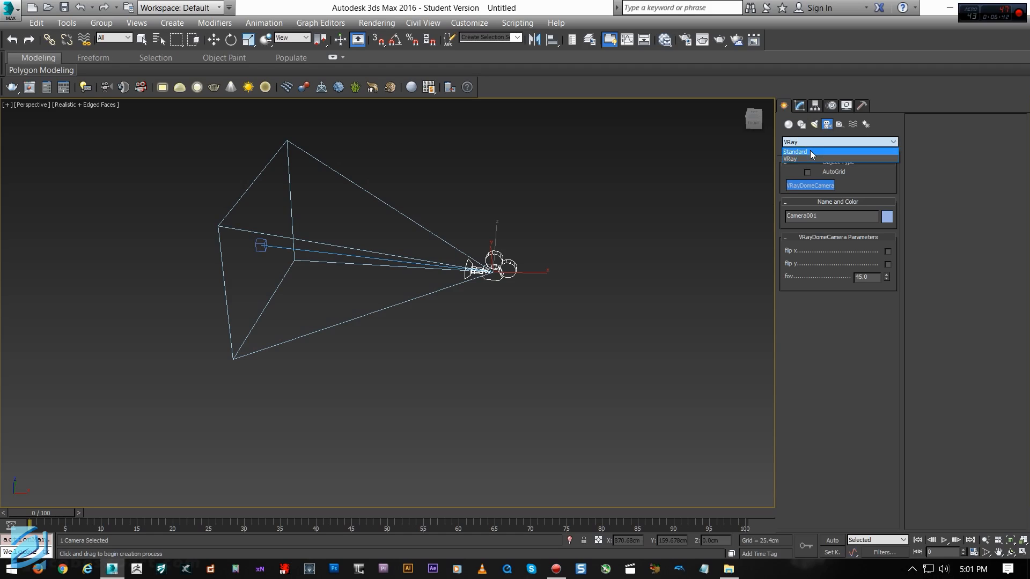
{"action": "left_click", "coordinate": [810, 152]}
Create a standard primitive box about 76 × 70 × 92 cm near the camera and undo its creation
{"action": "middle_click_drag", "start_coordinate": [417, 270], "coordinate": [469, 275]}
{"action": "middle_click_drag", "start_coordinate": [600, 290], "coordinate": [579, 292], "text": "alt"}
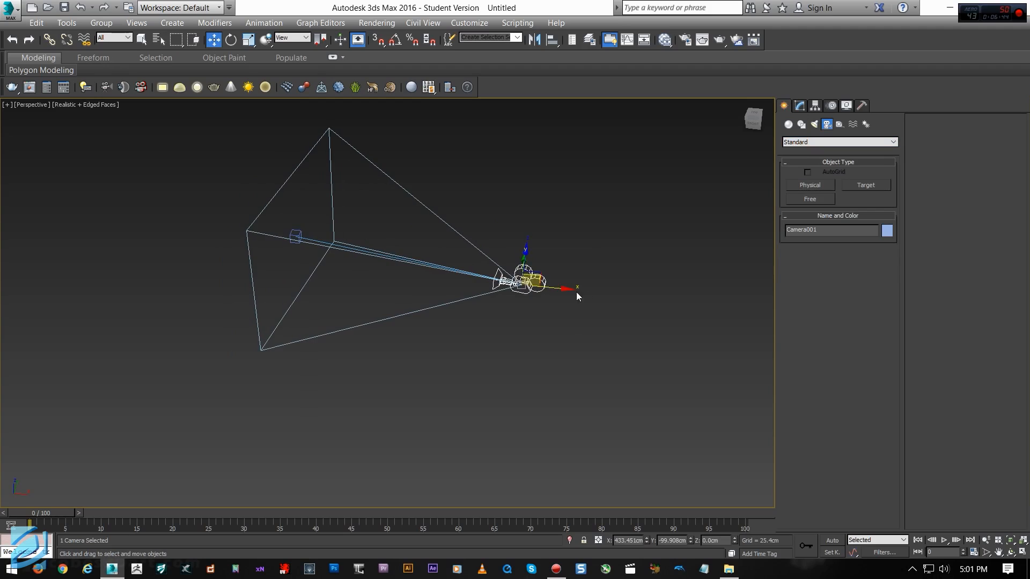
{"action": "middle_click_drag", "start_coordinate": [603, 231], "coordinate": [600, 225], "text": "alt"}
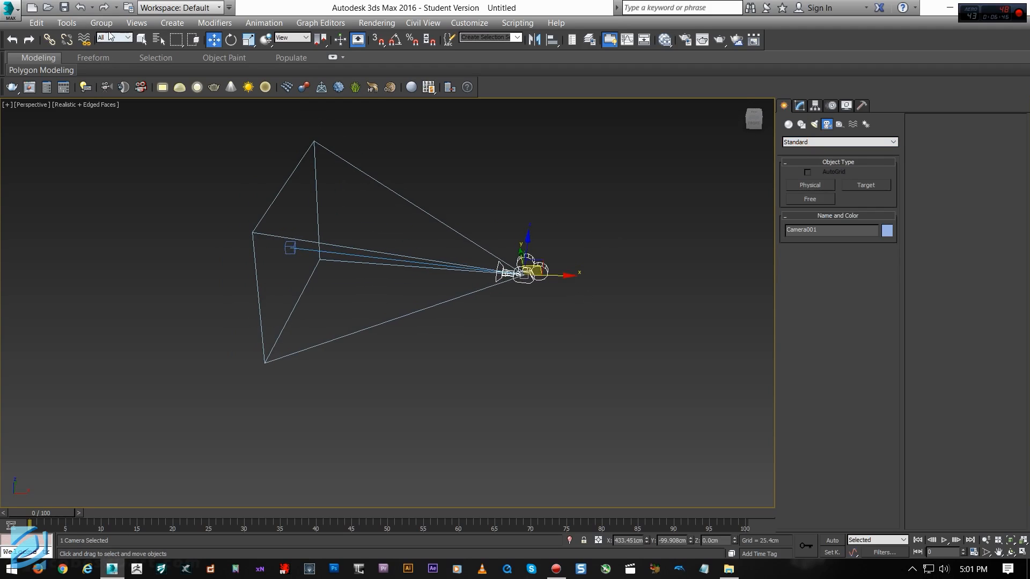
{"action": "left_click", "coordinate": [166, 24]}
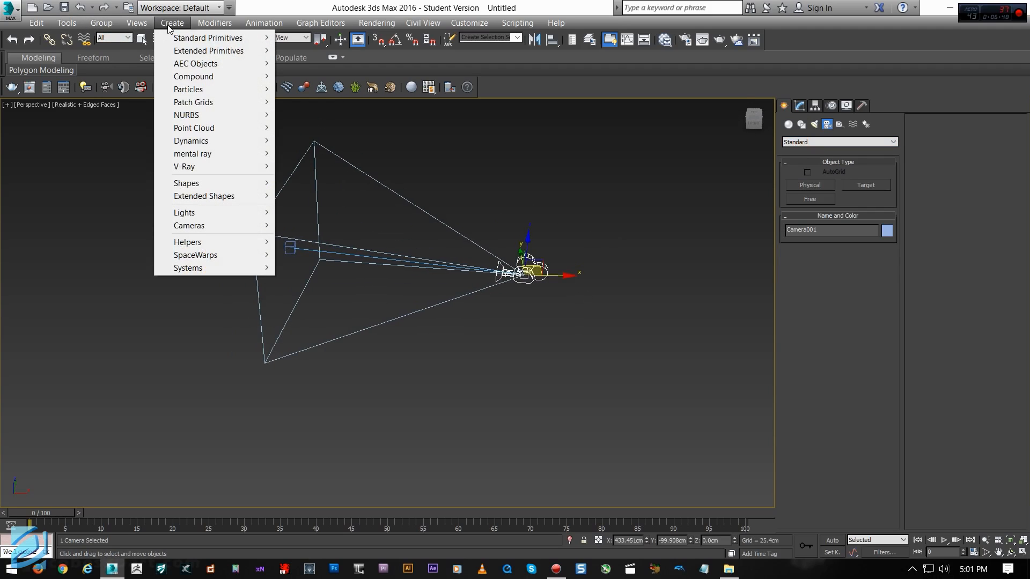
{"action": "mouse_move", "coordinate": [177, 40]}
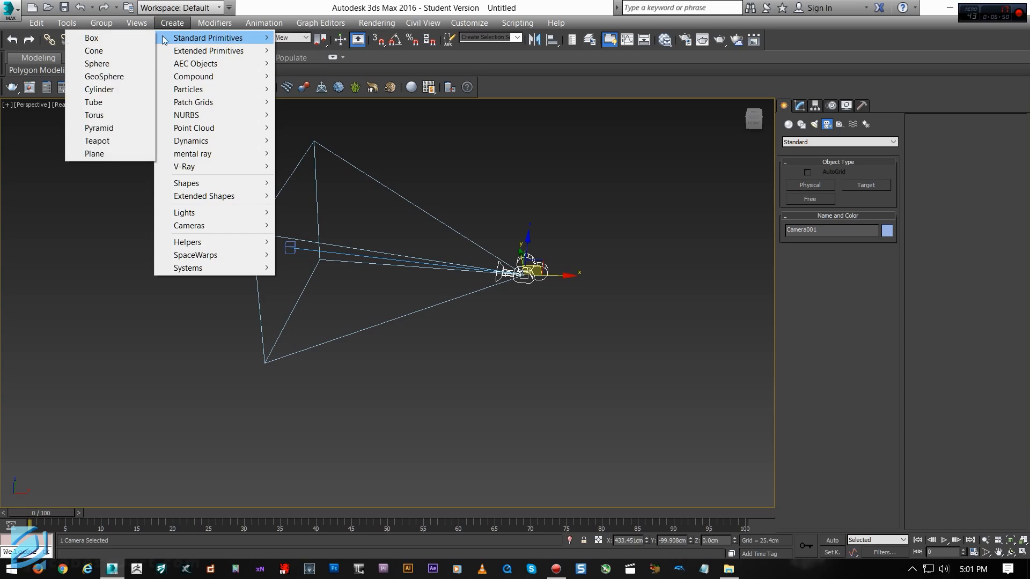
{"action": "left_click", "coordinate": [113, 33]}
{"action": "left_click_drag", "start_coordinate": [412, 361], "coordinate": [476, 404]}
{"action": "left_click", "coordinate": [486, 327]}
{"action": "mouse_move", "coordinate": [544, 383]}
{"action": "middle_mouse_down", "text": "alt"}
{"action": "mouse_move", "coordinate": [609, 361]}
{"action": "mouse_move", "coordinate": [571, 375]}
{"action": "middle_mouse_up", "text": "alt"}
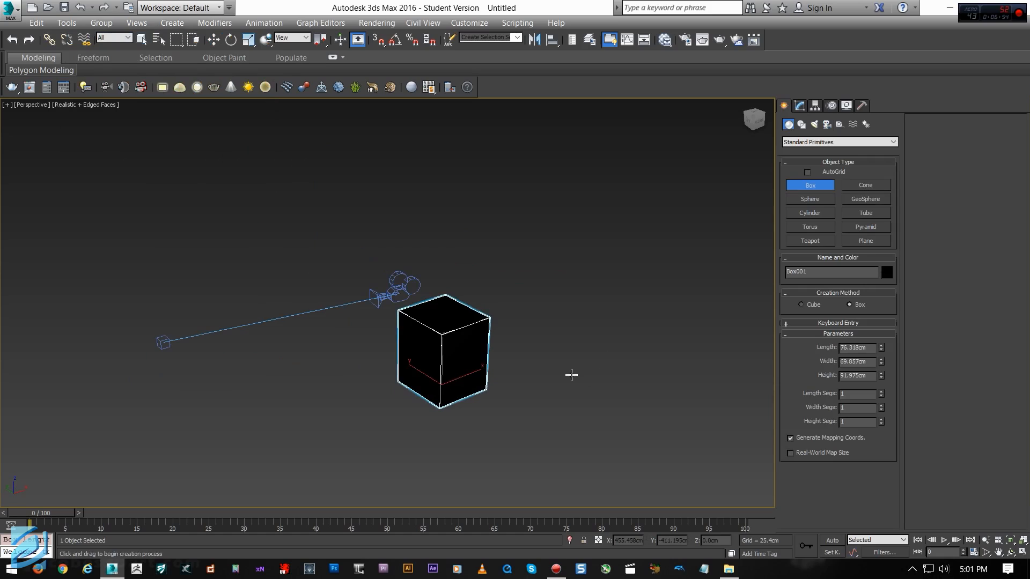
{"action": "left_click", "coordinate": [567, 371]}
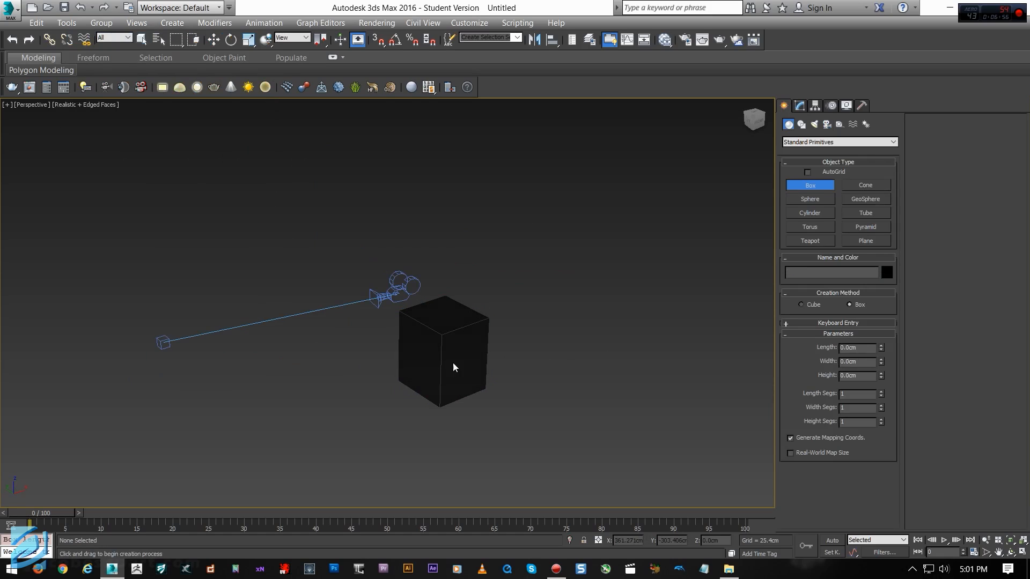
{"action": "key", "text": "w"}
{"action": "key", "text": "ctrl+z"}
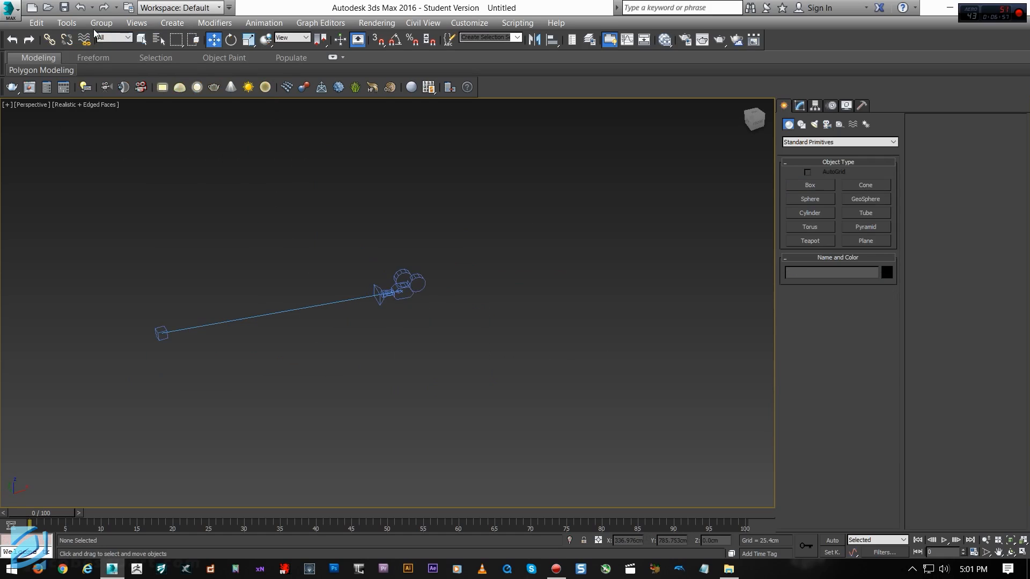
Create a standard camera from the current view and switch the viewport between Perspective and that camera's view
{"action": "left_click", "coordinate": [173, 23]}
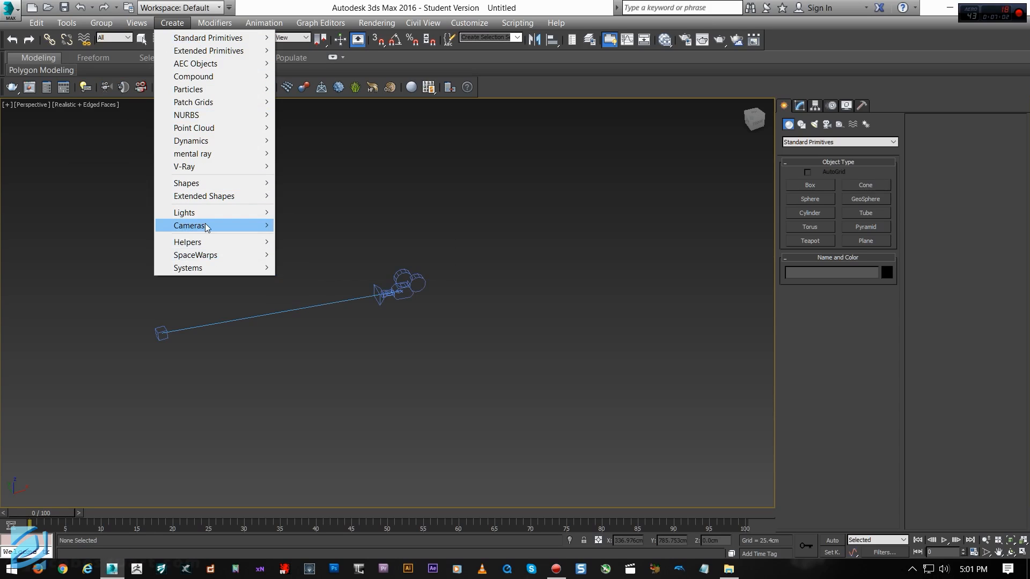
{"action": "mouse_move", "coordinate": [244, 225]}
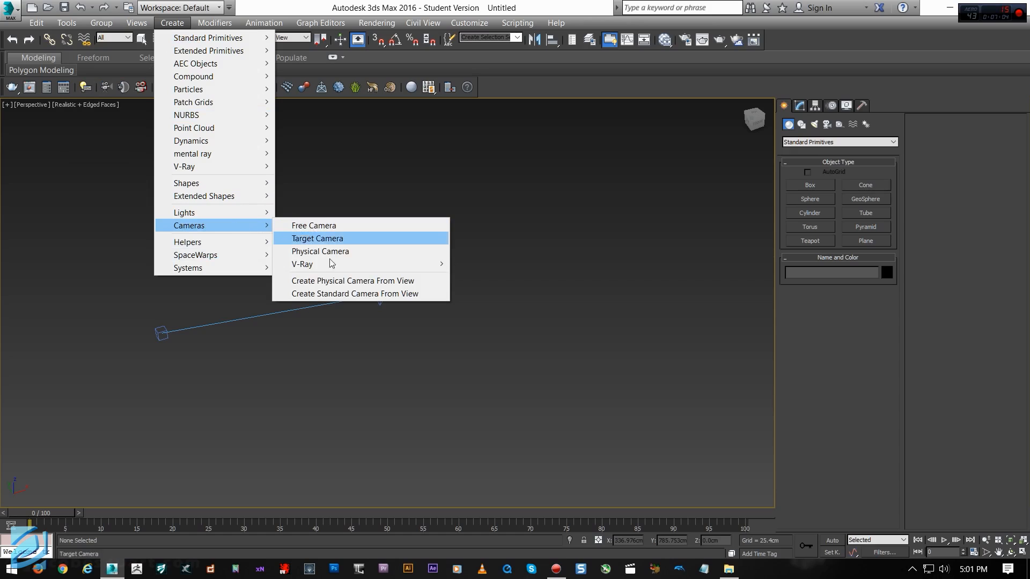
{"action": "left_click", "coordinate": [334, 293]}
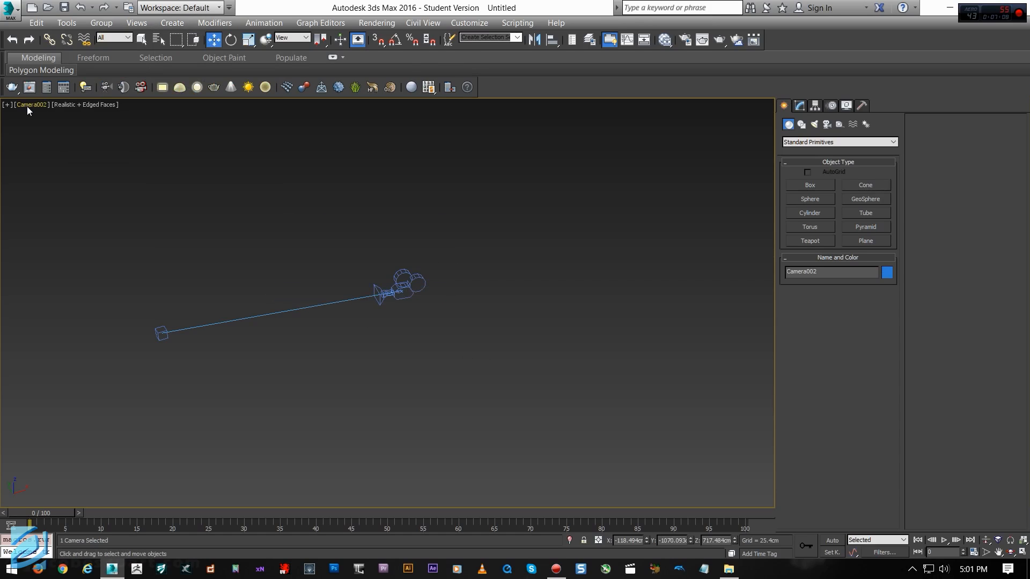
{"action": "key", "text": "p"}
{"action": "left_click", "coordinate": [131, 149]}
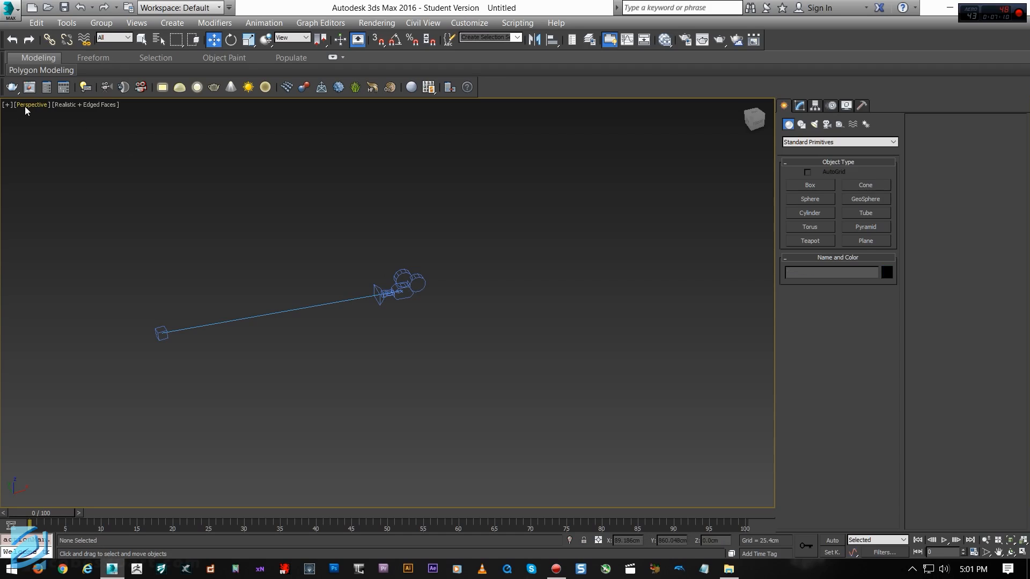
{"action": "left_click", "coordinate": [102, 8]}
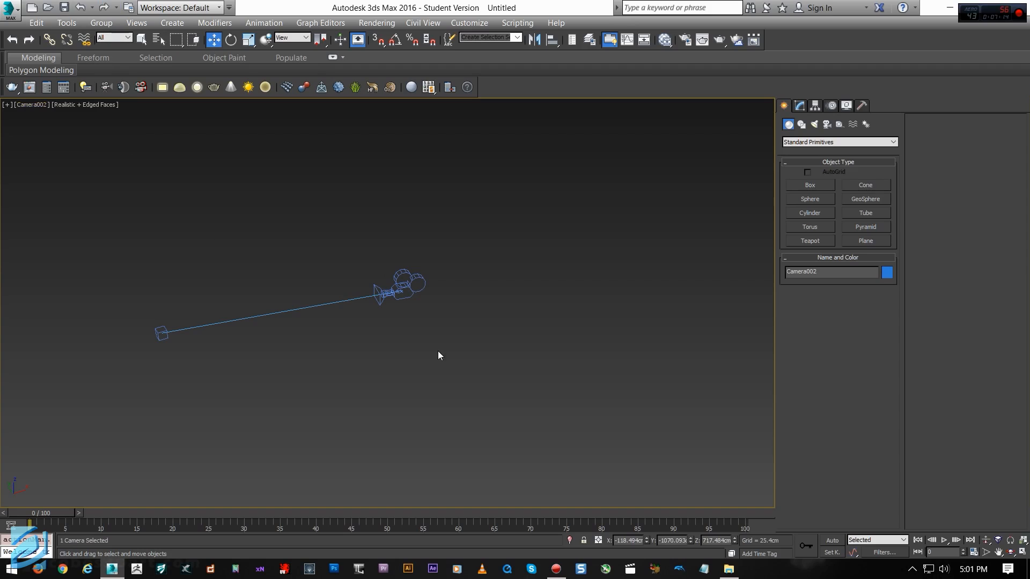
Delete both cameras from the scene and return to the maximized shaded Perspective view
{"action": "left_click", "coordinate": [391, 294]}
{"action": "key", "text": "Delete"}
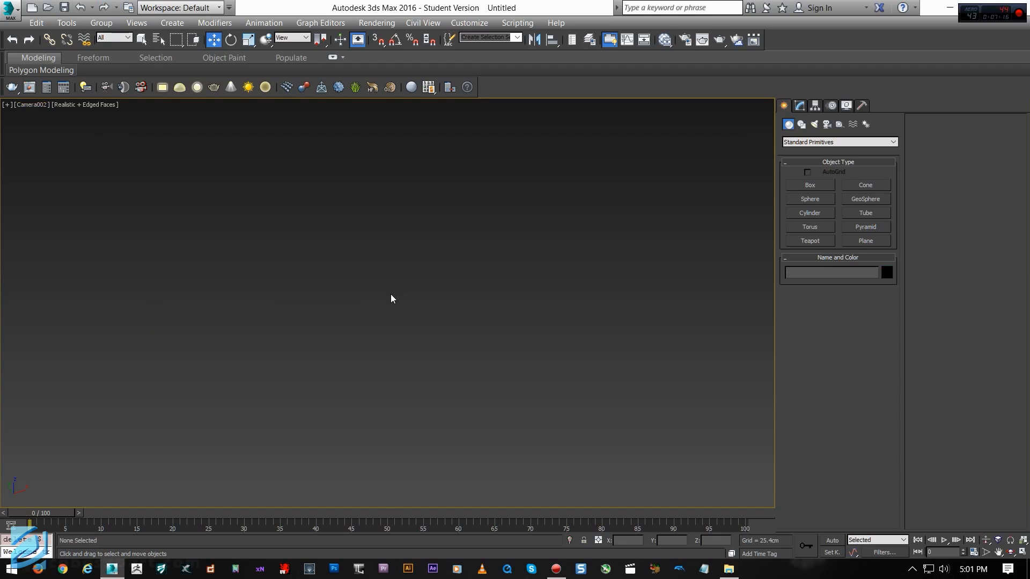
{"action": "key", "text": "alt+w"}
{"action": "left_click", "coordinate": [486, 229]}
{"action": "key", "text": "alt+w"}
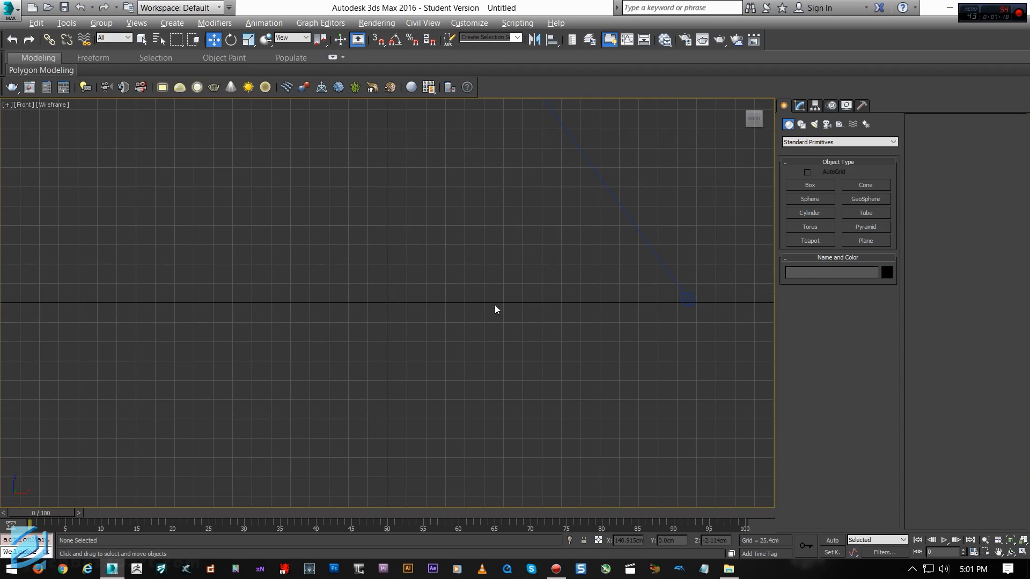
{"action": "key", "text": "p"}
{"action": "scroll", "coordinate": [412, 320], "scroll_direction": "down", "scroll_amount": 3}
{"action": "middle_click_drag", "start_coordinate": [417, 316], "coordinate": [346, 287], "text": "alt"}
{"action": "scroll", "coordinate": [412, 319], "scroll_direction": "up", "scroll_amount": 1}
{"action": "left_click", "coordinate": [221, 194]}
{"action": "key", "text": "Delete"}
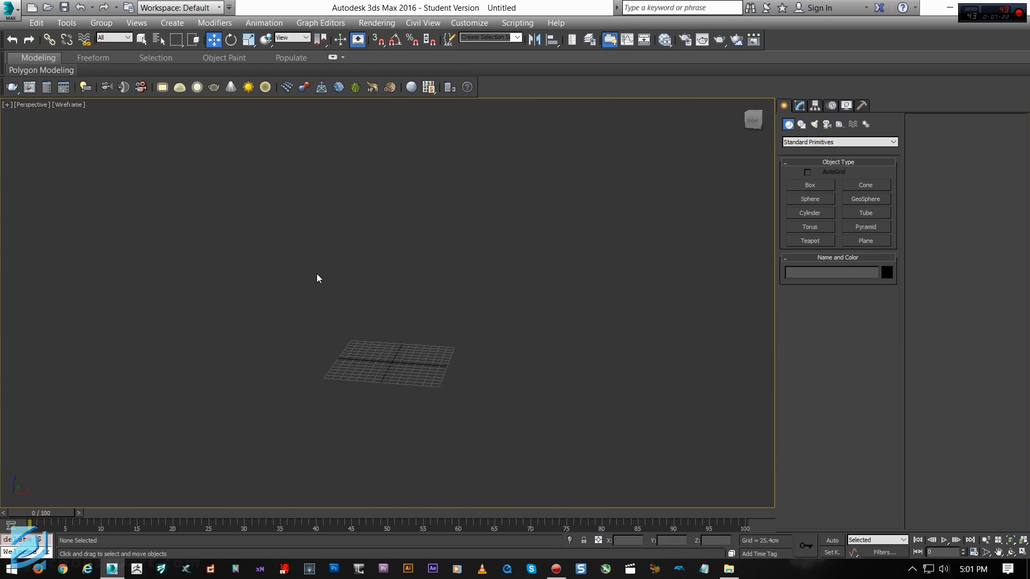
{"action": "key", "text": "alt+w"}
{"action": "left_click", "coordinate": [472, 414]}
{"action": "key", "text": "alt+w"}
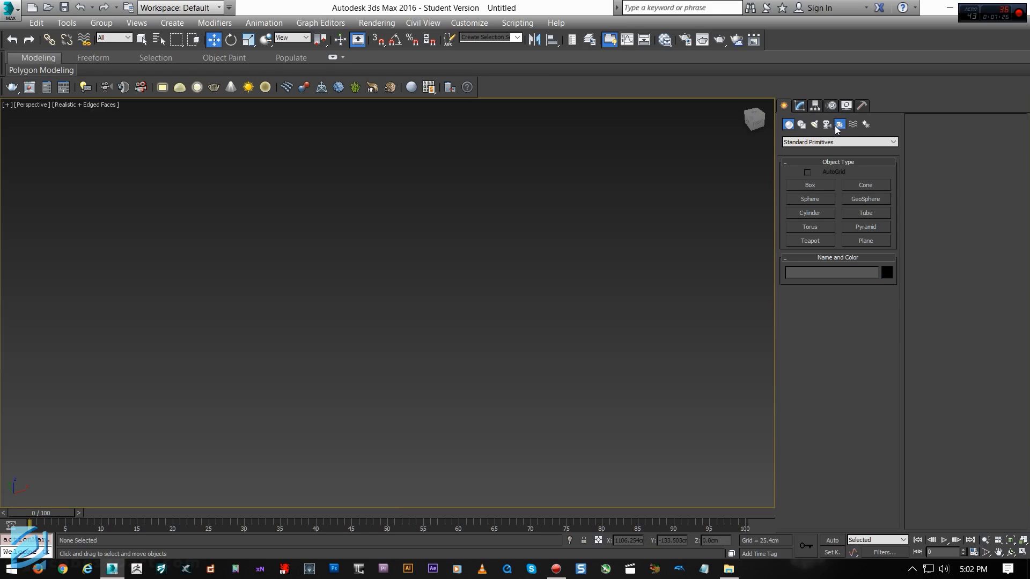
Create a Dummy helper from the Standard helpers in the empty scene and delete it
{"action": "left_click", "coordinate": [835, 125]}
{"action": "left_click", "coordinate": [810, 185]}
{"action": "left_click_drag", "start_coordinate": [406, 314], "coordinate": [417, 351]}
{"action": "key", "text": "Delete"}
Try out the Tape and Point helpers, placing each in the viewport and deleting it again
{"action": "left_click", "coordinate": [855, 241]}
{"action": "left_click_drag", "start_coordinate": [642, 260], "coordinate": [514, 262]}
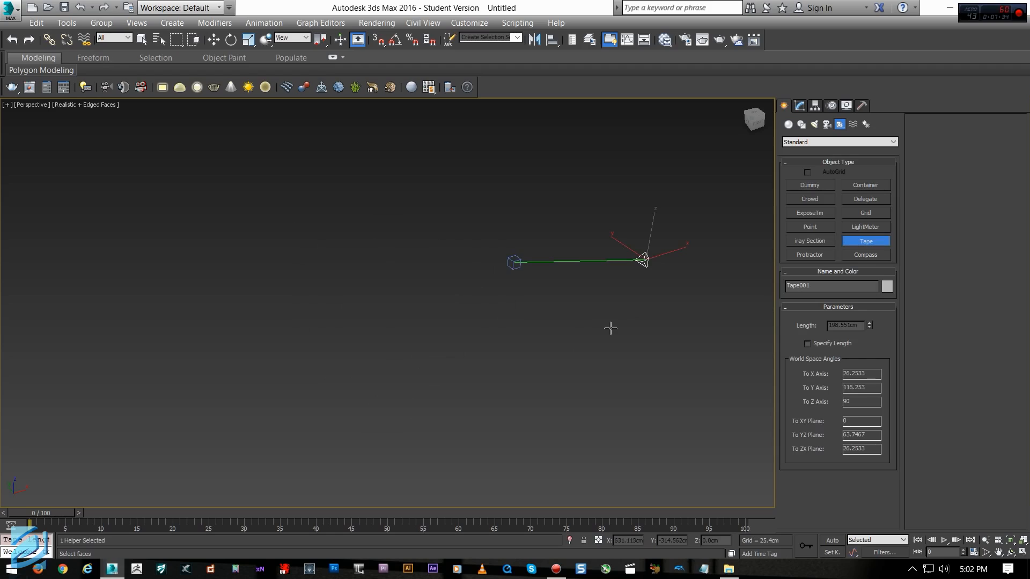
{"action": "key", "text": "Delete"}
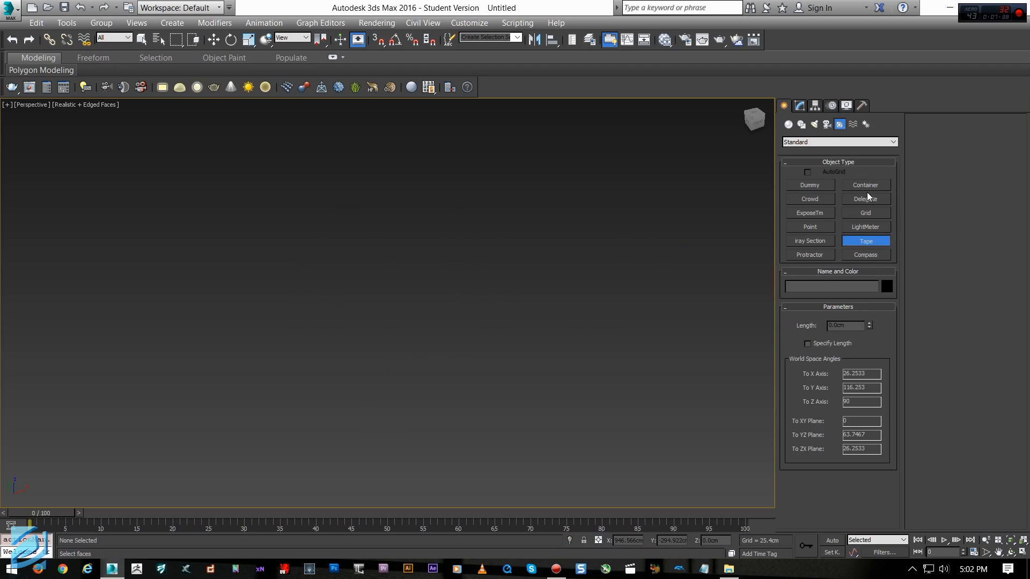
{"action": "left_click", "coordinate": [810, 227]}
{"action": "left_click", "coordinate": [467, 314]}
{"action": "key", "text": "Delete"}
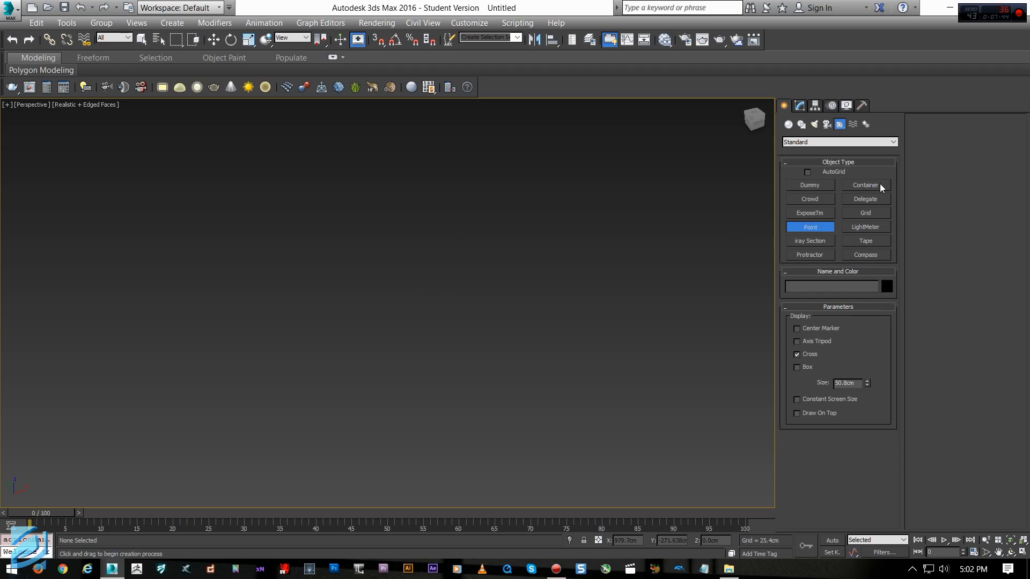
Look over the space warp forces, and create a Biped system about 182 cm tall in the Perspective view
{"action": "left_click", "coordinate": [853, 124]}
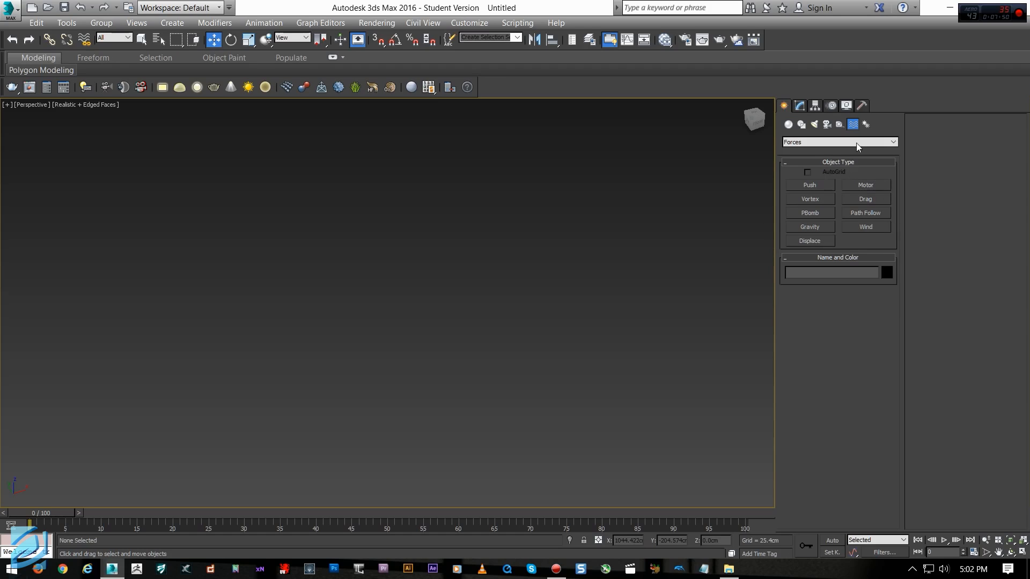
{"action": "left_click", "coordinate": [866, 125]}
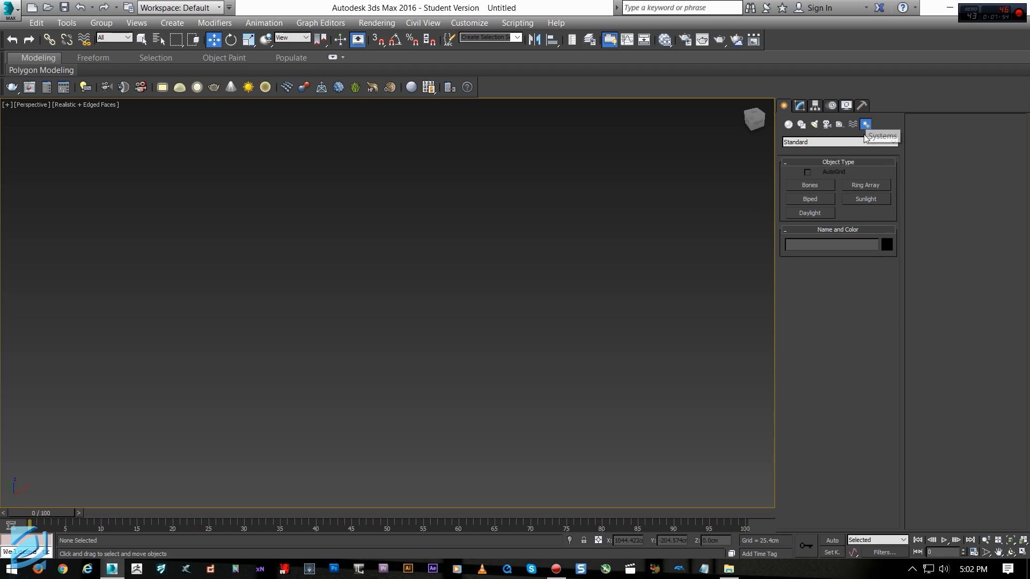
{"action": "left_click", "coordinate": [809, 185]}
{"action": "left_click", "coordinate": [819, 200]}
{"action": "left_click_drag", "start_coordinate": [471, 269], "coordinate": [572, 375]}
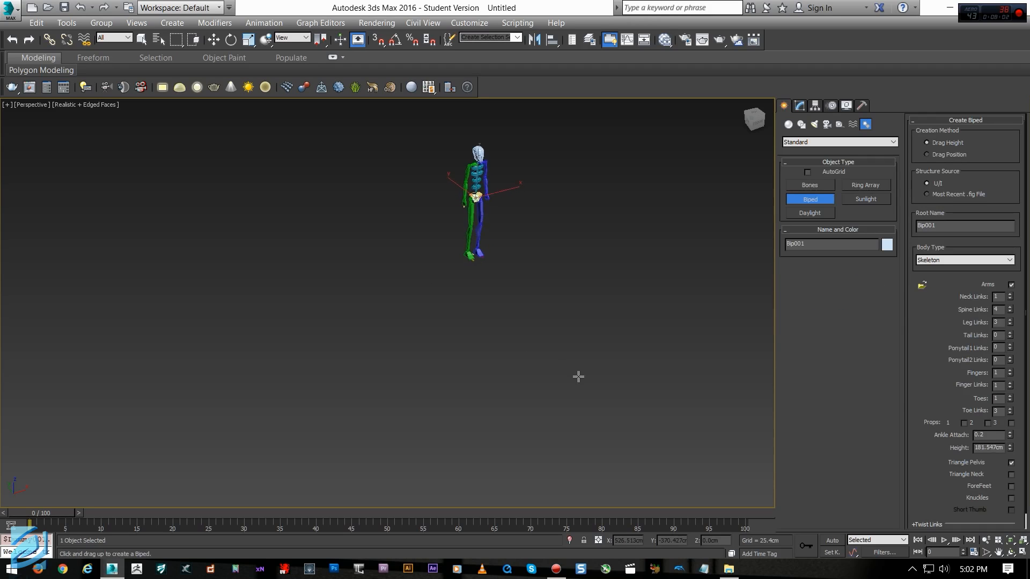
{"action": "key", "text": "z"}
{"action": "scroll", "coordinate": [508, 268], "scroll_direction": "down", "scroll_amount": 3}
{"action": "scroll", "coordinate": [509, 267], "scroll_direction": "down", "scroll_amount": 10}
{"action": "middle_click_drag", "start_coordinate": [537, 294], "coordinate": [391, 284], "text": "alt"}
{"action": "scroll", "coordinate": [392, 284], "scroll_direction": "up", "scroll_amount": 4}
{"action": "key", "text": "w"}
Pose the biped's right arm by moving its right finger outward and upward so that the elbow bends
{"action": "middle_click_drag", "start_coordinate": [462, 285], "coordinate": [387, 284], "text": "alt"}
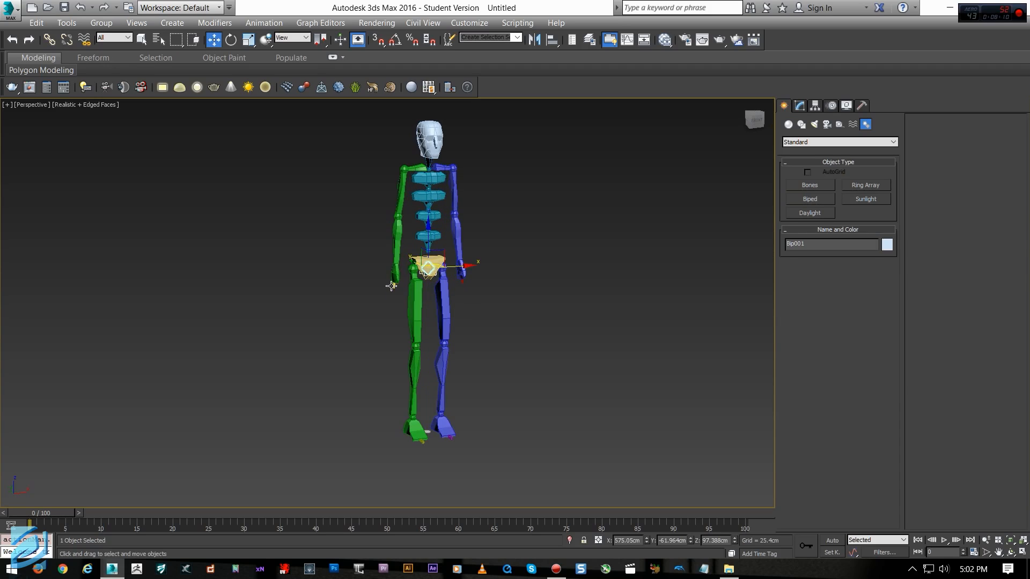
{"action": "left_click_drag", "start_coordinate": [391, 286], "coordinate": [362, 290]}
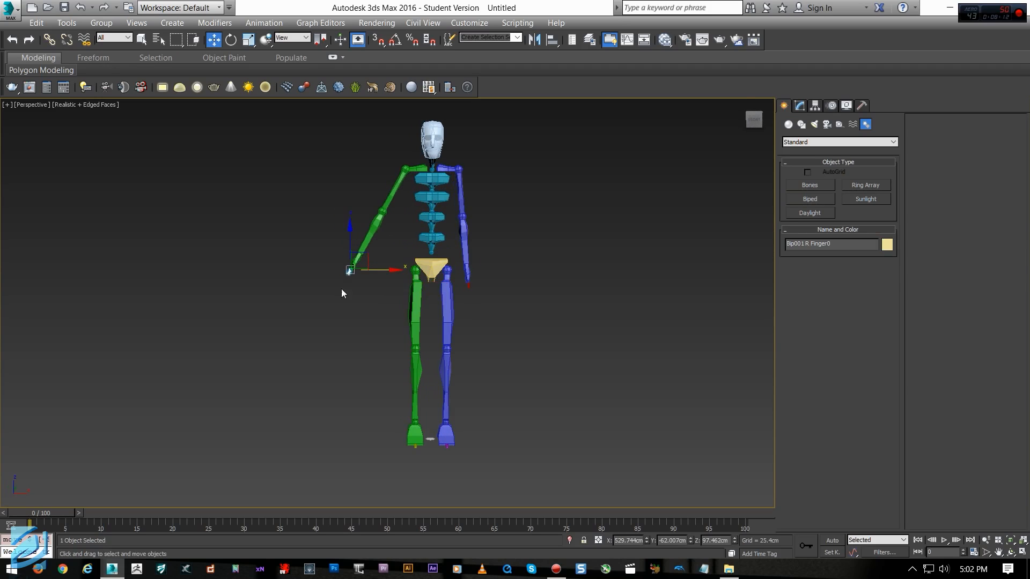
{"action": "middle_click_drag", "start_coordinate": [361, 285], "coordinate": [427, 278], "text": "alt"}
{"action": "left_click_drag", "start_coordinate": [339, 260], "coordinate": [358, 243]}
{"action": "middle_click_drag", "start_coordinate": [389, 366], "coordinate": [346, 377], "text": "alt"}
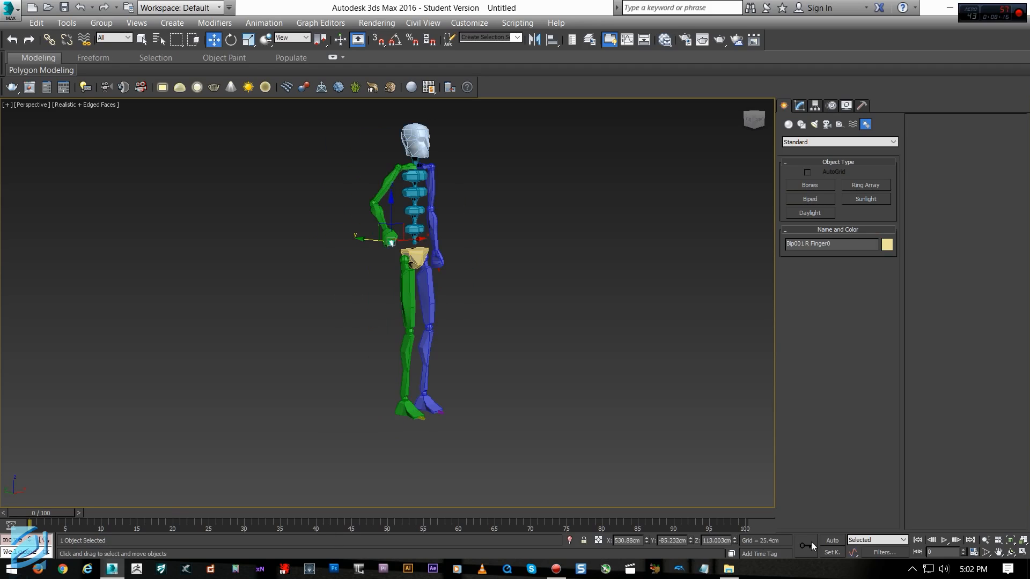
With Auto Key on, raise the biped's right hand to shoulder height at frame 10 and lower it at frame 0
{"action": "left_click", "coordinate": [833, 541]}
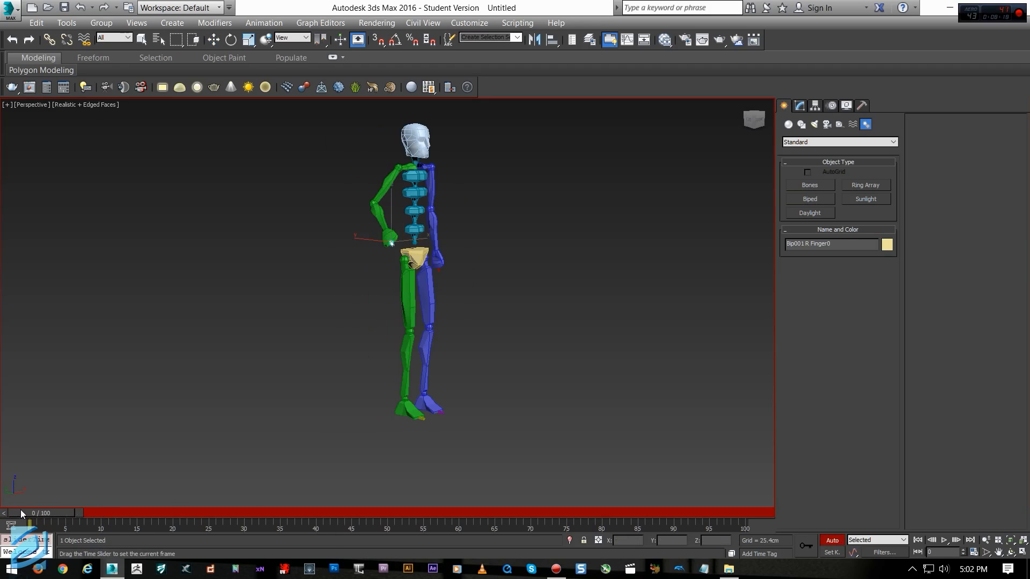
{"action": "left_click_drag", "start_coordinate": [52, 513], "coordinate": [132, 512]}
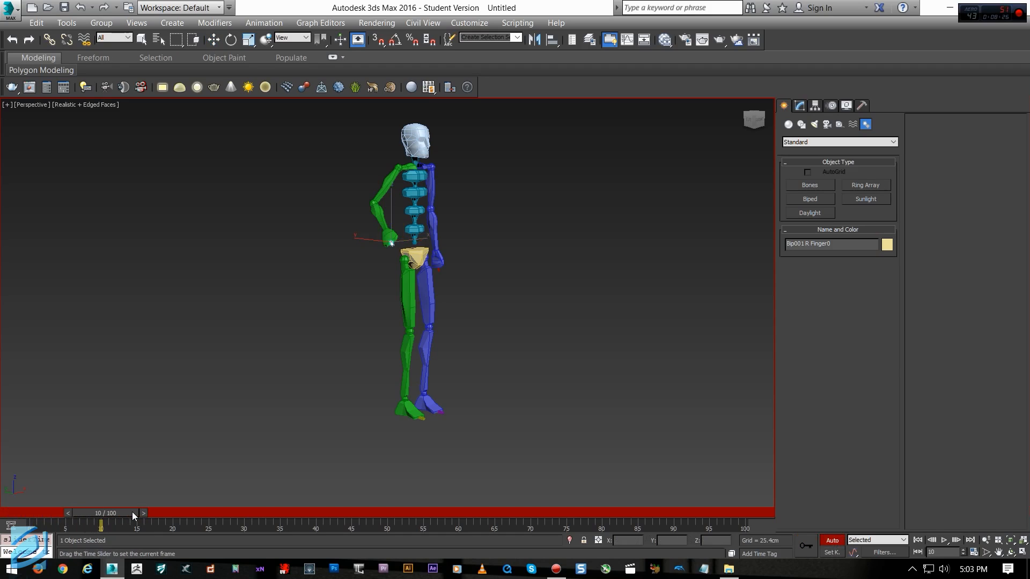
{"action": "middle_click_drag", "start_coordinate": [433, 298], "coordinate": [426, 256], "text": "alt"}
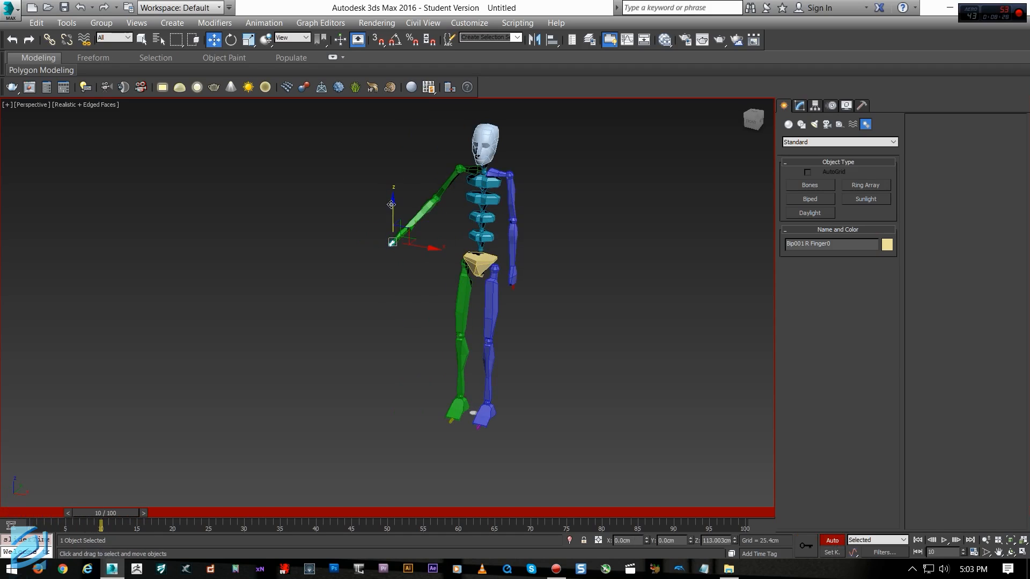
{"action": "left_click_drag", "start_coordinate": [391, 211], "coordinate": [395, 143]}
{"action": "mouse_move", "coordinate": [114, 514]}
{"action": "left_mouse_down"}
{"action": "mouse_move", "coordinate": [50, 515]}
{"action": "mouse_move", "coordinate": [178, 528]}
{"action": "mouse_move", "coordinate": [8, 514]}
{"action": "left_mouse_up"}
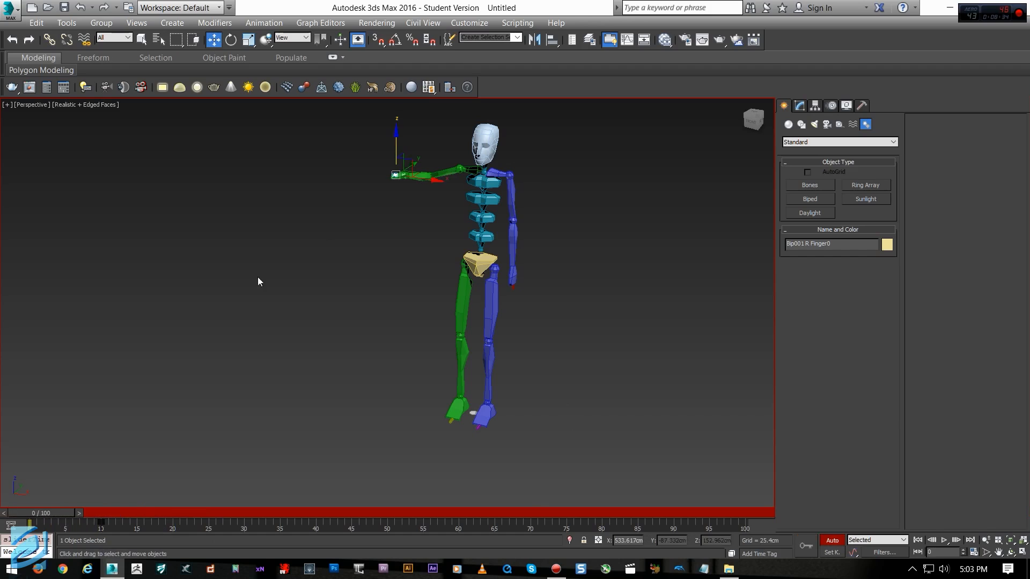
{"action": "left_click_drag", "start_coordinate": [396, 144], "coordinate": [394, 193]}
{"action": "middle_click_drag", "start_coordinate": [188, 412], "coordinate": [221, 404], "text": "alt"}
Reposition the biped's right forearm at frame 20, scrub back to frame 11, and turn Auto Key off
{"action": "left_click_drag", "start_coordinate": [55, 511], "coordinate": [194, 527]}
{"action": "middle_click_drag", "start_coordinate": [389, 191], "coordinate": [419, 256], "text": "alt"}
{"action": "left_click", "coordinate": [370, 172]}
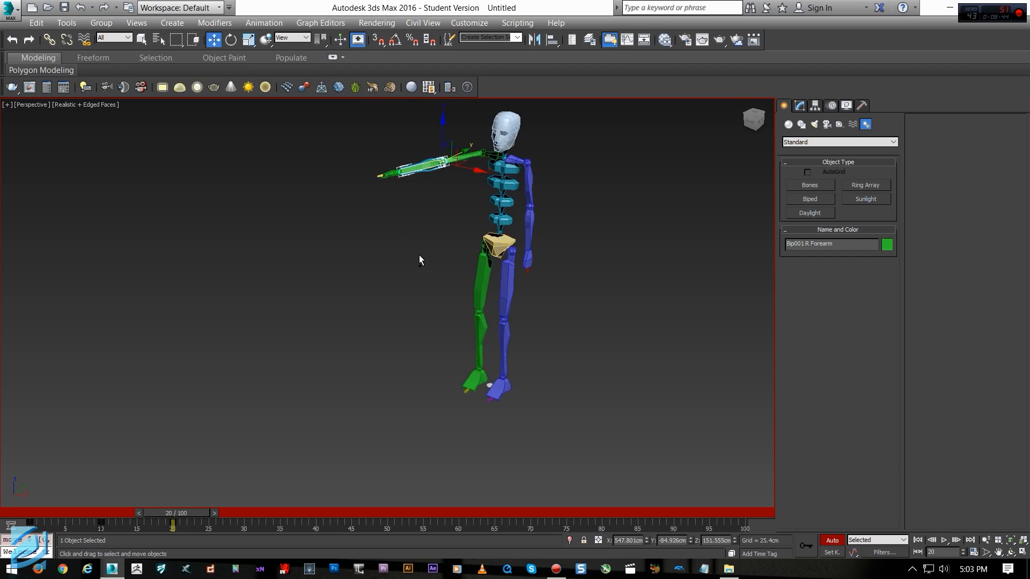
{"action": "left_click_drag", "start_coordinate": [180, 512], "coordinate": [115, 513]}
{"action": "middle_click_drag", "start_coordinate": [380, 322], "coordinate": [531, 332], "text": "alt"}
{"action": "left_click", "coordinate": [832, 540]}
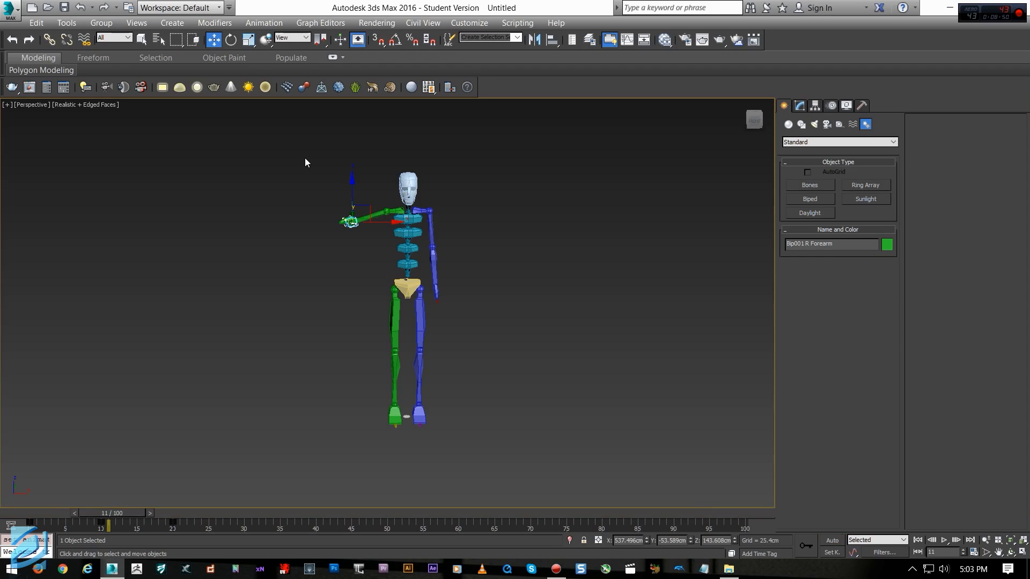
Delete the entire biped from the scene and return the time slider to frame 0
{"action": "key", "text": "ctrl+a"}
{"action": "key", "text": "Delete"}
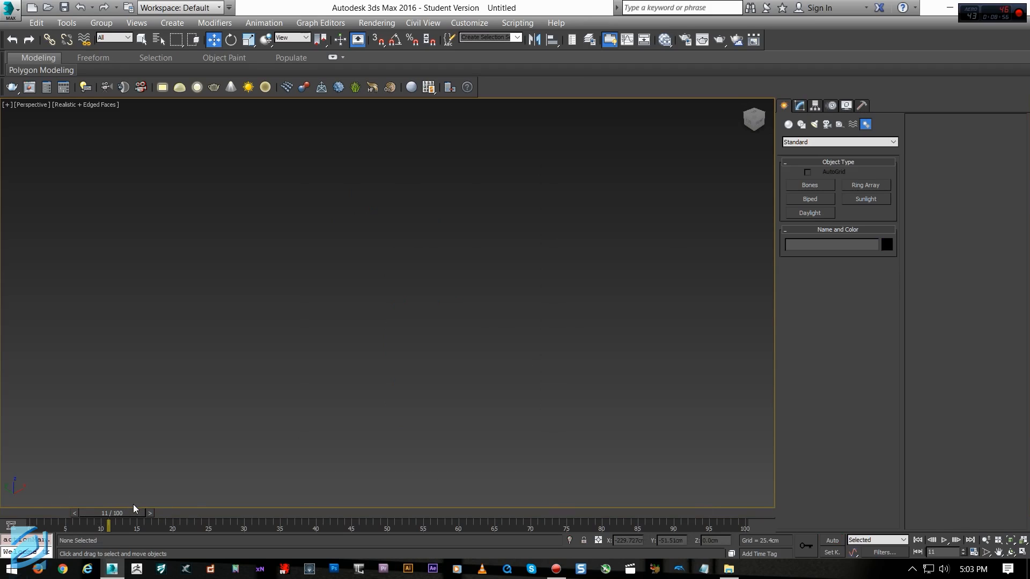
{"action": "left_click_drag", "start_coordinate": [108, 512], "coordinate": [378, 512]}
{"action": "left_click_drag", "start_coordinate": [466, 537], "coordinate": [9, 501]}
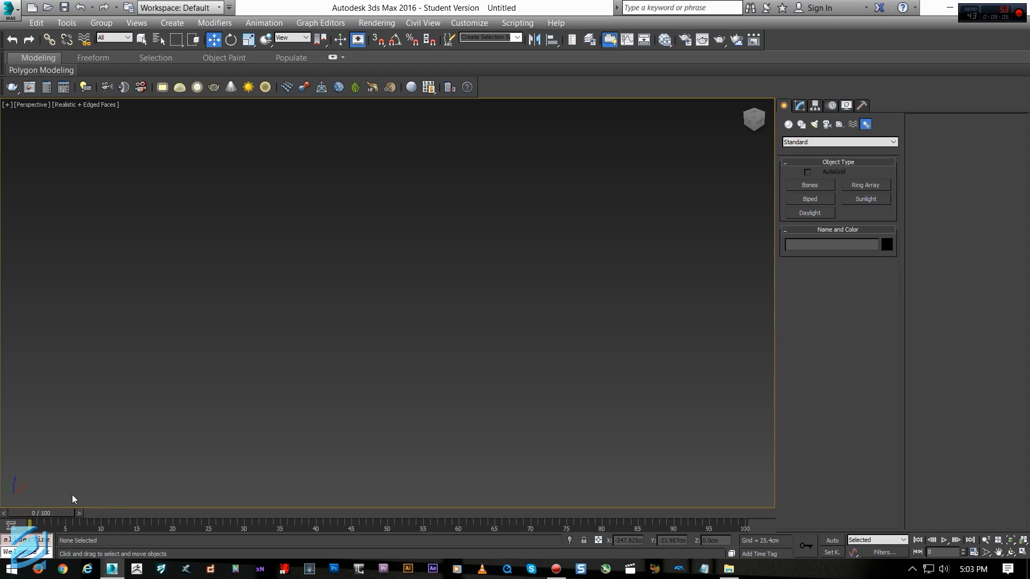
{"action": "left_click_drag", "start_coordinate": [63, 514], "coordinate": [16, 531]}
{"action": "key", "text": "w"}
{"action": "right_click", "coordinate": [50, 524]}
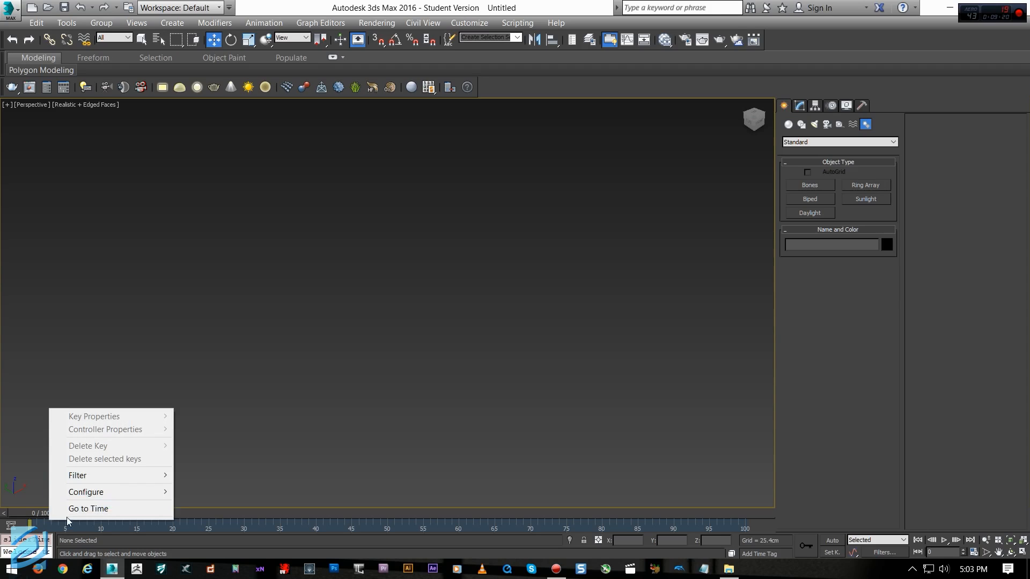
{"action": "left_click", "coordinate": [181, 514]}
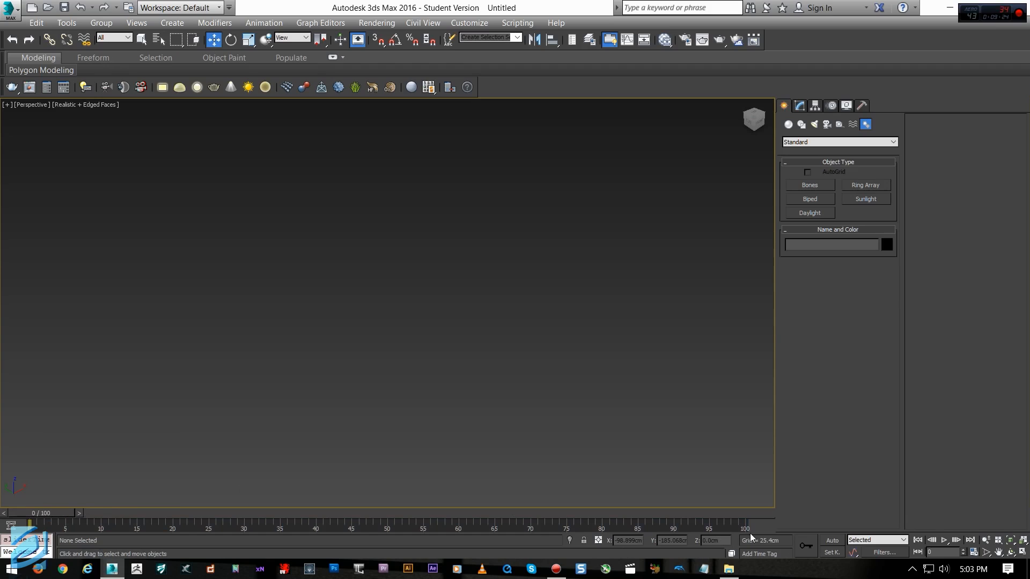
Set the playback speed to 4x in the Time Configuration and accept it
{"action": "left_click", "coordinate": [974, 551]}
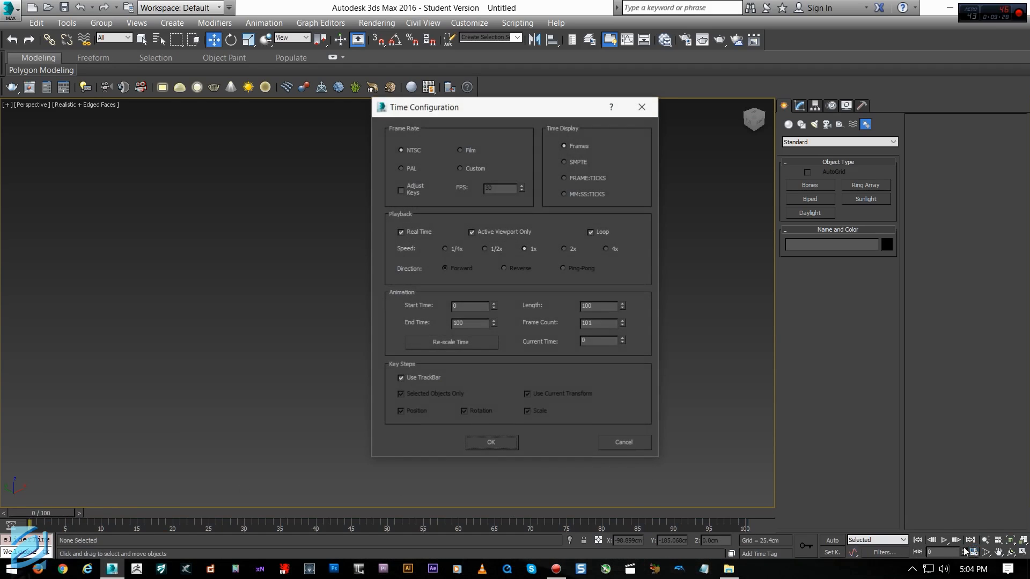
{"action": "left_click_drag", "start_coordinate": [498, 120], "coordinate": [483, 129]}
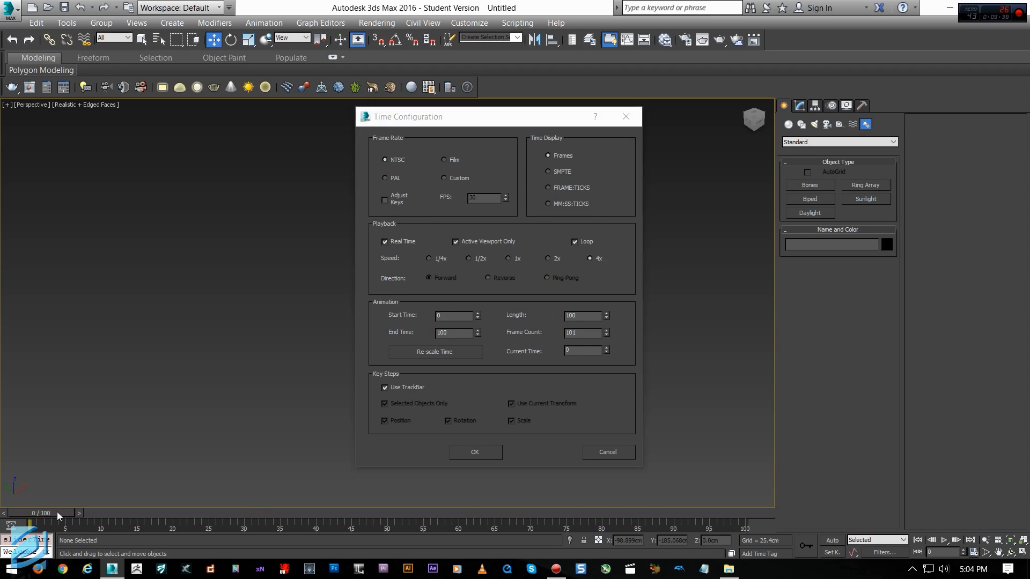
{"action": "left_click", "coordinate": [486, 455]}
{"action": "left_click_drag", "start_coordinate": [34, 514], "coordinate": [1, 552]}
Play the empty timeline to preview the playback speed, stop it, and return to frame 0
{"action": "left_click", "coordinate": [998, 552]}
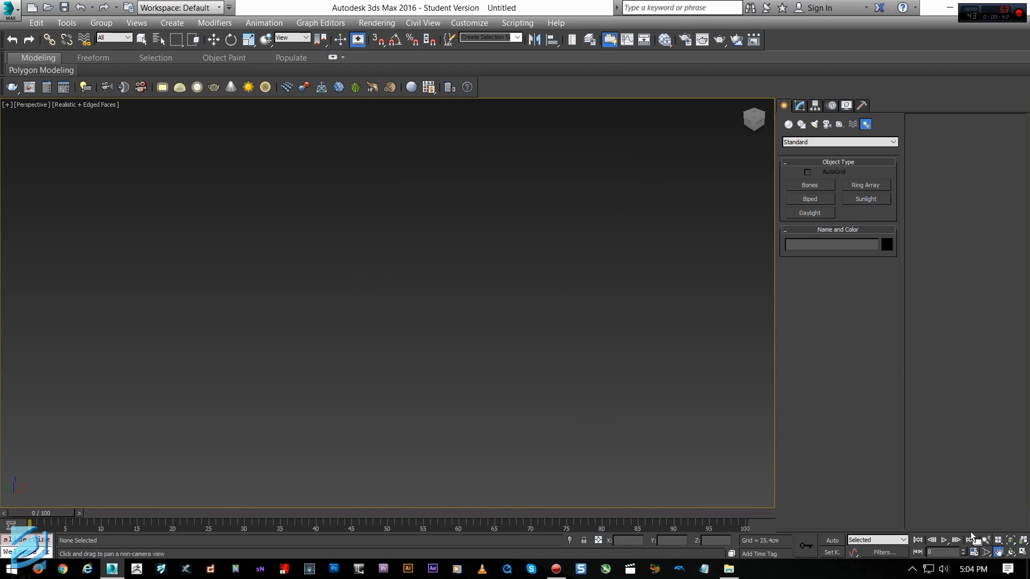
{"action": "left_click", "coordinate": [946, 541]}
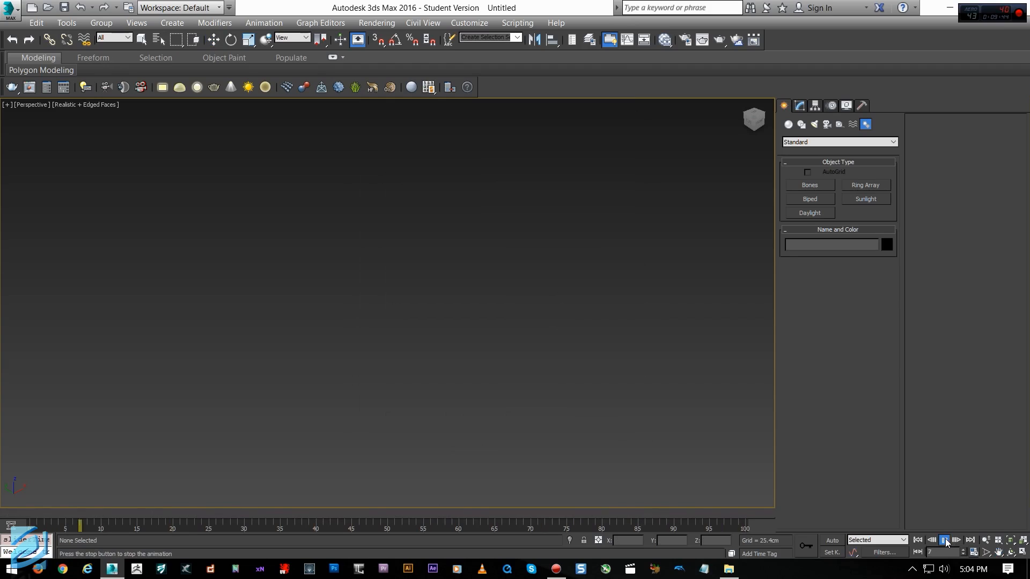
{"action": "left_click", "coordinate": [945, 540]}
{"action": "left_click_drag", "start_coordinate": [702, 513], "coordinate": [2, 529]}
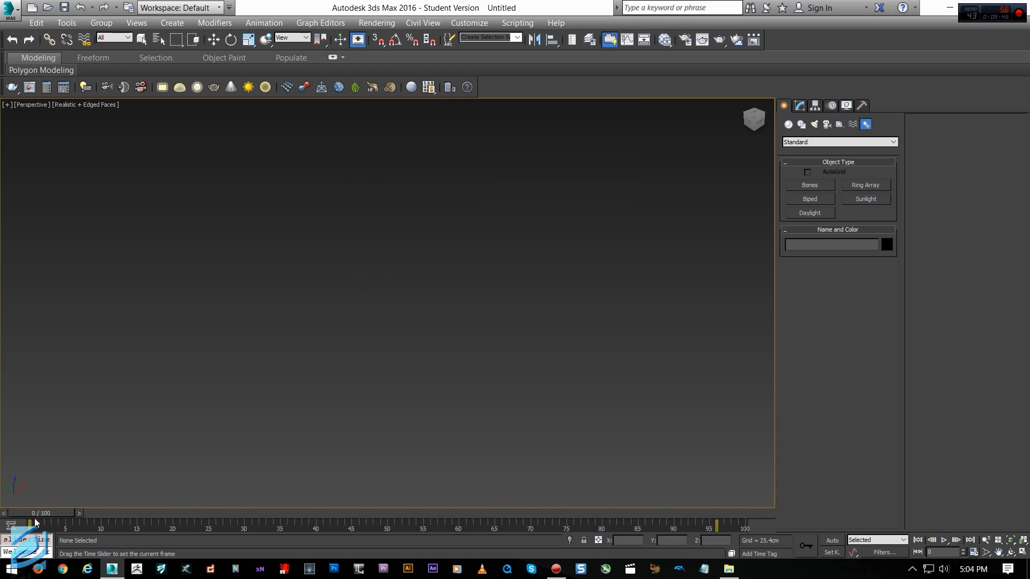
In the Time Configuration, return the playback speed to 1x and set the animation's end time to 400
{"action": "left_click", "coordinate": [973, 551]}
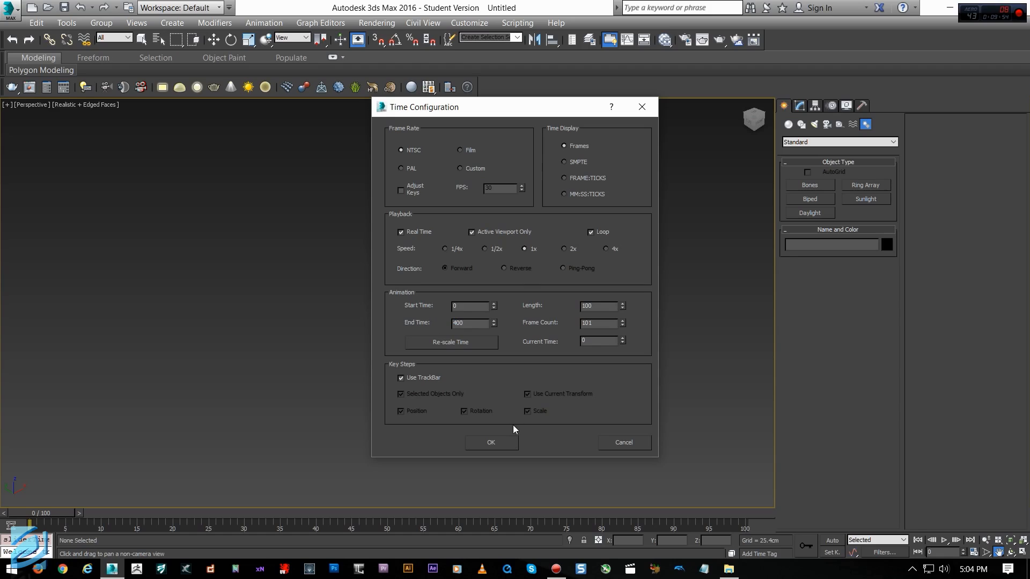
{"action": "left_click", "coordinate": [507, 443]}
{"action": "left_click_drag", "start_coordinate": [49, 513], "coordinate": [1, 474]}
{"action": "key", "text": "ctrl+p"}
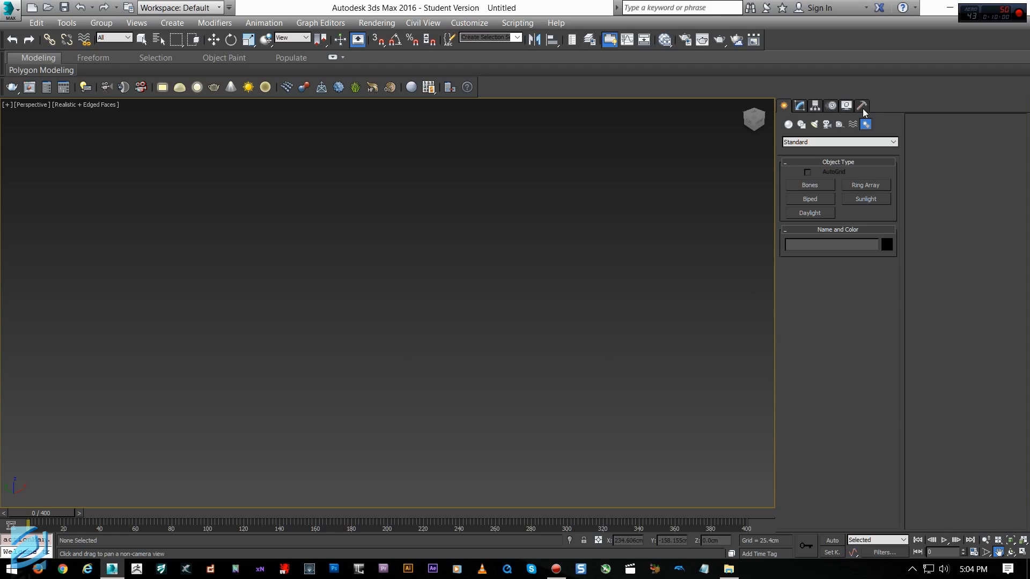
Switch object creation from Systems back to the Standard Primitives geometry
{"action": "left_click", "coordinate": [798, 123]}
{"action": "left_click", "coordinate": [788, 125]}
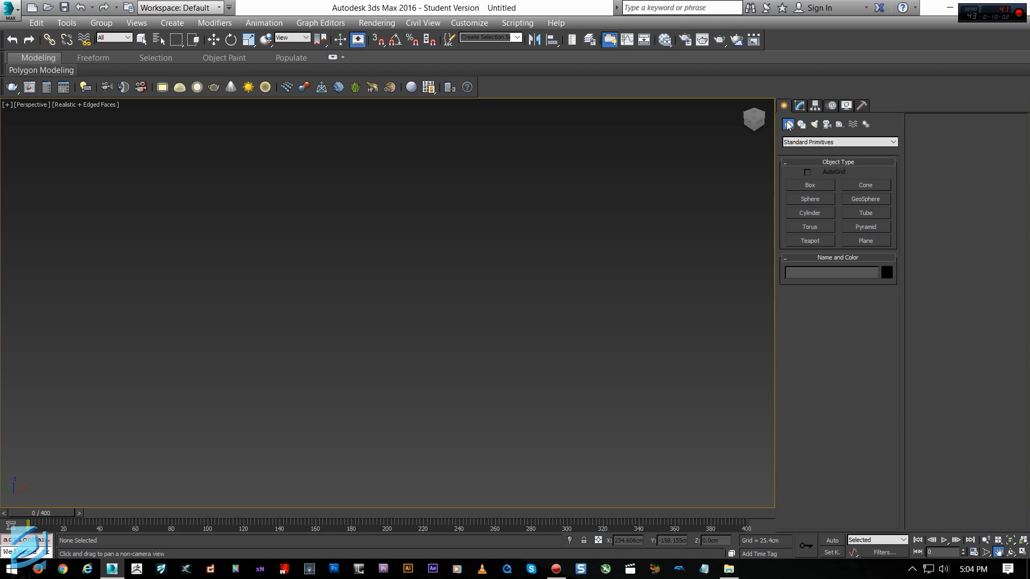
{"action": "left_click_drag", "start_coordinate": [54, 512], "coordinate": [16, 513]}
Hide the modifier set's shortcut buttons and check the modifier list with nothing selected
{"action": "left_click", "coordinate": [800, 106]}
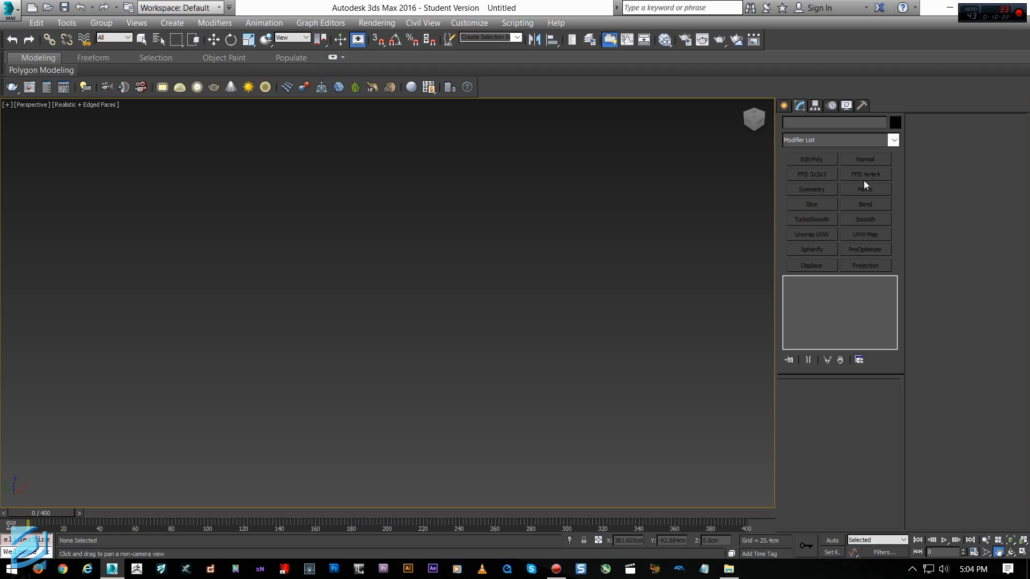
{"action": "left_click", "coordinate": [859, 360]}
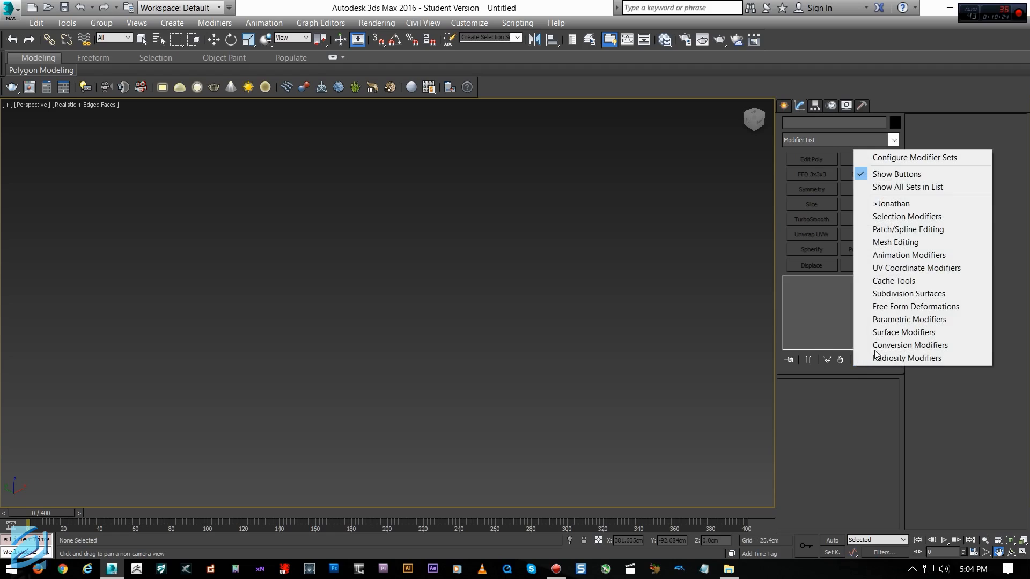
{"action": "left_click", "coordinate": [894, 174]}
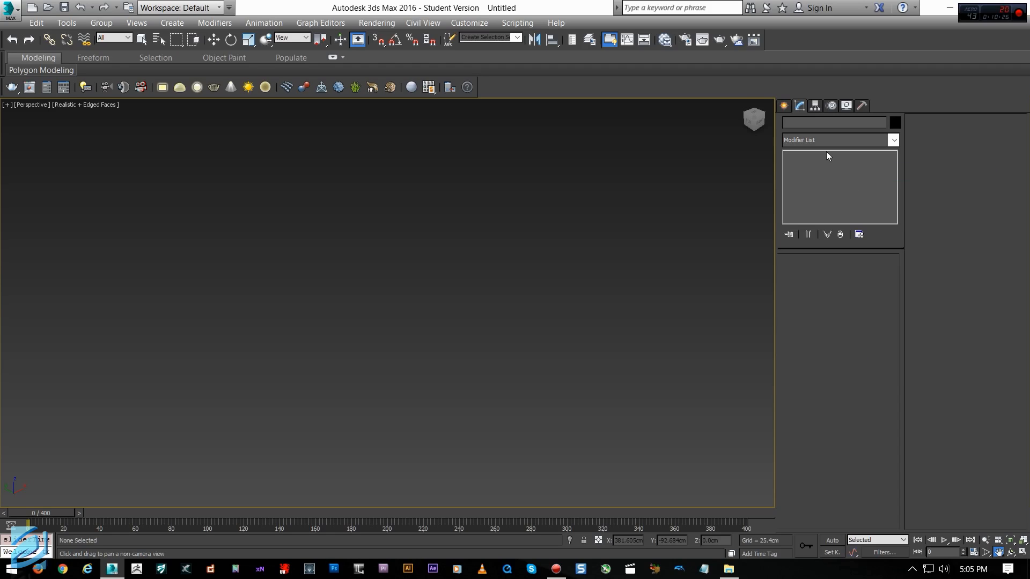
{"action": "left_click", "coordinate": [892, 141]}
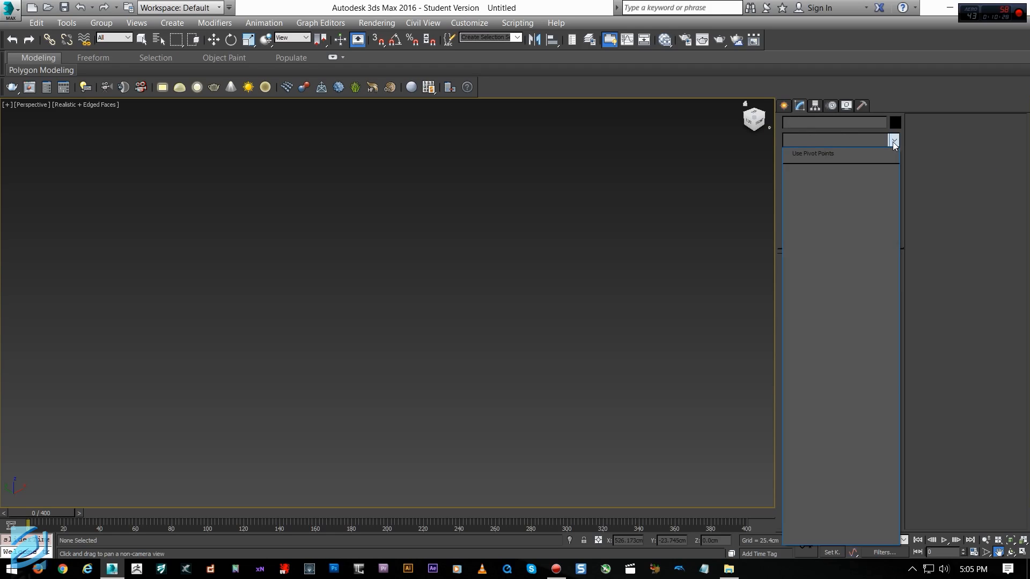
{"action": "left_click", "coordinate": [892, 142]}
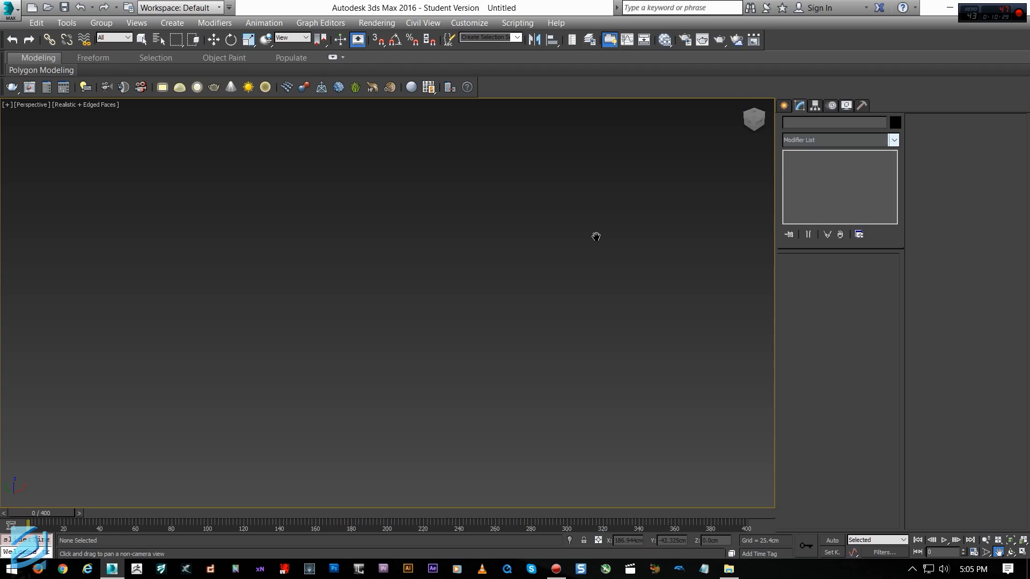
Create a box about 127 cm long, 26 cm wide and 25 cm high in the Perspective view
{"action": "left_click", "coordinate": [785, 106]}
{"action": "left_click", "coordinate": [811, 185]}
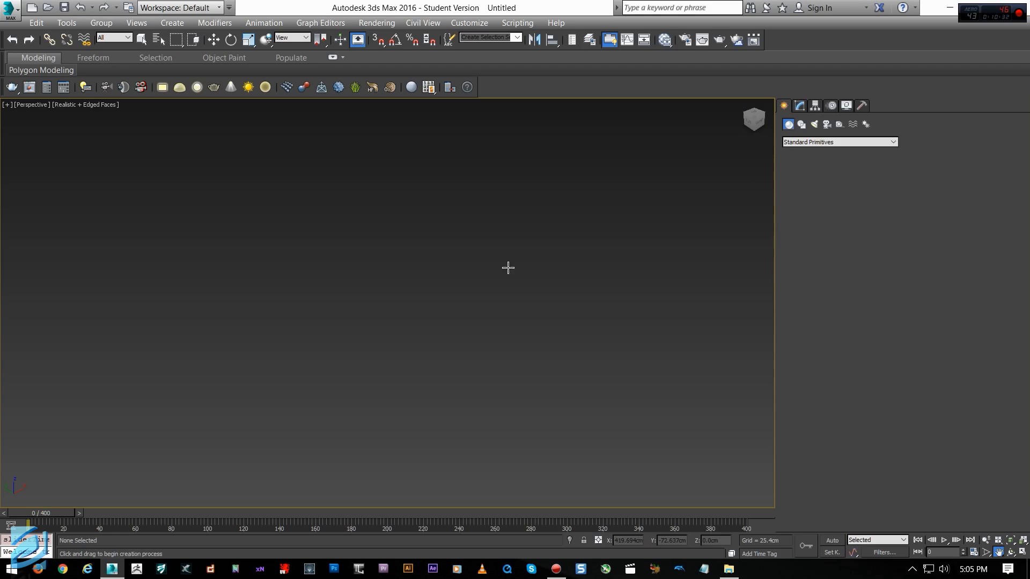
{"action": "left_click_drag", "start_coordinate": [416, 275], "coordinate": [553, 304]}
{"action": "left_click", "coordinate": [536, 323]}
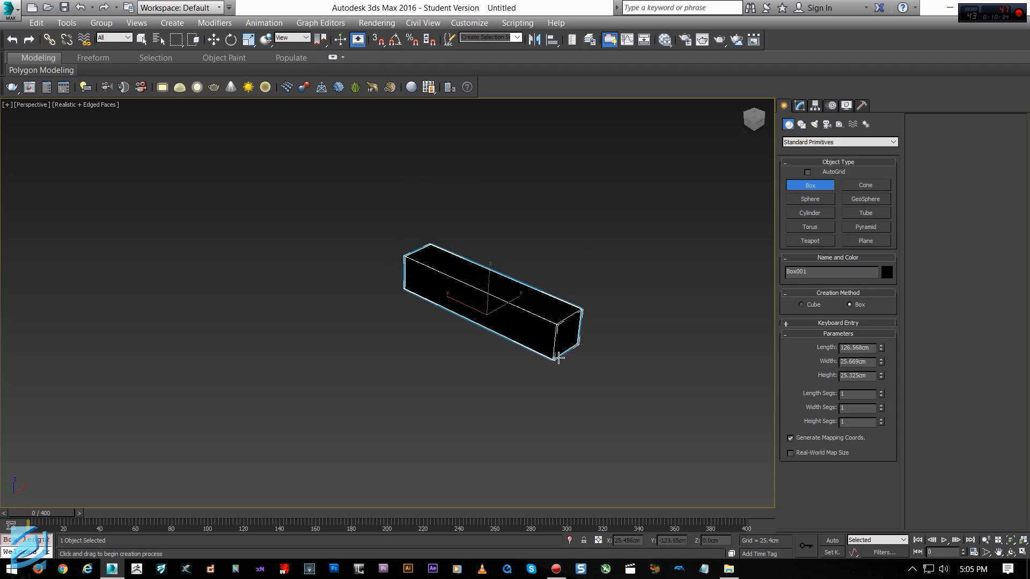
{"action": "key", "text": "w"}
{"action": "middle_click_drag", "start_coordinate": [569, 283], "coordinate": [486, 294]}
Examine the modifiers offered for the box, including the custom set and the world-space group, without applying any
{"action": "left_click", "coordinate": [794, 105]}
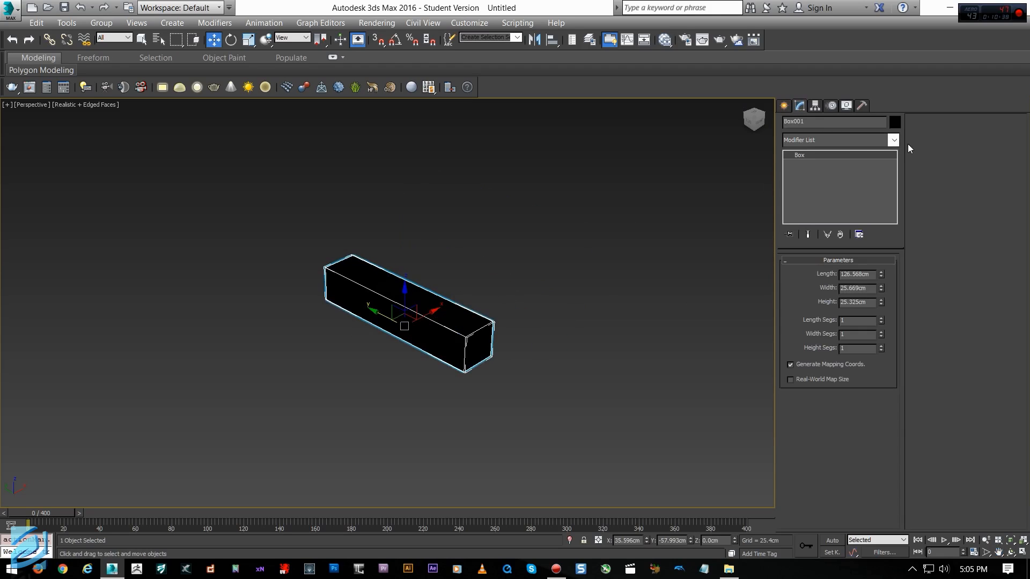
{"action": "left_click", "coordinate": [893, 141]}
{"action": "mouse_move", "coordinate": [893, 169]}
{"action": "left_mouse_down"}
{"action": "mouse_move", "coordinate": [893, 191]}
{"action": "mouse_move", "coordinate": [894, 170]}
{"action": "left_mouse_up"}
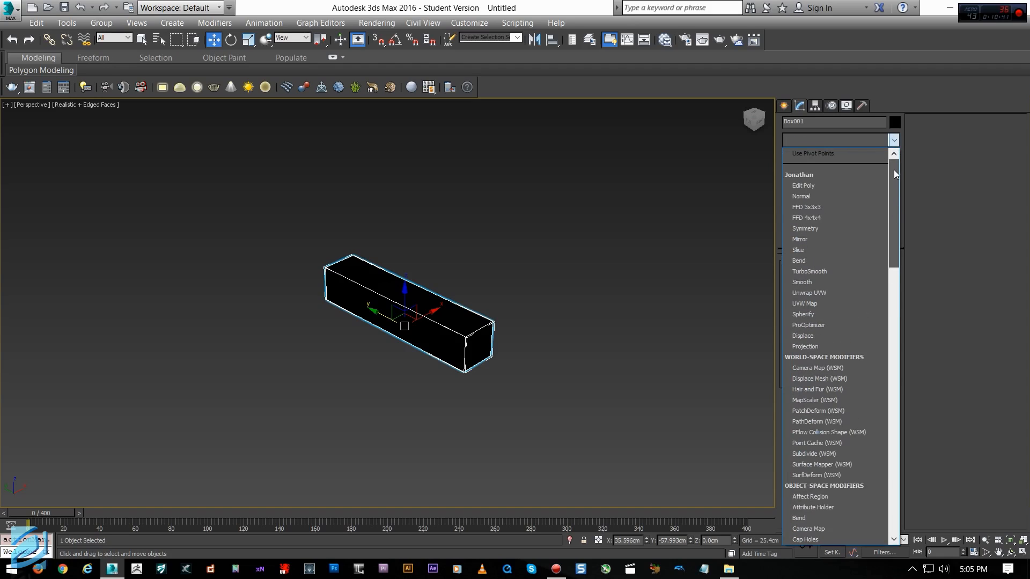
{"action": "left_click", "coordinate": [820, 176]}
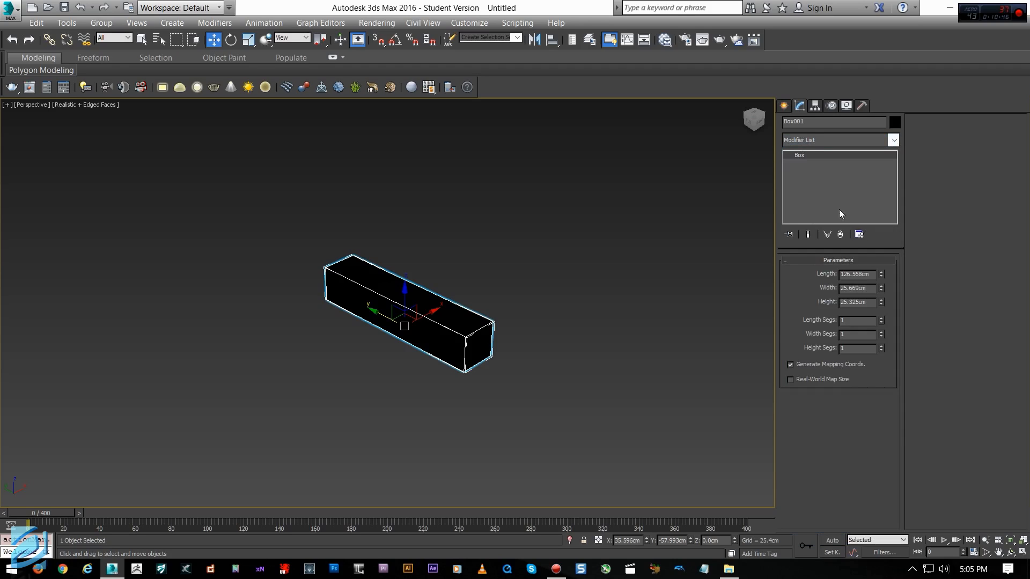
In Configure Modifier Sets, examine the Animation Modifiers, Mesh Editing and custom sets, and close it without saving
{"action": "left_click", "coordinate": [858, 234]}
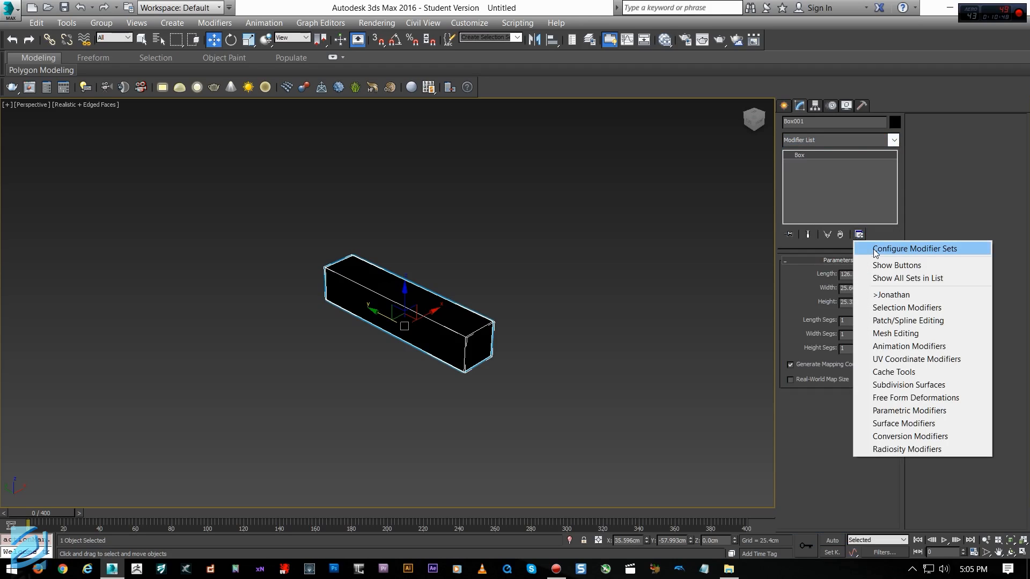
{"action": "left_click", "coordinate": [875, 250]}
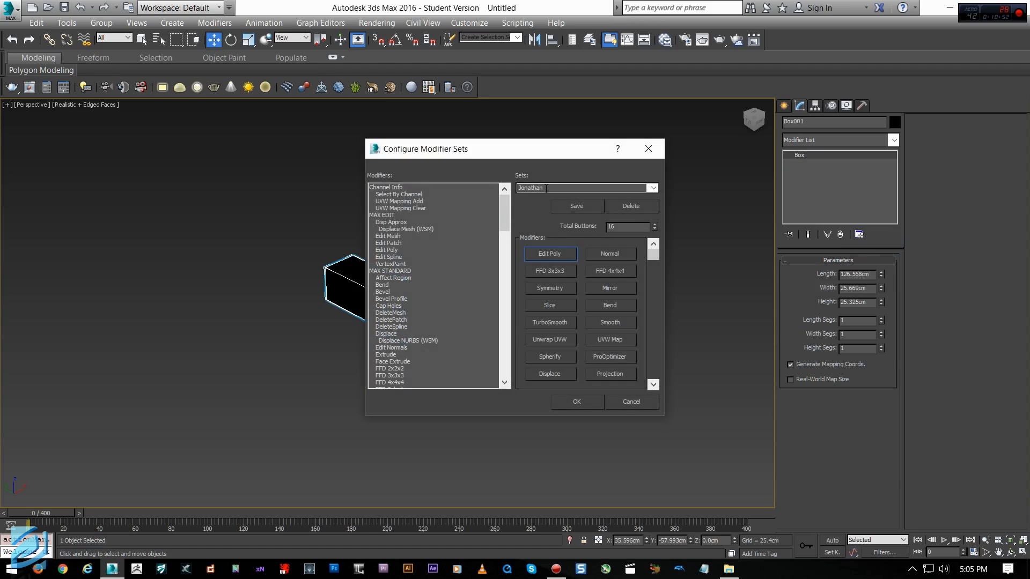
{"action": "left_click", "coordinate": [653, 187]}
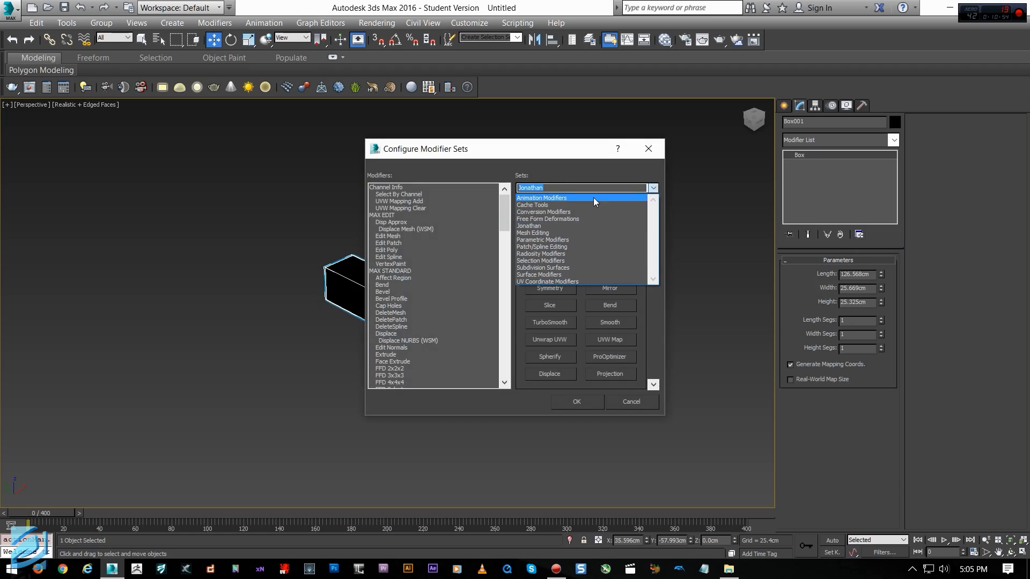
{"action": "left_click", "coordinate": [594, 198]}
{"action": "left_click", "coordinate": [656, 188]}
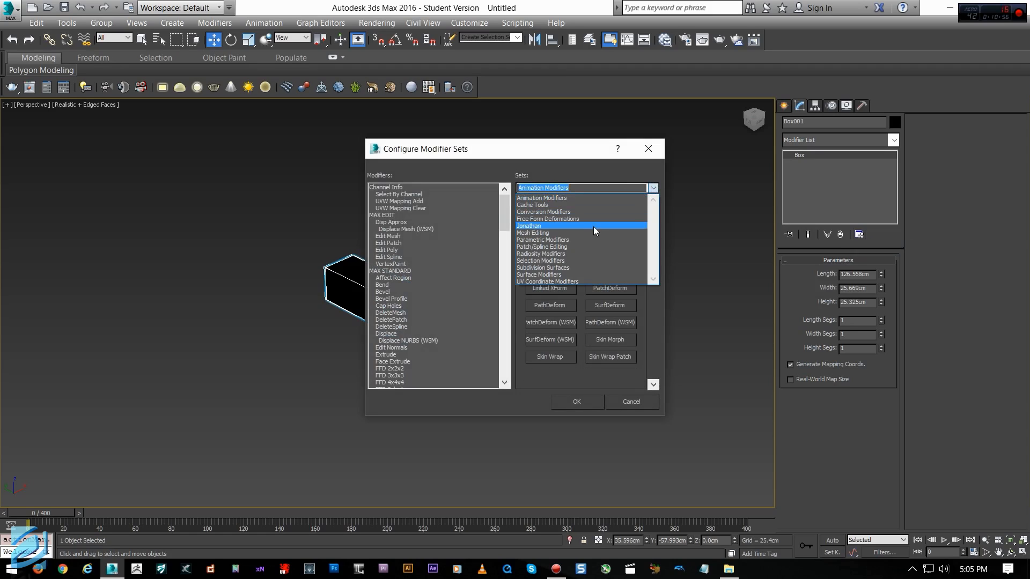
{"action": "left_click", "coordinate": [595, 234]}
{"action": "left_click", "coordinate": [652, 188]}
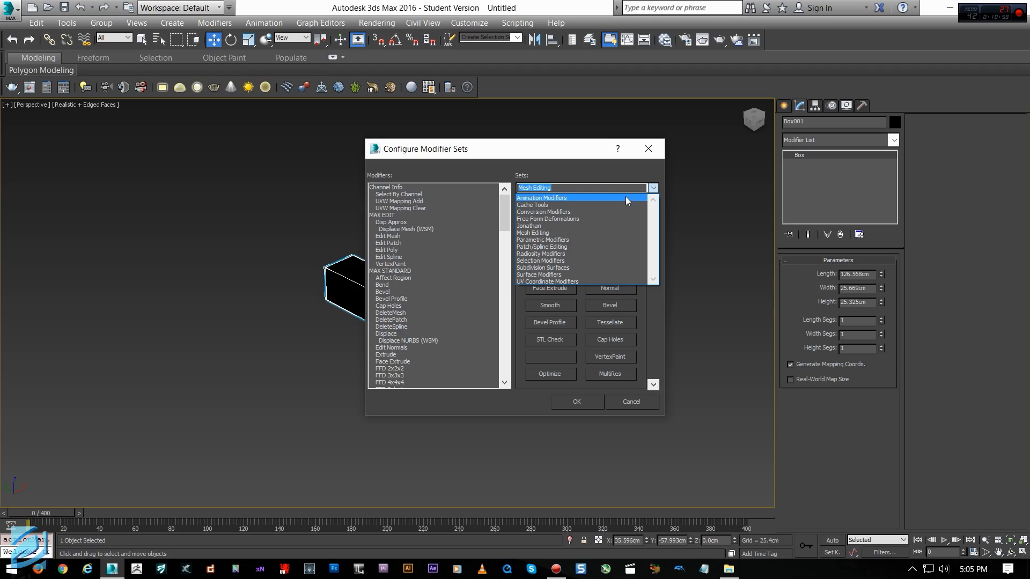
{"action": "left_click", "coordinate": [607, 225]}
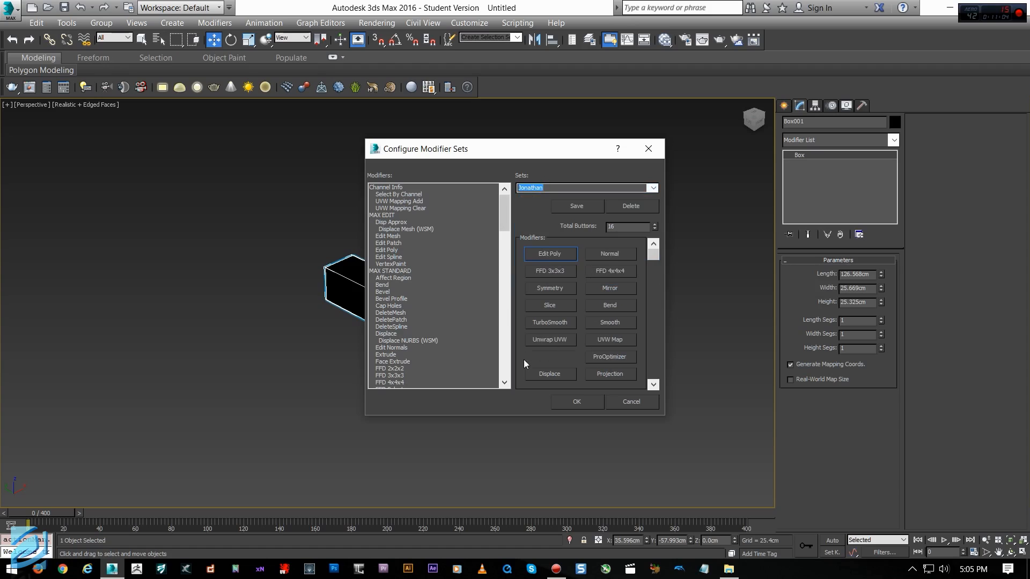
{"action": "left_click", "coordinate": [648, 148]}
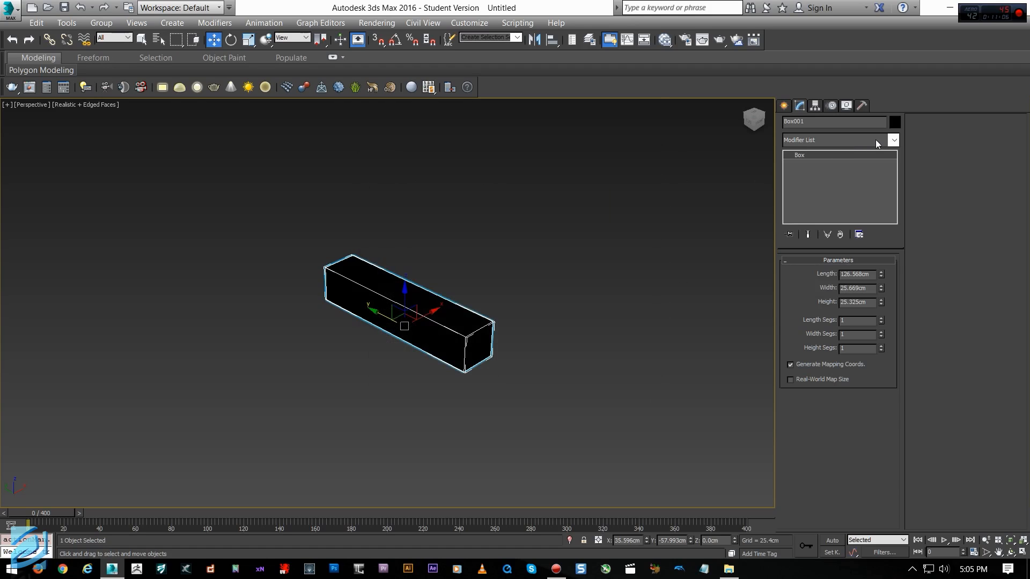
Browse the object-space modifiers available for the box and close the list without applying one
{"action": "left_click", "coordinate": [889, 143]}
{"action": "scroll", "coordinate": [824, 412], "scroll_direction": "down", "scroll_amount": 8}
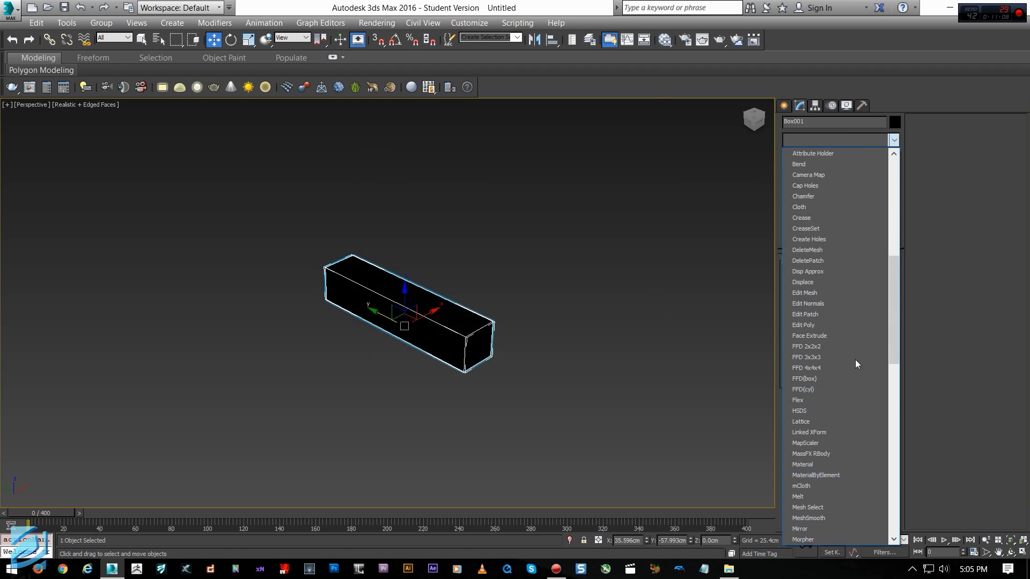
{"action": "left_click", "coordinate": [735, 261]}
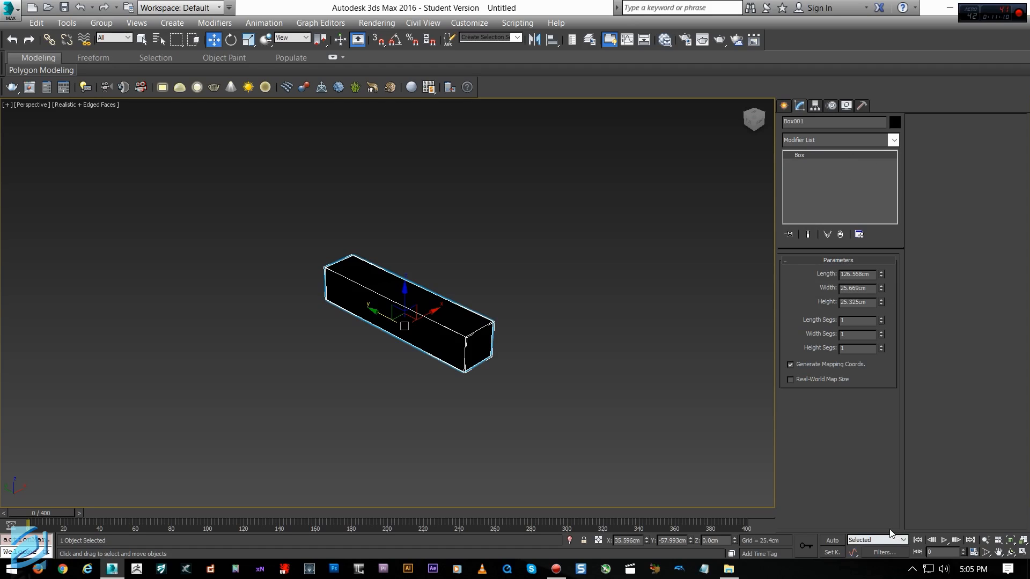
In Configure Modifier Sets, try placing Edit Mesh and VertexPaint over the first two modifiers of the Free Form Deformations set
{"action": "left_click", "coordinate": [862, 236]}
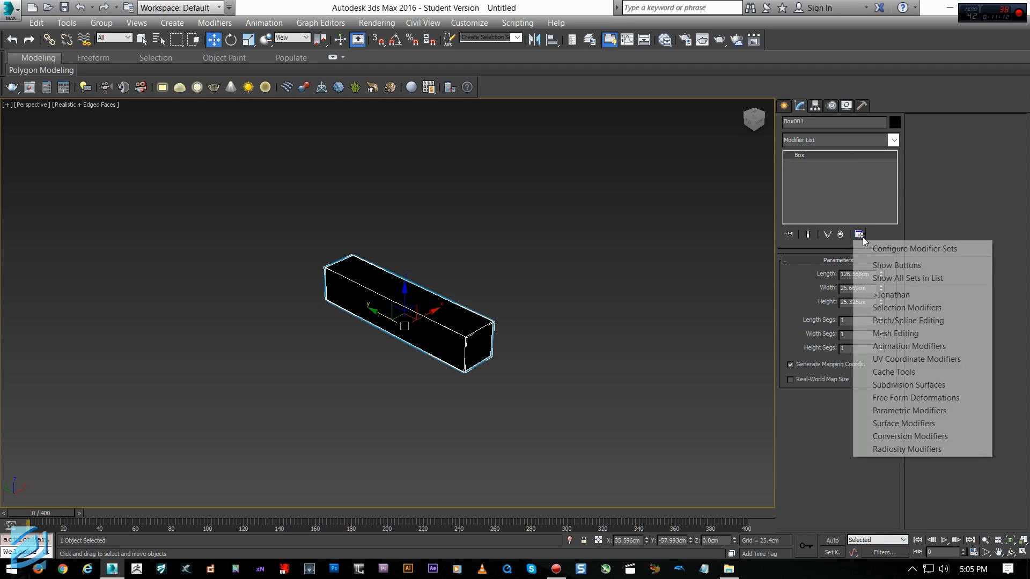
{"action": "left_click", "coordinate": [892, 250]}
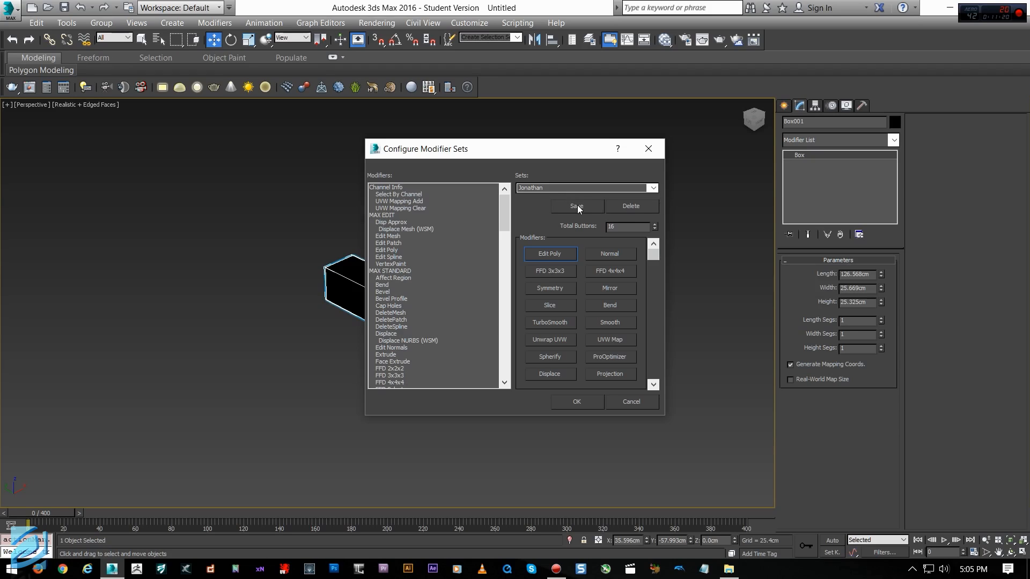
{"action": "left_click", "coordinate": [565, 186]}
{"action": "mouse_move", "coordinate": [423, 236]}
{"action": "left_mouse_down"}
{"action": "mouse_move", "coordinate": [441, 253]}
{"action": "mouse_move", "coordinate": [524, 251]}
{"action": "mouse_move", "coordinate": [425, 232]}
{"action": "left_mouse_up"}
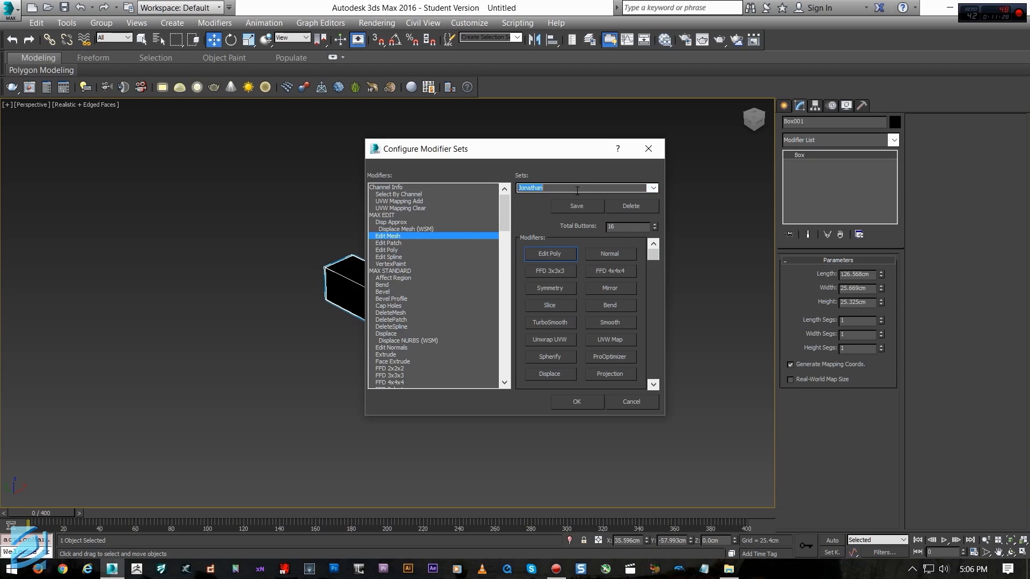
{"action": "left_click", "coordinate": [653, 188]}
{"action": "left_click", "coordinate": [524, 205]}
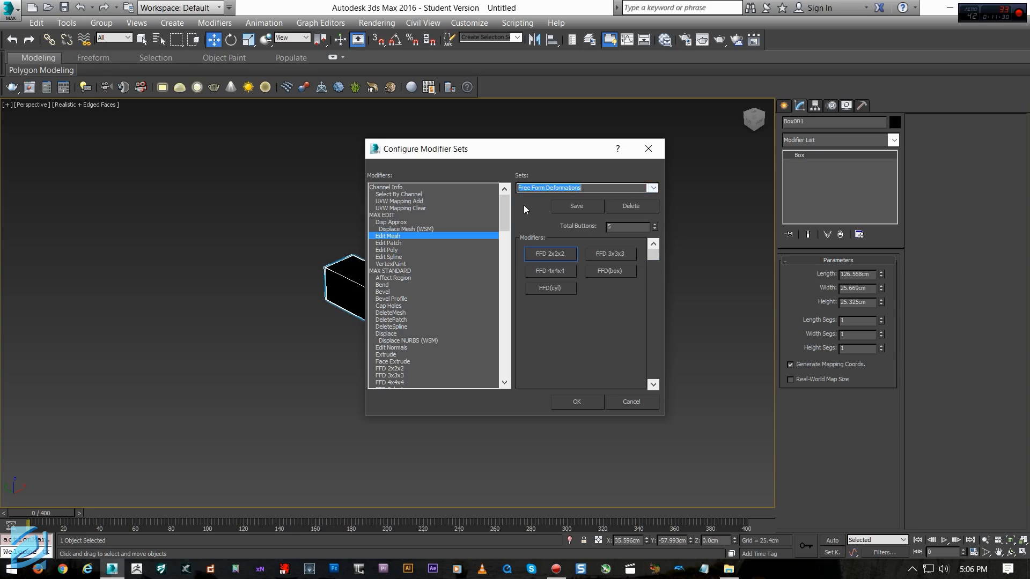
{"action": "left_click_drag", "start_coordinate": [397, 241], "coordinate": [560, 258]}
{"action": "left_click_drag", "start_coordinate": [406, 264], "coordinate": [606, 260]}
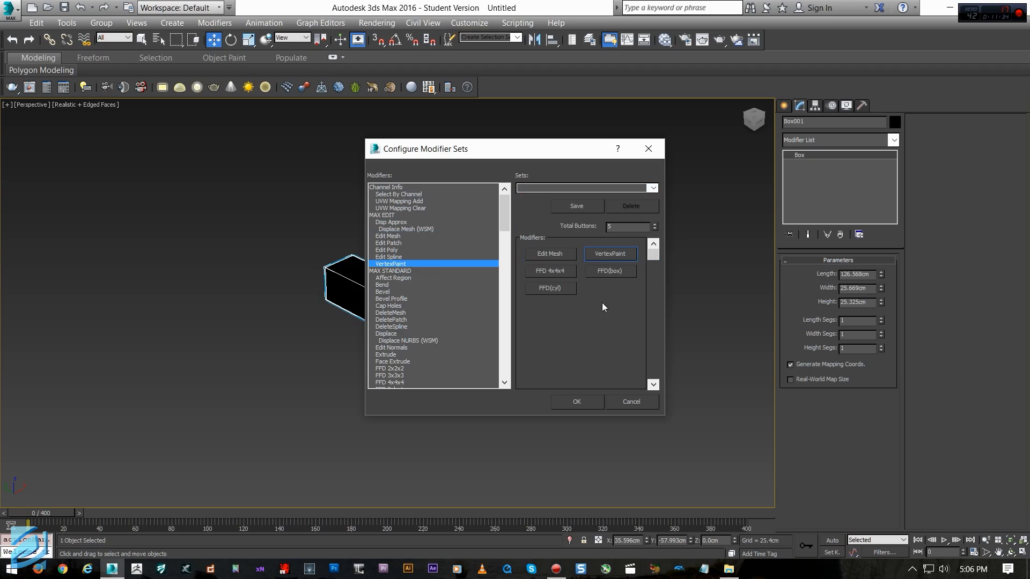
Load the custom 16-modifier set, accept it, and show its modifiers as buttons above the modifier stack
{"action": "left_click", "coordinate": [651, 188]}
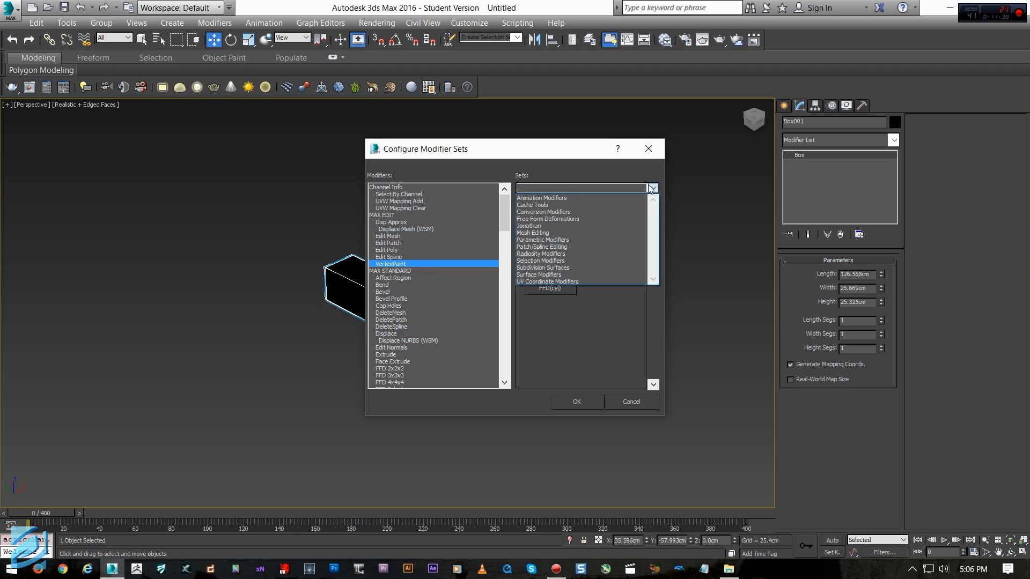
{"action": "left_click", "coordinate": [536, 226]}
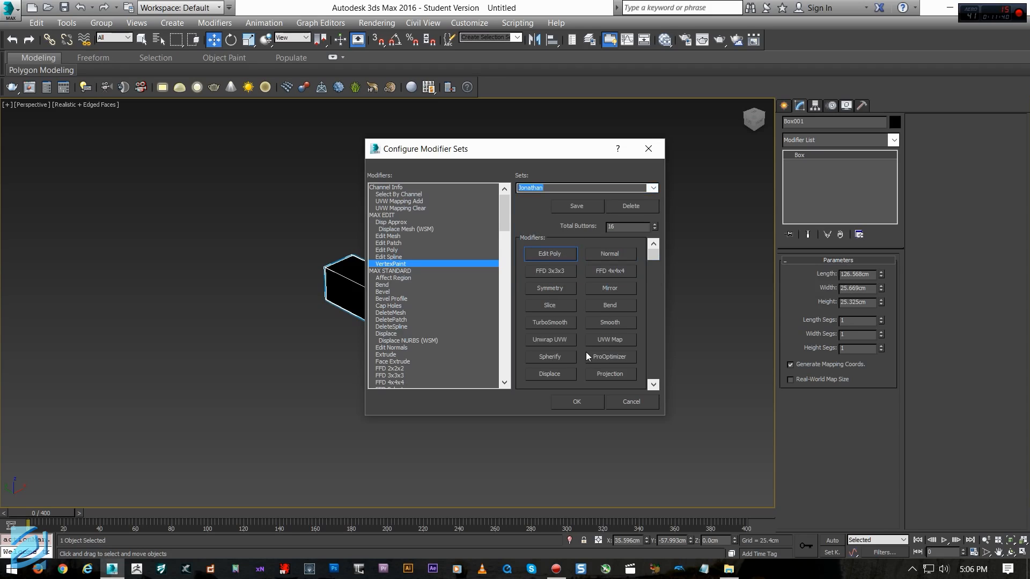
{"action": "left_click", "coordinate": [573, 406]}
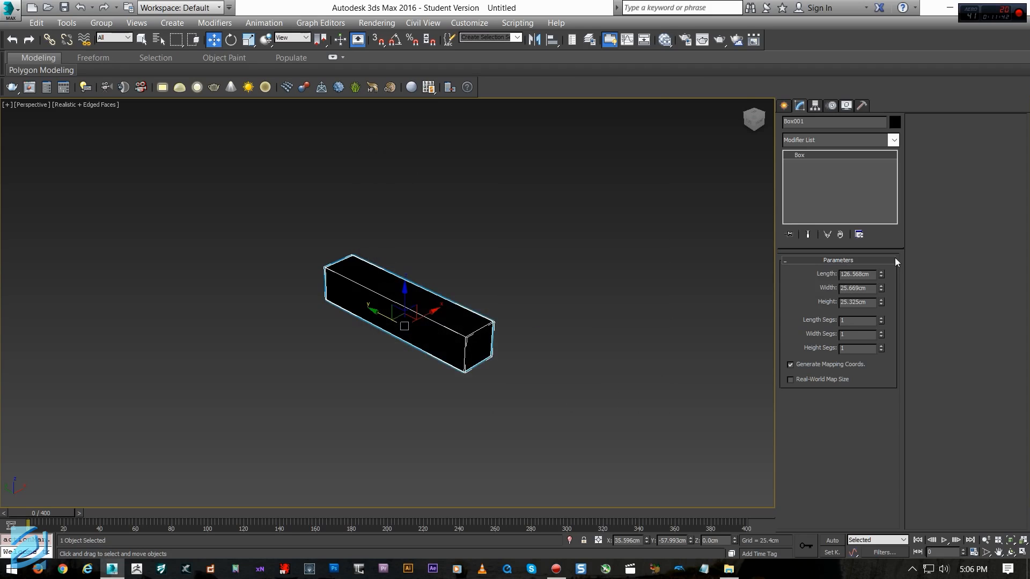
{"action": "left_click", "coordinate": [860, 235]}
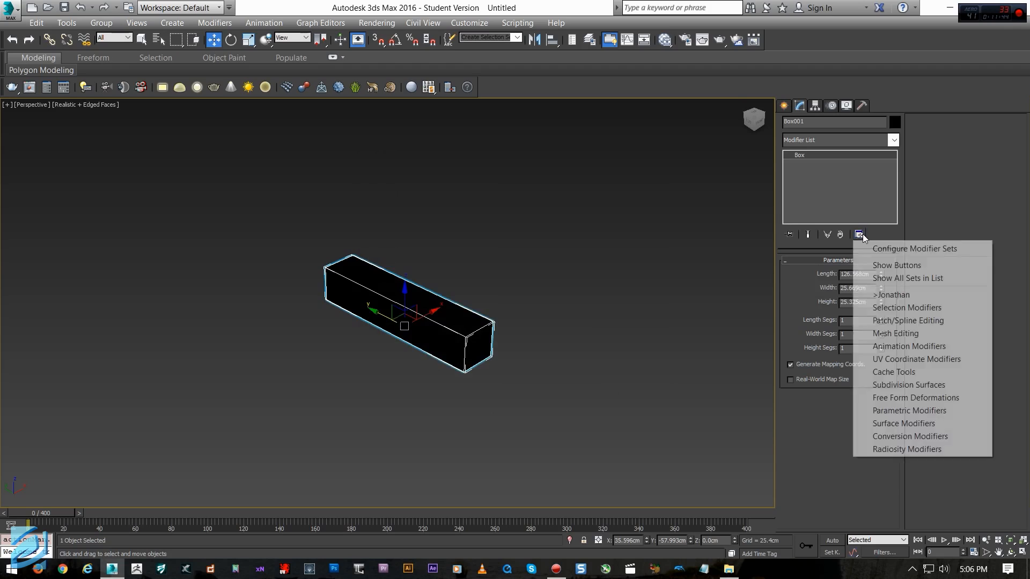
{"action": "left_click", "coordinate": [883, 266]}
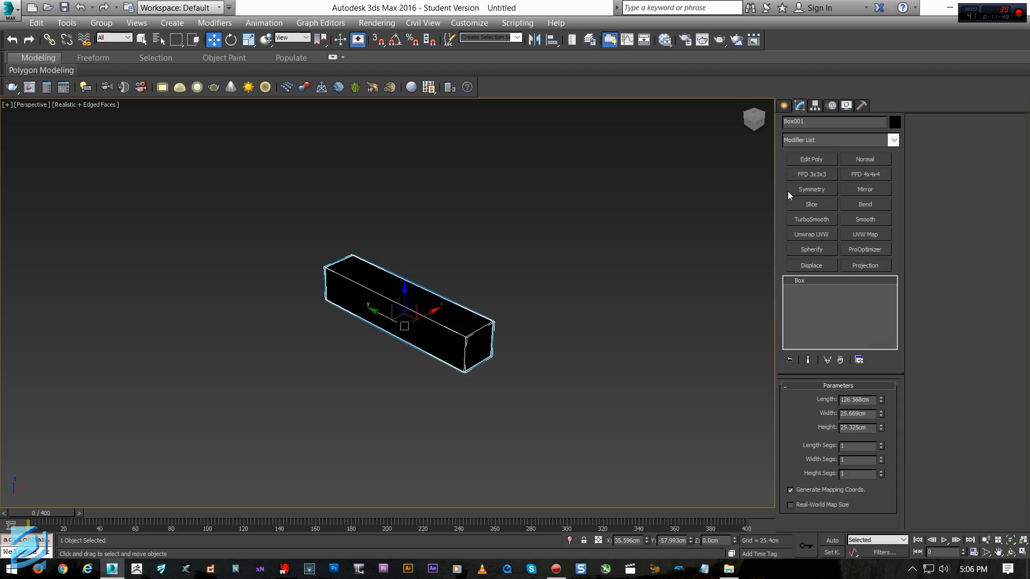
Try applying Edit Poly to the box from the full modifier list and the custom set, and undo it
{"action": "left_click", "coordinate": [895, 140]}
{"action": "left_click_drag", "start_coordinate": [895, 156], "coordinate": [896, 217]}
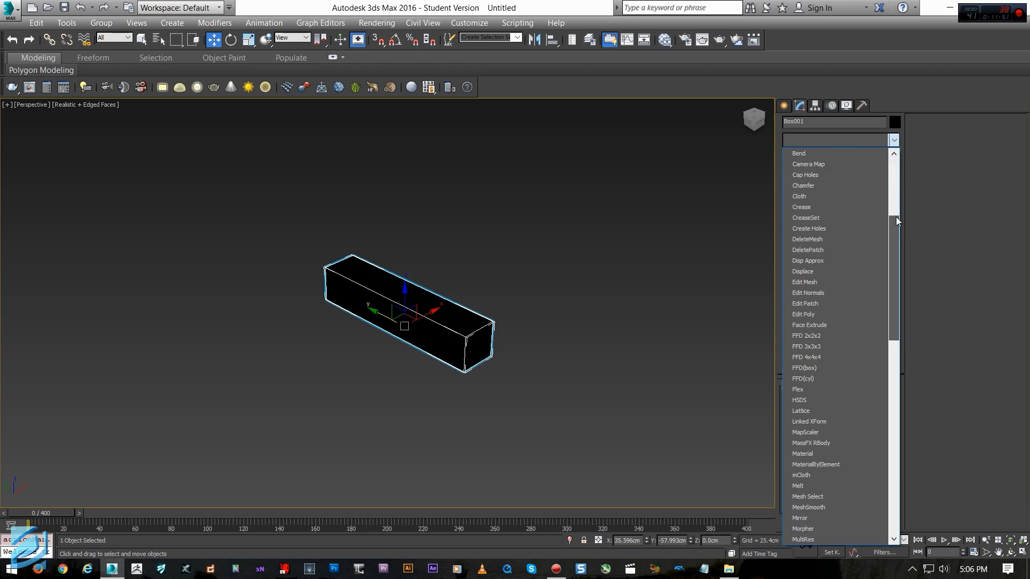
{"action": "left_click", "coordinate": [823, 312]}
{"action": "left_click", "coordinate": [809, 158]}
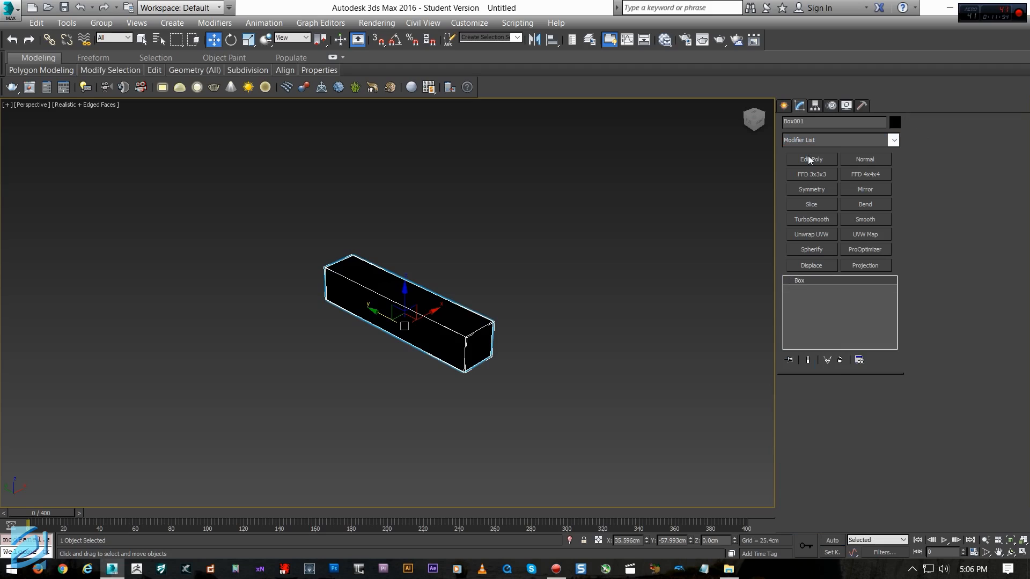
{"action": "left_click", "coordinate": [809, 160]}
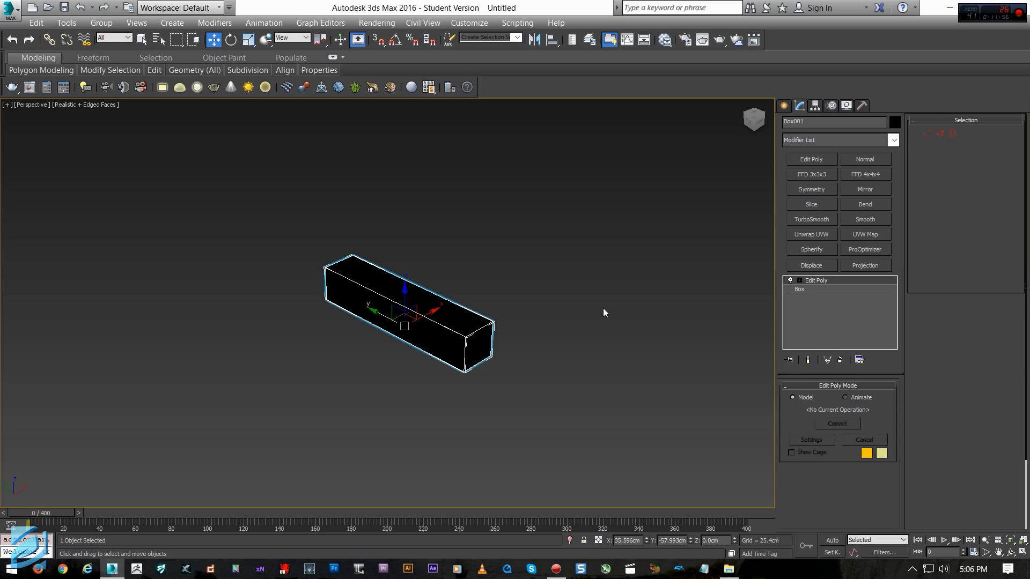
{"action": "key", "text": "ctrl+z"}
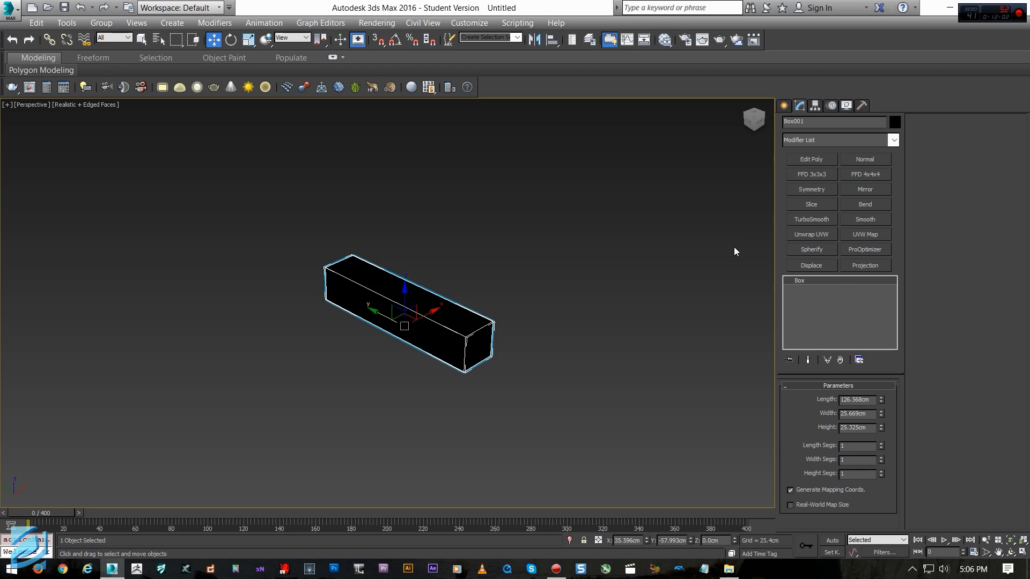
Delete the box, bring it back, and open its hierarchy pivot settings
{"action": "key", "text": "Delete"}
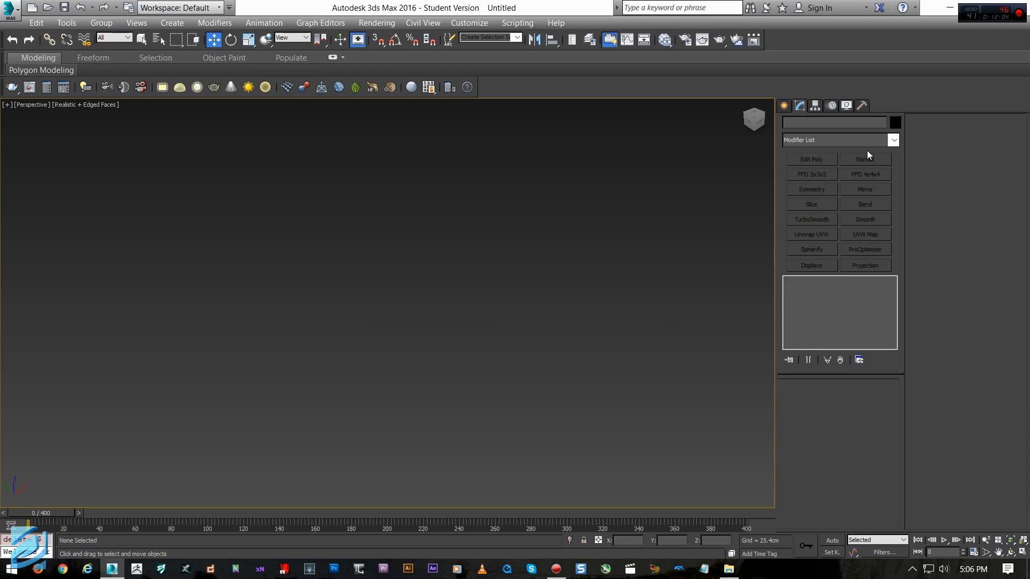
{"action": "left_click", "coordinate": [815, 107]}
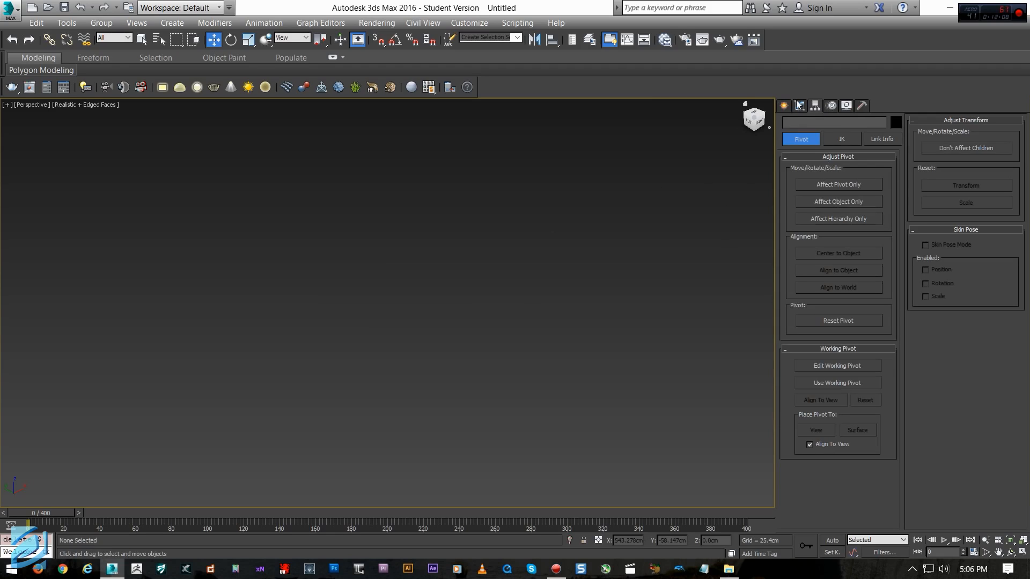
{"action": "left_click", "coordinate": [799, 105]}
{"action": "key", "text": "ctrl+z"}
{"action": "left_click", "coordinate": [815, 110]}
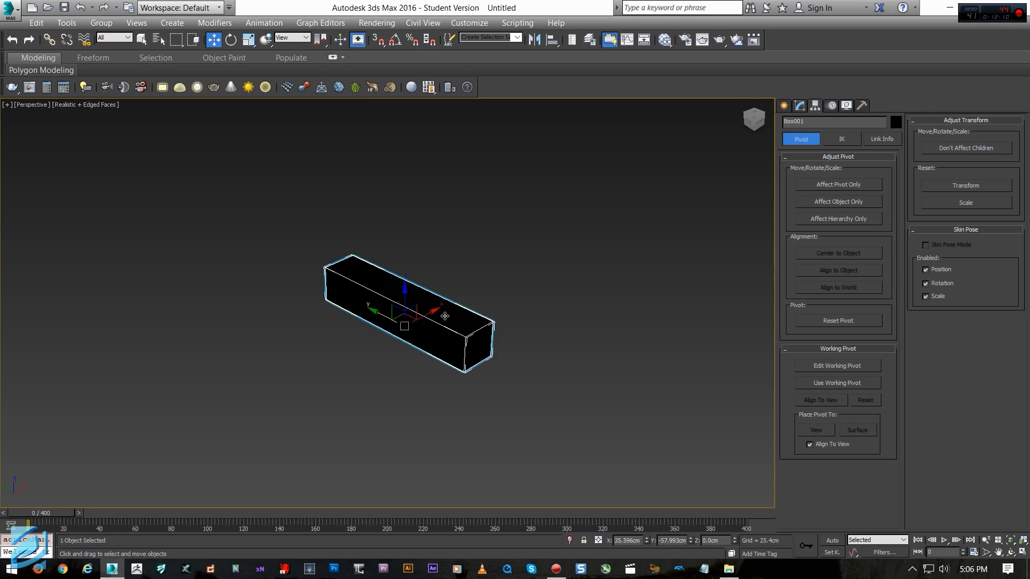
Try moving only the box's pivot, and undo the move
{"action": "middle_click_drag", "start_coordinate": [450, 317], "coordinate": [468, 323], "text": "alt"}
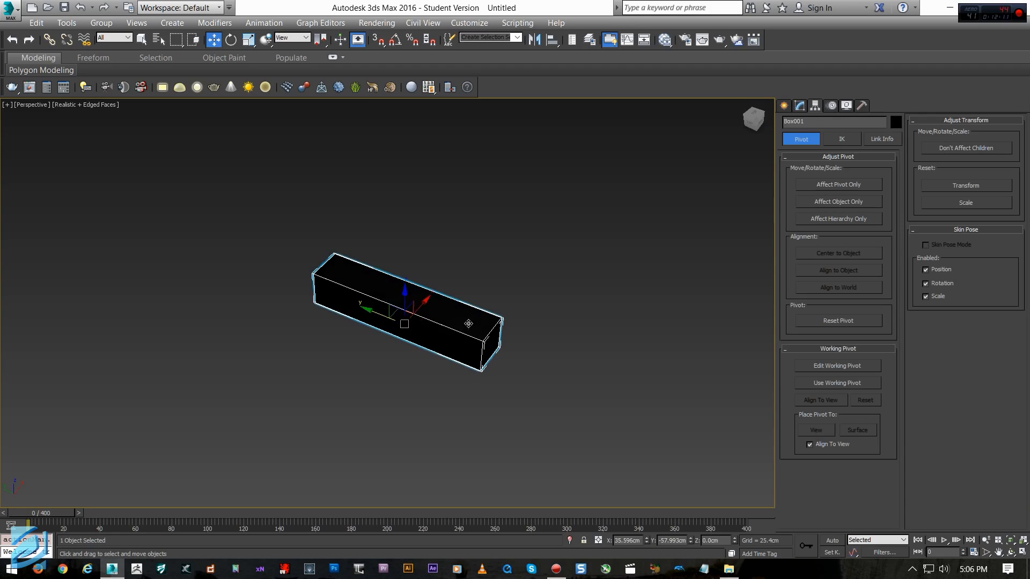
{"action": "left_click", "coordinate": [813, 182]}
{"action": "middle_click_drag", "start_coordinate": [349, 317], "coordinate": [370, 320], "text": "alt"}
{"action": "left_click_drag", "start_coordinate": [371, 320], "coordinate": [452, 333]}
{"action": "key", "text": "ctrl+z"}
Turn off pivot-only editing, try scaling the box about its original pivot, and undo the scaling
{"action": "middle_click_drag", "start_coordinate": [453, 333], "coordinate": [470, 313], "text": "alt"}
{"action": "left_click", "coordinate": [836, 185]}
{"action": "key", "text": "r"}
{"action": "mouse_move", "coordinate": [452, 327]}
{"action": "left_mouse_down"}
{"action": "mouse_move", "coordinate": [426, 329]}
{"action": "mouse_move", "coordinate": [435, 329]}
{"action": "left_mouse_up"}
{"action": "middle_click_drag", "start_coordinate": [434, 329], "coordinate": [585, 363], "text": "alt"}
{"action": "key", "text": "ctrl+z"}
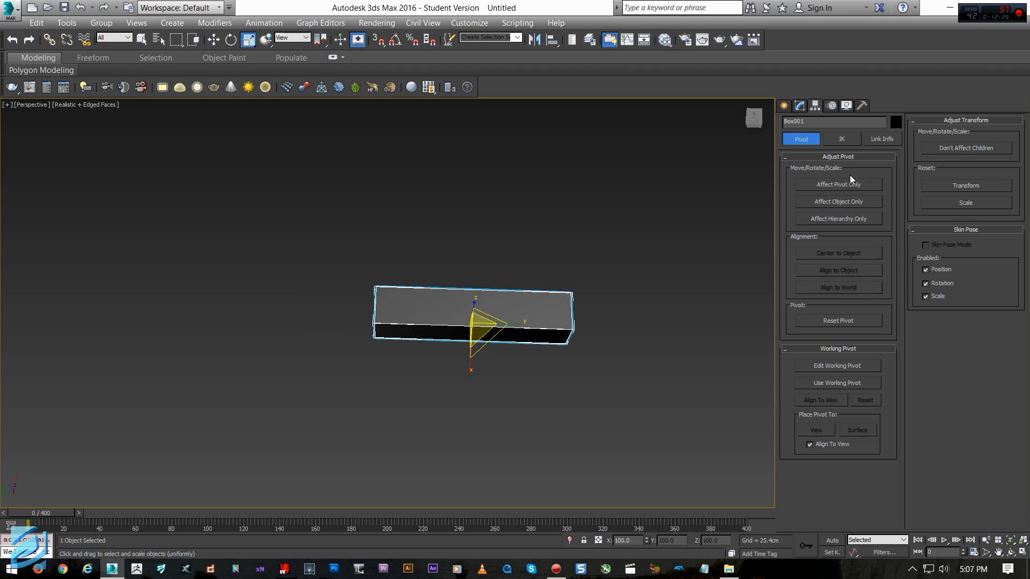
Move only the pivot along Y to the end of the box, at Y -125.612 cm
{"action": "left_click", "coordinate": [845, 185]}
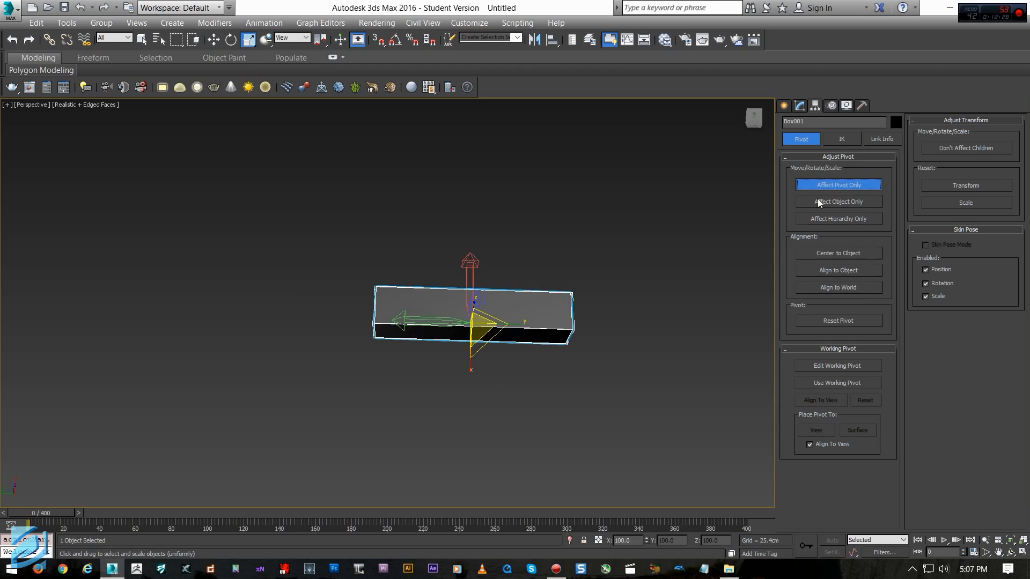
{"action": "key", "text": "w"}
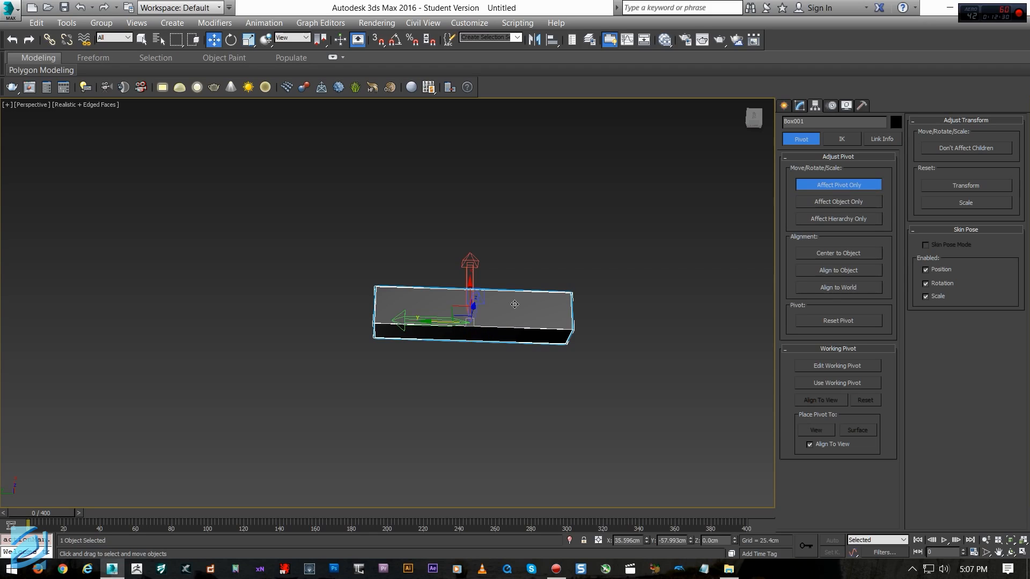
{"action": "left_click_drag", "start_coordinate": [436, 324], "coordinate": [661, 381]}
{"action": "middle_click_drag", "start_coordinate": [660, 381], "coordinate": [652, 313], "text": "alt"}
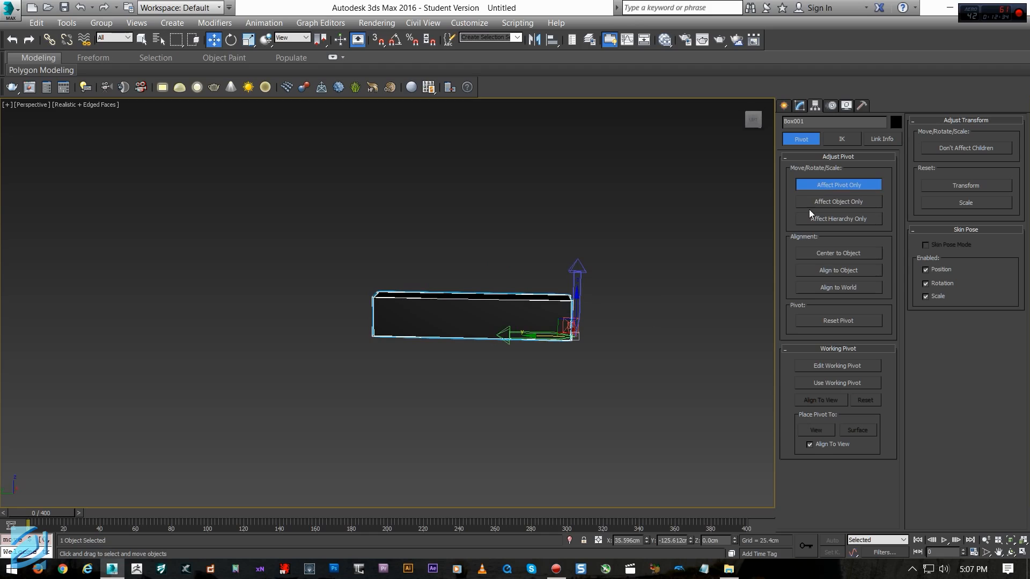
{"action": "left_click", "coordinate": [823, 189]}
Try scaling the box lengthwise from its end pivot, and return to the Move tool
{"action": "middle_click_drag", "start_coordinate": [499, 333], "coordinate": [515, 361], "text": "alt"}
{"action": "key", "text": "r"}
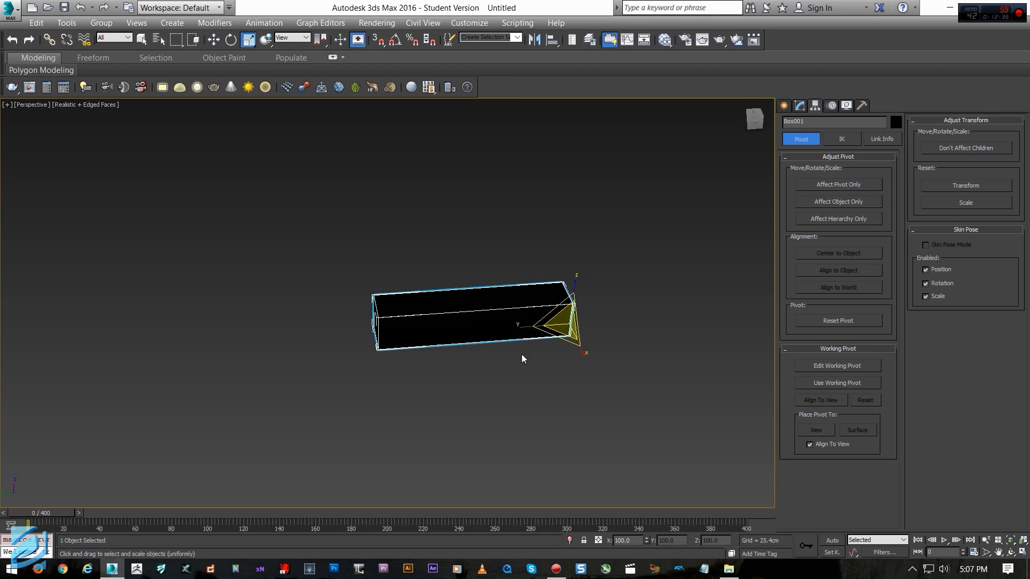
{"action": "left_click_drag", "start_coordinate": [522, 324], "coordinate": [557, 332]}
{"action": "key", "text": "w"}
{"action": "mouse_move", "coordinate": [591, 310]}
{"action": "middle_mouse_down", "text": "alt"}
{"action": "mouse_move", "coordinate": [602, 329]}
{"action": "mouse_move", "coordinate": [610, 311]}
{"action": "mouse_move", "coordinate": [578, 317]}
{"action": "mouse_move", "coordinate": [590, 306]}
{"action": "middle_mouse_up", "text": "alt"}
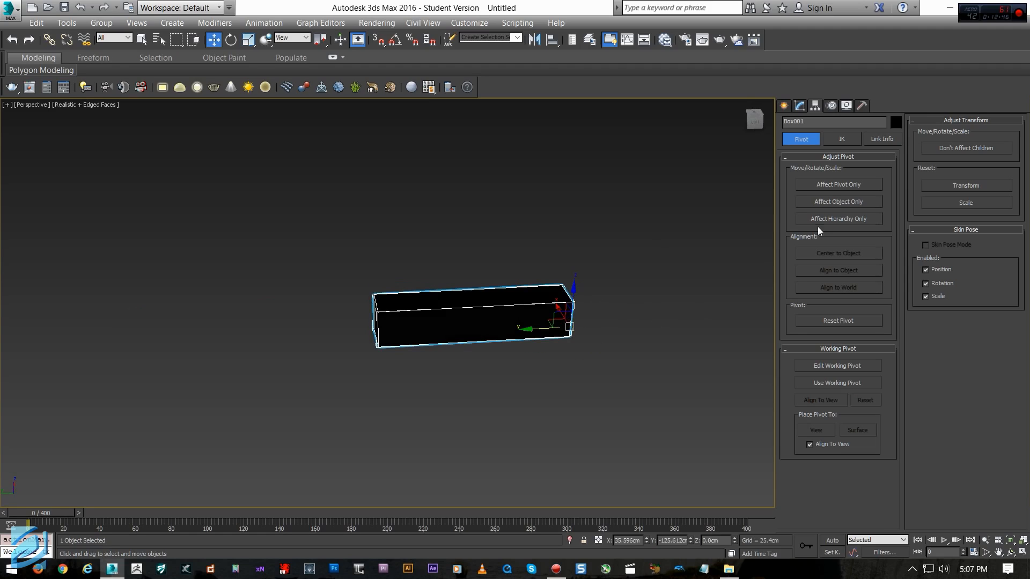
Center the long box's pivot to the object with only the pivot affected
{"action": "left_click", "coordinate": [834, 188]}
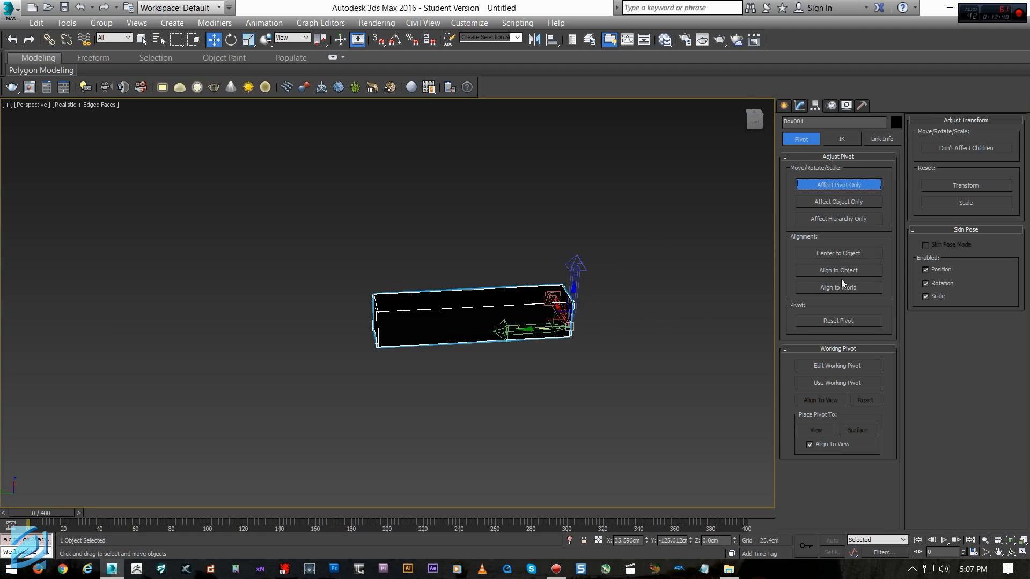
{"action": "left_click", "coordinate": [845, 256]}
{"action": "middle_click_drag", "start_coordinate": [609, 328], "coordinate": [622, 301], "text": "alt"}
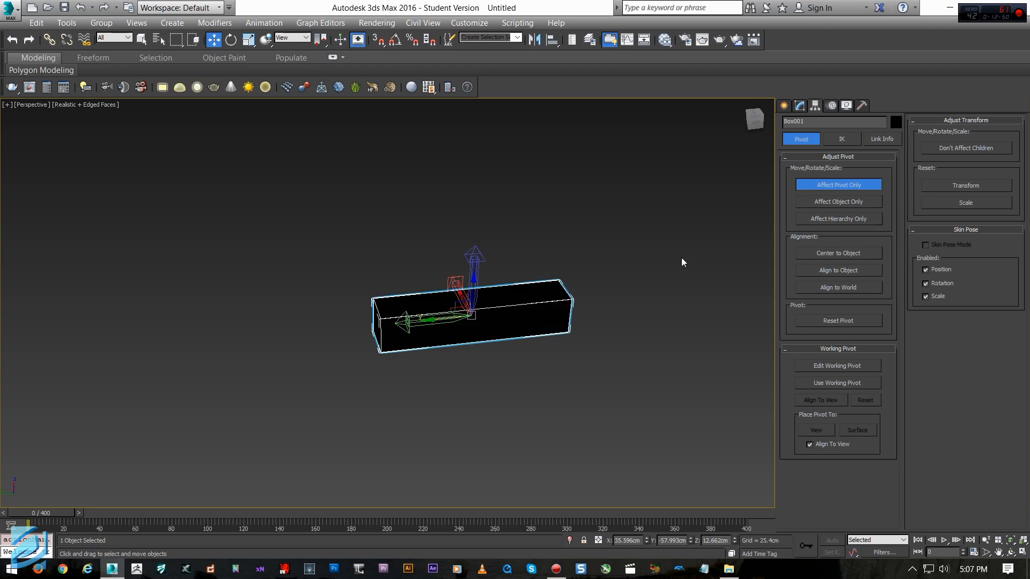
{"action": "left_click", "coordinate": [824, 321]}
{"action": "middle_click_drag", "start_coordinate": [729, 226], "coordinate": [579, 267]}
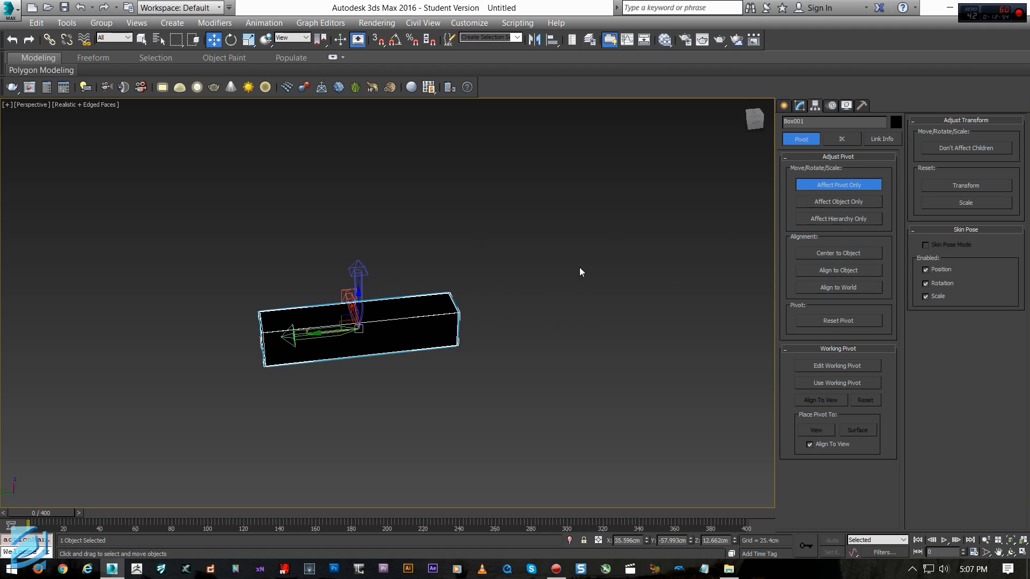
Create a second box in front of the long one, about 21 cm long, 47 cm wide and 34 cm high
{"action": "left_click", "coordinate": [784, 105]}
{"action": "left_click", "coordinate": [816, 178]}
{"action": "scroll", "coordinate": [438, 346], "scroll_direction": "down", "scroll_amount": 2}
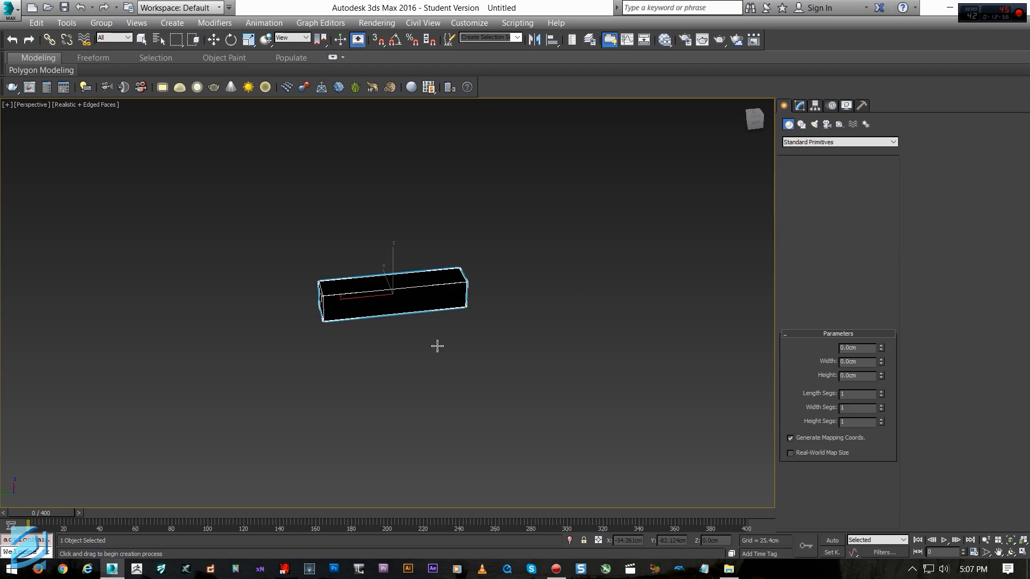
{"action": "left_click_drag", "start_coordinate": [381, 370], "coordinate": [421, 402]}
{"action": "left_click", "coordinate": [451, 362]}
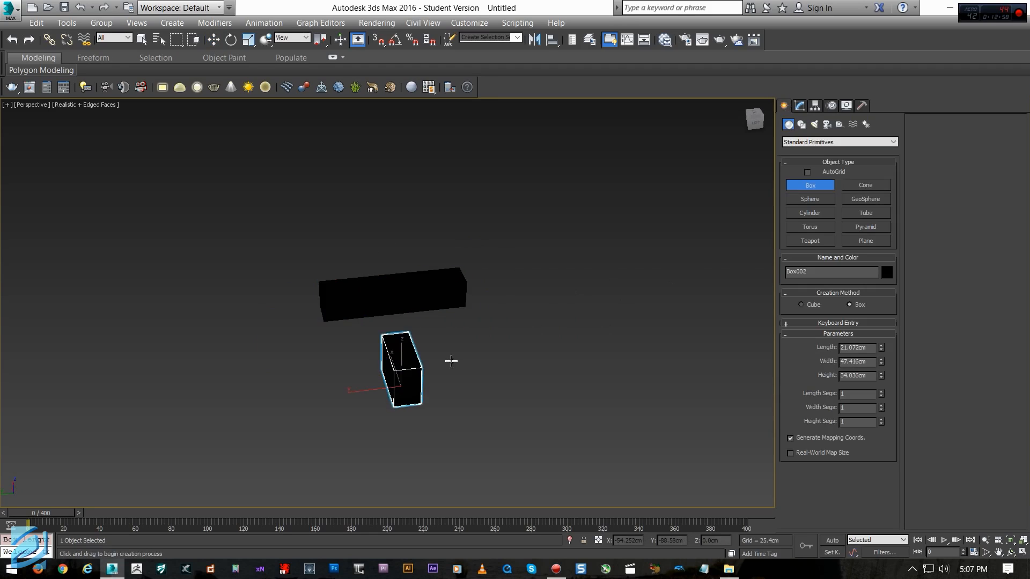
Create two more boxes, one beside the second box and one farther from the group, and switch to the Move tool
{"action": "left_click_drag", "start_coordinate": [508, 348], "coordinate": [573, 397]}
{"action": "left_click", "coordinate": [572, 362]}
{"action": "middle_click_drag", "start_coordinate": [652, 368], "coordinate": [608, 338], "text": "alt"}
{"action": "middle_click_drag", "start_coordinate": [609, 338], "coordinate": [524, 356]}
{"action": "left_click_drag", "start_coordinate": [546, 258], "coordinate": [602, 296]}
{"action": "left_click", "coordinate": [613, 255]}
{"action": "key", "text": "w"}
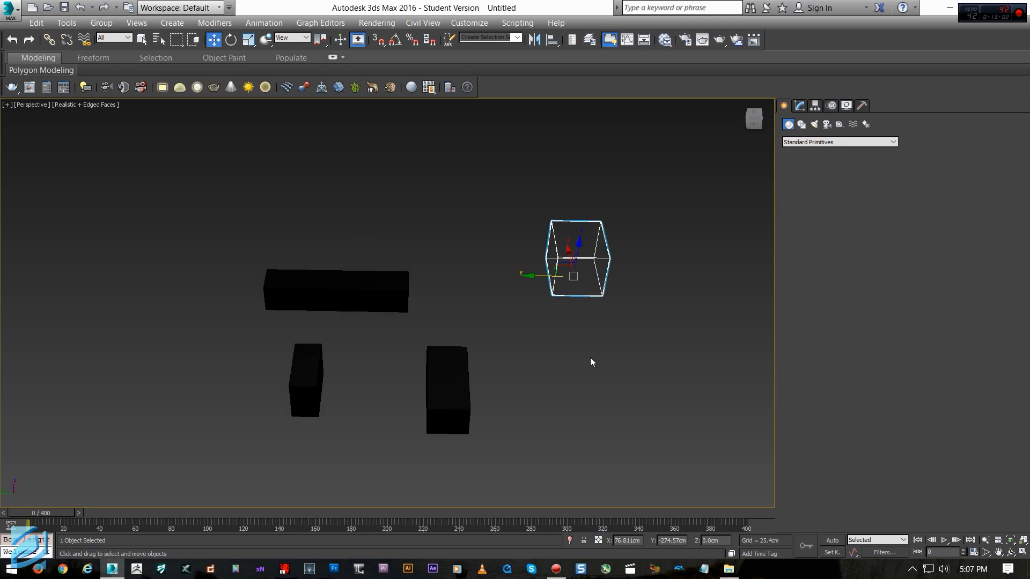
Select all four boxes and move only their pivots together along the Y axis
{"action": "middle_click_drag", "start_coordinate": [592, 363], "coordinate": [552, 352], "text": "alt"}
{"action": "left_click_drag", "start_coordinate": [280, 230], "coordinate": [544, 402]}
{"action": "left_click", "coordinate": [816, 105]}
{"action": "left_click", "coordinate": [828, 186]}
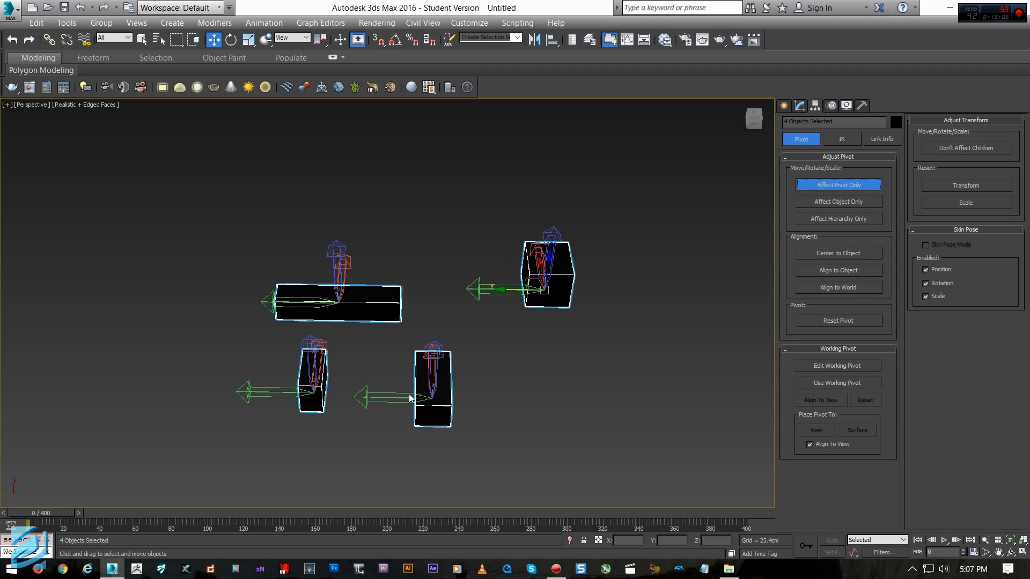
{"action": "left_click_drag", "start_coordinate": [421, 399], "coordinate": [649, 397]}
{"action": "middle_click_drag", "start_coordinate": [554, 364], "coordinate": [348, 355]}
{"action": "scroll", "coordinate": [473, 358], "scroll_direction": "down", "scroll_amount": 3}
{"action": "left_click", "coordinate": [410, 363]}
{"action": "left_click", "coordinate": [358, 274]}
Reselect all four boxes, center each pivot to its own object, and turn off pivot-only editing
{"action": "scroll", "coordinate": [459, 415], "scroll_direction": "down", "scroll_amount": 2}
{"action": "middle_click_drag", "start_coordinate": [292, 414], "coordinate": [207, 280], "text": "alt"}
{"action": "left_click_drag", "start_coordinate": [207, 280], "coordinate": [465, 403]}
{"action": "left_click", "coordinate": [837, 187]}
{"action": "left_click", "coordinate": [837, 187]}
{"action": "left_click", "coordinate": [835, 186]}
{"action": "left_click", "coordinate": [834, 186]}
{"action": "left_click", "coordinate": [834, 251]}
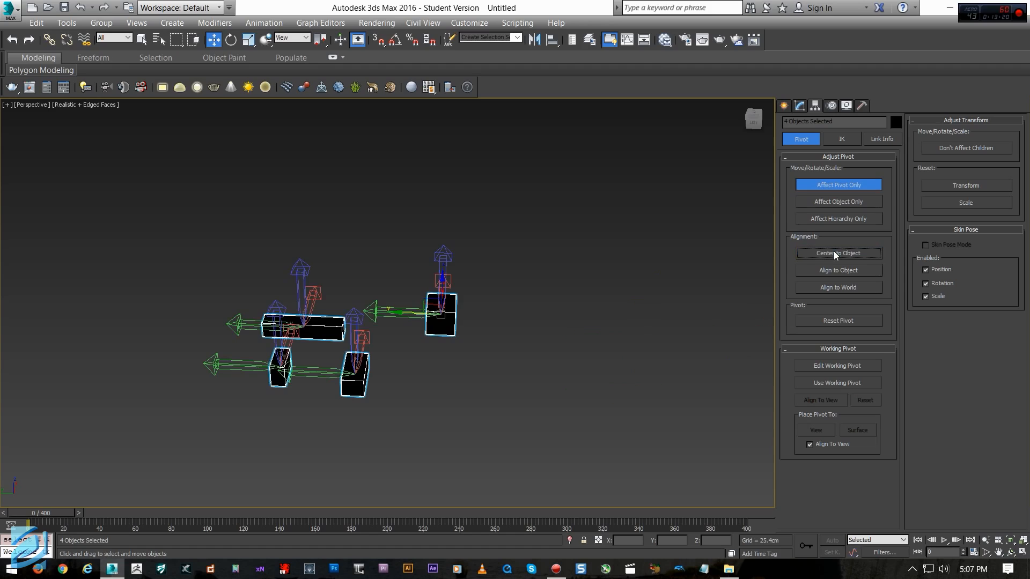
{"action": "left_click", "coordinate": [851, 190]}
Select the box standing apart from the others and align only its pivot to the world
{"action": "left_click", "coordinate": [410, 319]}
{"action": "scroll", "coordinate": [431, 314], "scroll_direction": "up", "scroll_amount": 3}
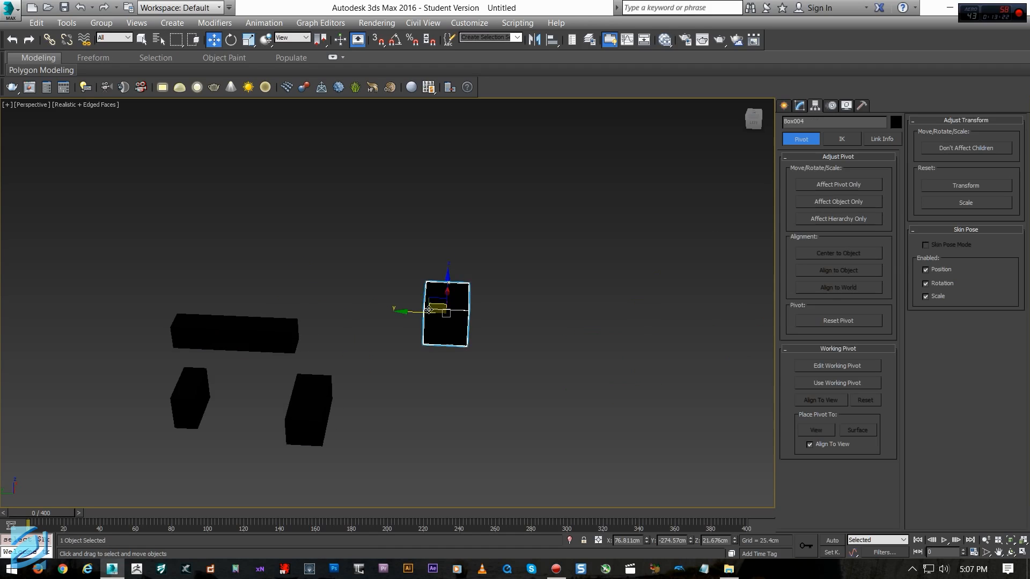
{"action": "scroll", "coordinate": [467, 273], "scroll_direction": "down", "scroll_amount": 2}
{"action": "middle_click_drag", "start_coordinate": [468, 289], "coordinate": [417, 296]}
{"action": "middle_click_drag", "start_coordinate": [583, 303], "coordinate": [506, 328], "text": "alt"}
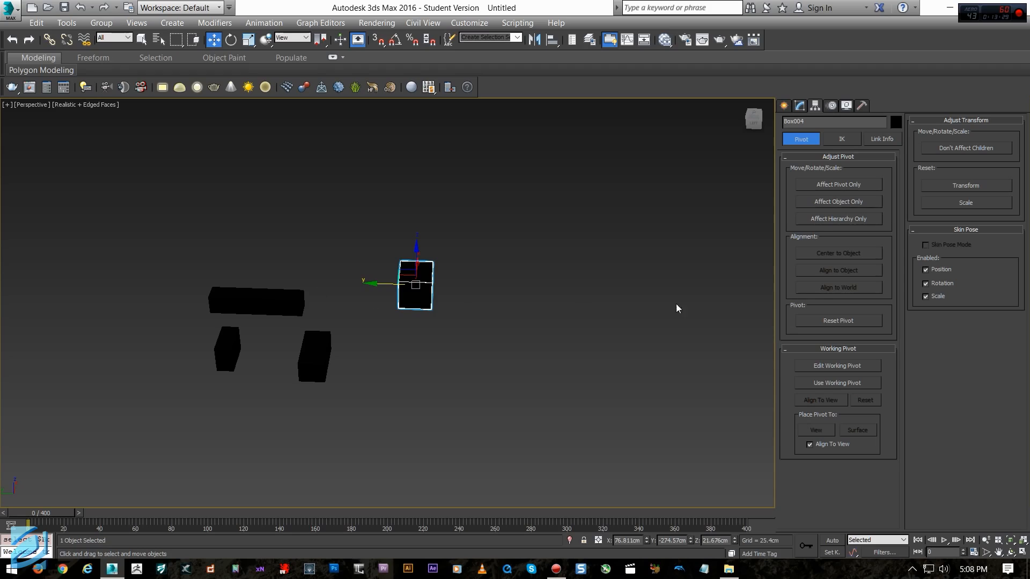
{"action": "left_click", "coordinate": [839, 184]}
{"action": "left_click", "coordinate": [836, 290]}
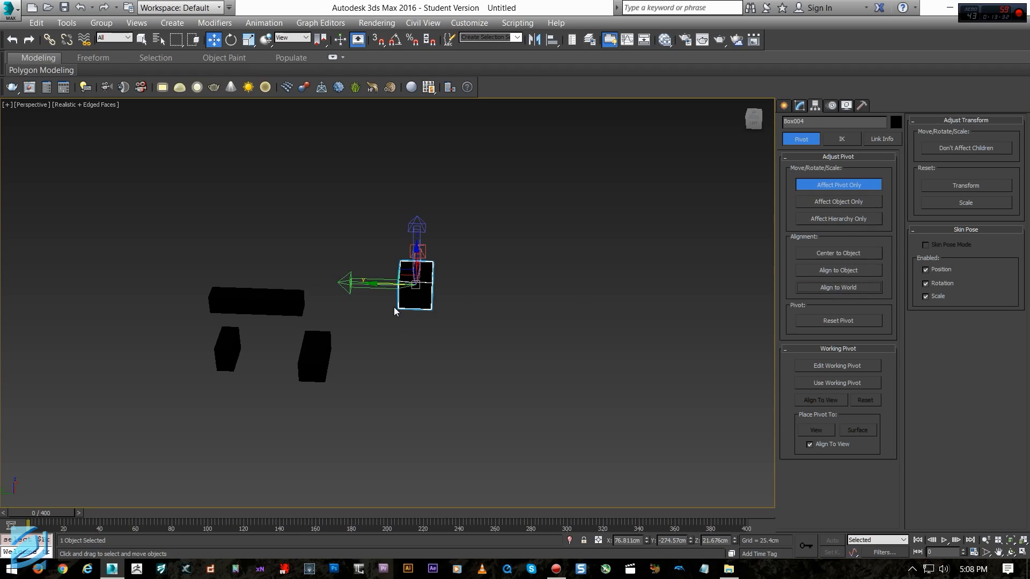
Move only the separate box's pivot well away from the box and center the pivot back to the object
{"action": "left_click_drag", "start_coordinate": [386, 286], "coordinate": [515, 297]}
{"action": "scroll", "coordinate": [437, 328], "scroll_direction": "up", "scroll_amount": 2}
{"action": "middle_click_drag", "start_coordinate": [438, 323], "coordinate": [473, 324], "text": "alt"}
{"action": "left_click_drag", "start_coordinate": [475, 174], "coordinate": [383, 131]}
{"action": "middle_click_drag", "start_coordinate": [557, 249], "coordinate": [704, 262], "text": "alt"}
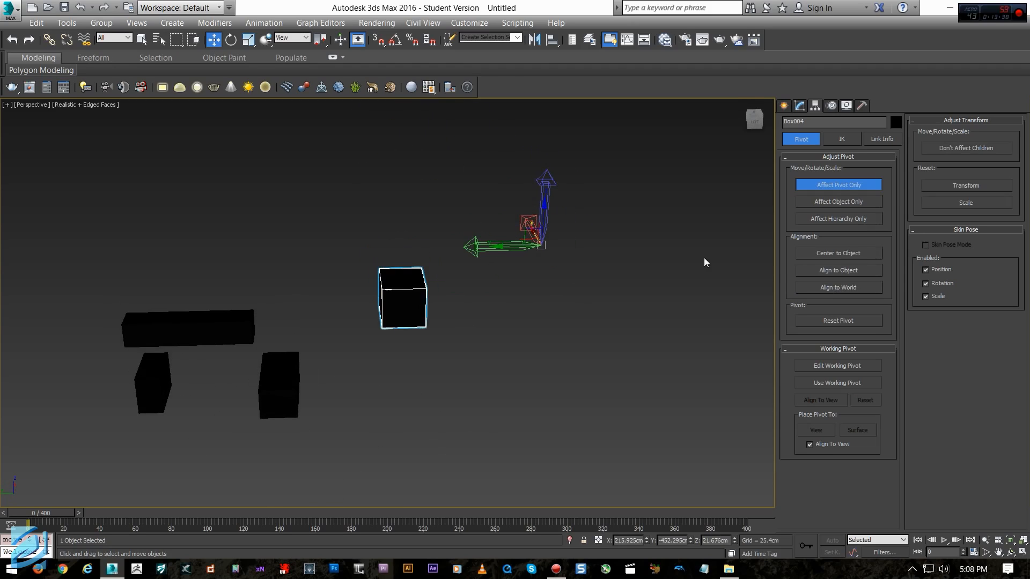
{"action": "left_click", "coordinate": [826, 257]}
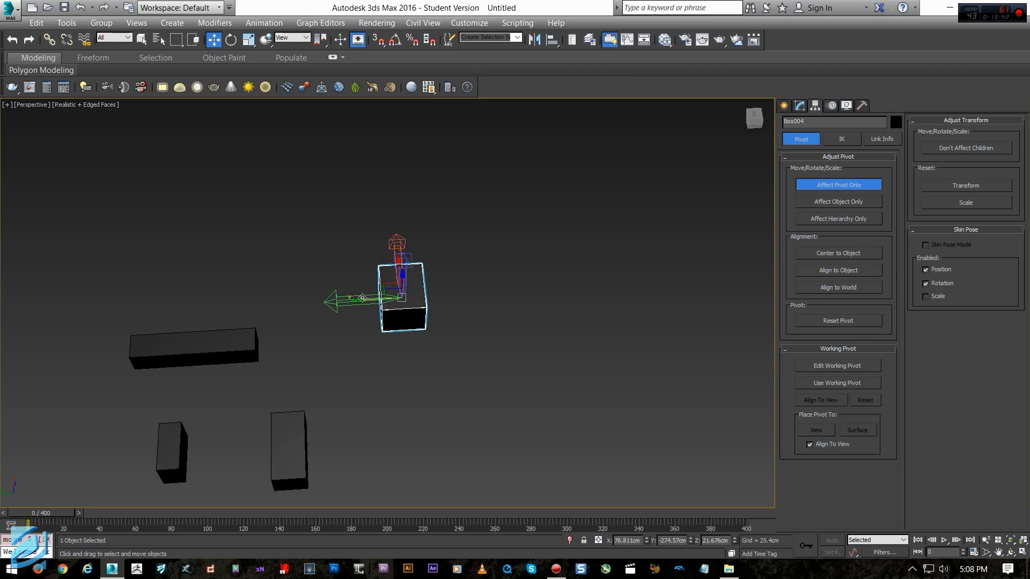
Move the separate box's pivot away along Y, align it to the world, and shift it partway back along Y
{"action": "left_click_drag", "start_coordinate": [361, 296], "coordinate": [588, 289]}
{"action": "left_click", "coordinate": [836, 288]}
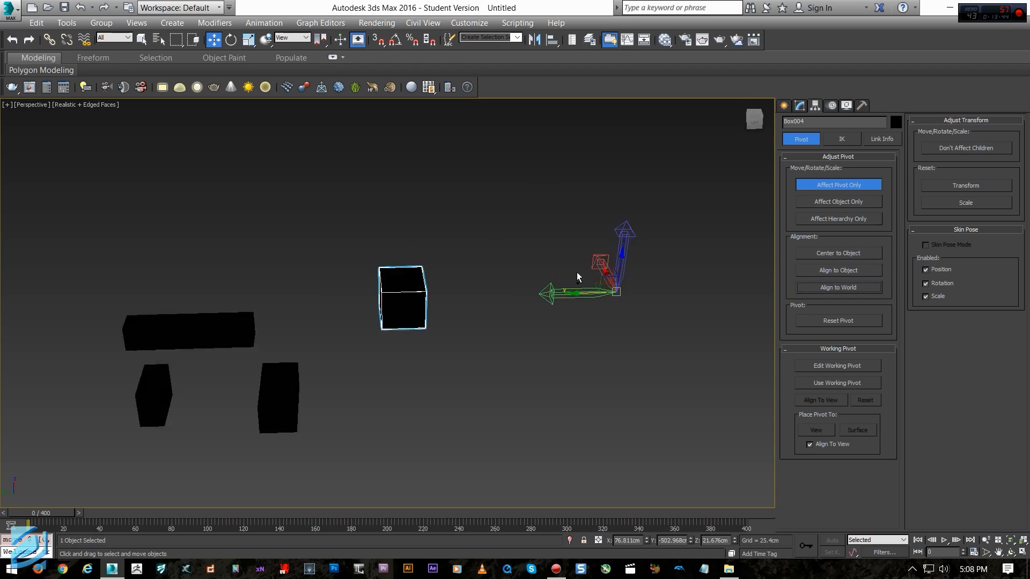
{"action": "left_click", "coordinate": [838, 291]}
{"action": "middle_click_drag", "start_coordinate": [544, 283], "coordinate": [531, 307], "text": "alt"}
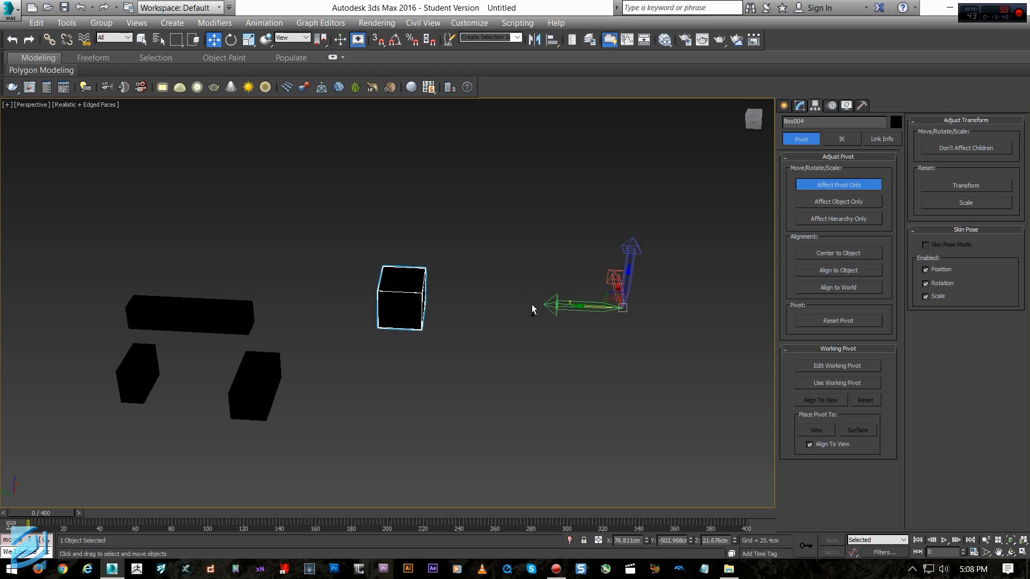
{"action": "left_click_drag", "start_coordinate": [597, 306], "coordinate": [533, 304]}
{"action": "middle_click_drag", "start_coordinate": [667, 370], "coordinate": [611, 344], "text": "alt"}
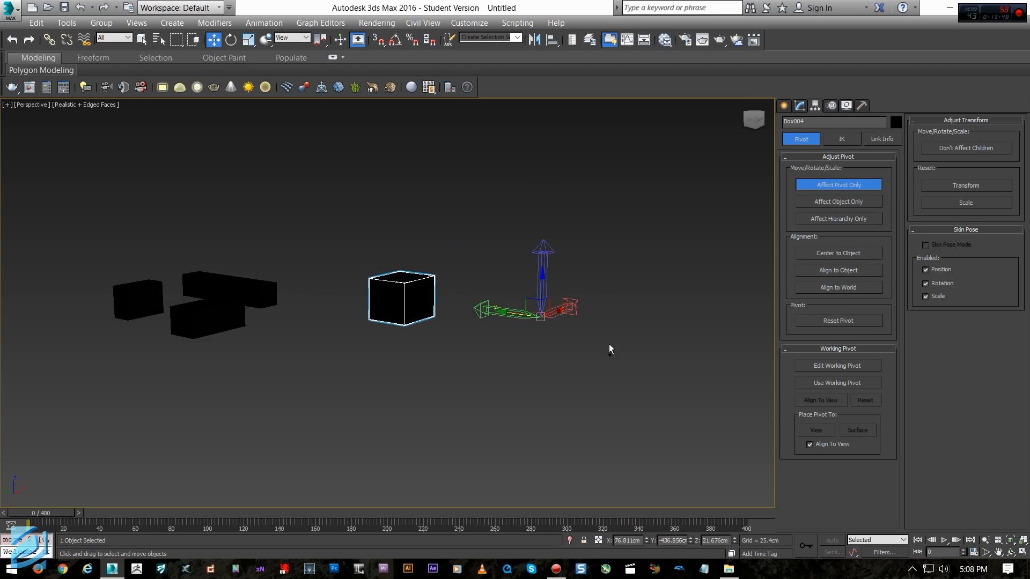
Align the pivot to the world, center it to the object, and turn off pivot-only editing
{"action": "left_click", "coordinate": [827, 288]}
{"action": "middle_click_drag", "start_coordinate": [514, 265], "coordinate": [527, 299], "text": "alt"}
{"action": "left_click", "coordinate": [822, 256]}
{"action": "middle_click_drag", "start_coordinate": [571, 249], "coordinate": [574, 283], "text": "alt"}
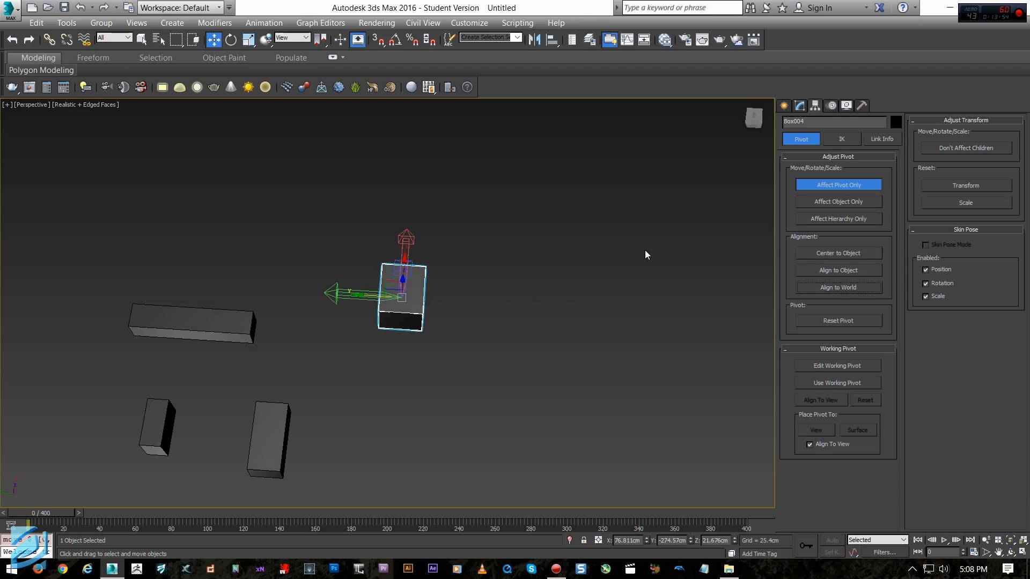
{"action": "left_click", "coordinate": [841, 185]}
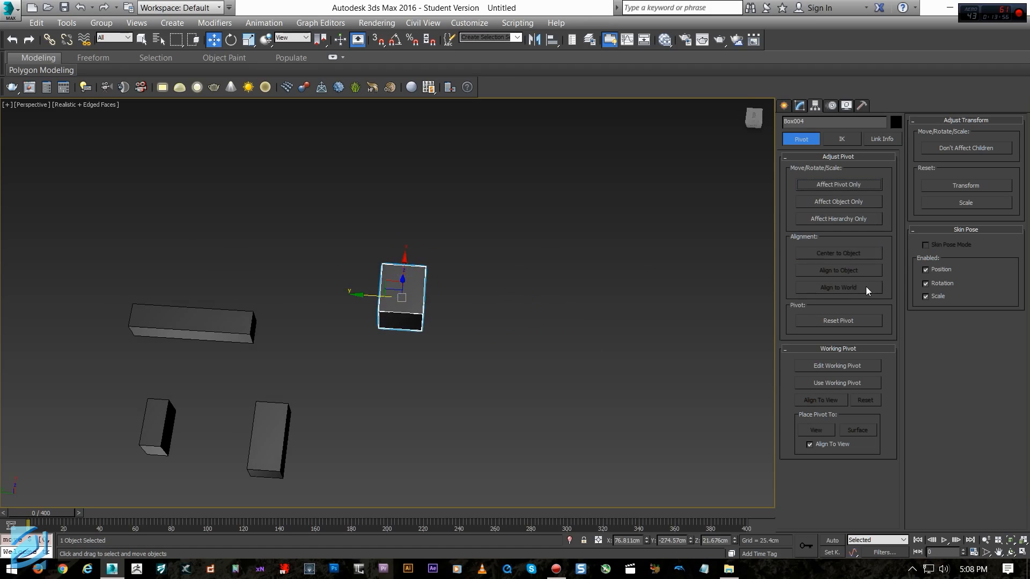
Show the box's Motion parameters and expand Assign Controller to examine its transform, position and rotation controllers
{"action": "left_click", "coordinate": [831, 107]}
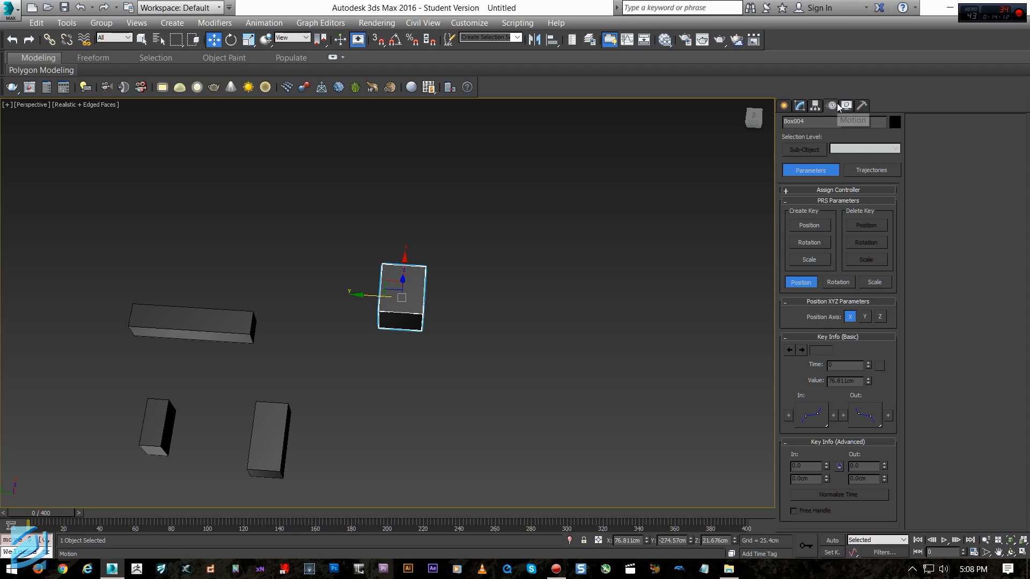
{"action": "left_click", "coordinate": [841, 190]}
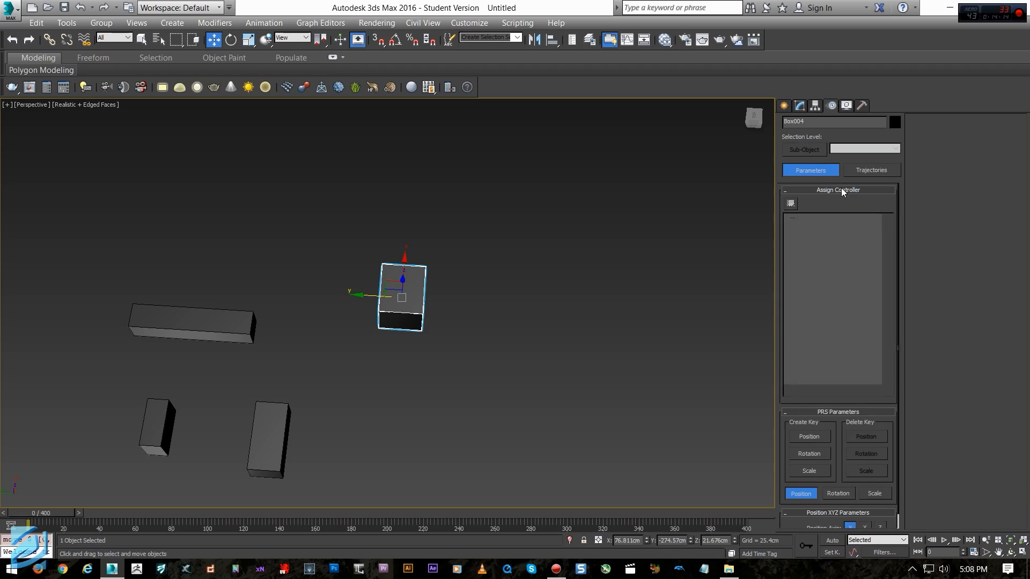
{"action": "left_click", "coordinate": [799, 235]}
{"action": "left_click", "coordinate": [799, 234]}
{"action": "left_click", "coordinate": [790, 218]}
{"action": "left_click", "coordinate": [790, 218]}
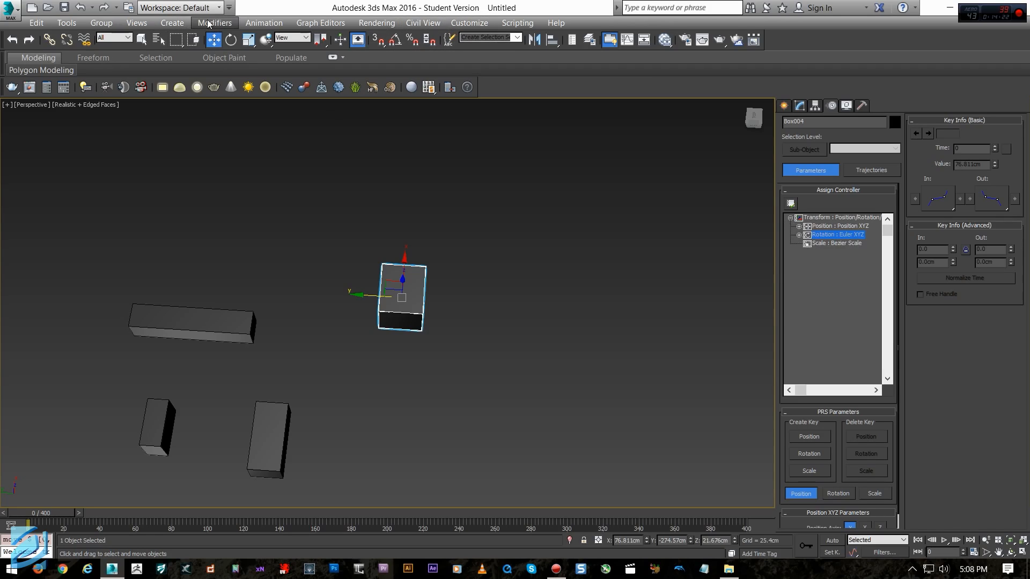
{"action": "left_click", "coordinate": [175, 24]}
{"action": "left_click", "coordinate": [136, 22]}
{"action": "left_click", "coordinate": [264, 23]}
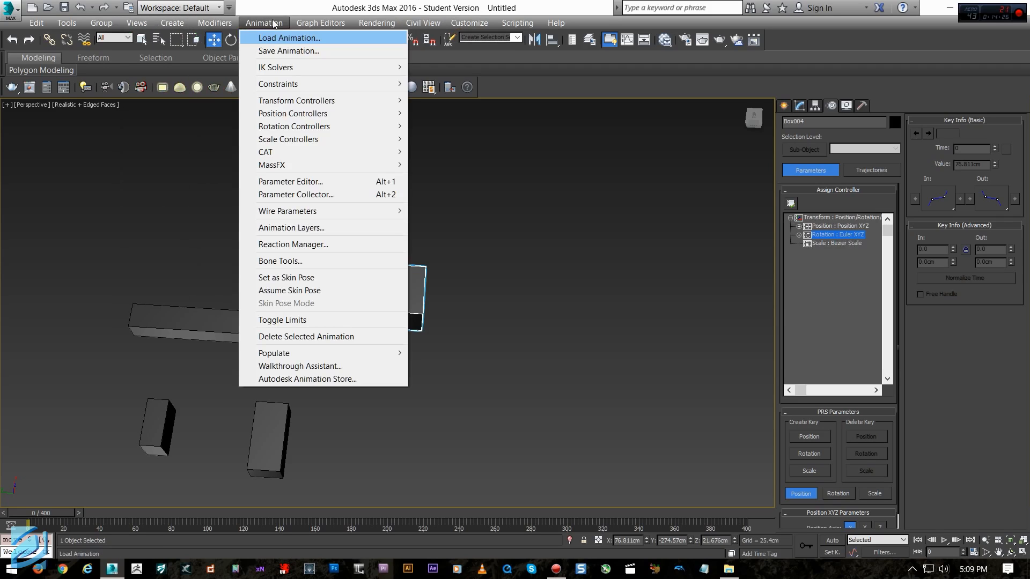
{"action": "mouse_move", "coordinate": [335, 210]}
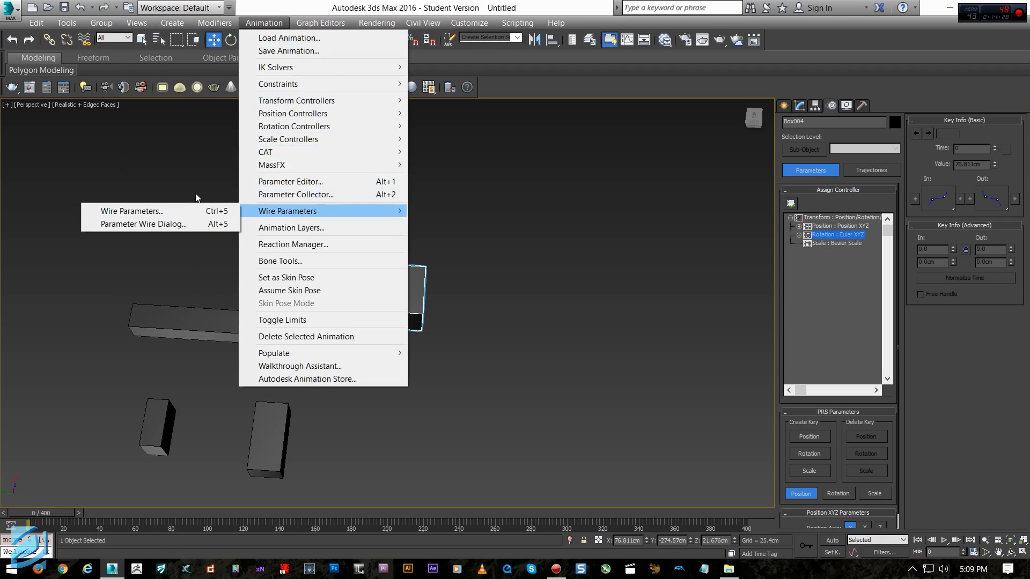
{"action": "left_click", "coordinate": [195, 213]}
{"action": "right_click", "coordinate": [563, 274]}
{"action": "left_click", "coordinate": [389, 14]}
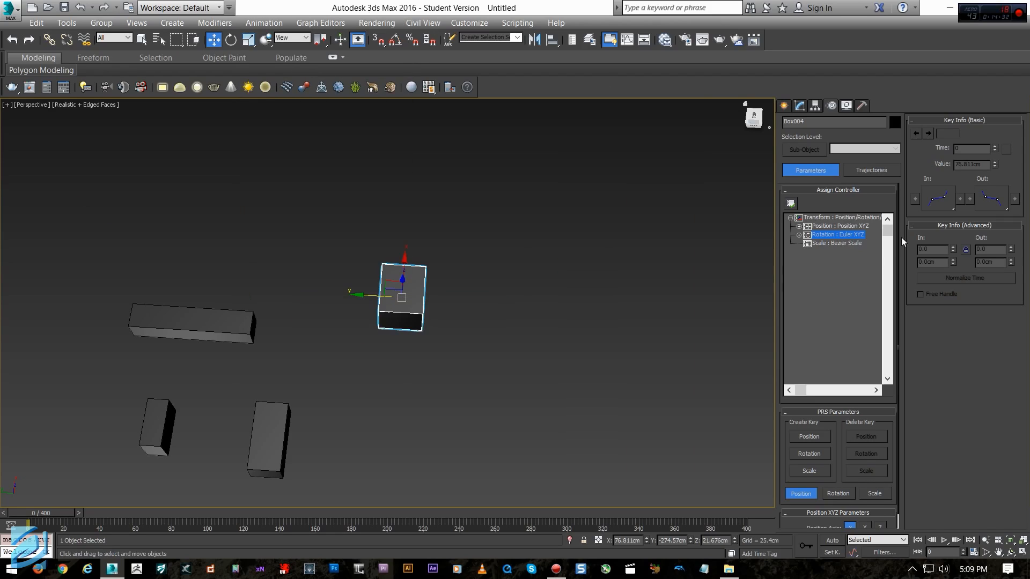
{"action": "left_click", "coordinate": [852, 106]}
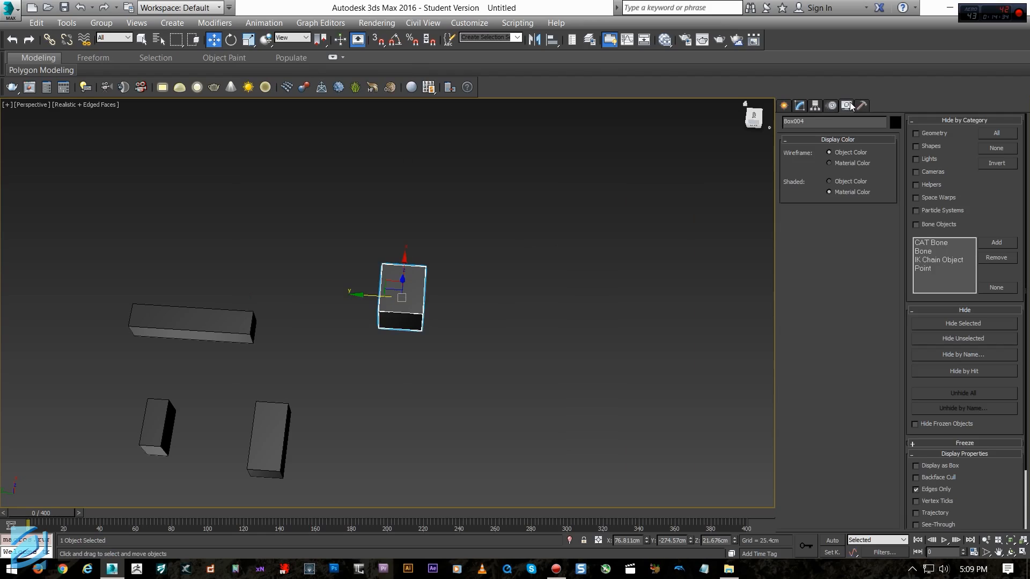
{"action": "middle_click_drag", "start_coordinate": [462, 364], "coordinate": [582, 318], "text": "alt"}
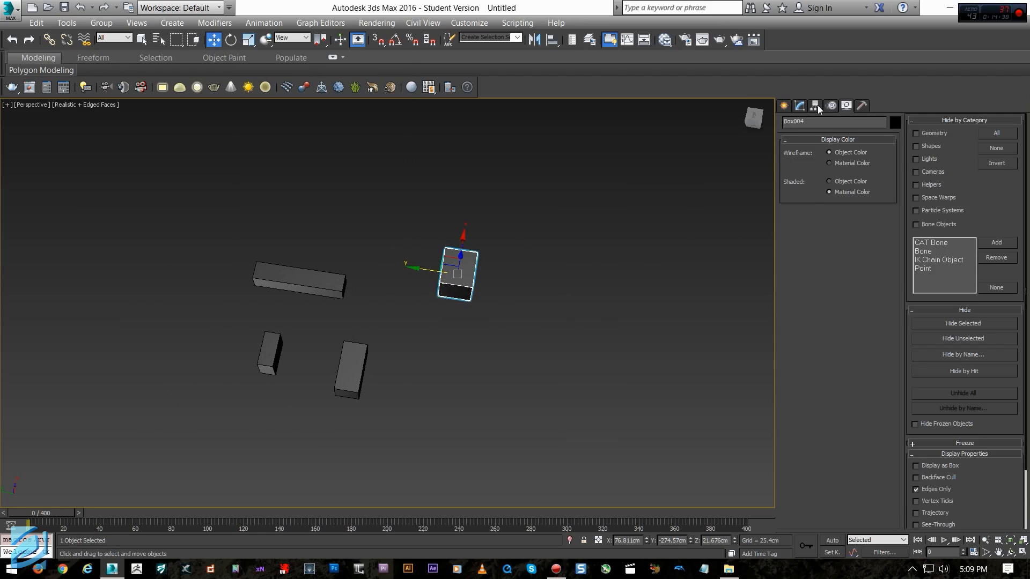
{"action": "left_click", "coordinate": [799, 105]}
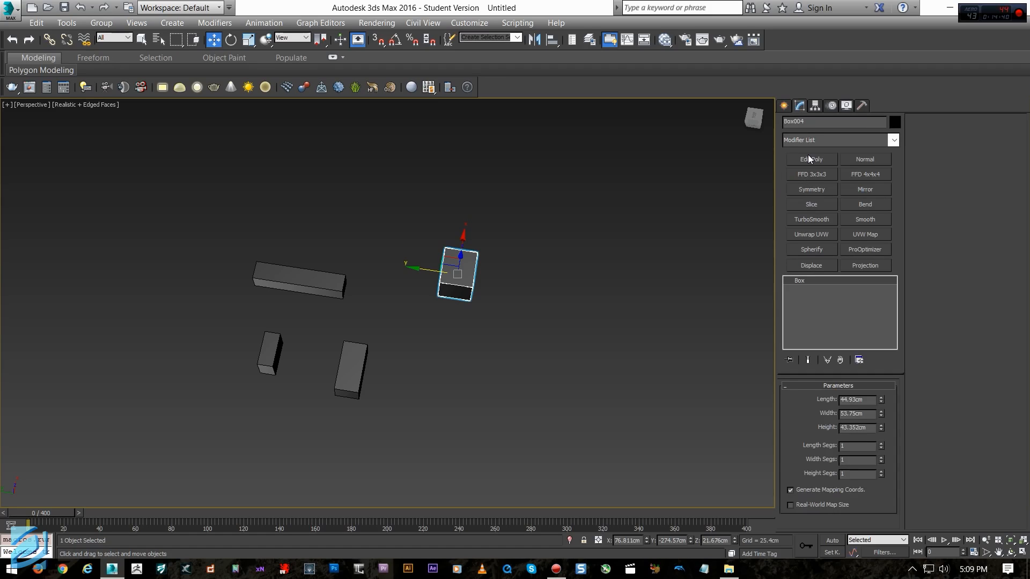
Place three standard Omni lights around the boxes, two close together away from the group and one on the opposite side
{"action": "left_click", "coordinate": [784, 107]}
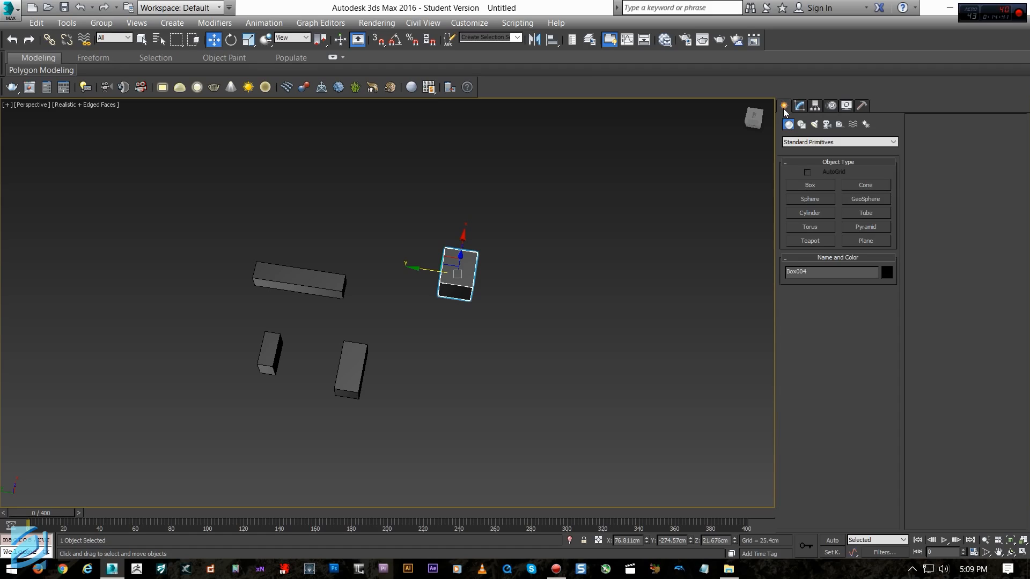
{"action": "left_click", "coordinate": [813, 123]}
{"action": "left_click", "coordinate": [815, 211]}
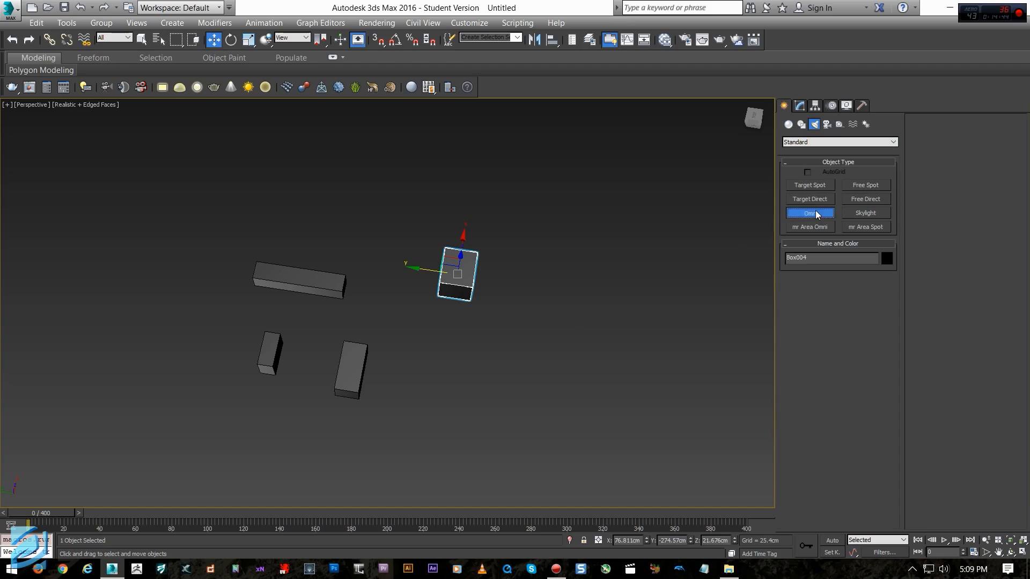
{"action": "left_click", "coordinate": [605, 359]}
{"action": "left_click", "coordinate": [597, 321]}
{"action": "left_click", "coordinate": [350, 177]}
Create a Target Spot light beyond the separate box, with its target pointing back toward that box
{"action": "left_click", "coordinate": [807, 207]}
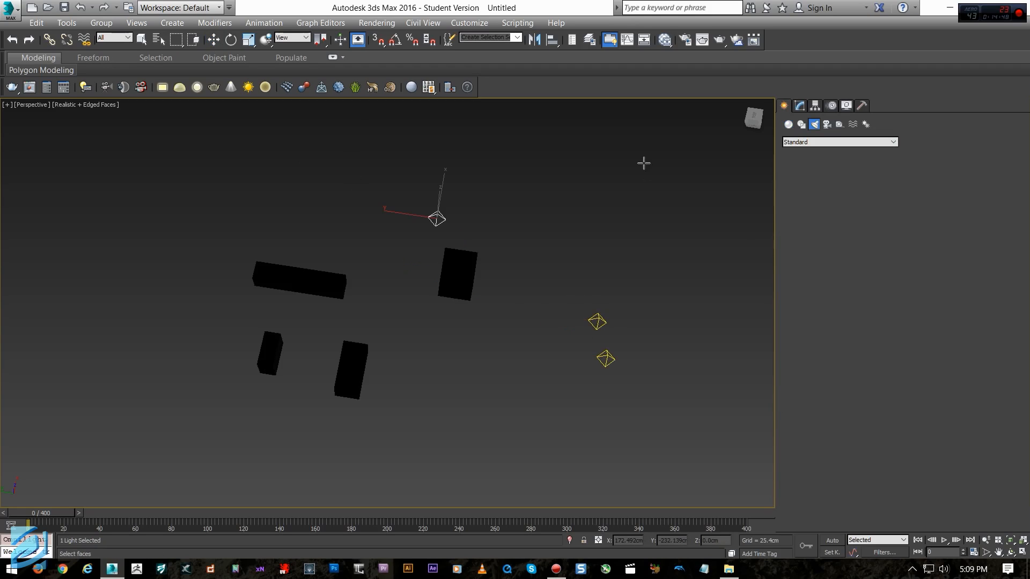
{"action": "left_click_drag", "start_coordinate": [644, 162], "coordinate": [528, 224]}
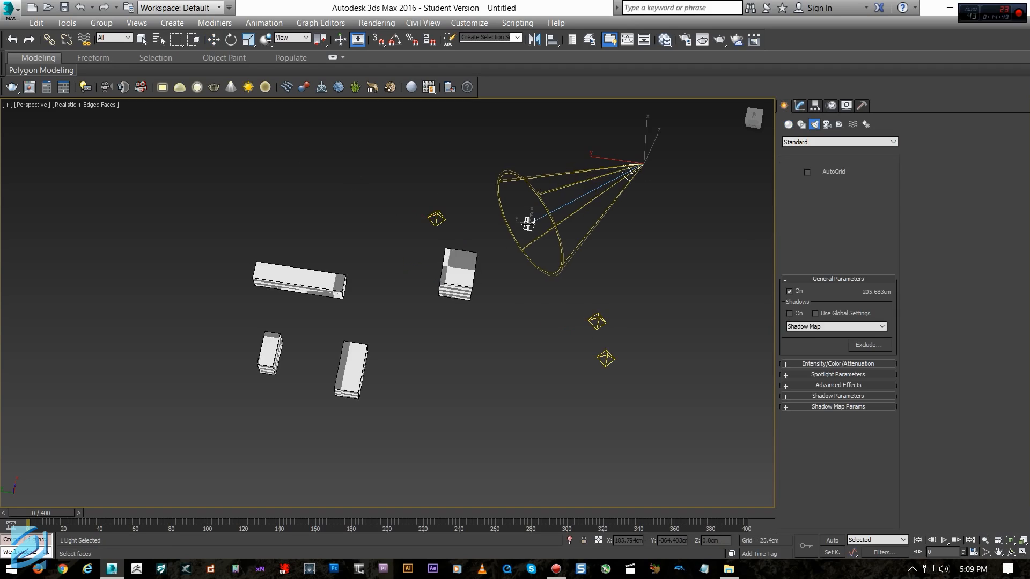
{"action": "left_click", "coordinate": [800, 124]}
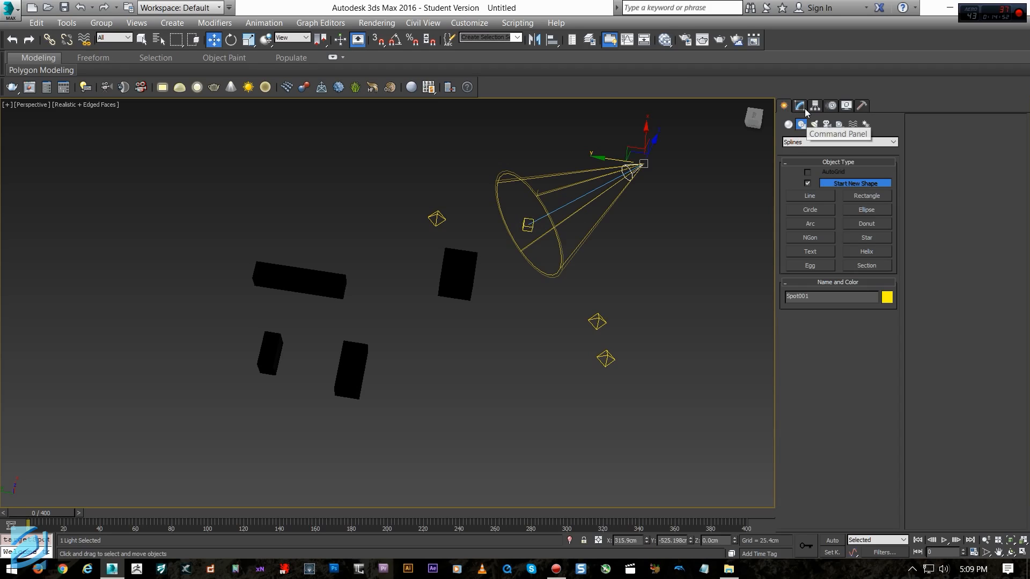
Create a Free camera near the boxes and lights
{"action": "left_click", "coordinate": [826, 124]}
{"action": "left_click", "coordinate": [810, 199]}
{"action": "middle_click_drag", "start_coordinate": [508, 281], "coordinate": [645, 375], "text": "alt"}
{"action": "left_click_drag", "start_coordinate": [553, 343], "coordinate": [578, 258]}
{"action": "right_click", "coordinate": [577, 257]}
Rotate the camera and move it away from the lights
{"action": "key", "text": "e"}
{"action": "left_click_drag", "start_coordinate": [601, 219], "coordinate": [657, 218]}
{"action": "key", "text": "w"}
{"action": "middle_click_drag", "start_coordinate": [521, 282], "coordinate": [545, 230], "text": "alt"}
{"action": "left_click_drag", "start_coordinate": [555, 209], "coordinate": [443, 124]}
Rotate and reposition the camera again, undo the last action, and clear the selection
{"action": "middle_click_drag", "start_coordinate": [545, 201], "coordinate": [539, 294]}
{"action": "key", "text": "e"}
{"action": "left_click_drag", "start_coordinate": [476, 242], "coordinate": [531, 253]}
{"action": "key", "text": "w"}
{"action": "left_click_drag", "start_coordinate": [471, 208], "coordinate": [370, 185]}
{"action": "left_click", "coordinate": [402, 228]}
{"action": "key", "text": "ctrl+z"}
{"action": "middle_click_drag", "start_coordinate": [557, 285], "coordinate": [457, 255]}
{"action": "middle_click_drag", "start_coordinate": [593, 370], "coordinate": [561, 326], "text": "alt"}
{"action": "left_click", "coordinate": [596, 292]}
Hide all Geometry by category and show it again
{"action": "left_click", "coordinate": [848, 105]}
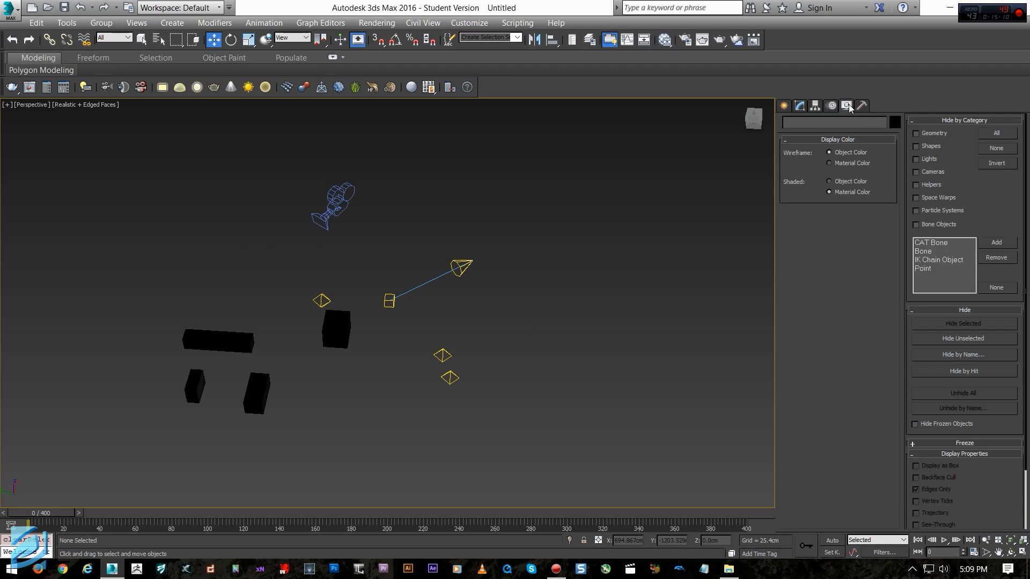
{"action": "left_click", "coordinate": [931, 134]}
{"action": "left_click", "coordinate": [931, 134]}
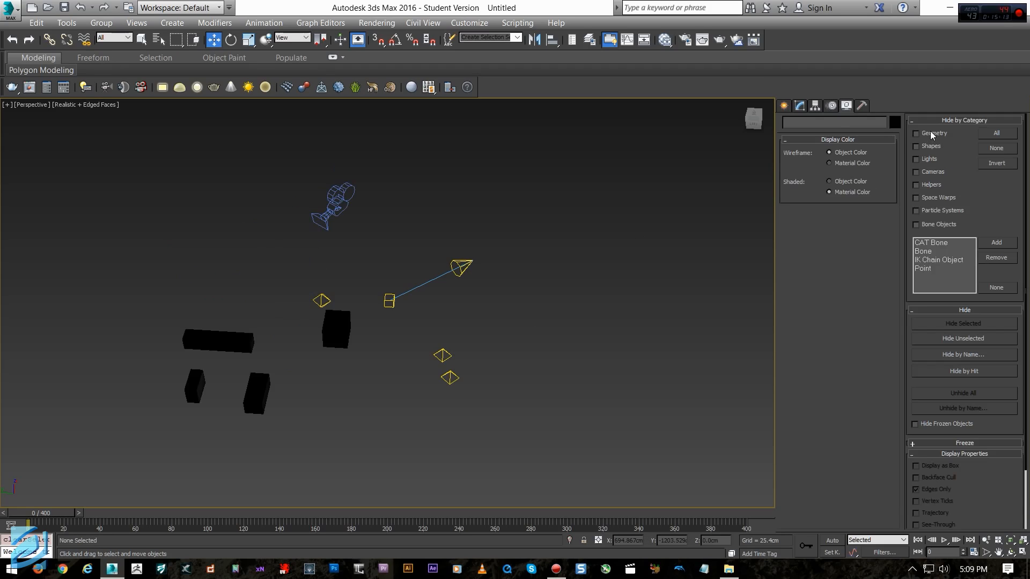
Draw two Circle splines beside the lights, the second with a radius of about 78 cm
{"action": "left_click", "coordinate": [814, 107]}
{"action": "left_click", "coordinate": [785, 106]}
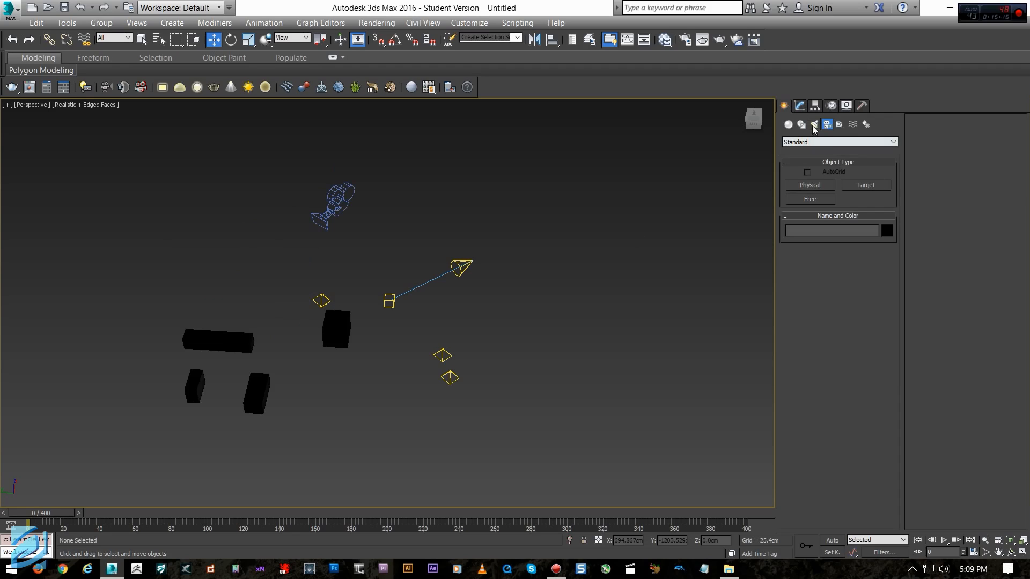
{"action": "left_click", "coordinate": [801, 124]}
{"action": "left_click", "coordinate": [810, 198]}
{"action": "left_click", "coordinate": [811, 209]}
{"action": "left_click_drag", "start_coordinate": [491, 308], "coordinate": [541, 322]}
{"action": "left_click_drag", "start_coordinate": [534, 408], "coordinate": [573, 426]}
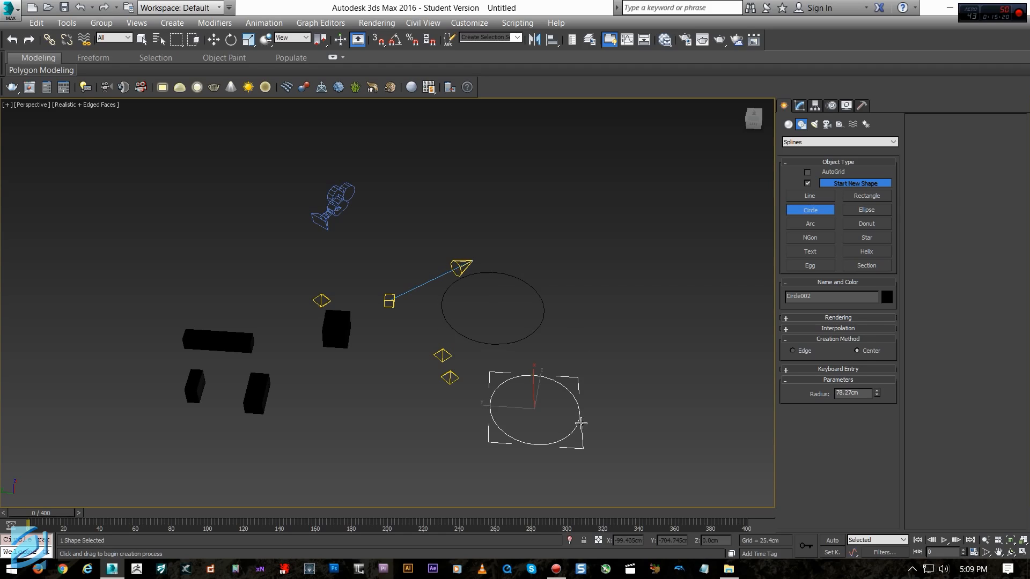
Clone the separate box as a single Copy and place the copy beside the camera
{"action": "left_click", "coordinate": [846, 106]}
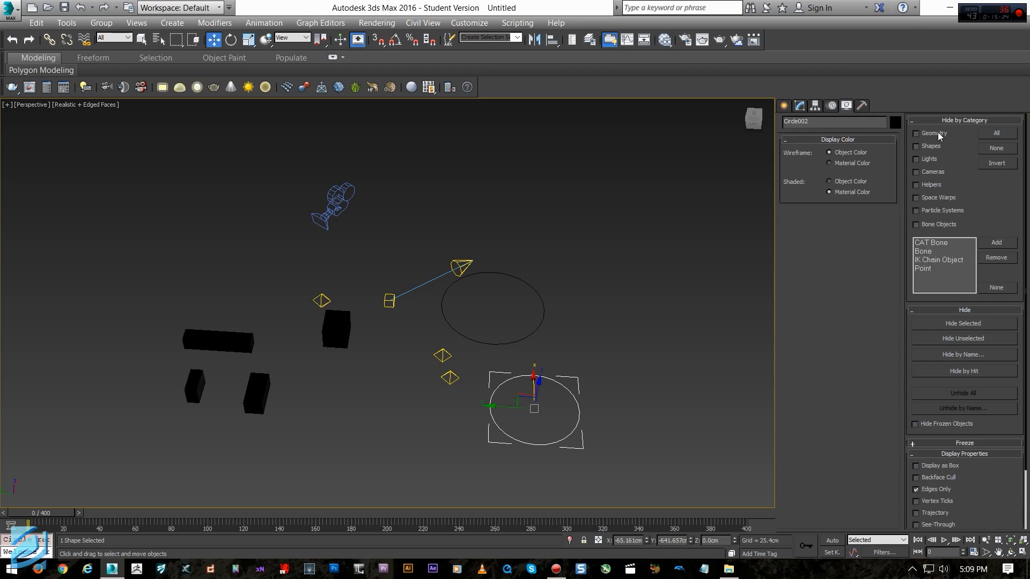
{"action": "middle_click_drag", "start_coordinate": [496, 207], "coordinate": [541, 202]}
{"action": "key", "text": "q"}
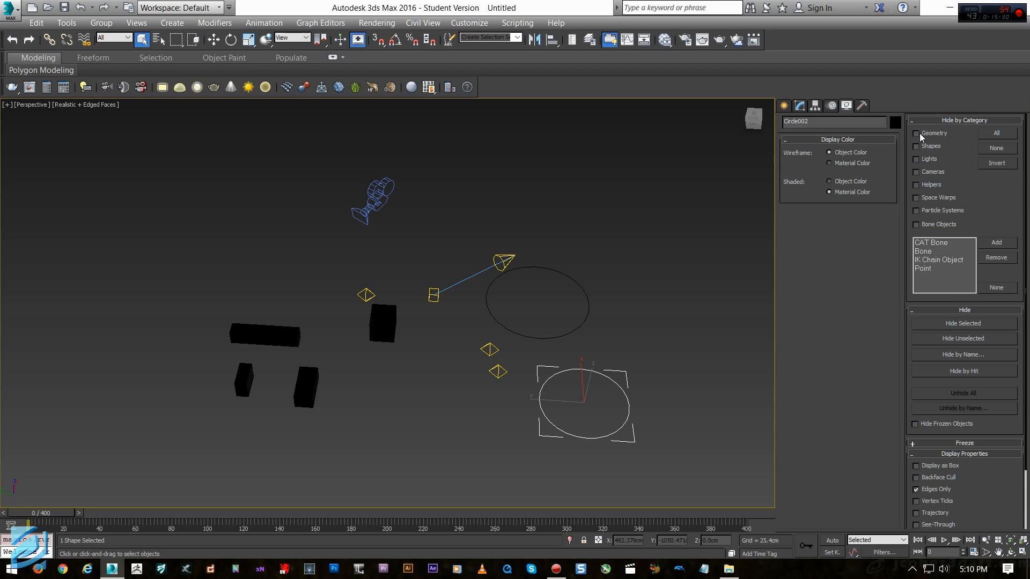
{"action": "middle_click_drag", "start_coordinate": [359, 205], "coordinate": [482, 369], "text": "alt"}
{"action": "left_click", "coordinate": [440, 361]}
{"action": "key", "text": "w"}
{"action": "mouse_move", "coordinate": [441, 361]}
{"action": "left_mouse_down"}
{"action": "mouse_move", "coordinate": [464, 222]}
{"action": "mouse_move", "coordinate": [456, 337]}
{"action": "mouse_move", "coordinate": [458, 241]}
{"action": "left_mouse_up"}
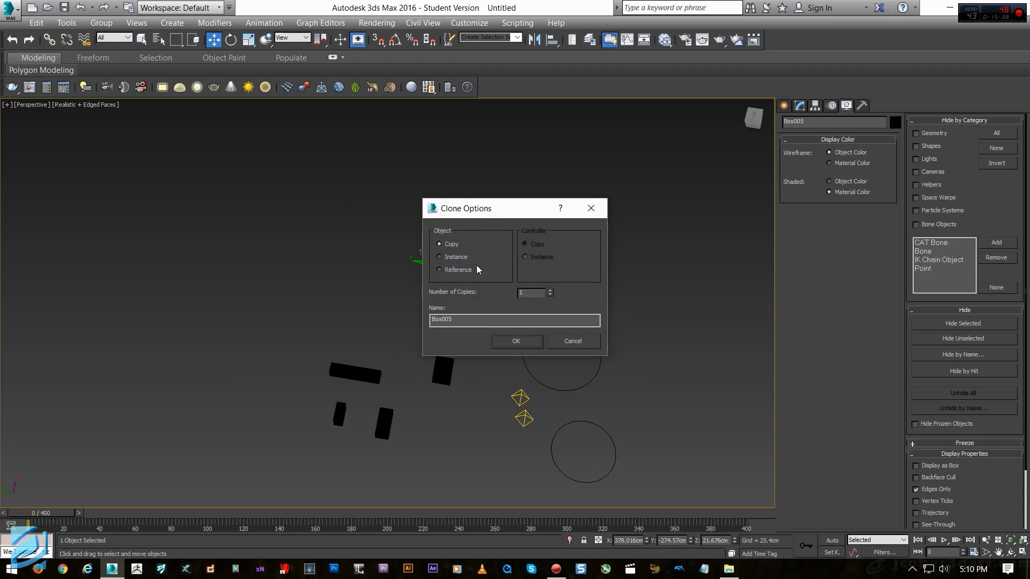
{"action": "left_click", "coordinate": [516, 341]}
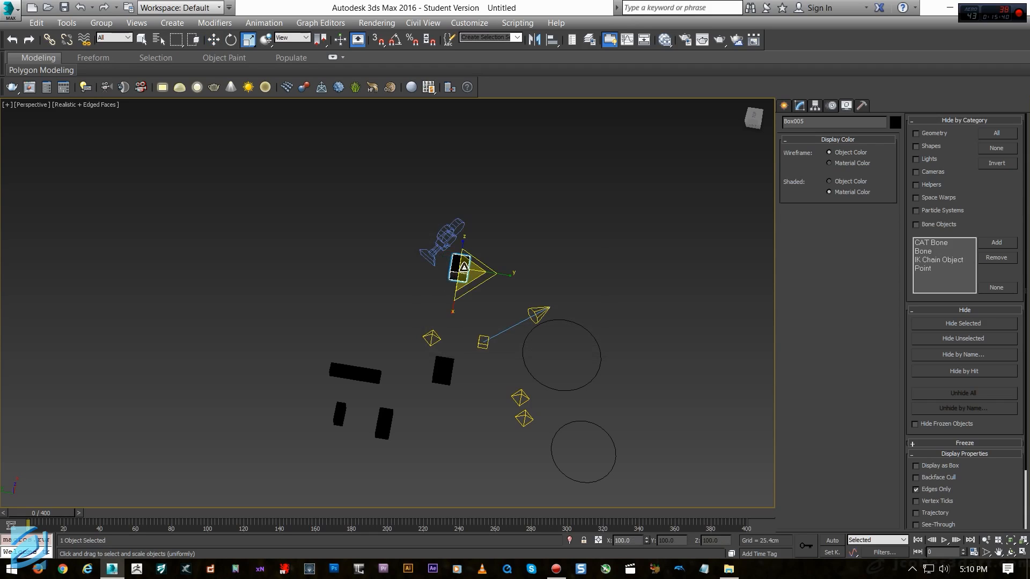
Scale up the copied box, position it over the camera so it encloses it, and clear the selection
{"action": "left_click_drag", "start_coordinate": [459, 268], "coordinate": [456, 258]}
{"action": "middle_click_drag", "start_coordinate": [429, 265], "coordinate": [396, 265], "text": "alt"}
{"action": "left_click_drag", "start_coordinate": [396, 265], "coordinate": [375, 261]}
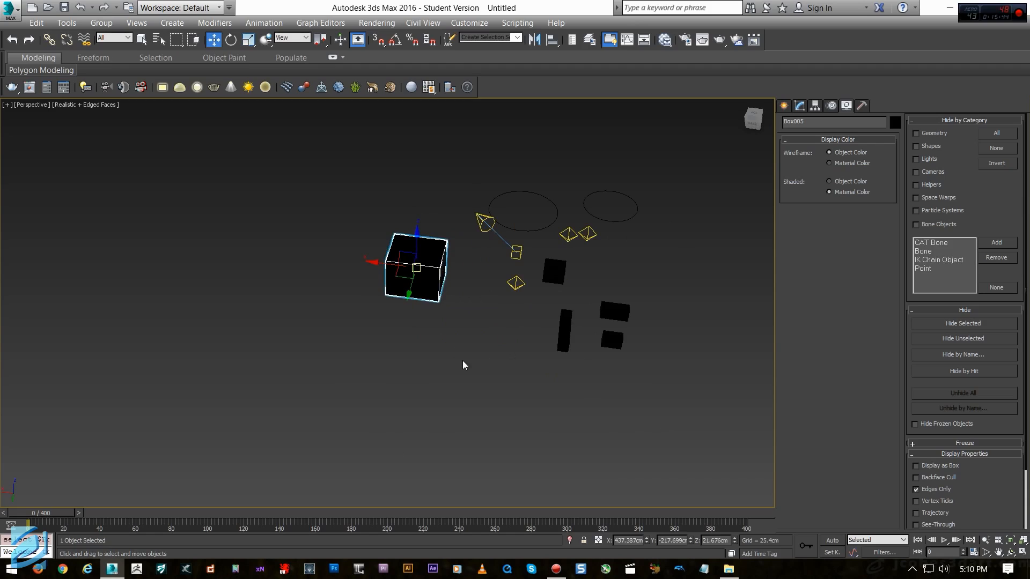
{"action": "middle_click_drag", "start_coordinate": [403, 253], "coordinate": [528, 359], "text": "alt"}
{"action": "left_click_drag", "start_coordinate": [387, 272], "coordinate": [394, 272]}
{"action": "left_click", "coordinate": [387, 258]}
{"action": "scroll", "coordinate": [383, 258], "scroll_direction": "up", "scroll_amount": 1}
{"action": "left_click", "coordinate": [437, 370]}
{"action": "middle_click_drag", "start_coordinate": [437, 371], "coordinate": [537, 354], "text": "alt"}
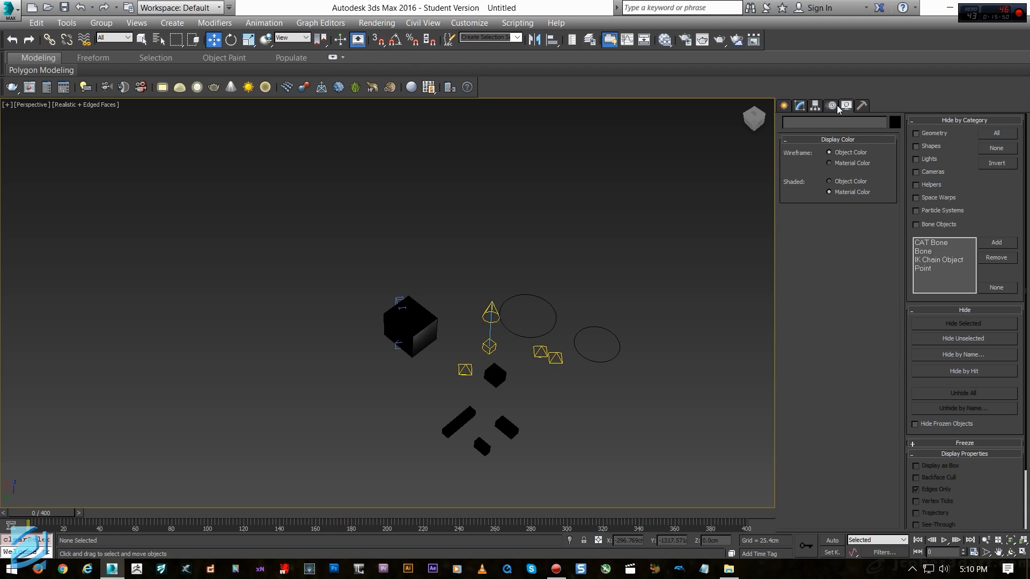
Hide the Geometry category and select the camera enclosed by the large box
{"action": "left_click", "coordinate": [929, 134]}
{"action": "left_click_drag", "start_coordinate": [361, 327], "coordinate": [441, 352]}
{"action": "mouse_move", "coordinate": [441, 352]}
{"action": "middle_mouse_down", "text": "alt"}
{"action": "mouse_move", "coordinate": [436, 340]}
{"action": "mouse_move", "coordinate": [435, 361]}
{"action": "middle_mouse_up", "text": "alt"}
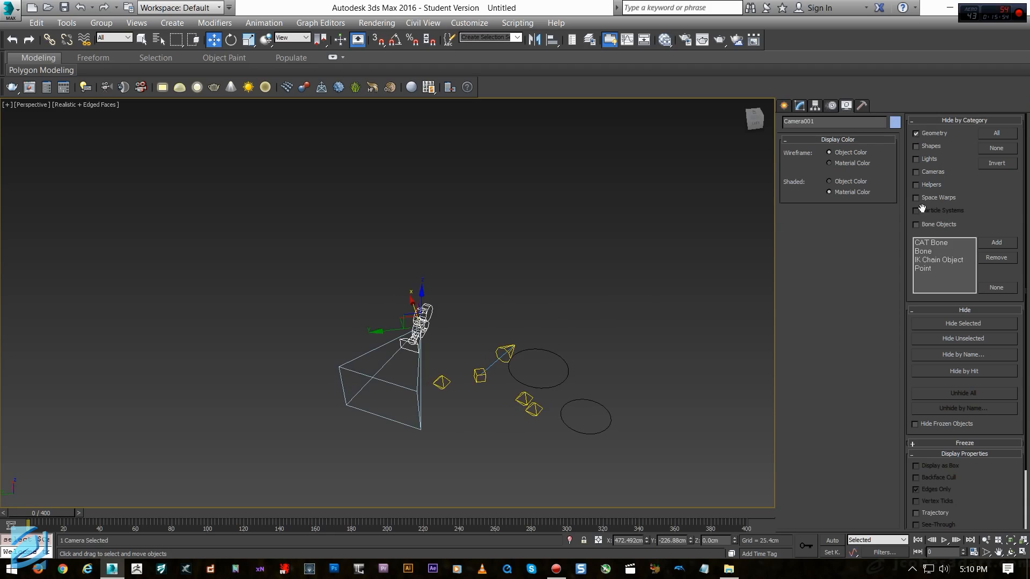
Hide the Lights and Shapes categories and deselect the camera
{"action": "left_click", "coordinate": [931, 159]}
{"action": "left_click", "coordinate": [931, 146]}
{"action": "left_click", "coordinate": [674, 256]}
{"action": "middle_click_drag", "start_coordinate": [674, 257], "coordinate": [879, 213], "text": "alt"}
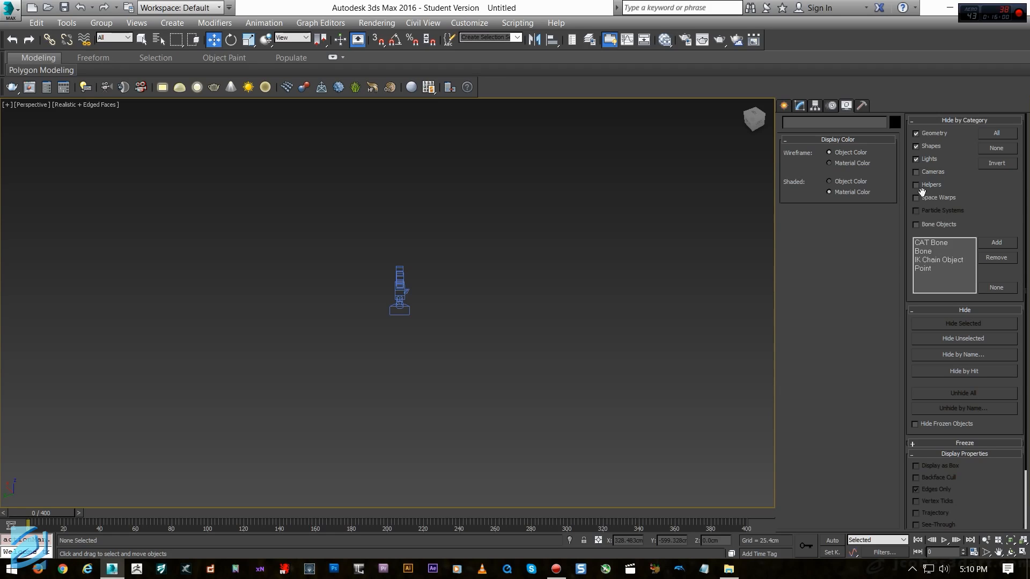
Hide the Cameras category and show the Lights category so only the lights remain in view
{"action": "left_click", "coordinate": [917, 172]}
{"action": "left_click", "coordinate": [917, 160]}
{"action": "middle_click_drag", "start_coordinate": [563, 318], "coordinate": [561, 292], "text": "alt"}
{"action": "scroll", "coordinate": [561, 291], "scroll_direction": "down", "scroll_amount": 3}
{"action": "middle_click_drag", "start_coordinate": [603, 467], "coordinate": [477, 360]}
{"action": "middle_click_drag", "start_coordinate": [561, 274], "coordinate": [568, 297]}
Show the Cameras, Shapes and Geometry categories again
{"action": "left_click", "coordinate": [917, 171]}
{"action": "left_click", "coordinate": [916, 146]}
{"action": "left_click", "coordinate": [916, 133]}
Delete the enlarged box around the camera, and select and delete all remaining objects in the scene
{"action": "scroll", "coordinate": [558, 298], "scroll_direction": "down", "scroll_amount": 3}
{"action": "left_click", "coordinate": [391, 231]}
{"action": "key", "text": "Delete"}
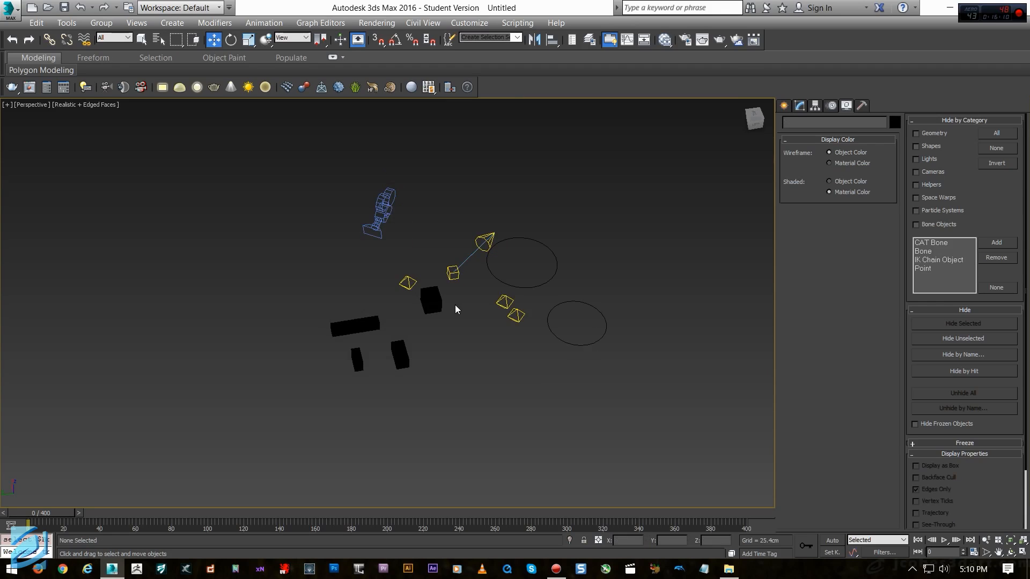
{"action": "middle_click_drag", "start_coordinate": [455, 305], "coordinate": [336, 245], "text": "alt"}
{"action": "left_click_drag", "start_coordinate": [168, 200], "coordinate": [471, 410]}
{"action": "key", "text": "Delete"}
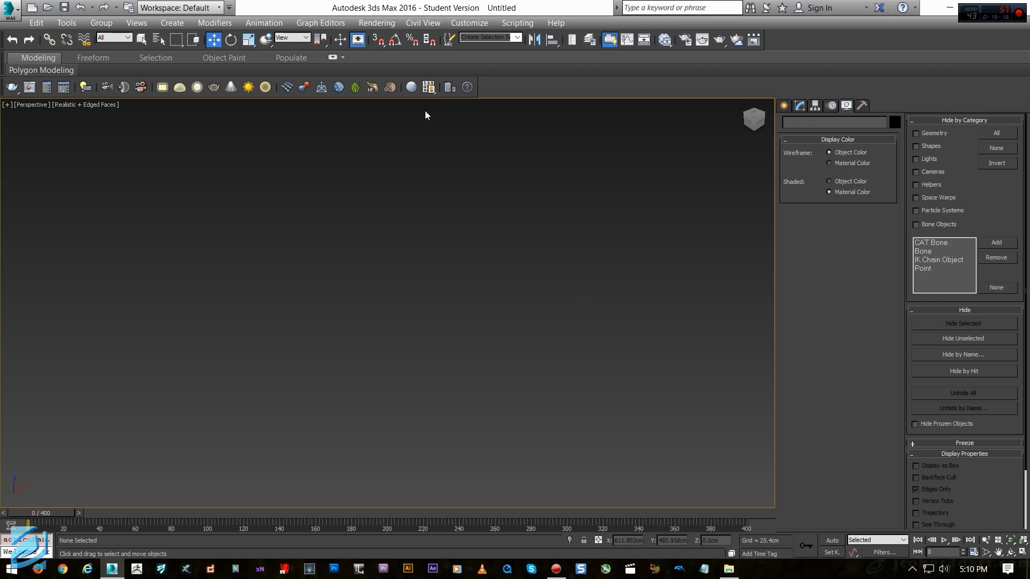
Open the Customize User Interface dialog and examine its keyboard and mouse shortcut settings
{"action": "left_click", "coordinate": [468, 24]}
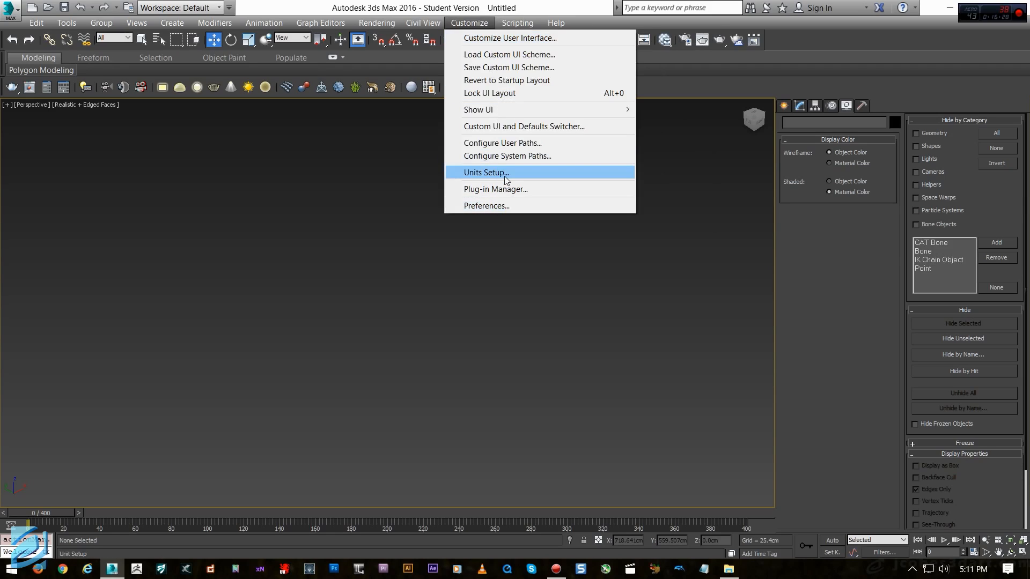
{"action": "left_click", "coordinate": [510, 37]}
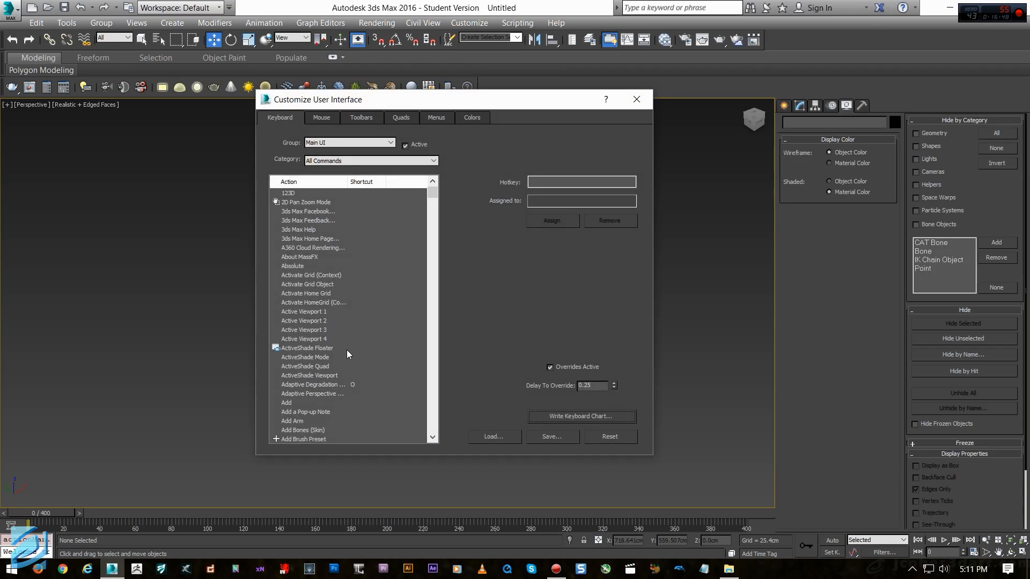
{"action": "left_click", "coordinate": [321, 119]}
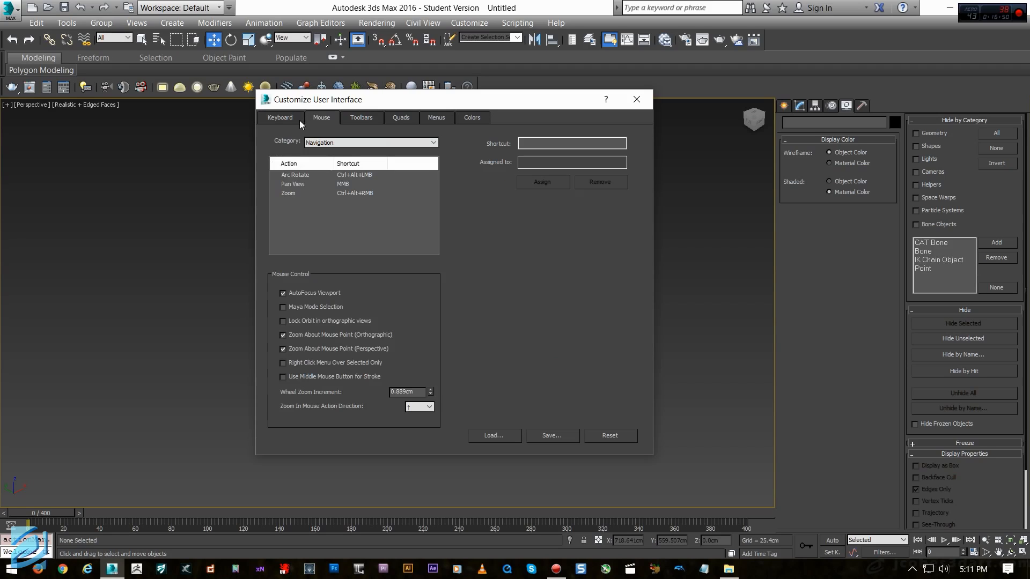
{"action": "left_click", "coordinate": [280, 117]}
{"action": "left_click", "coordinate": [321, 118]}
Try Ctrl+Alt+LMB as the mouse shortcut for the Arc Rotate action
{"action": "left_click", "coordinate": [339, 176]}
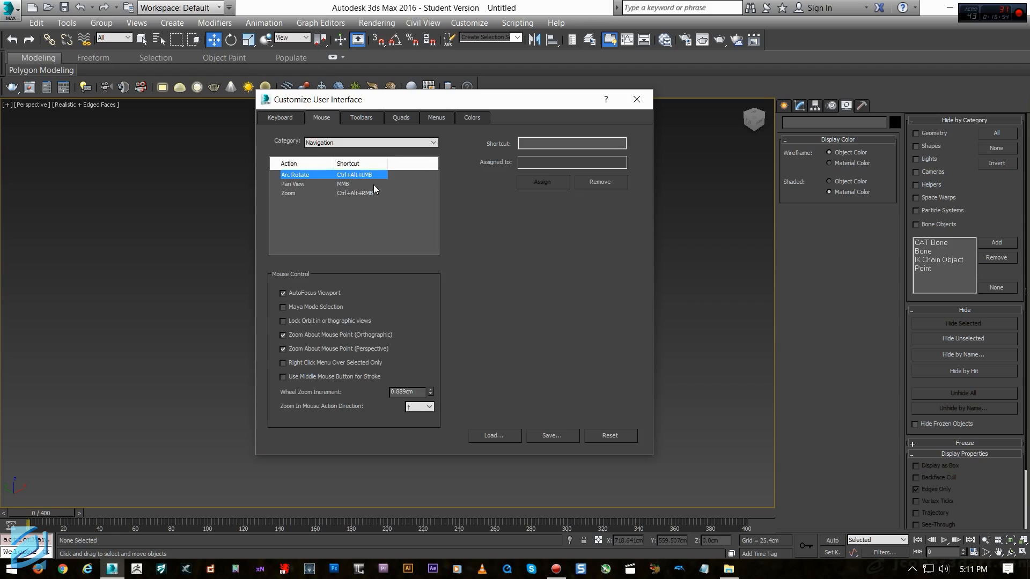
{"action": "left_click", "coordinate": [550, 143]}
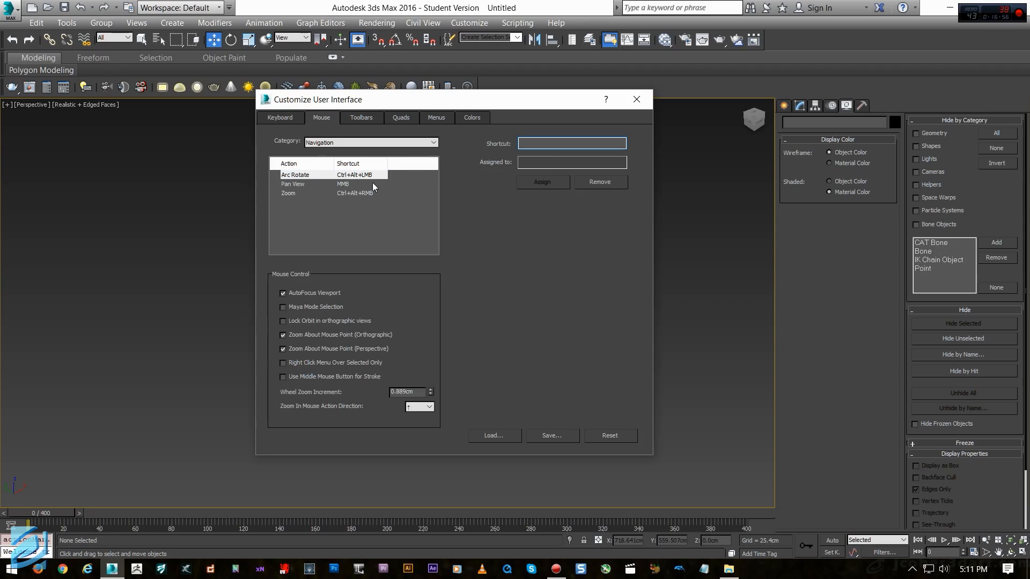
{"action": "left_click", "coordinate": [539, 144], "text": "ctrl+alt"}
{"action": "left_click", "coordinate": [564, 141], "text": "ctrl+alt"}
{"action": "left_click", "coordinate": [293, 117]}
{"action": "left_click", "coordinate": [320, 119]}
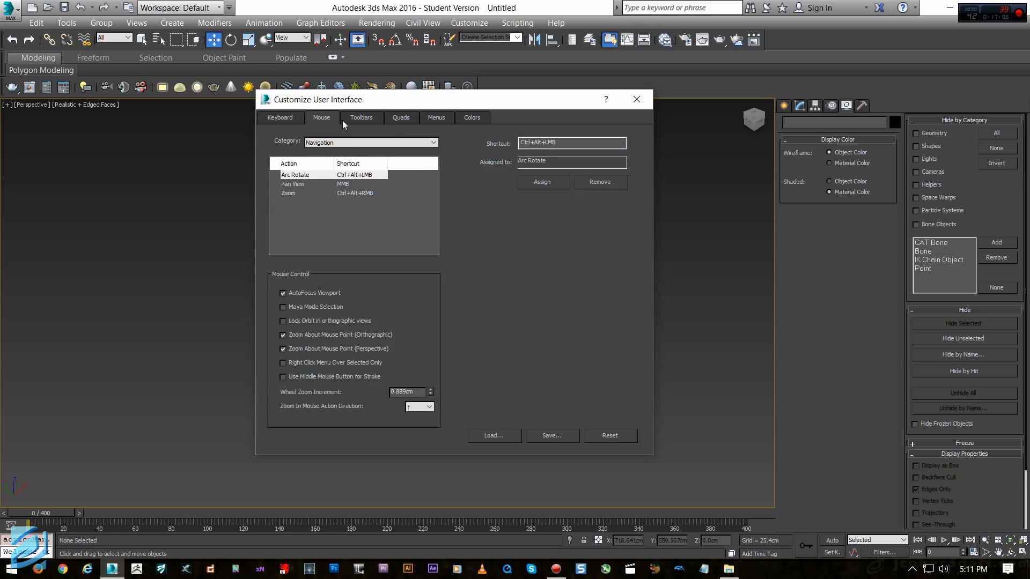
Compare the keyboard and mouse customization settings, and look through the Main UI keyboard action list
{"action": "left_click", "coordinate": [290, 118]}
{"action": "left_click", "coordinate": [315, 116]}
{"action": "left_click", "coordinate": [292, 117]}
{"action": "left_click", "coordinate": [310, 117]}
{"action": "left_click", "coordinate": [268, 120]}
{"action": "left_click", "coordinate": [338, 285]}
{"action": "scroll", "coordinate": [390, 272], "scroll_direction": "down", "scroll_amount": 3}
{"action": "scroll", "coordinate": [391, 267], "scroll_direction": "up", "scroll_amount": 3}
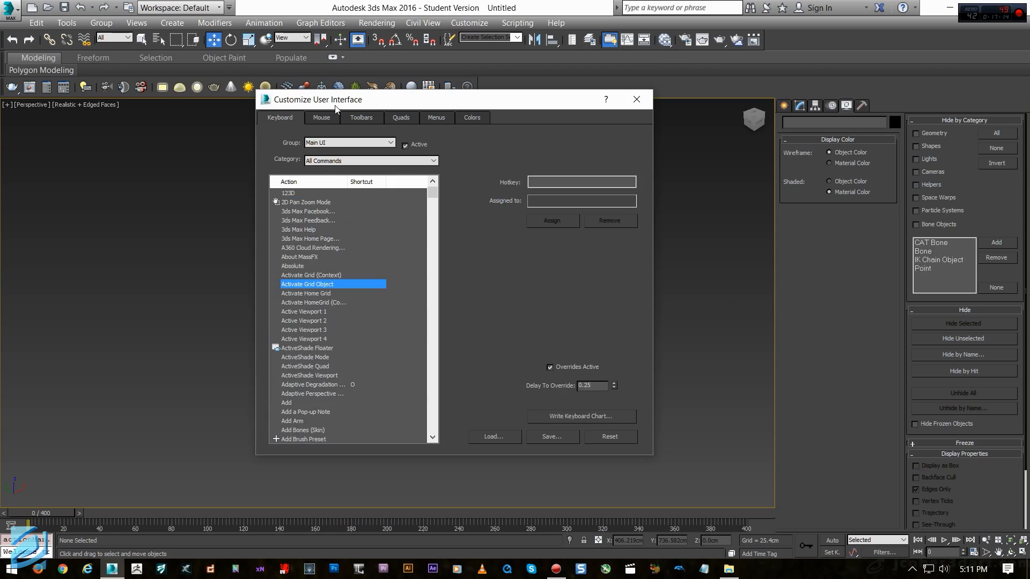
Try Alt+A as the keyboard hotkey for the About MassFX action
{"action": "left_click_drag", "start_coordinate": [337, 103], "coordinate": [327, 83]}
{"action": "left_click", "coordinate": [337, 237]}
{"action": "scroll", "coordinate": [370, 224], "scroll_direction": "down", "scroll_amount": 1}
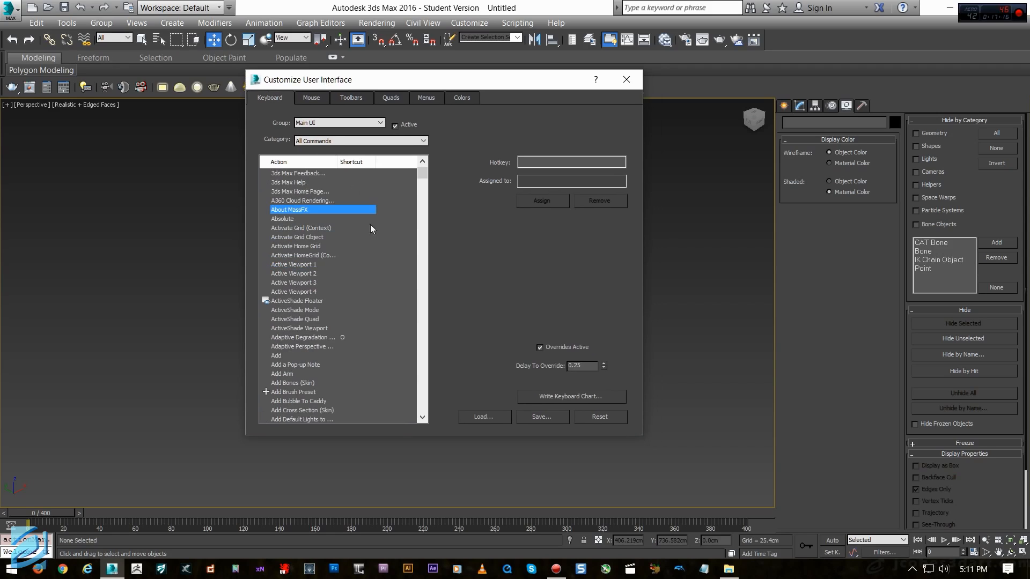
{"action": "left_click", "coordinate": [570, 164]}
{"action": "key", "text": "alt+a"}
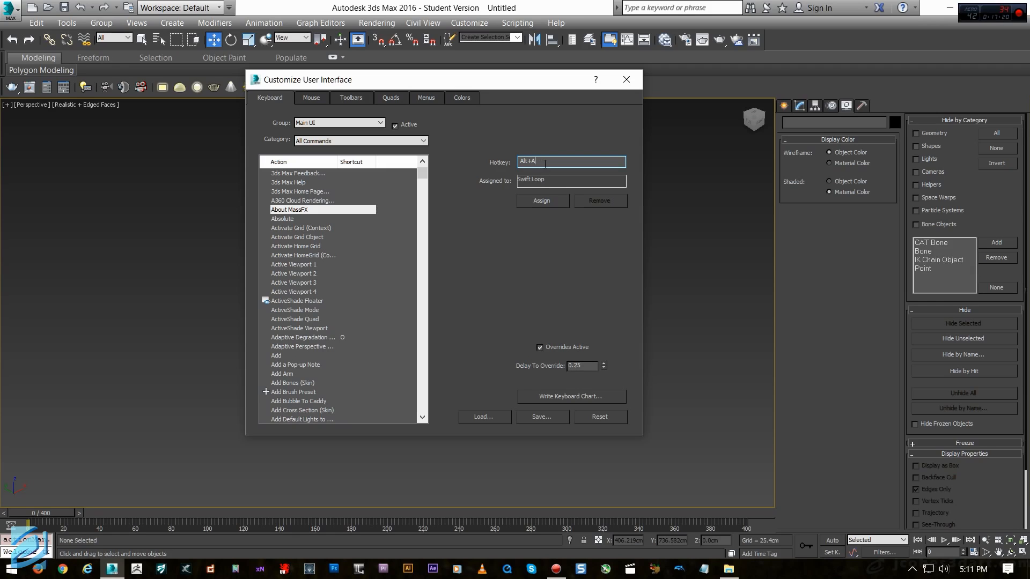
Examine the hotkeys of the Edit, Export and Extrude actions and the viewport's quad menu, and close the customization dialog
{"action": "left_click", "coordinate": [399, 264]}
{"action": "left_click_drag", "start_coordinate": [423, 173], "coordinate": [429, 226]}
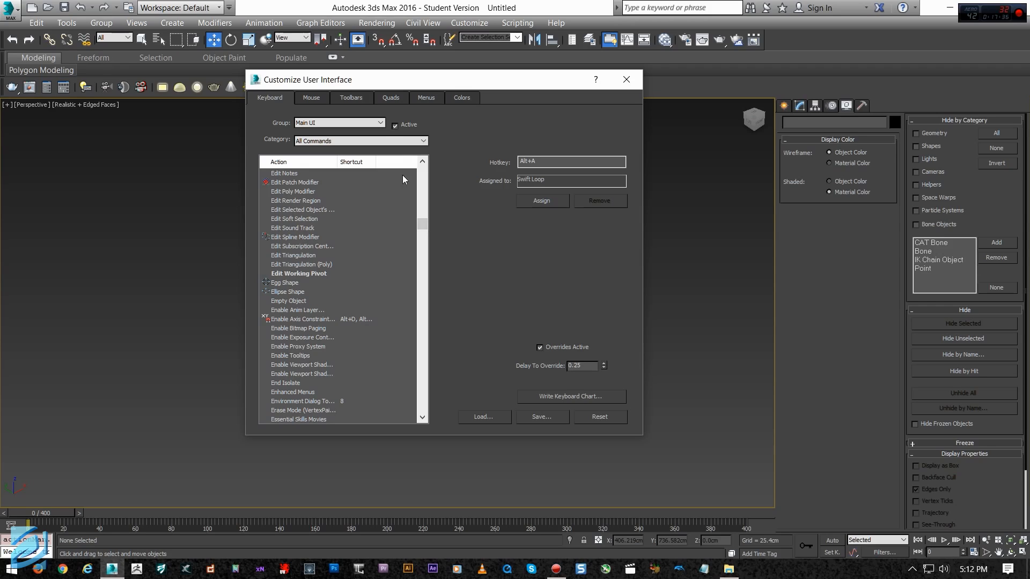
{"action": "left_click_drag", "start_coordinate": [423, 222], "coordinate": [425, 226]}
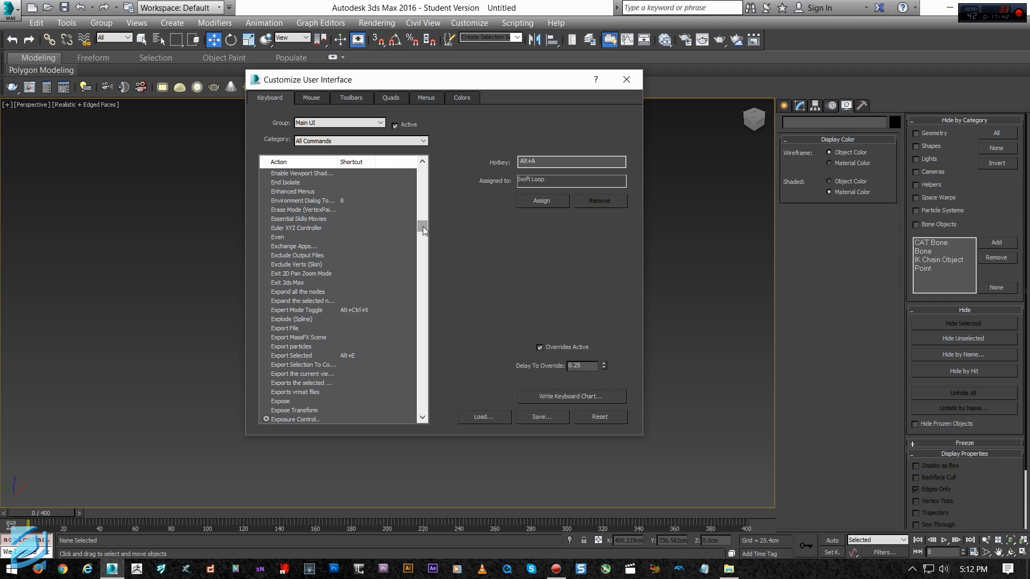
{"action": "left_click_drag", "start_coordinate": [423, 226], "coordinate": [422, 226]}
{"action": "right_click", "coordinate": [106, 301]}
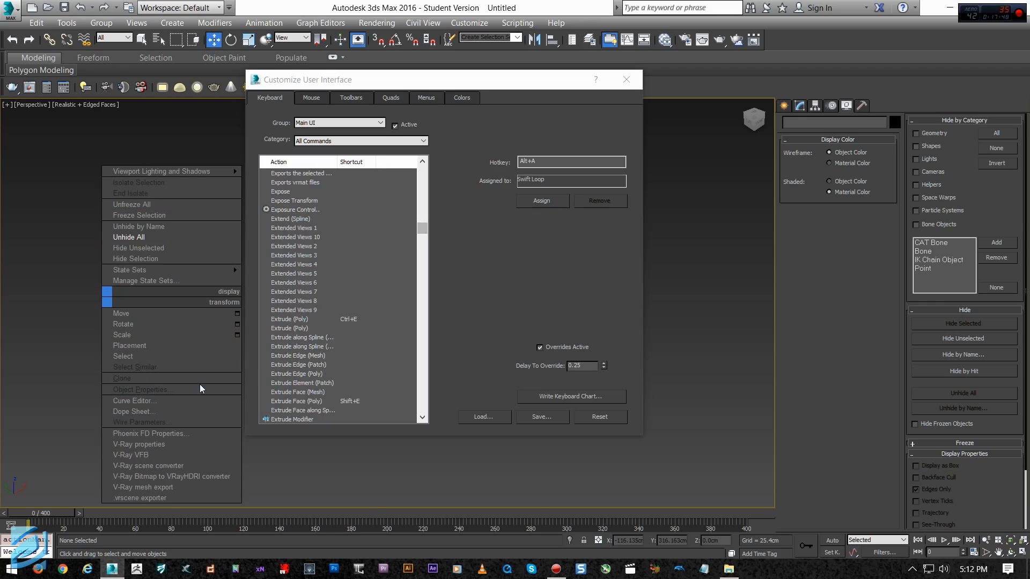
{"action": "left_click", "coordinate": [862, 369]}
{"action": "left_click_drag", "start_coordinate": [395, 75], "coordinate": [347, 96]}
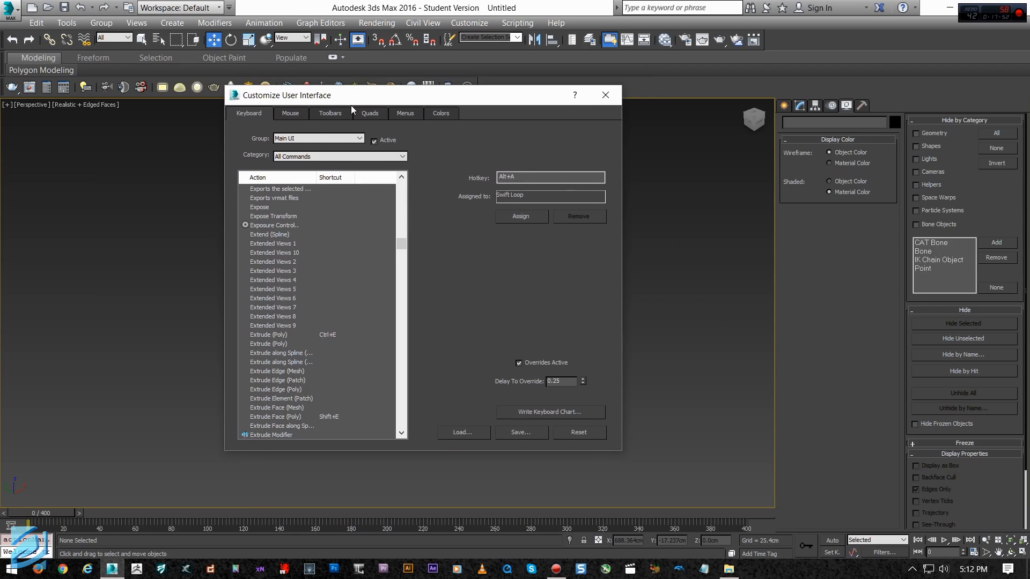
{"action": "left_click_drag", "start_coordinate": [401, 244], "coordinate": [405, 285]}
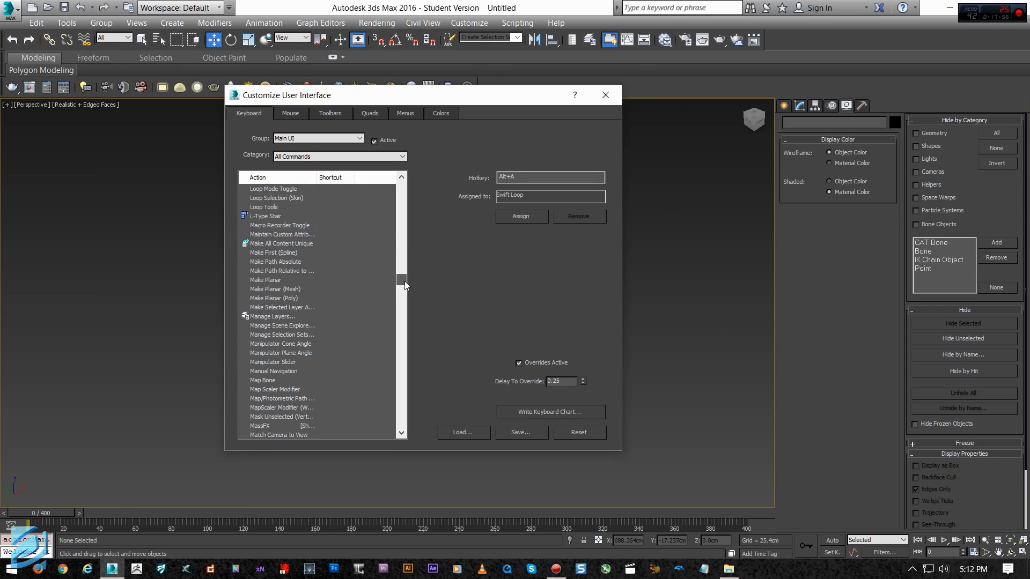
{"action": "left_click", "coordinate": [608, 105]}
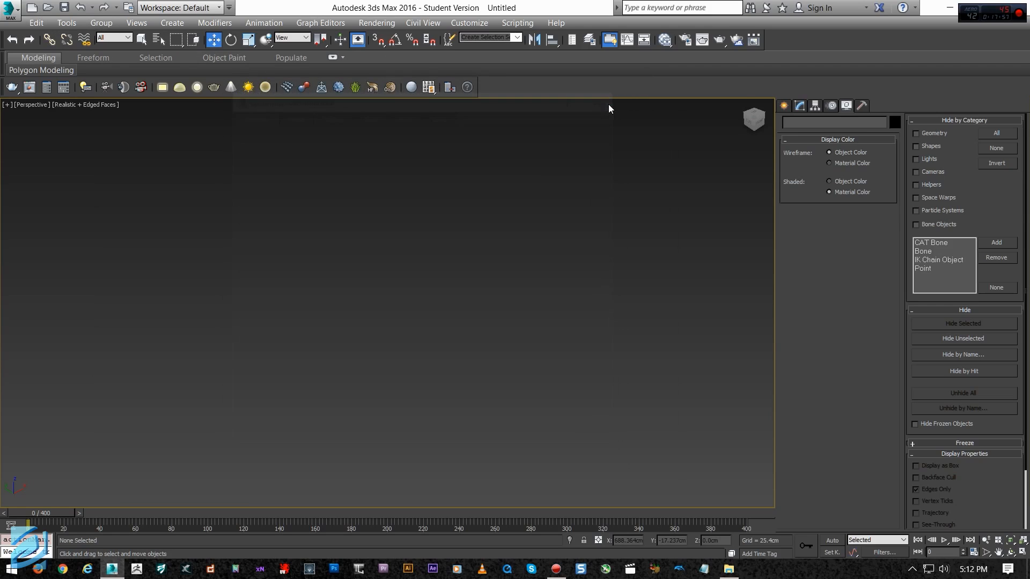
Create a standard primitive box about 248 cm long, 134 cm wide and 123 cm high in the Perspective view
{"action": "left_click", "coordinate": [798, 106]}
{"action": "left_click", "coordinate": [783, 106]}
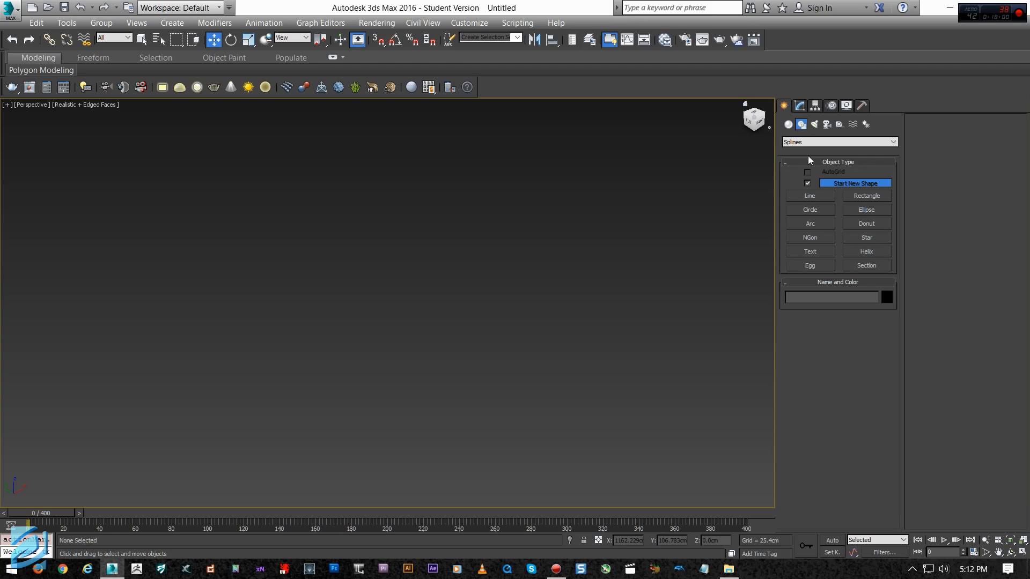
{"action": "left_click", "coordinate": [788, 124]}
{"action": "left_click", "coordinate": [808, 186]}
{"action": "left_click_drag", "start_coordinate": [354, 242], "coordinate": [436, 343]}
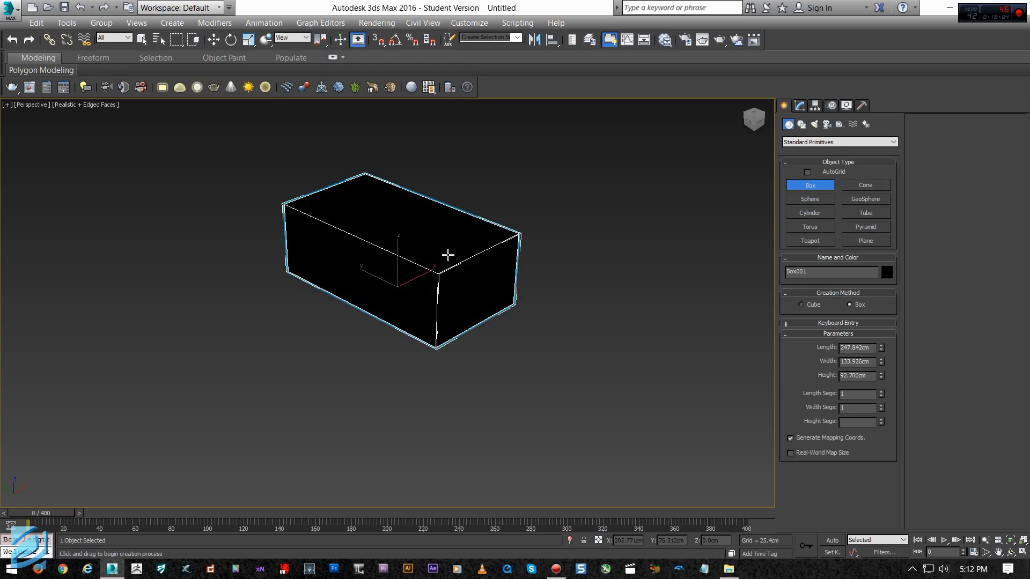
{"action": "left_click", "coordinate": [471, 255]}
Add an Edit Poly modifier to the new box
{"action": "left_click", "coordinate": [804, 107]}
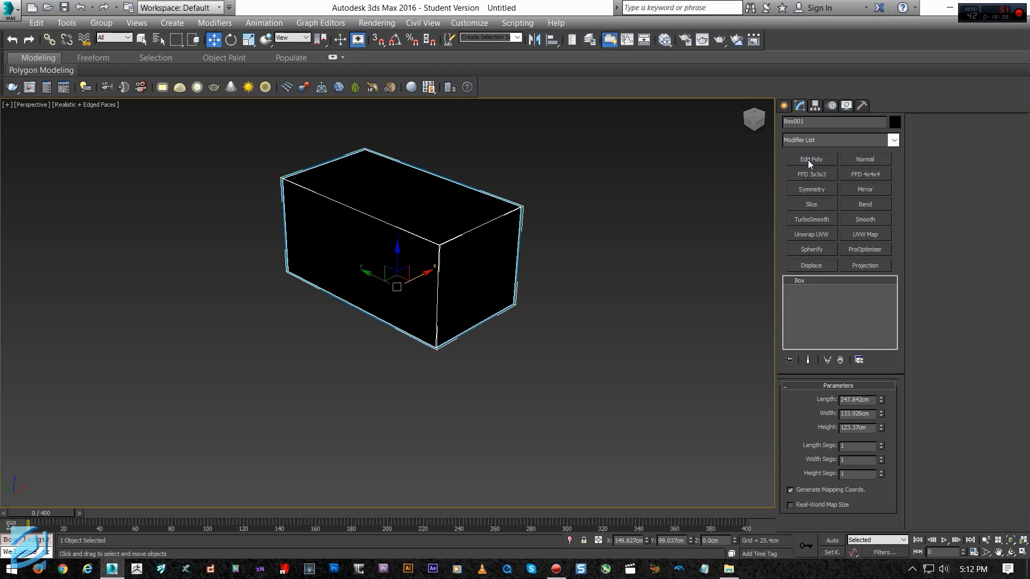
{"action": "left_click", "coordinate": [809, 160]}
{"action": "middle_click_drag", "start_coordinate": [609, 300], "coordinate": [506, 349]}
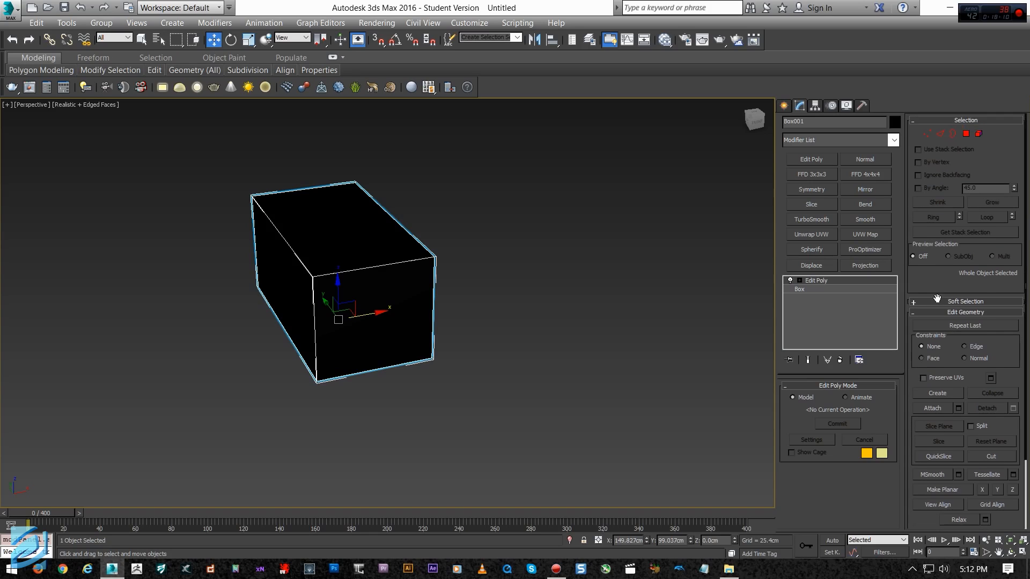
Create a V-Ray material in the Slate Material Editor, apply it to the box and deselect the box
{"action": "key", "text": "m"}
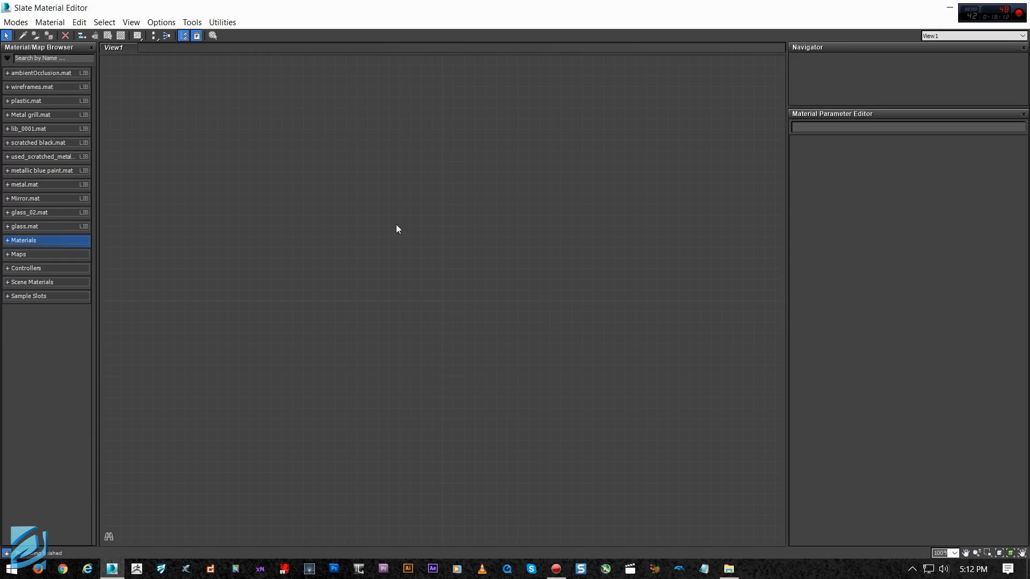
{"action": "left_click", "coordinate": [20, 239]}
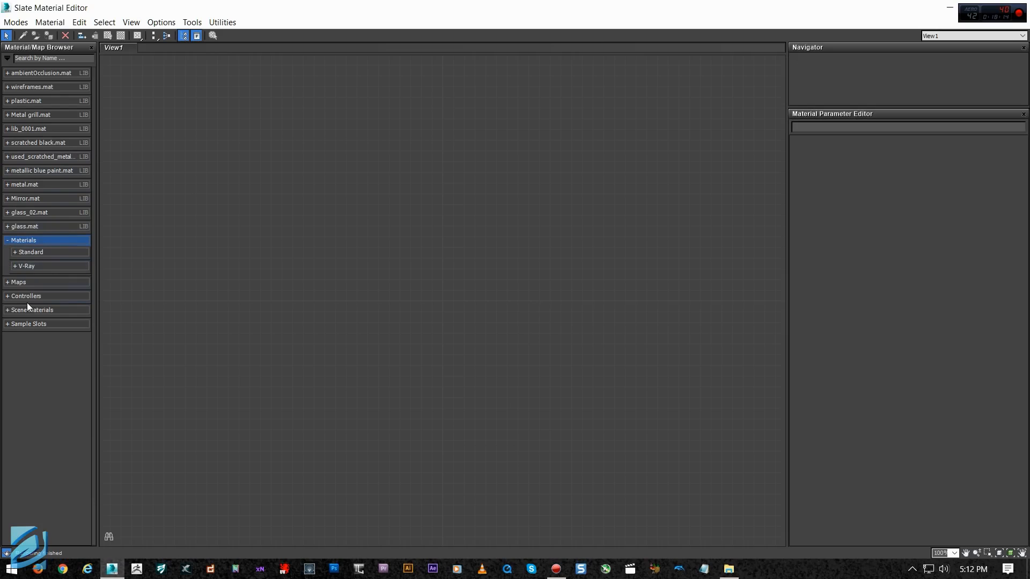
{"action": "left_click", "coordinate": [24, 267]}
{"action": "left_click_drag", "start_coordinate": [40, 374], "coordinate": [479, 313]}
{"action": "left_click_drag", "start_coordinate": [533, 5], "coordinate": [579, 0]}
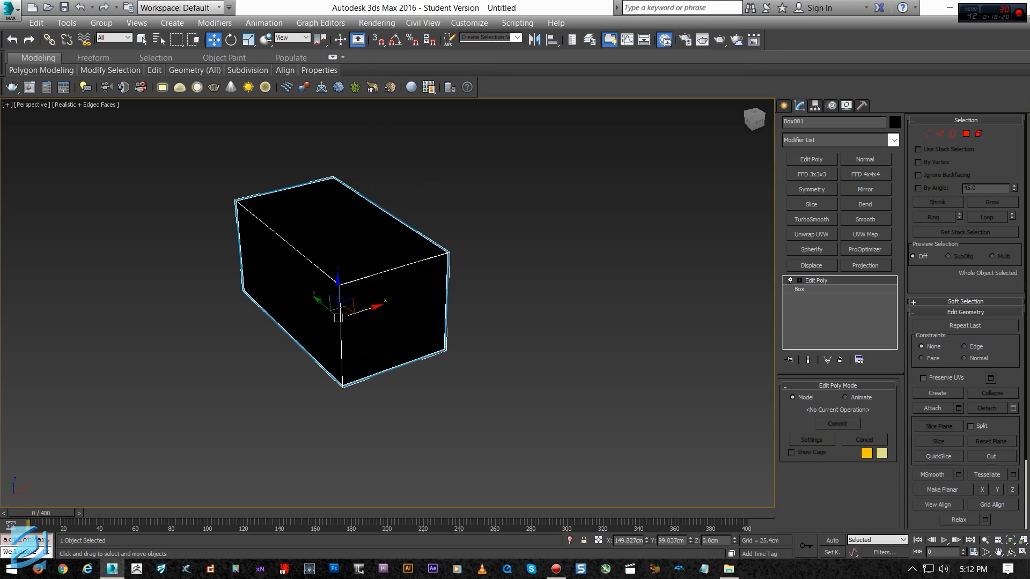
{"action": "left_click", "coordinate": [510, 289]}
{"action": "middle_click_drag", "start_coordinate": [472, 327], "coordinate": [516, 369], "text": "alt"}
{"action": "mouse_move", "coordinate": [322, 344]}
{"action": "middle_mouse_down"}
{"action": "mouse_move", "coordinate": [410, 366]}
{"action": "mouse_move", "coordinate": [416, 338]}
{"action": "mouse_move", "coordinate": [501, 350]}
{"action": "middle_mouse_up"}
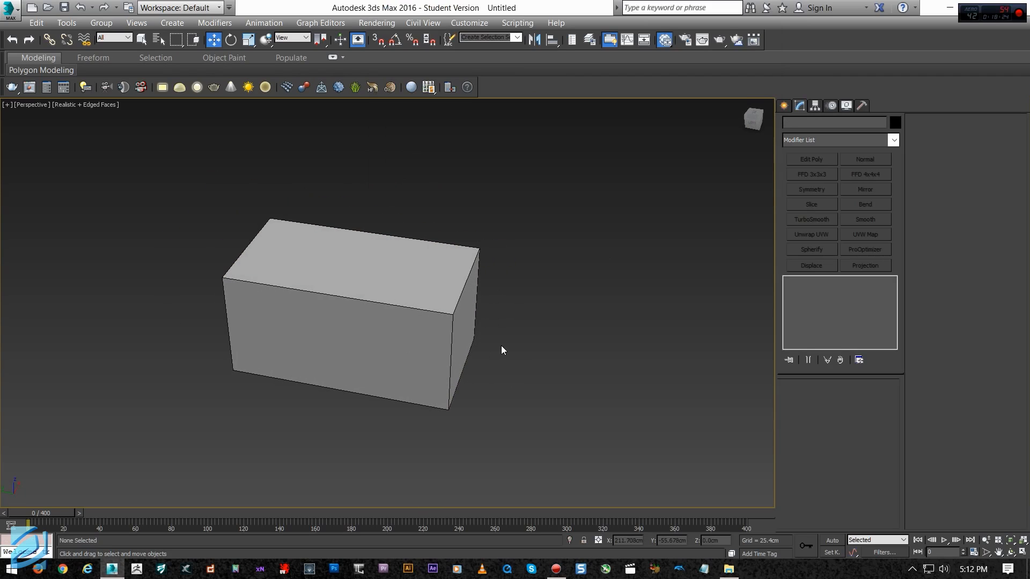
Switch to the Select tool and reselect the box for Edit Poly editing
{"action": "key", "text": "q"}
{"action": "left_click", "coordinate": [414, 312]}
{"action": "left_click", "coordinate": [811, 160]}
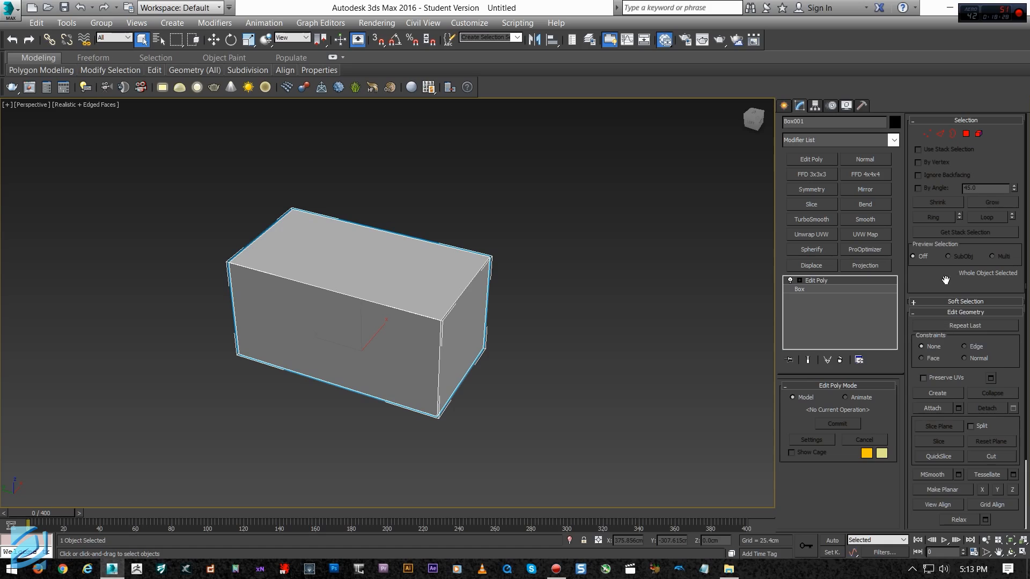
Try connecting the box's four lengthwise edges with an edge loop across the middle, and undo it
{"action": "left_click_drag", "start_coordinate": [948, 279], "coordinate": [900, 160]}
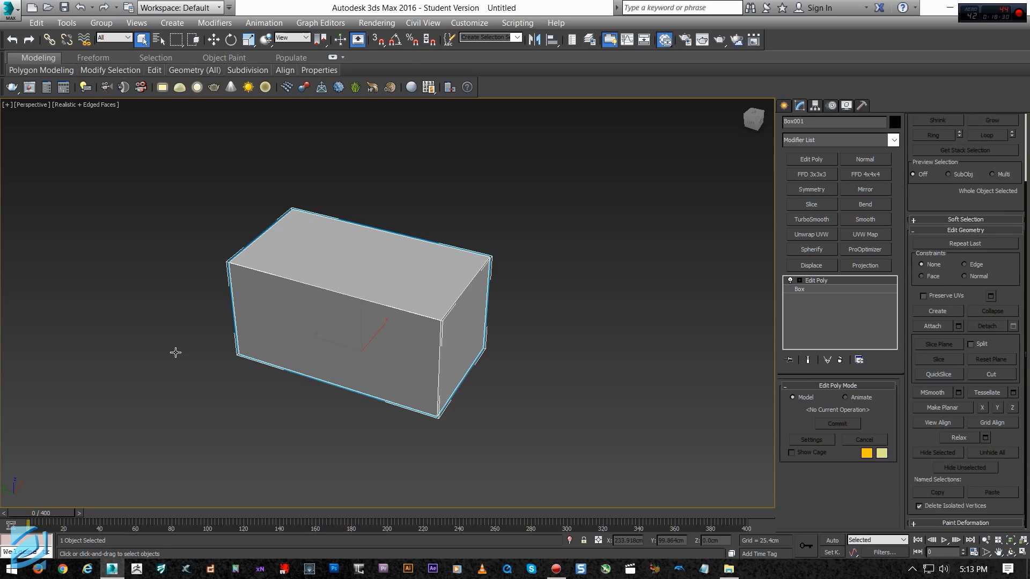
{"action": "key", "text": "2"}
{"action": "left_click", "coordinate": [348, 296]}
{"action": "key", "text": "alt+r"}
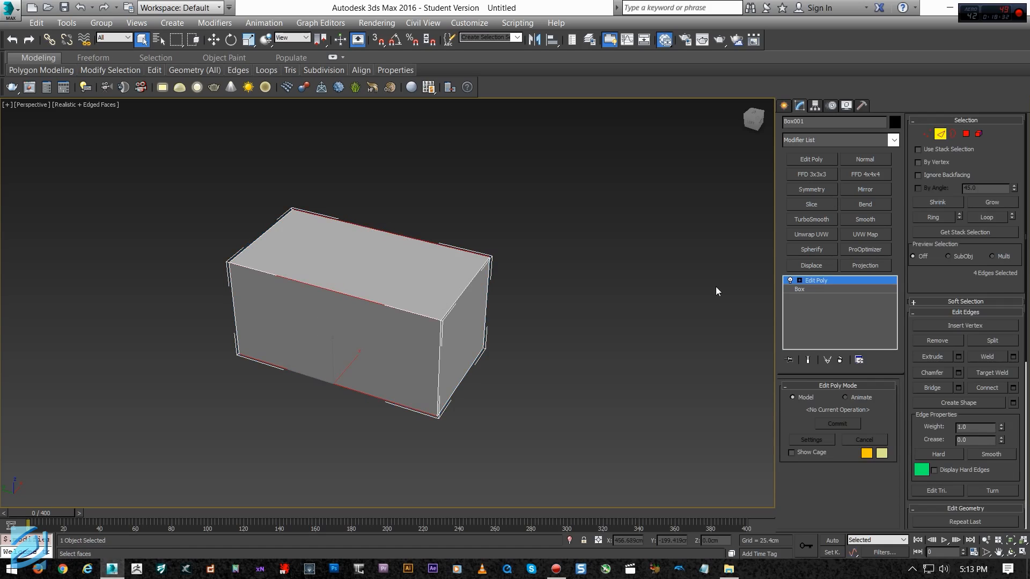
{"action": "scroll", "coordinate": [979, 317], "scroll_direction": "down", "scroll_amount": 3}
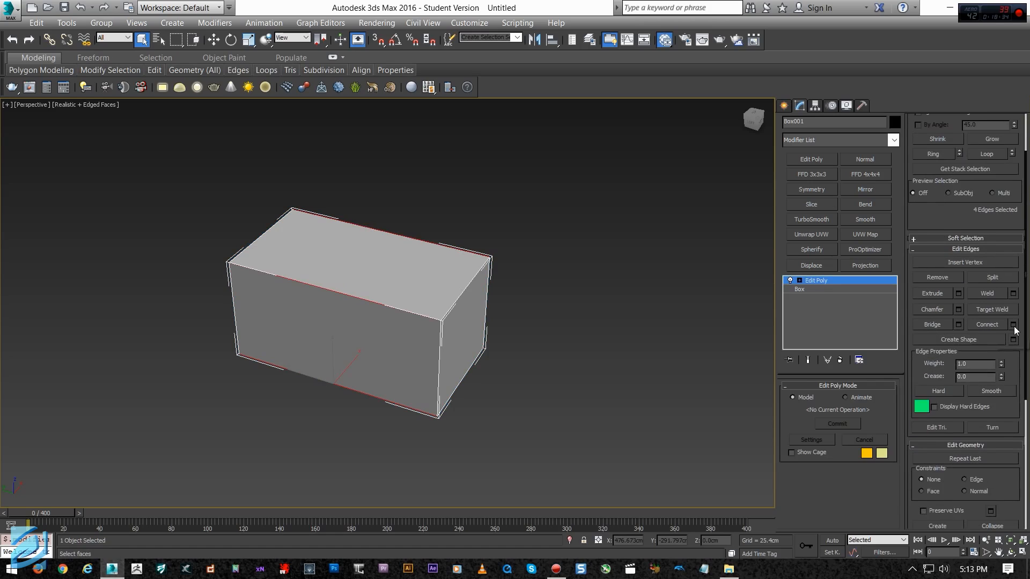
{"action": "middle_click_drag", "start_coordinate": [390, 321], "coordinate": [345, 257], "text": "alt"}
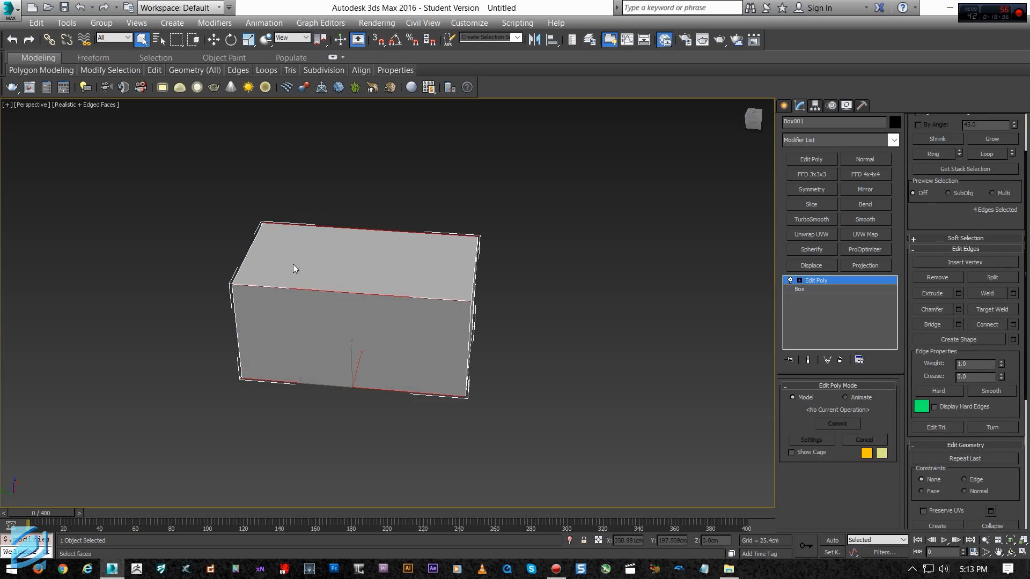
{"action": "left_click", "coordinate": [981, 326]}
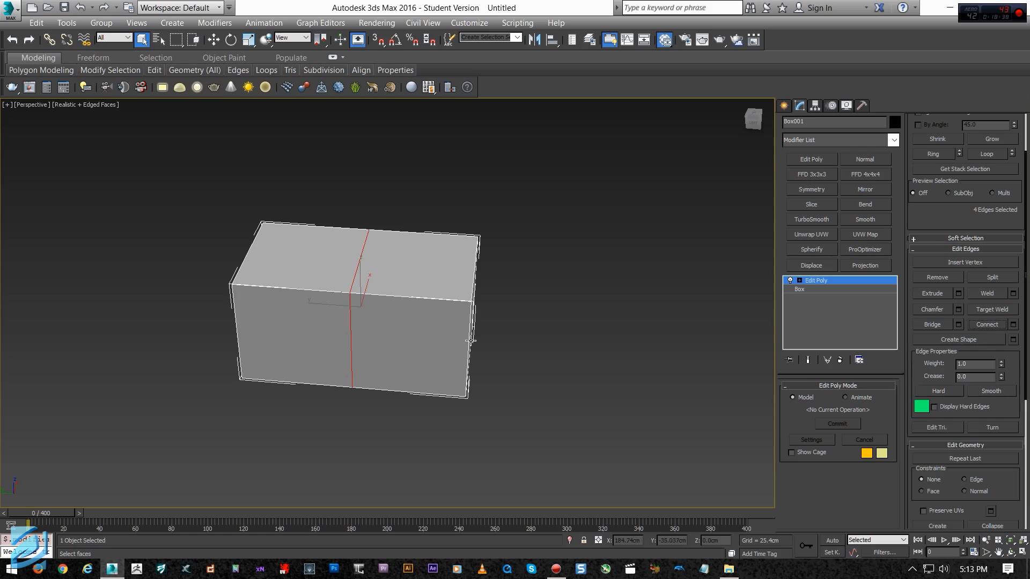
{"action": "middle_click_drag", "start_coordinate": [490, 349], "coordinate": [481, 359], "text": "alt"}
{"action": "key", "text": "ctrl+z"}
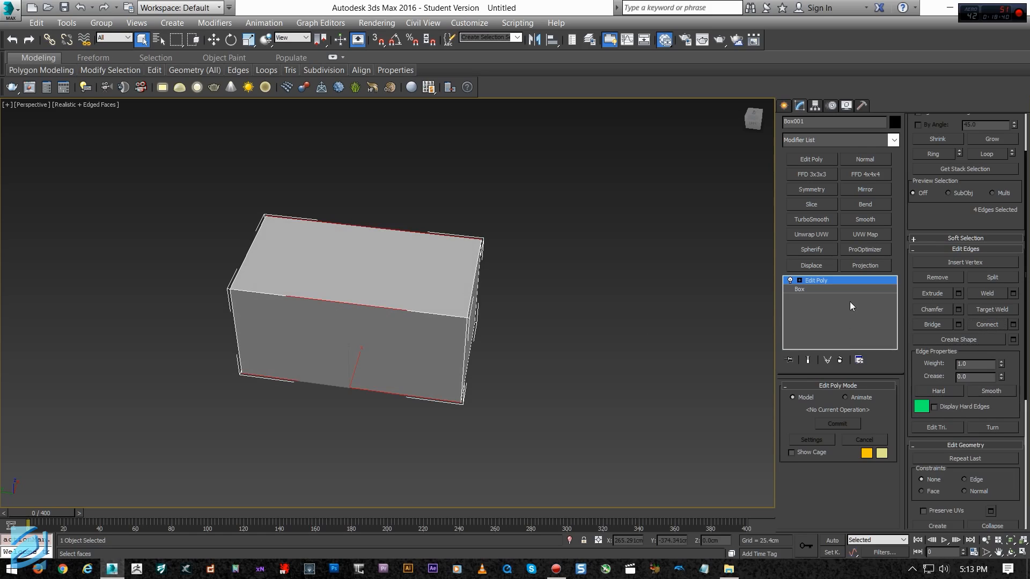
Enter polygon level and select the top polygon of the box
{"action": "left_click", "coordinate": [950, 296]}
{"action": "left_click", "coordinate": [411, 267]}
{"action": "key", "text": "4"}
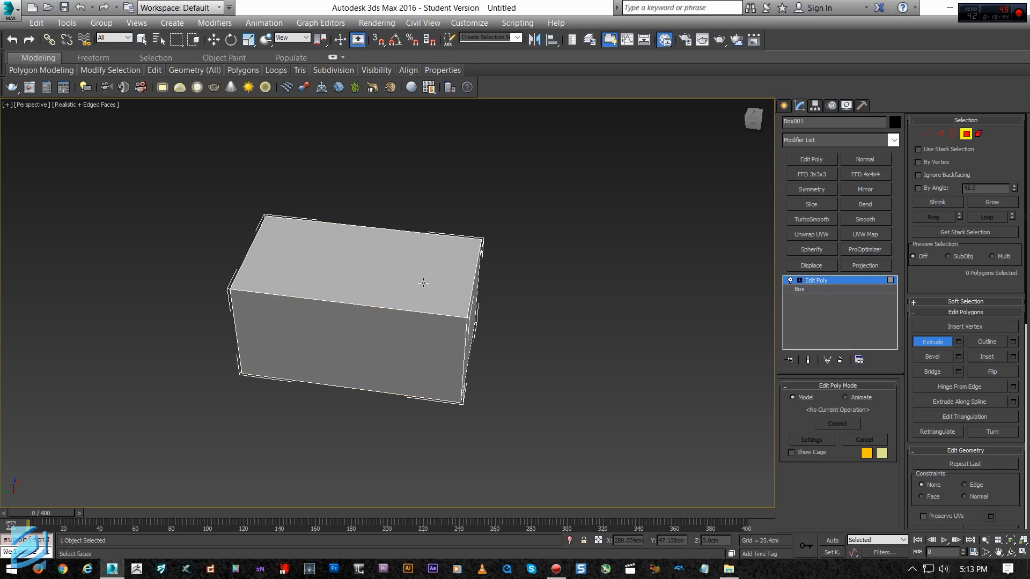
{"action": "left_click", "coordinate": [426, 282]}
{"action": "middle_click_drag", "start_coordinate": [447, 309], "coordinate": [412, 298], "text": "alt"}
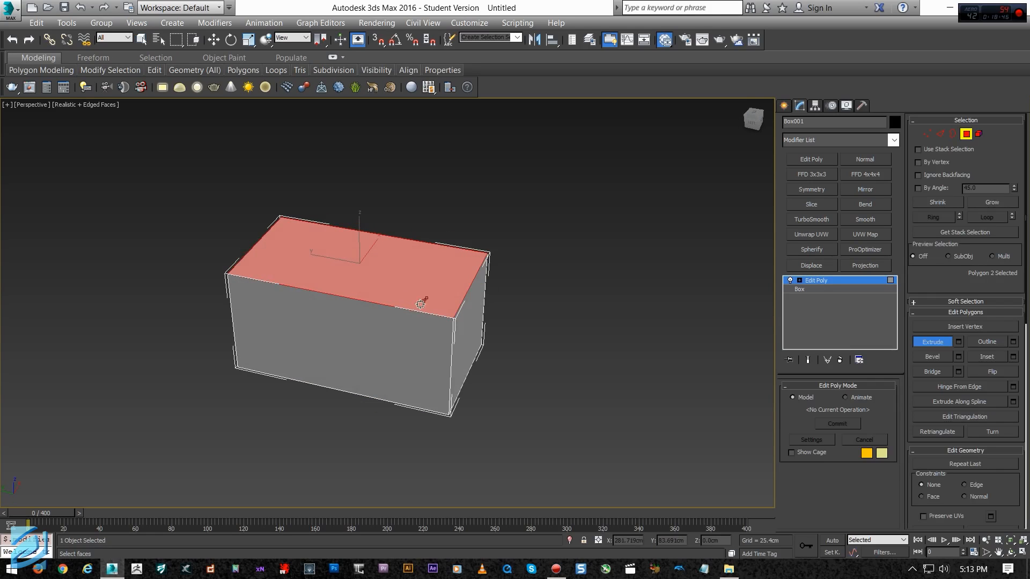
Try extruding the box's top polygon upward and beveling it inward, and undo both operations
{"action": "left_click_drag", "start_coordinate": [418, 272], "coordinate": [400, 161]}
{"action": "mouse_move", "coordinate": [425, 242]}
{"action": "middle_mouse_down", "text": "alt"}
{"action": "mouse_move", "coordinate": [437, 237]}
{"action": "mouse_move", "coordinate": [423, 251]}
{"action": "mouse_move", "coordinate": [429, 244]}
{"action": "middle_mouse_up", "text": "alt"}
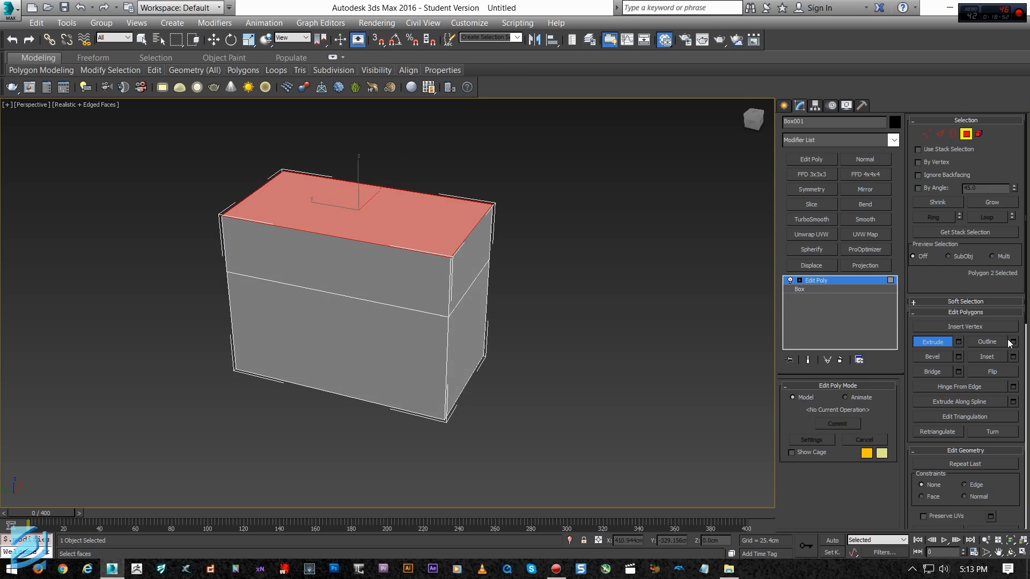
{"action": "left_click", "coordinate": [932, 357]}
{"action": "left_click_drag", "start_coordinate": [439, 220], "coordinate": [434, 169]}
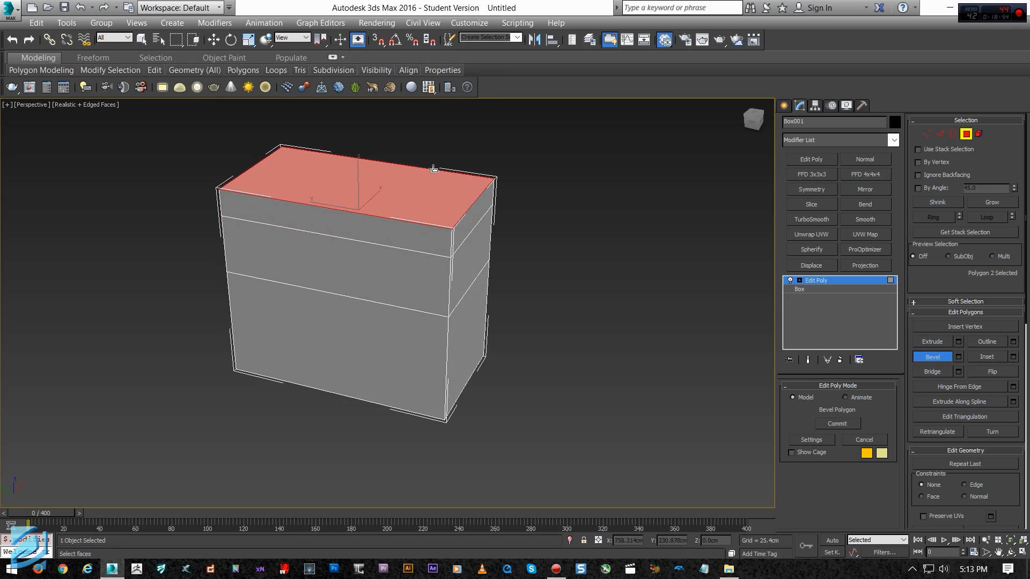
{"action": "left_click", "coordinate": [431, 199]}
{"action": "middle_click_drag", "start_coordinate": [512, 313], "coordinate": [531, 314]}
{"action": "scroll", "coordinate": [531, 314], "scroll_direction": "down", "scroll_amount": 1}
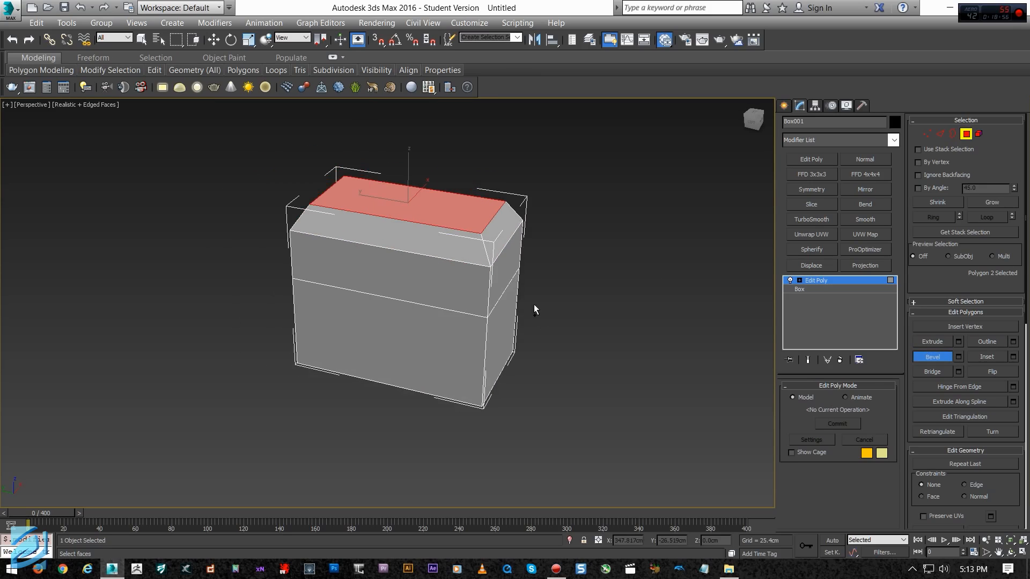
{"action": "key", "text": "q"}
{"action": "key", "text": "ctrl+z"}
{"action": "key", "text": "ctrl+z"}
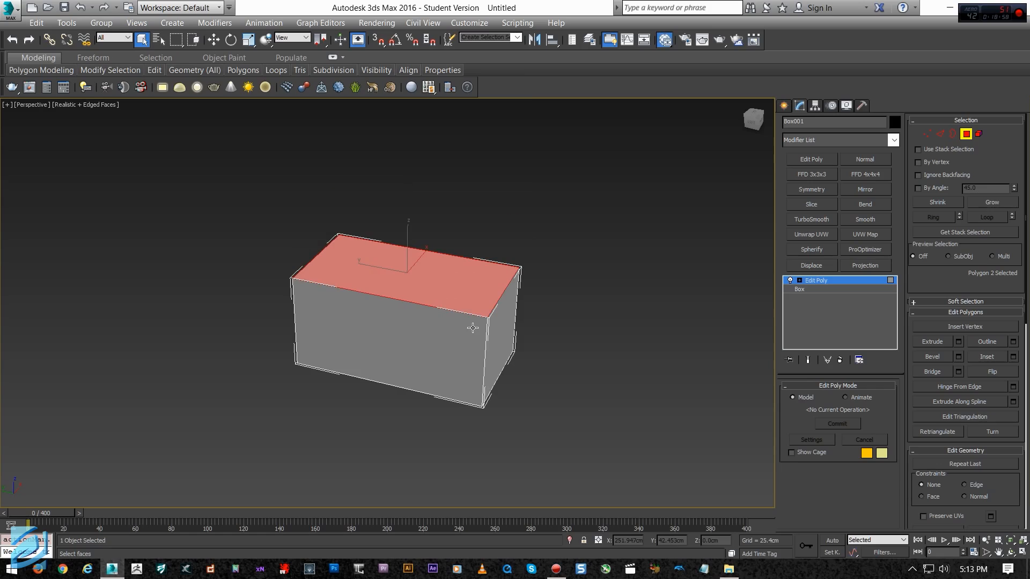
Extrude the box's top polygon upward into two stacked sections, undoing the surplus extrusions
{"action": "key", "text": "shift+e"}
{"action": "left_click_drag", "start_coordinate": [441, 275], "coordinate": [415, 199]}
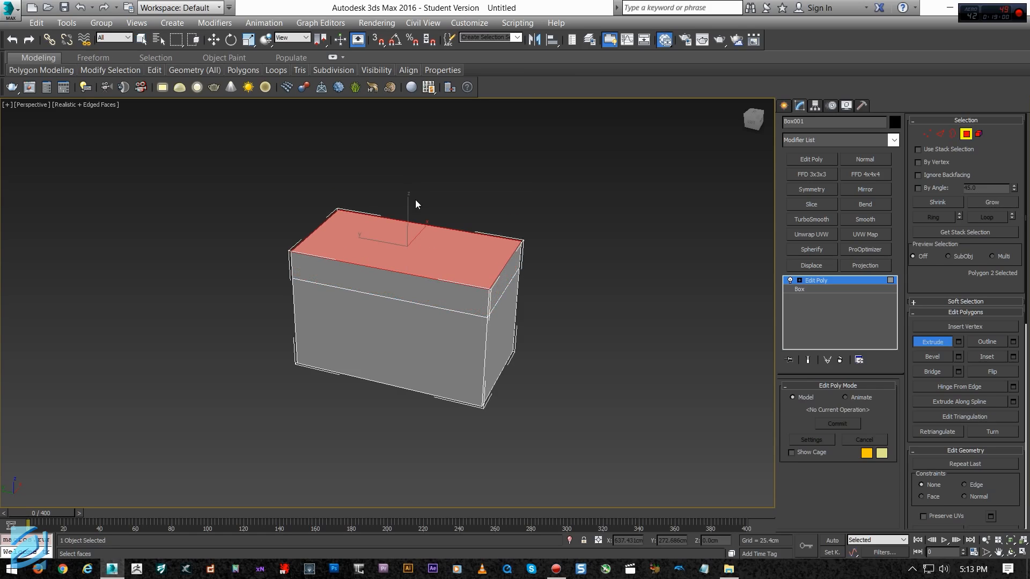
{"action": "left_click_drag", "start_coordinate": [446, 252], "coordinate": [445, 187]}
{"action": "left_click_drag", "start_coordinate": [453, 234], "coordinate": [451, 178]}
{"action": "key", "text": "ctrl+z"}
{"action": "key", "text": "ctrl+z"}
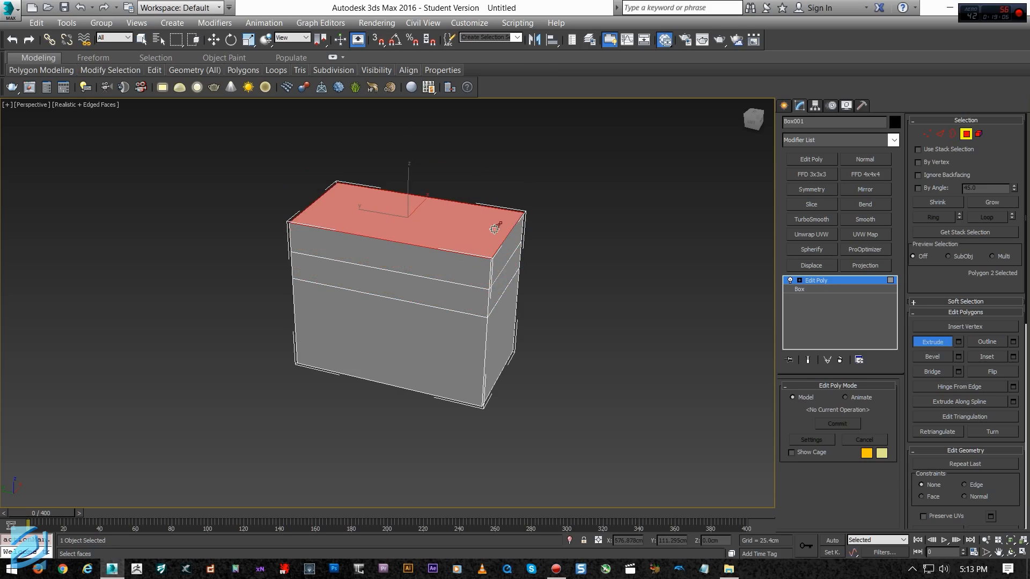
{"action": "key", "text": "ctrl+z"}
{"action": "left_click_drag", "start_coordinate": [440, 243], "coordinate": [428, 172]}
Bevel the top polygon upward and inward to form a tapered shoulder
{"action": "key", "text": "ctrl+shift+b"}
{"action": "left_click", "coordinate": [429, 186]}
{"action": "middle_click_drag", "start_coordinate": [429, 186], "coordinate": [587, 309], "text": "alt"}
Inset the top polygon slightly to leave a narrow rim around it
{"action": "left_click_drag", "start_coordinate": [926, 278], "coordinate": [926, 208]}
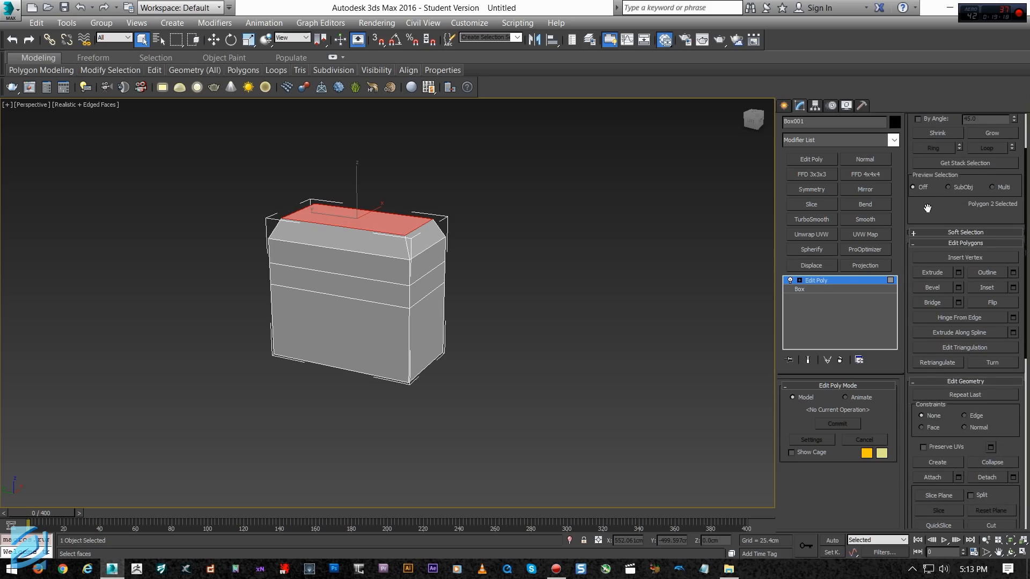
{"action": "middle_click_drag", "start_coordinate": [465, 303], "coordinate": [534, 300], "text": "alt"}
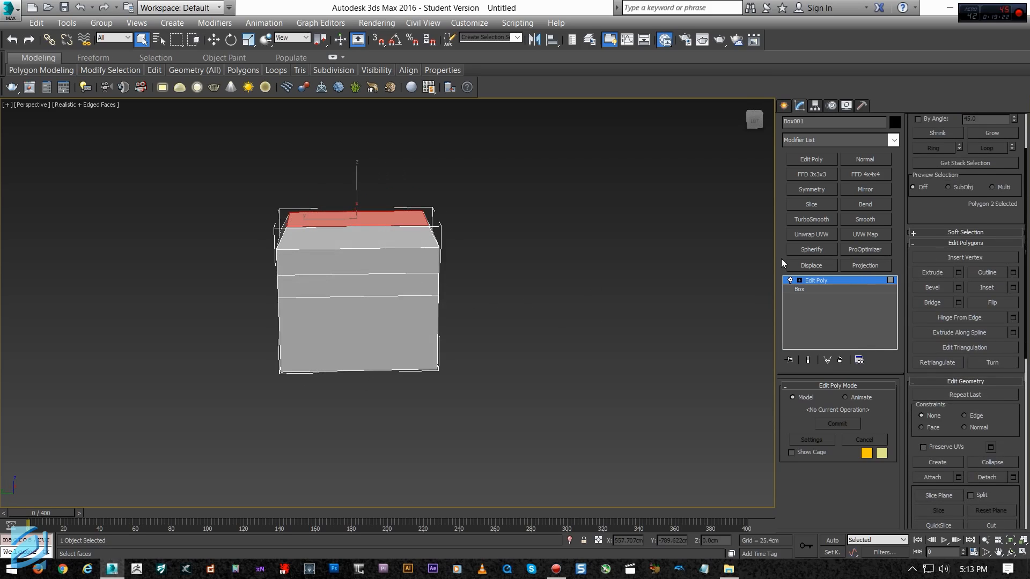
{"action": "left_click_drag", "start_coordinate": [940, 240], "coordinate": [937, 317]}
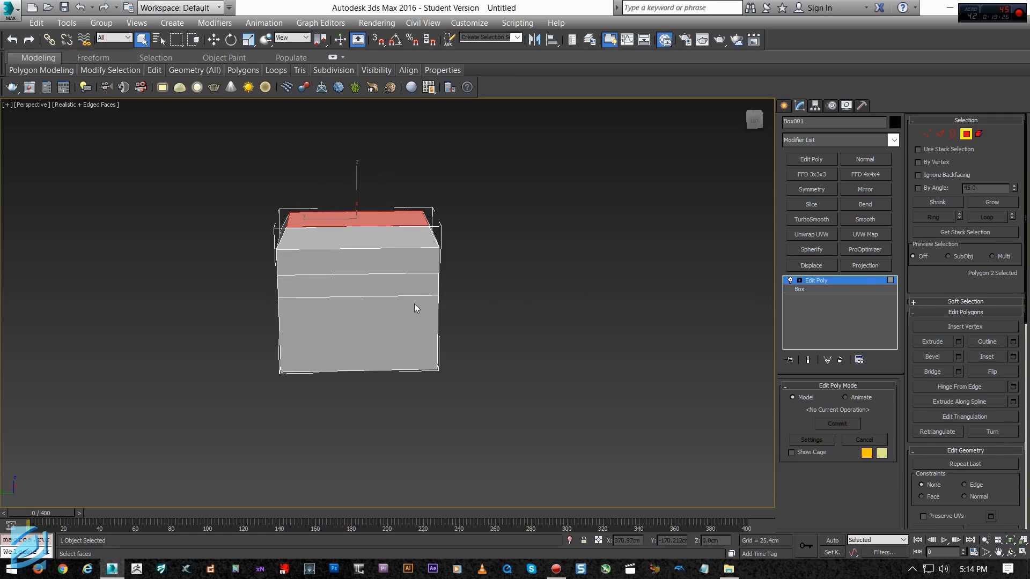
{"action": "middle_click_drag", "start_coordinate": [384, 285], "coordinate": [395, 294], "text": "alt"}
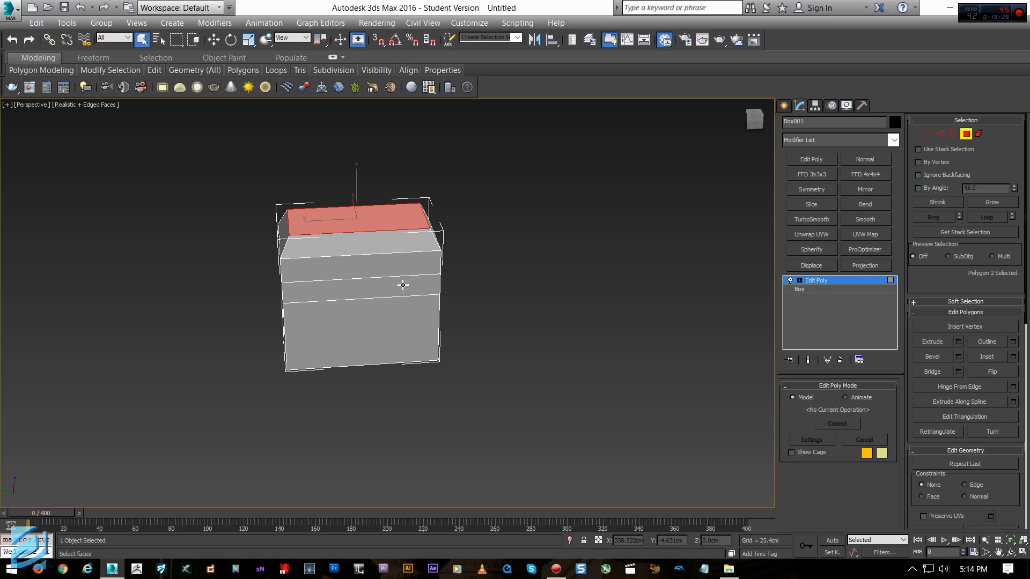
{"action": "key", "text": "i"}
{"action": "left_click_drag", "start_coordinate": [398, 213], "coordinate": [403, 225]}
{"action": "middle_click_drag", "start_coordinate": [403, 225], "coordinate": [334, 296], "text": "alt"}
{"action": "scroll", "coordinate": [337, 294], "scroll_direction": "up", "scroll_amount": 2}
{"action": "key", "text": "q"}
Extrude the inset top polygon upward into a short neck and activate the Move tool
{"action": "middle_click_drag", "start_coordinate": [492, 344], "coordinate": [453, 302], "text": "alt"}
{"action": "key", "text": "shift+e"}
{"action": "left_click_drag", "start_coordinate": [382, 256], "coordinate": [380, 222]}
{"action": "key", "text": "w"}
{"action": "middle_click_drag", "start_coordinate": [484, 295], "coordinate": [445, 326], "text": "alt"}
{"action": "scroll", "coordinate": [435, 262], "scroll_direction": "down", "scroll_amount": 3}
{"action": "scroll", "coordinate": [420, 320], "scroll_direction": "down", "scroll_amount": 2}
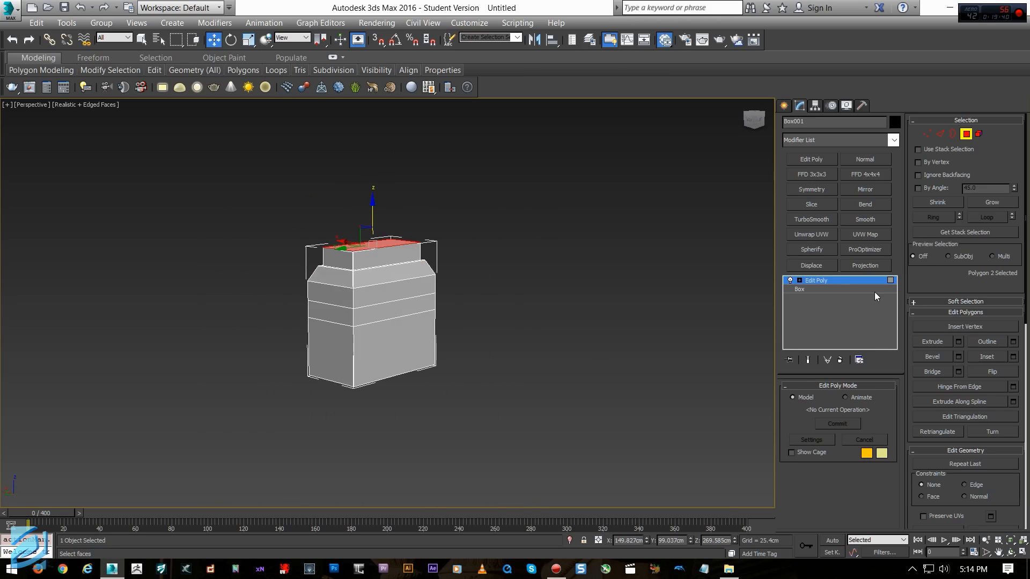
Leave polygon level so the whole Edit Poly object is selected
{"action": "middle_click_drag", "start_coordinate": [429, 239], "coordinate": [472, 272], "text": "alt"}
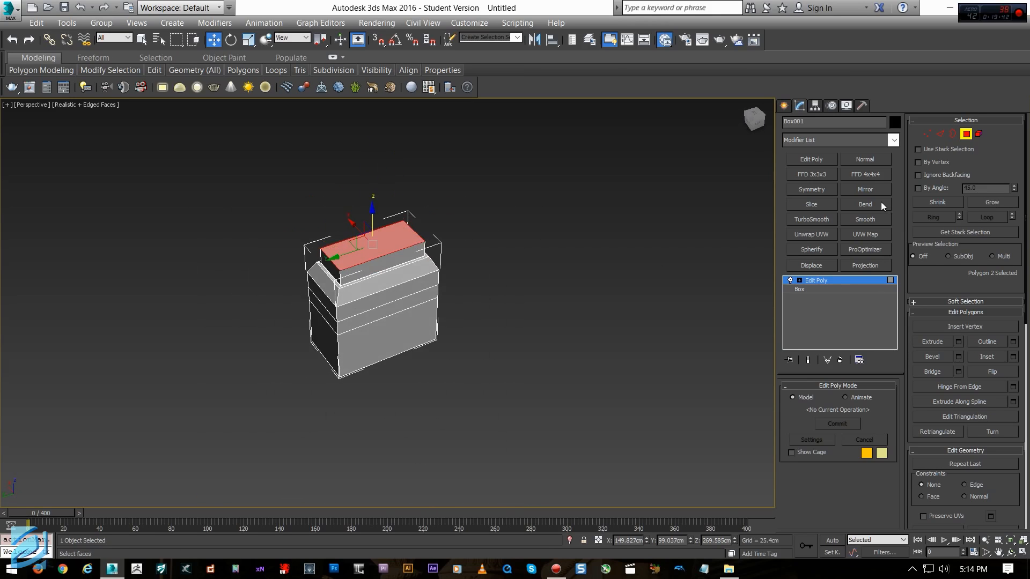
{"action": "middle_click_drag", "start_coordinate": [576, 246], "coordinate": [670, 279]}
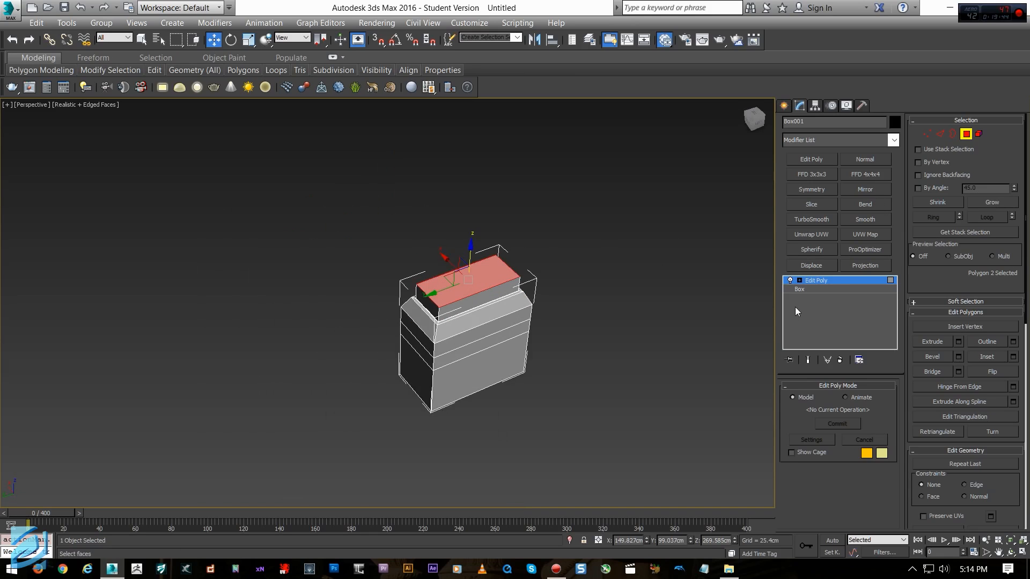
{"action": "left_click", "coordinate": [819, 280]}
{"action": "middle_click_drag", "start_coordinate": [515, 365], "coordinate": [513, 305], "text": "alt"}
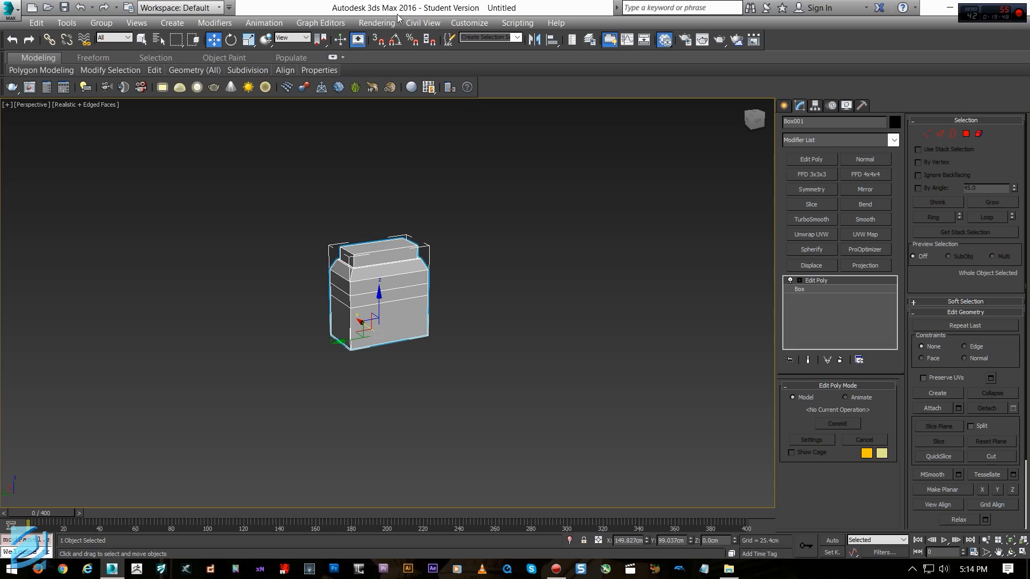
Open the Customize User Interface window and browse the keyboard shortcut actions in the Main UI group
{"action": "left_click", "coordinate": [469, 23]}
{"action": "left_click", "coordinate": [469, 37]}
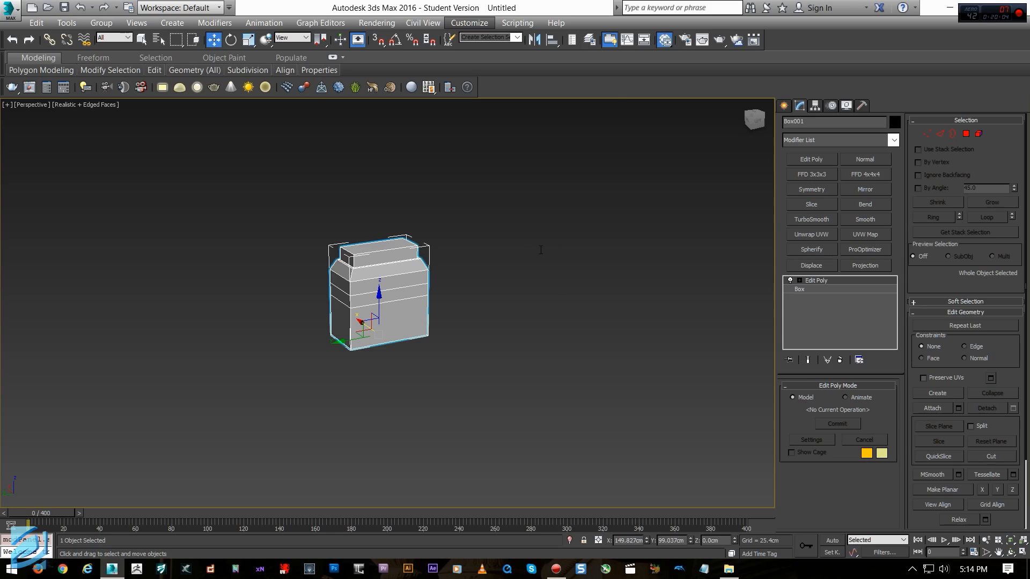
{"action": "left_click_drag", "start_coordinate": [371, 102], "coordinate": [542, 130]}
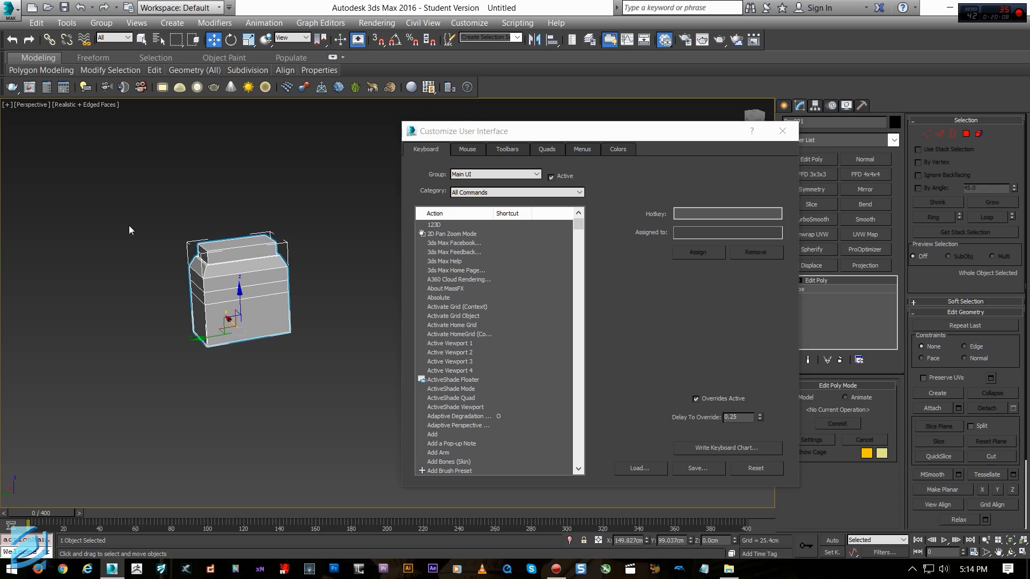
{"action": "mouse_move", "coordinate": [280, 277]}
{"action": "middle_mouse_down", "text": "alt"}
{"action": "mouse_move", "coordinate": [337, 298]}
{"action": "mouse_move", "coordinate": [322, 283]}
{"action": "mouse_move", "coordinate": [260, 279]}
{"action": "mouse_move", "coordinate": [277, 238]}
{"action": "mouse_move", "coordinate": [278, 274]}
{"action": "middle_mouse_up", "text": "alt"}
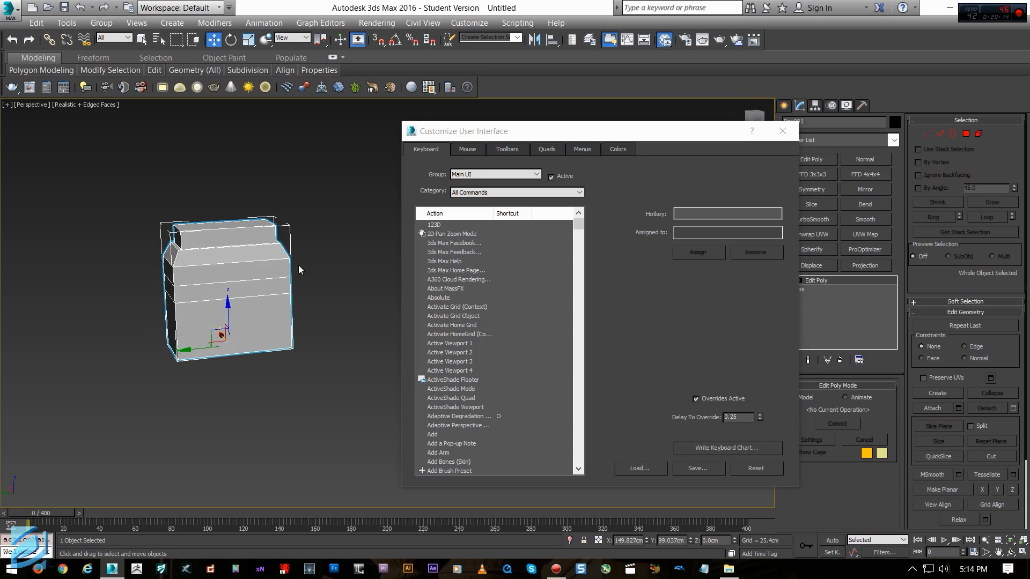
{"action": "left_click_drag", "start_coordinate": [446, 134], "coordinate": [303, 127]}
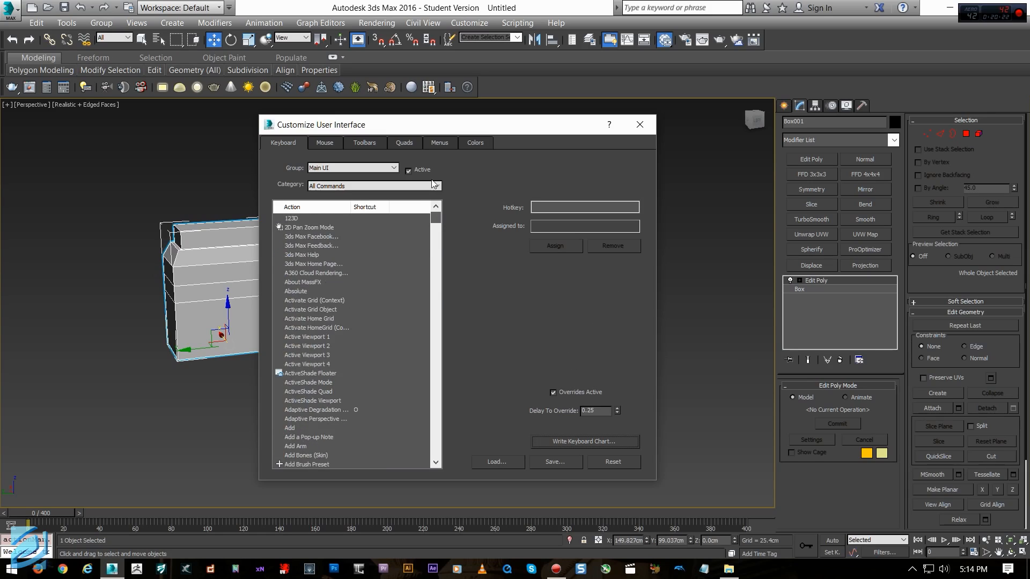
{"action": "left_click", "coordinate": [332, 264]}
{"action": "scroll", "coordinate": [334, 341], "scroll_direction": "down", "scroll_amount": 3}
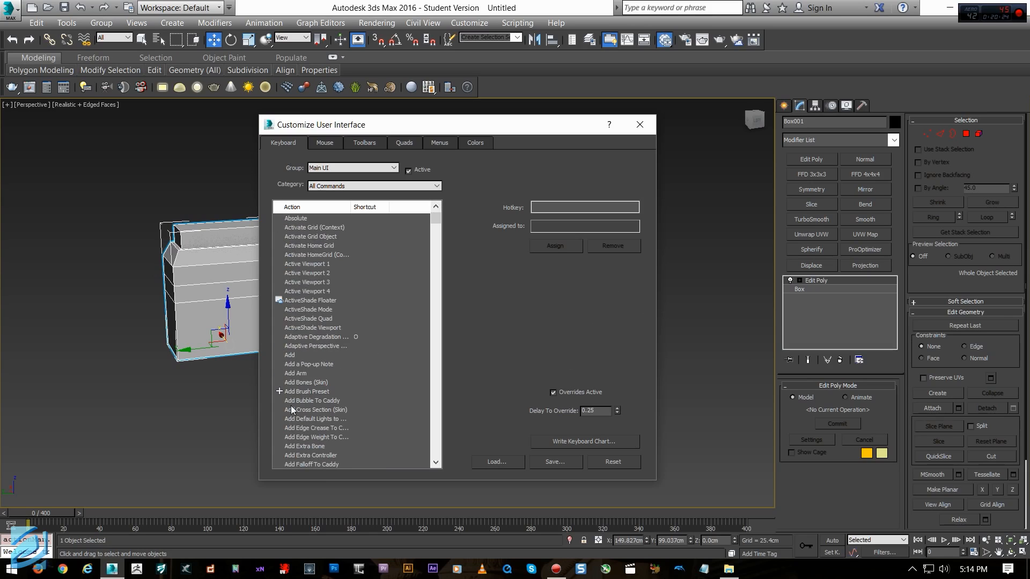
Try saving the keyboard shortcuts as a .kbdx file on the Desktop, and cancel
{"action": "left_click", "coordinate": [554, 462]}
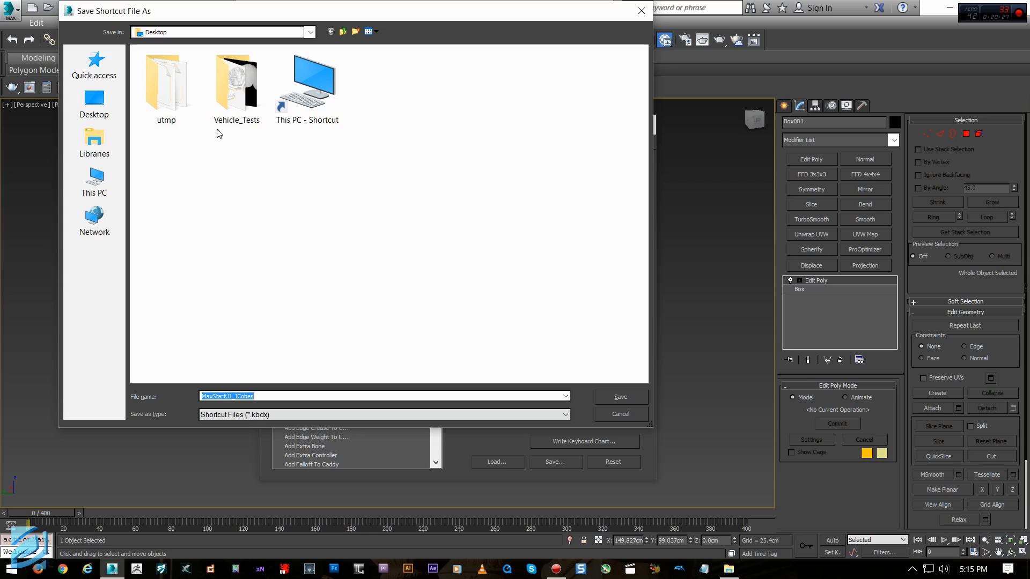
{"action": "left_click", "coordinate": [205, 33]}
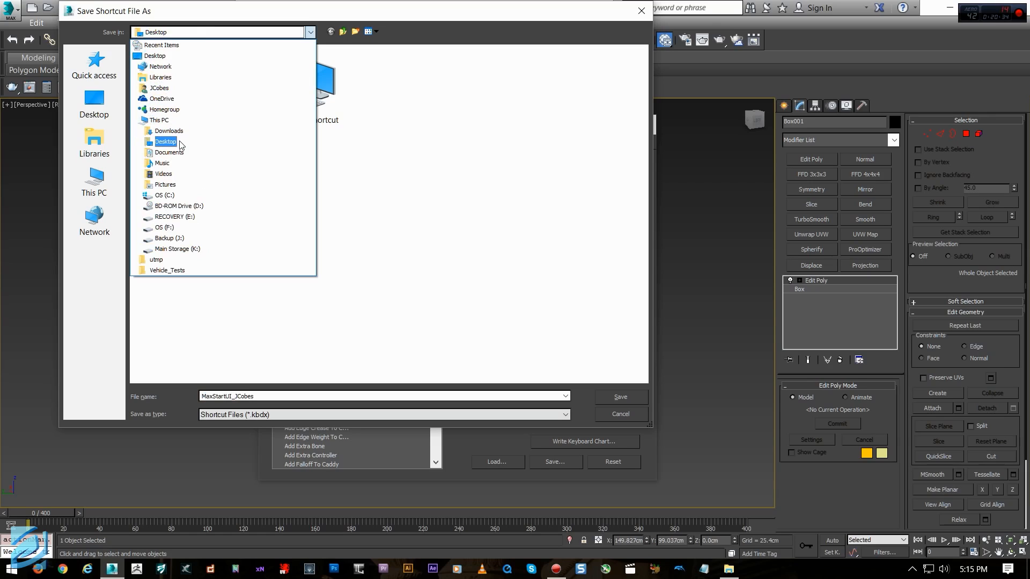
{"action": "left_click", "coordinate": [178, 144]}
{"action": "left_click", "coordinate": [276, 397]}
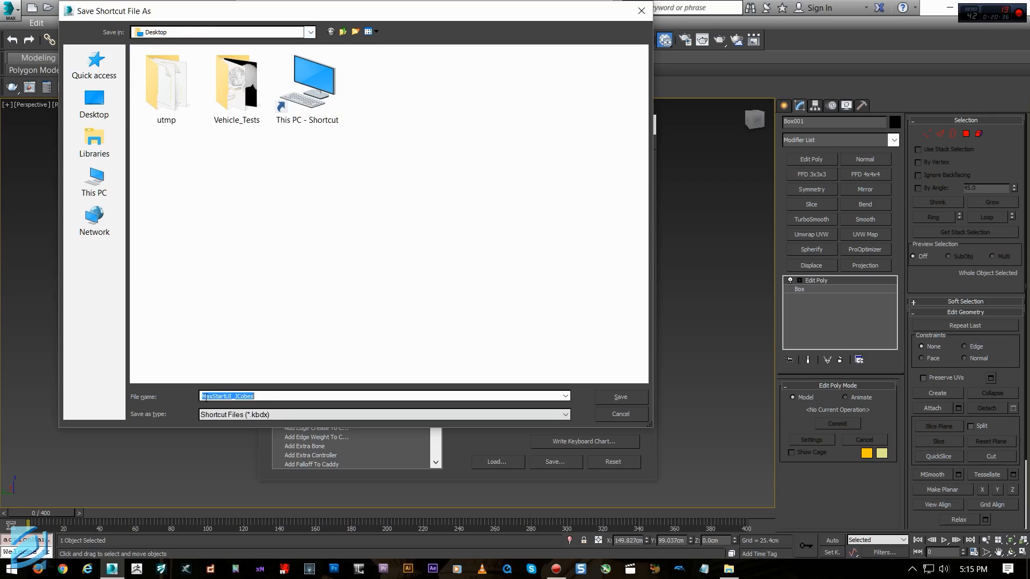
{"action": "left_click", "coordinate": [267, 396]}
{"action": "left_click", "coordinate": [231, 33]}
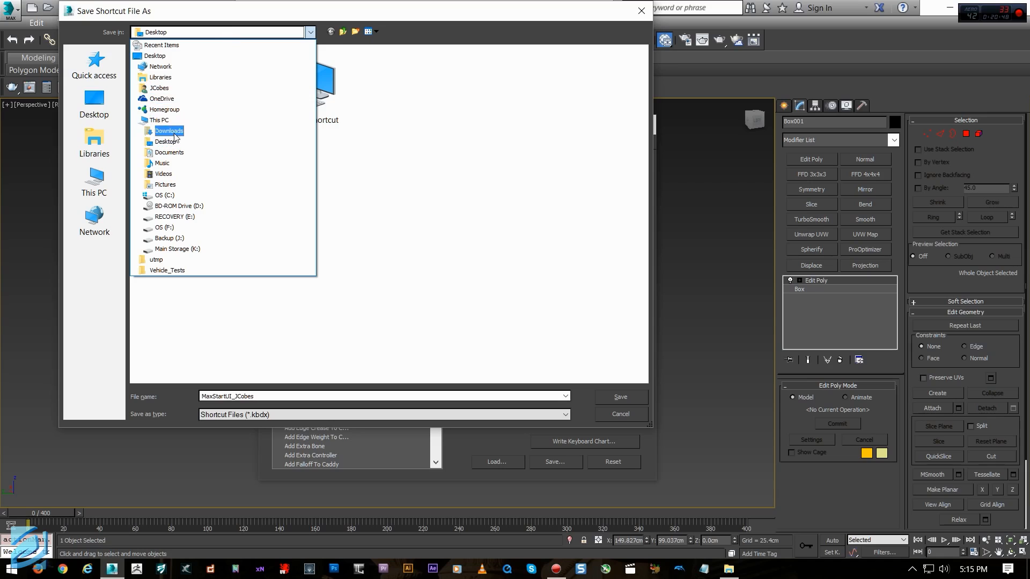
{"action": "left_click", "coordinate": [417, 263]}
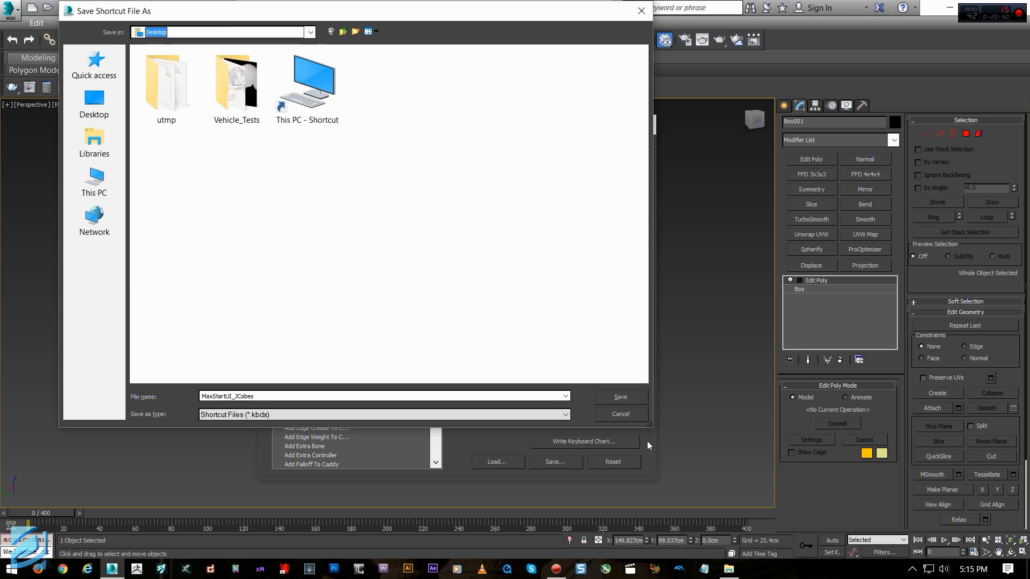
{"action": "left_click", "coordinate": [640, 412]}
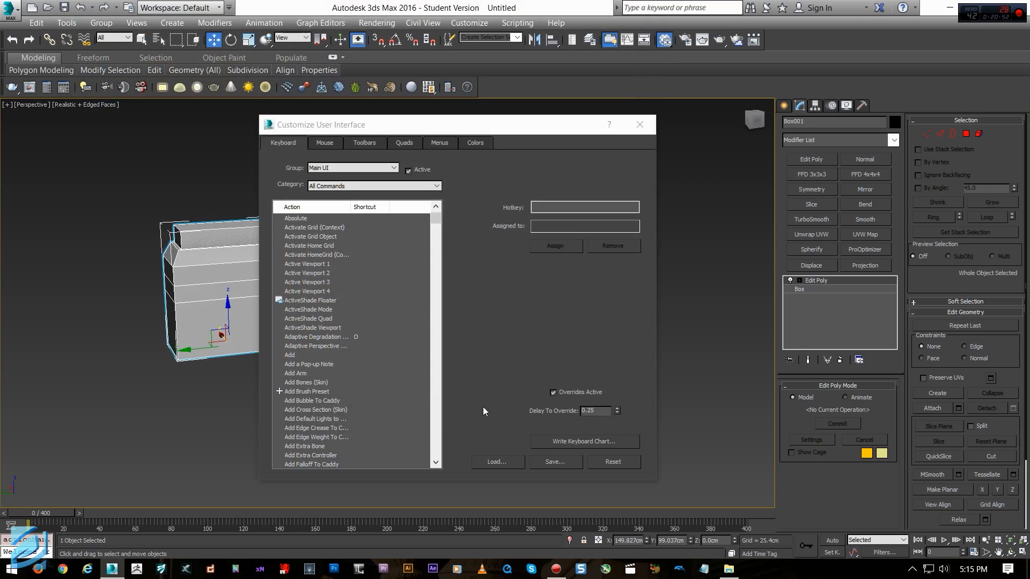
Cancel loading a shortcut file and save the keyboard shortcuts as a .kbdx file on the Desktop
{"action": "left_click", "coordinate": [508, 462]}
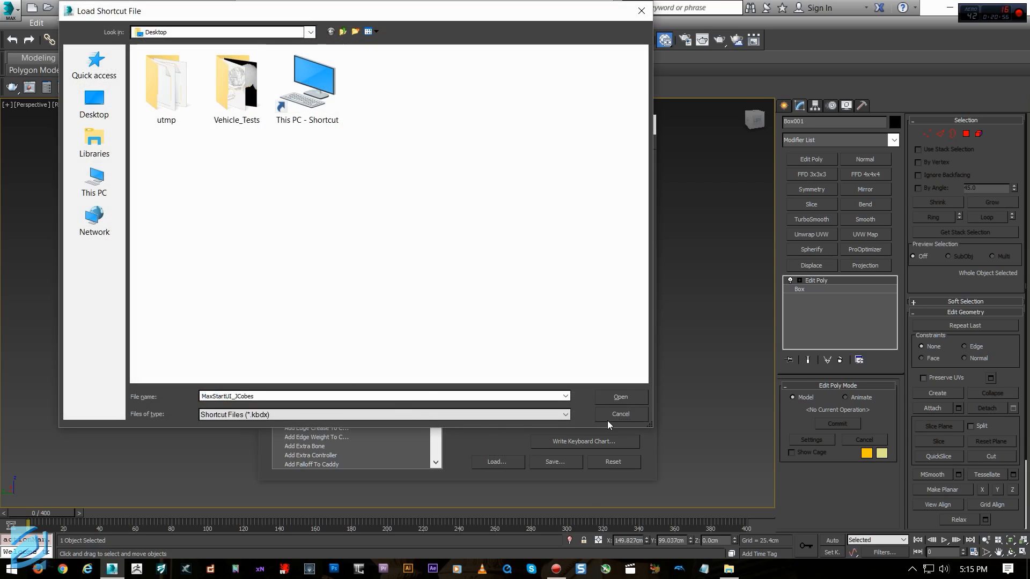
{"action": "left_click", "coordinate": [607, 419]}
{"action": "left_click", "coordinate": [553, 461]}
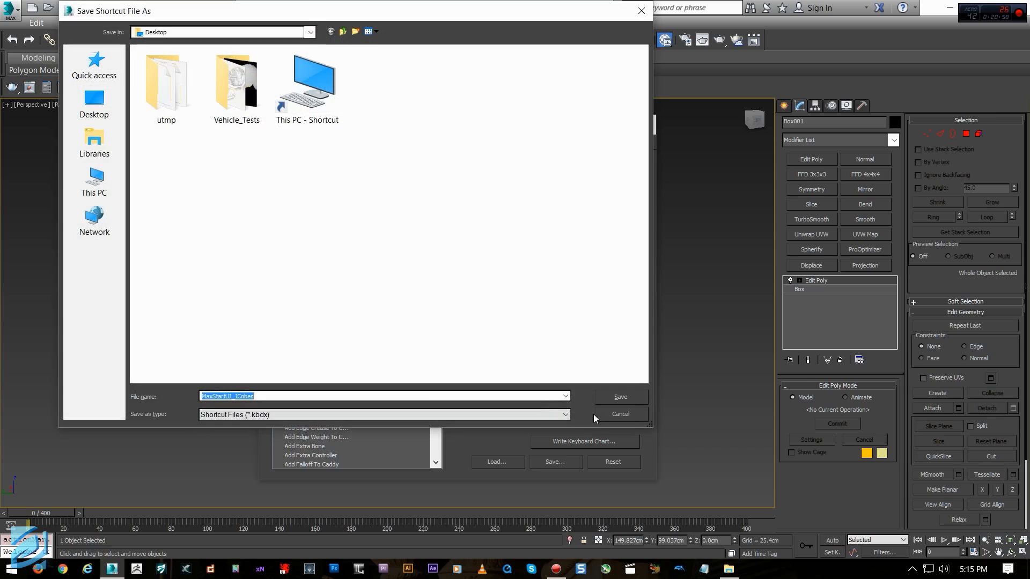
{"action": "left_click", "coordinate": [635, 416]}
Delete the saved .kbdx shortcut file from the Desktop while choosing a file to load, and cancel the loading
{"action": "left_click", "coordinate": [488, 463]}
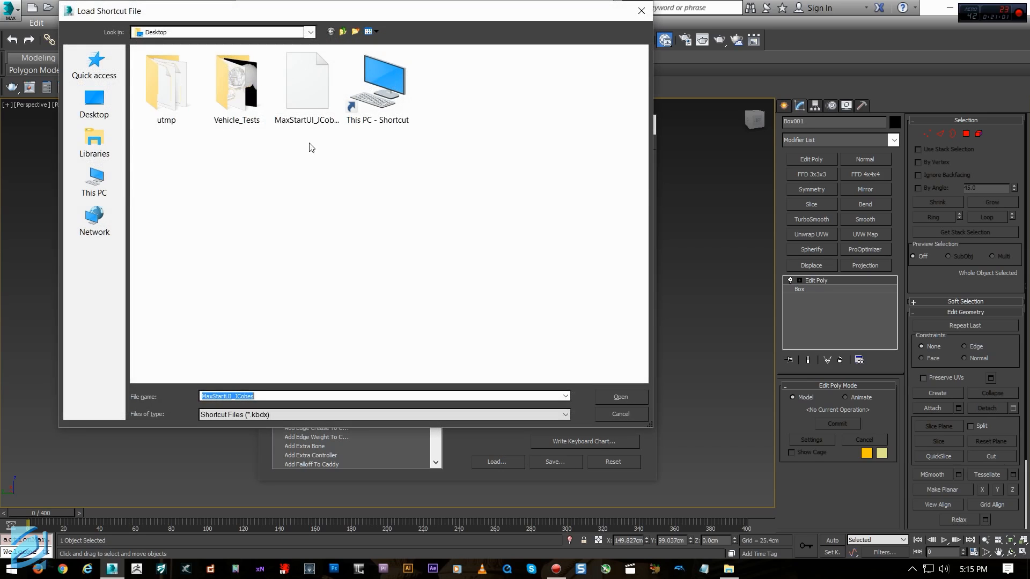
{"action": "left_click", "coordinate": [315, 121]}
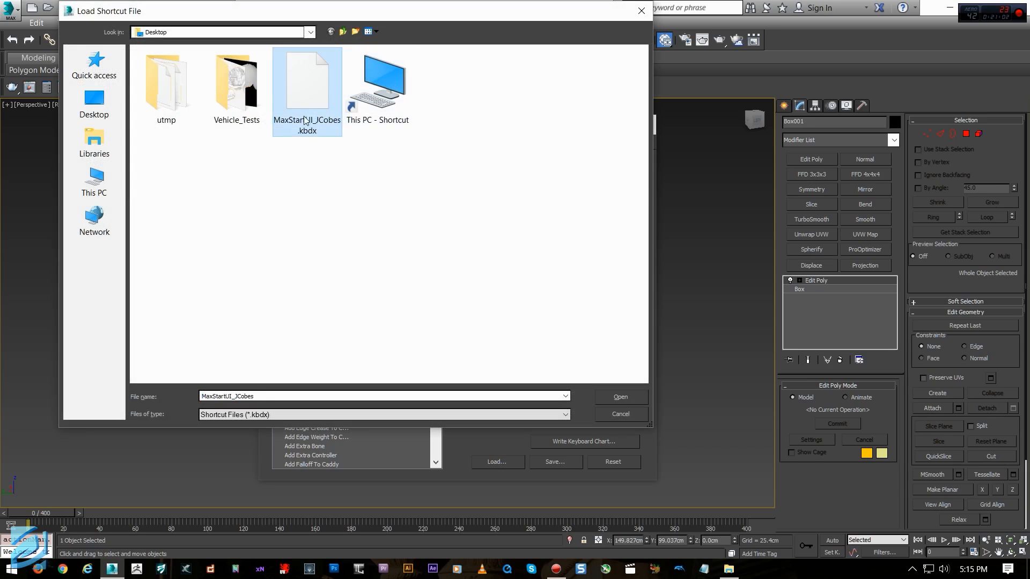
{"action": "key", "text": "Delete"}
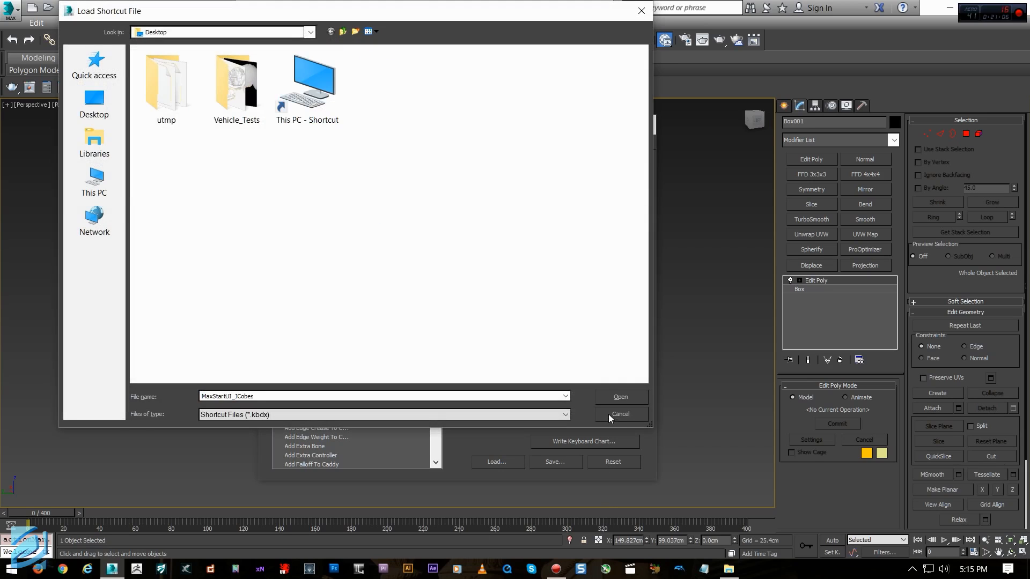
{"action": "left_click", "coordinate": [612, 414]}
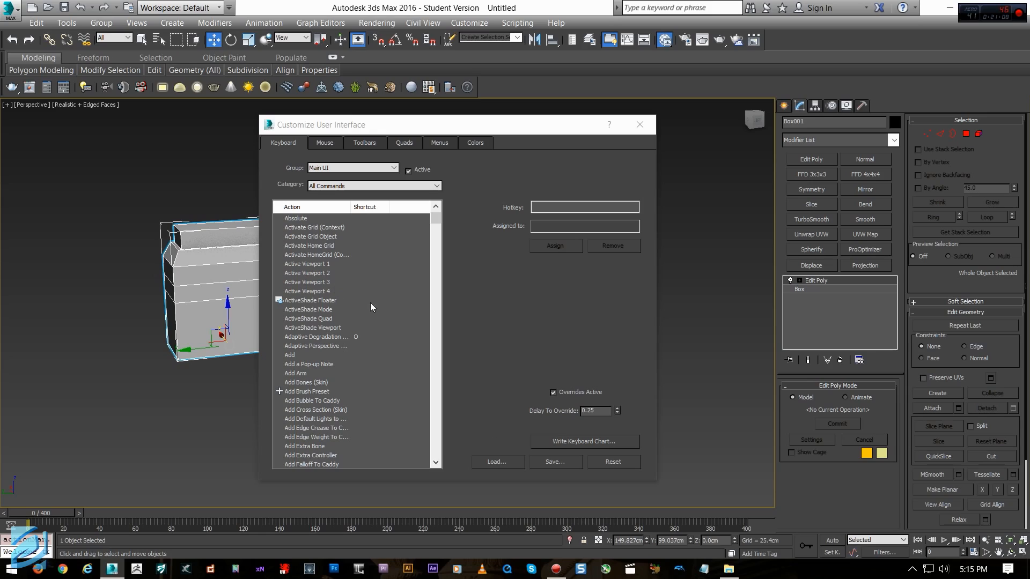
Examine the keyboard actions and the Mouse, Toolbars, Quads, Menus and Colors customization settings
{"action": "left_click", "coordinate": [315, 301]}
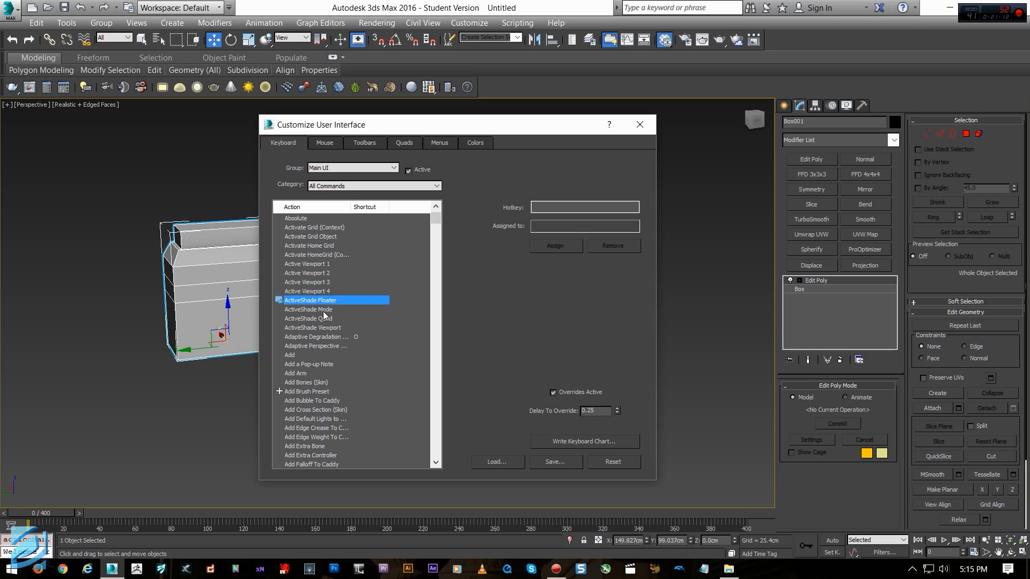
{"action": "left_click", "coordinate": [325, 143]}
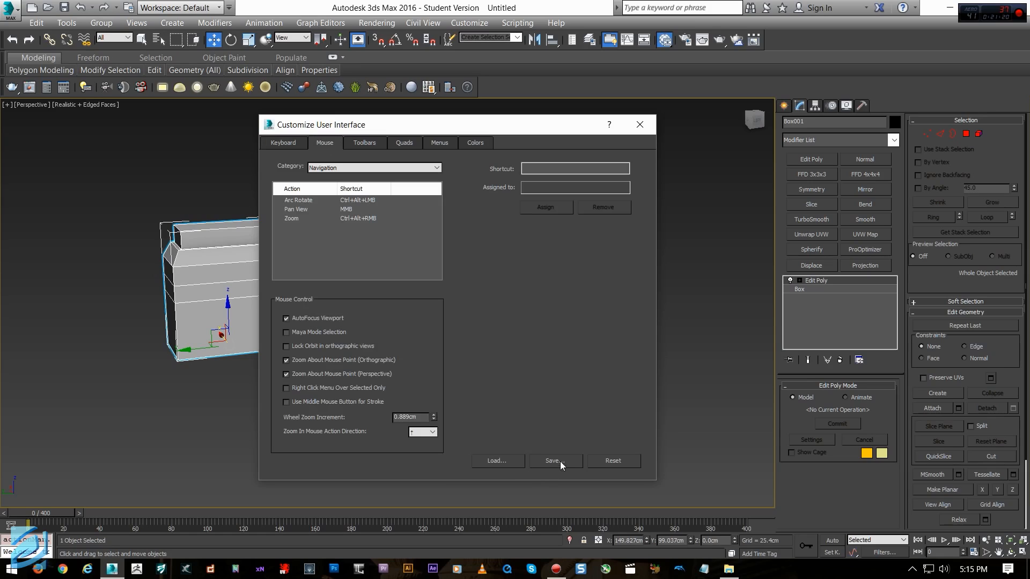
{"action": "left_click", "coordinate": [365, 143]}
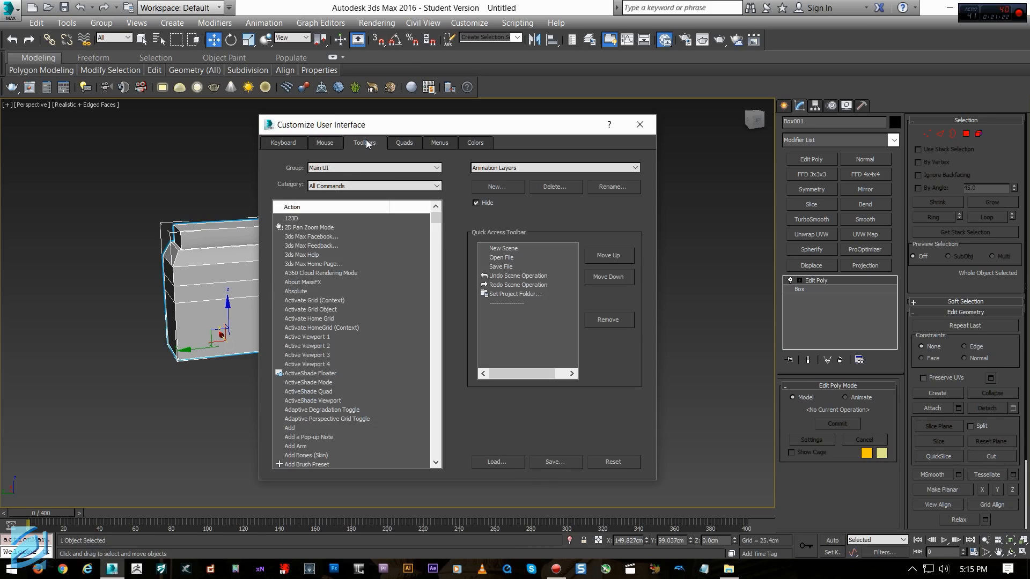
{"action": "left_click", "coordinate": [401, 143]}
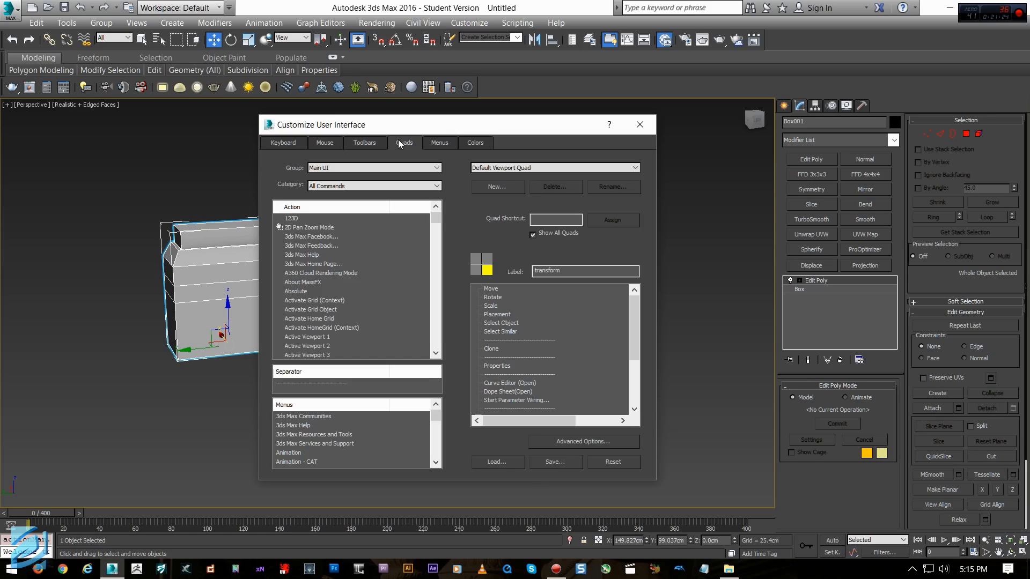
{"action": "left_click", "coordinate": [445, 142]}
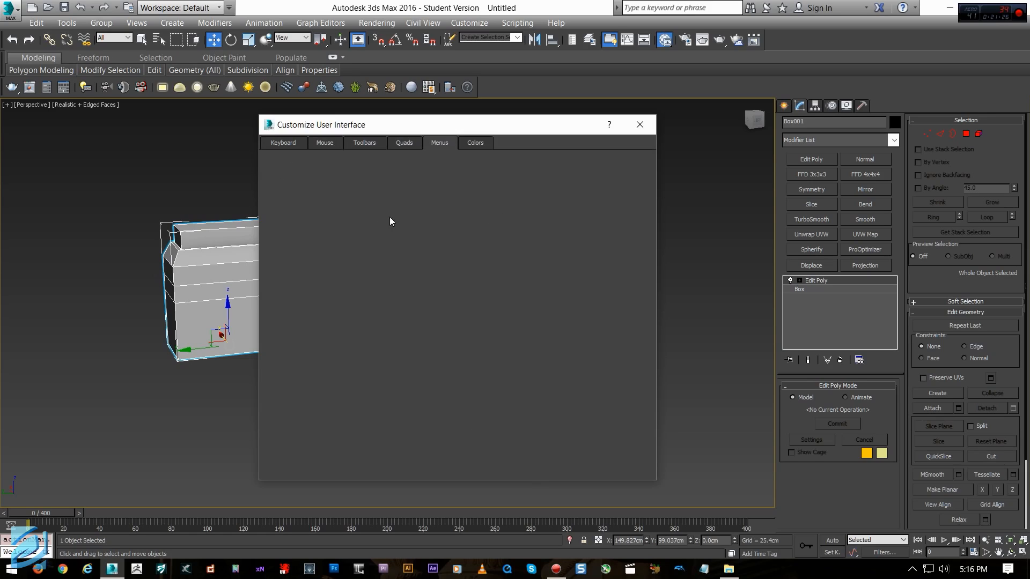
{"action": "left_click", "coordinate": [479, 141]}
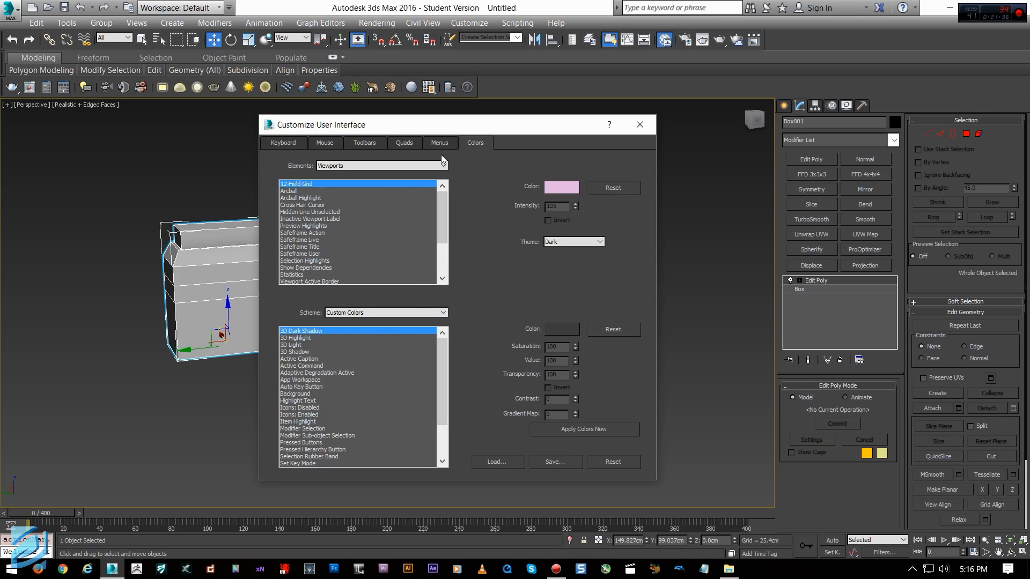
Try a saturation of 95 for the 3D Dark Shadow custom colour and reset the colour
{"action": "left_click", "coordinate": [566, 329]}
{"action": "left_click_drag", "start_coordinate": [405, 130], "coordinate": [427, 138]}
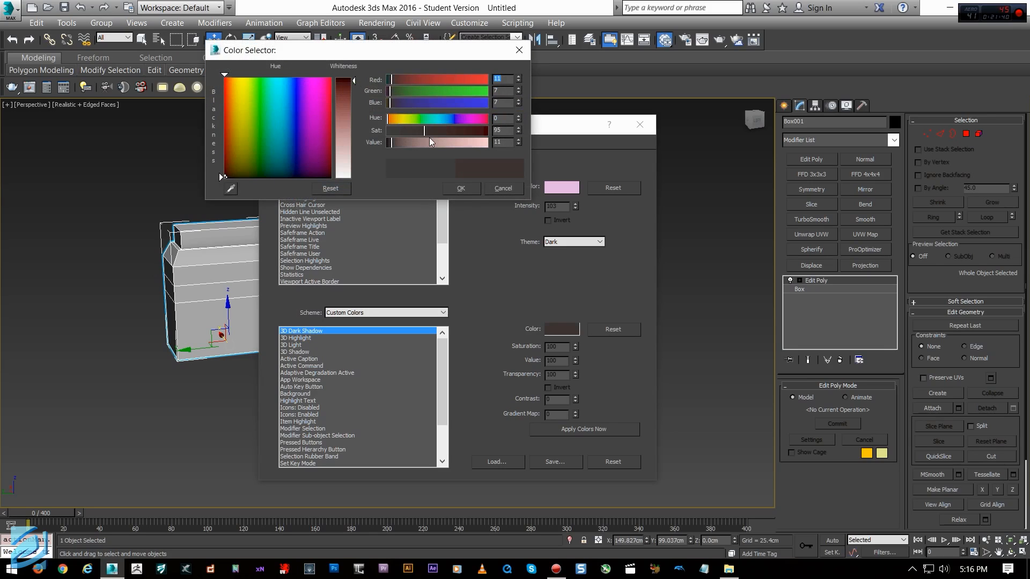
{"action": "left_click", "coordinate": [471, 190]}
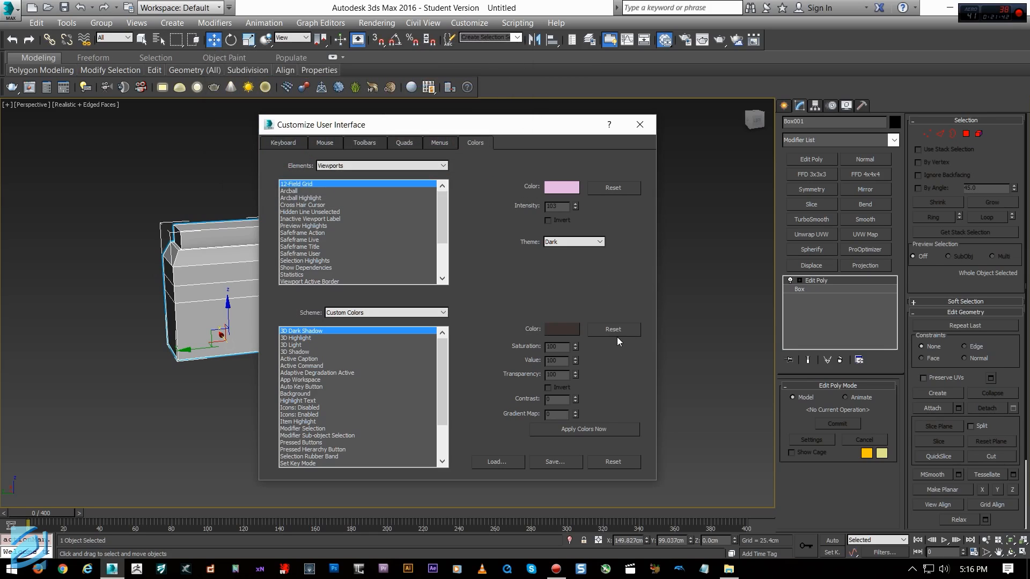
{"action": "left_click_drag", "start_coordinate": [515, 129], "coordinate": [464, 117]}
{"action": "left_click", "coordinate": [570, 315]}
Look through the Menus and Quads customization settings and close the Customize User Interface window
{"action": "left_click", "coordinate": [388, 132]}
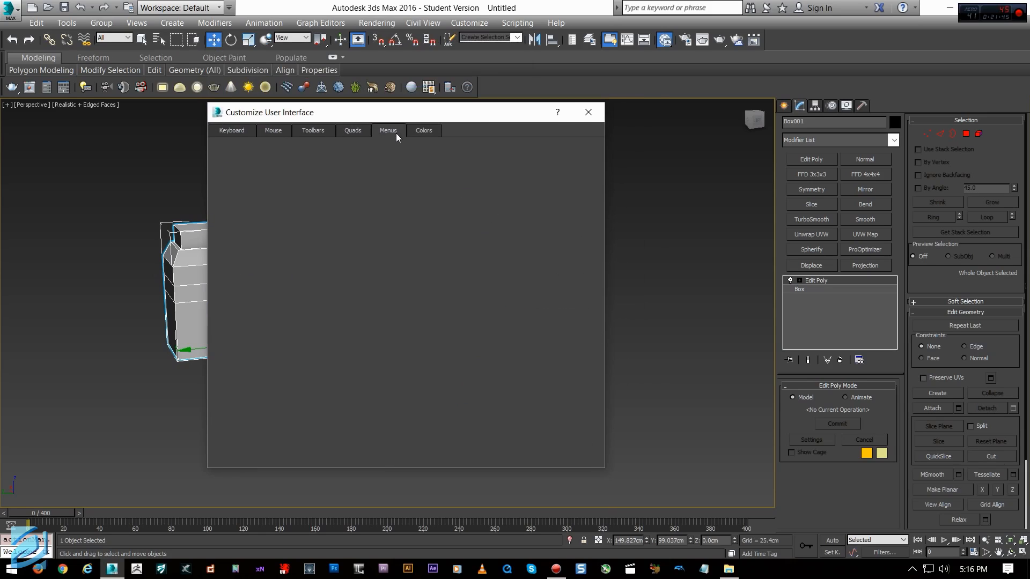
{"action": "left_click", "coordinate": [352, 130]}
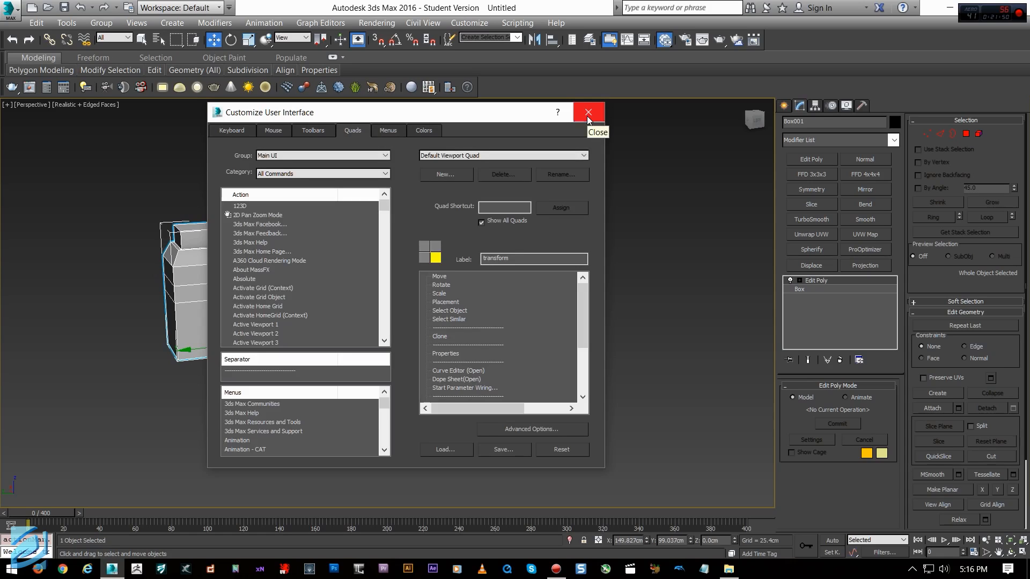
{"action": "left_click", "coordinate": [588, 113]}
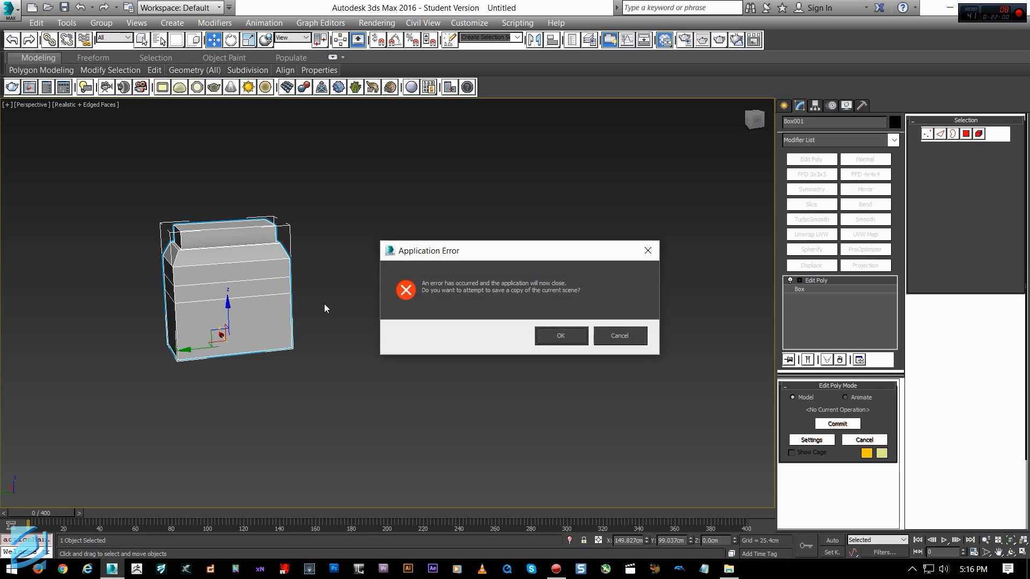
Accept saving a copy of the scene after the application error and dismiss the error report without sending it
{"action": "left_click", "coordinate": [578, 339]}
{"action": "left_click", "coordinate": [626, 359]}
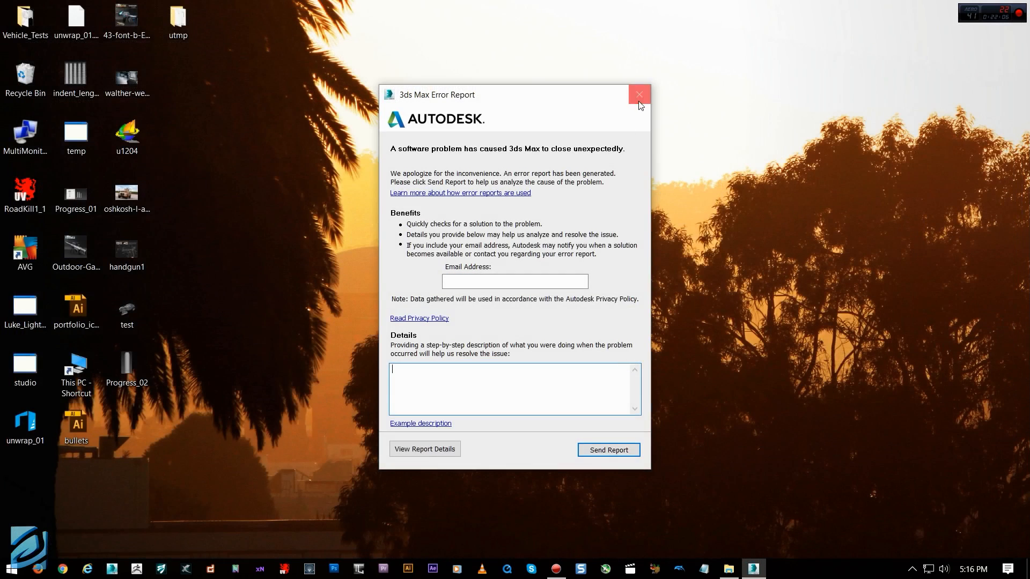
{"action": "left_click", "coordinate": [639, 95]}
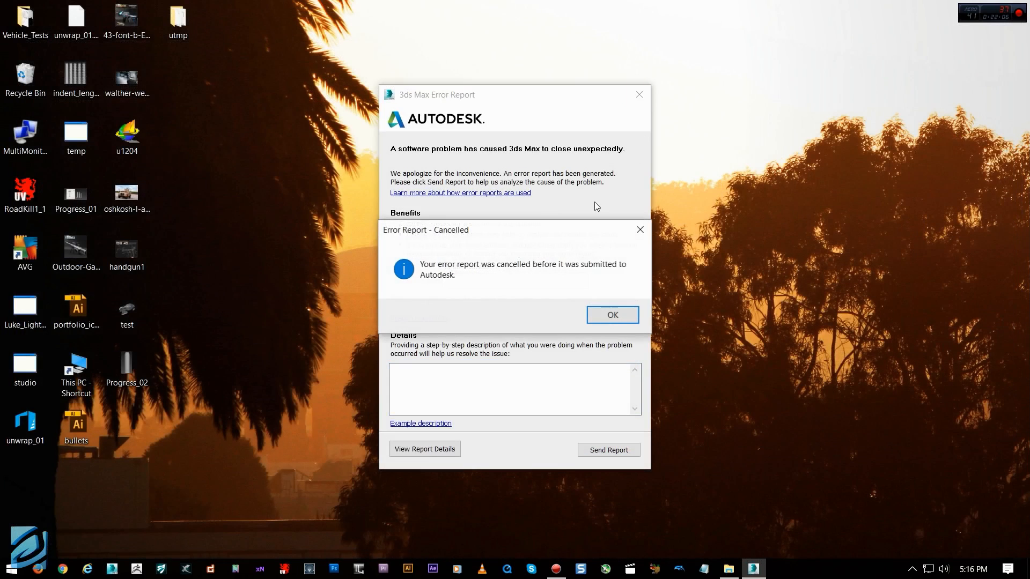
{"action": "left_click", "coordinate": [595, 316]}
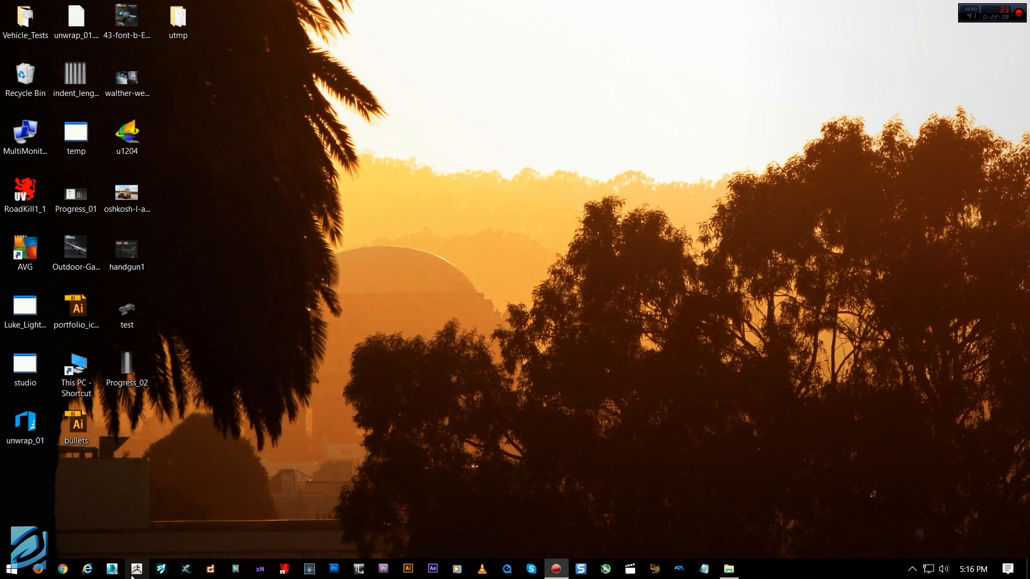
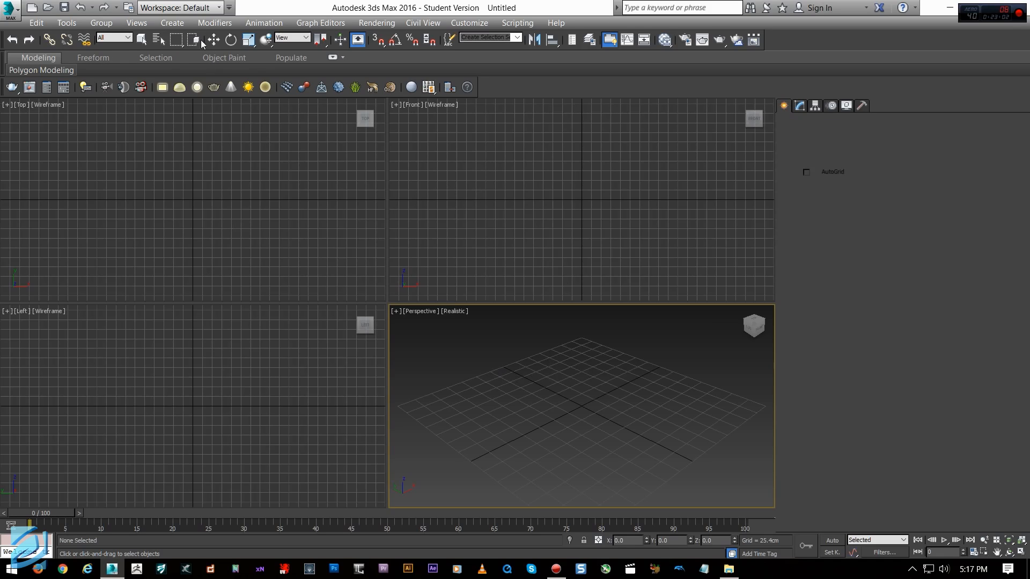
Activate the Perspective viewport in the empty scene and maximize it
{"action": "left_click", "coordinate": [477, 252]}
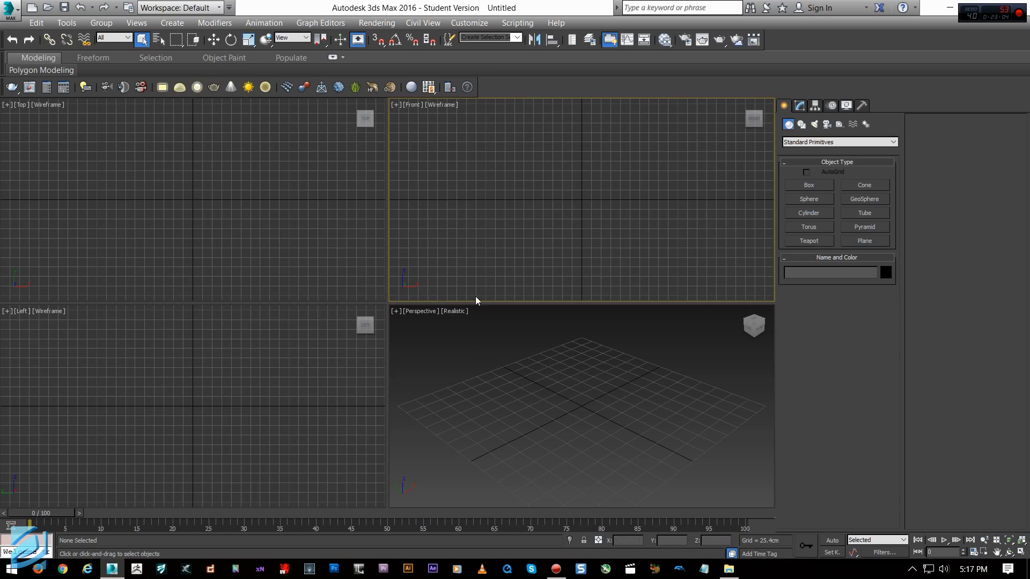
{"action": "left_click", "coordinate": [509, 383]}
{"action": "left_click", "coordinate": [293, 388]}
{"action": "left_click", "coordinate": [461, 251]}
{"action": "left_click", "coordinate": [558, 397]}
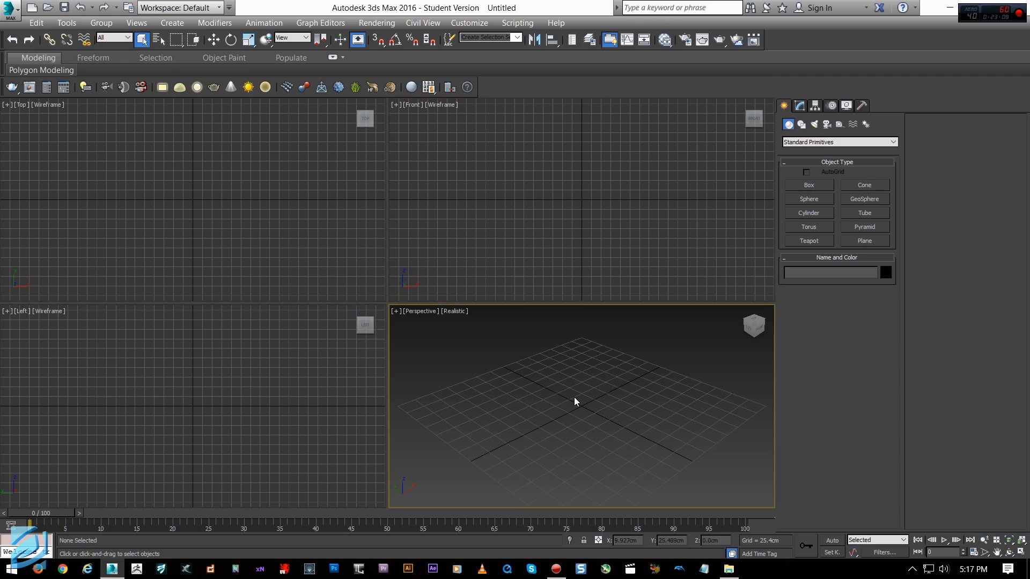
{"action": "key", "text": "alt+w"}
{"action": "middle_click_drag", "start_coordinate": [574, 393], "coordinate": [513, 290]}
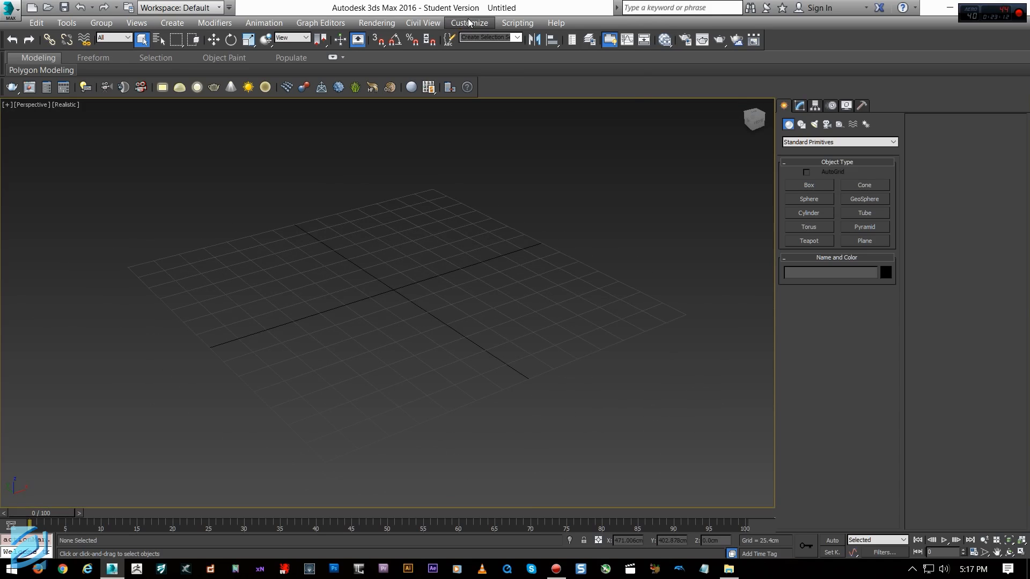
Open Units Setup and choose Centimeters as the metric display unit
{"action": "left_click", "coordinate": [469, 23]}
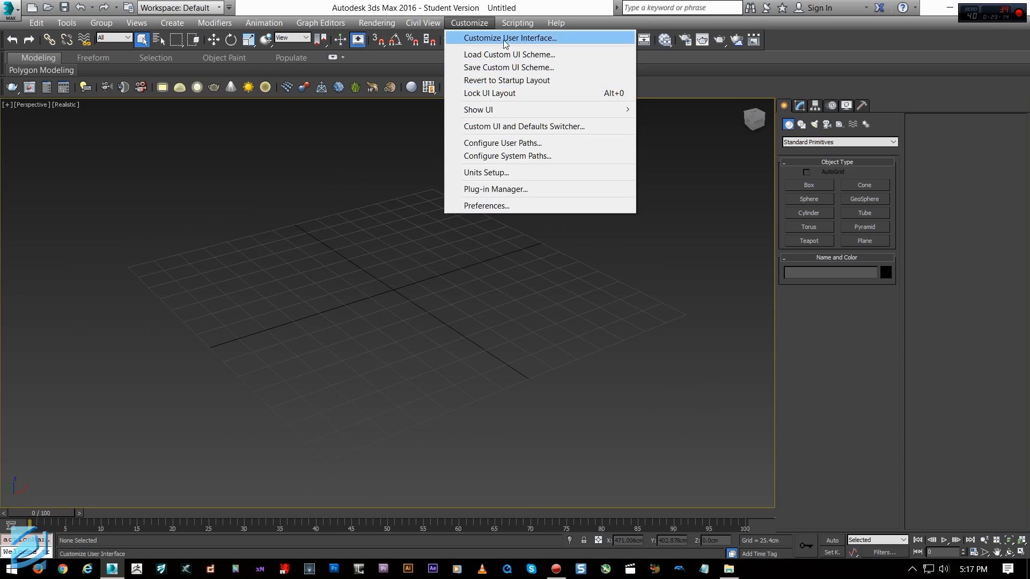
{"action": "left_click", "coordinate": [507, 174]}
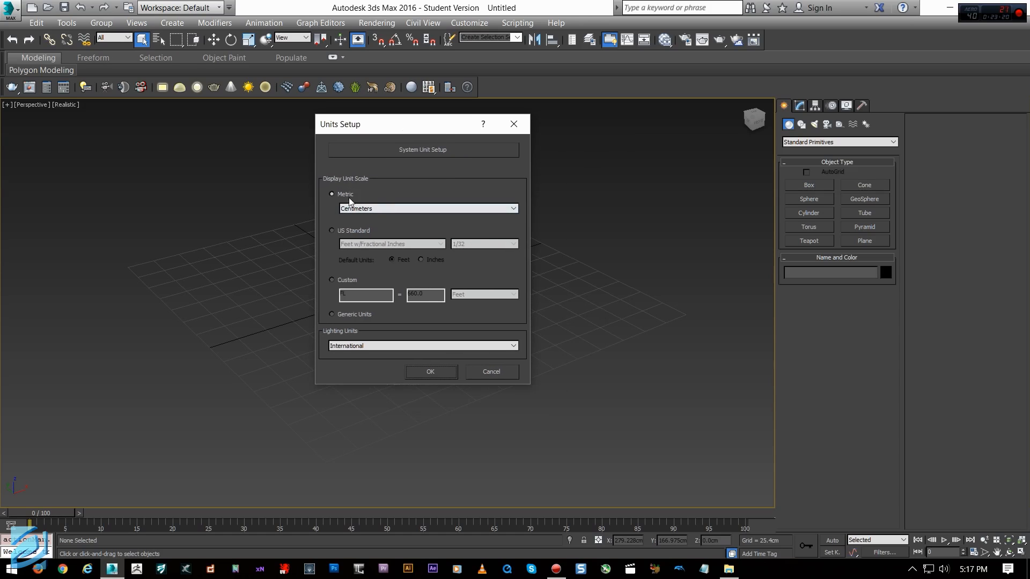
{"action": "left_click", "coordinate": [396, 211]}
{"action": "left_click", "coordinate": [397, 209]}
{"action": "left_click", "coordinate": [396, 209]}
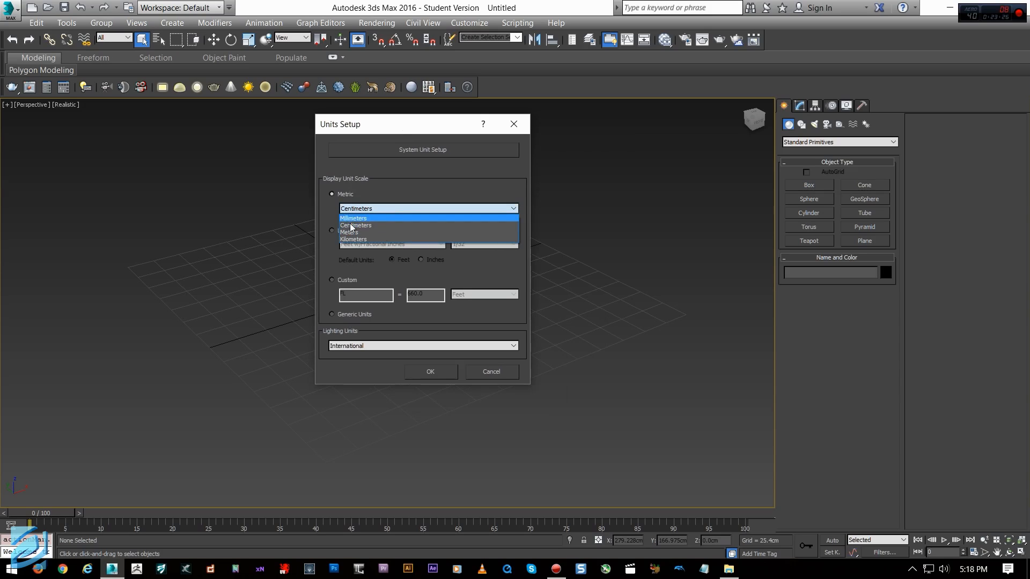
{"action": "left_click", "coordinate": [370, 224]}
{"action": "left_click_drag", "start_coordinate": [357, 125], "coordinate": [416, 121]}
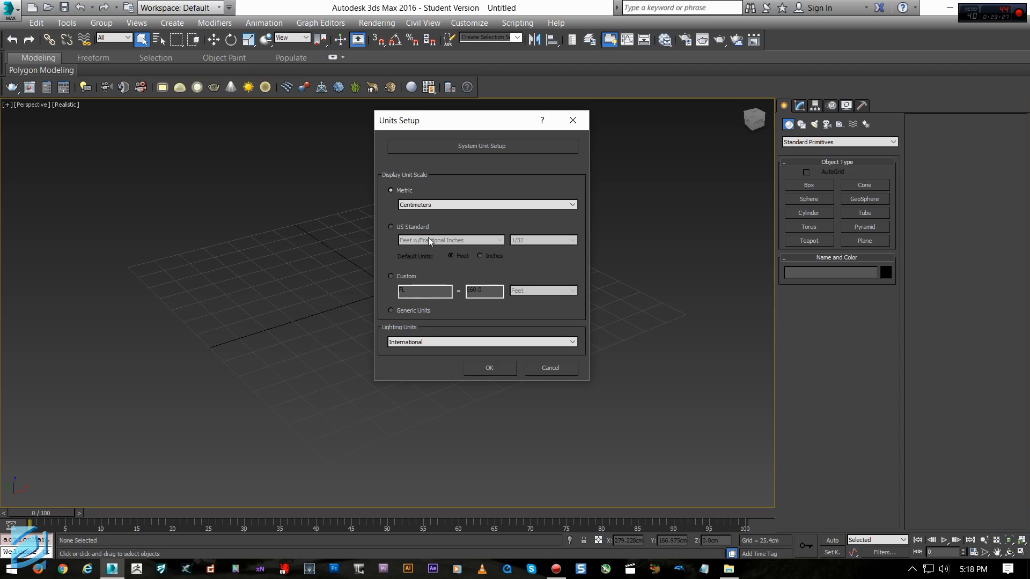
Review the metric unit choices and try Generic Units as the display unit scale
{"action": "left_click", "coordinate": [432, 208]}
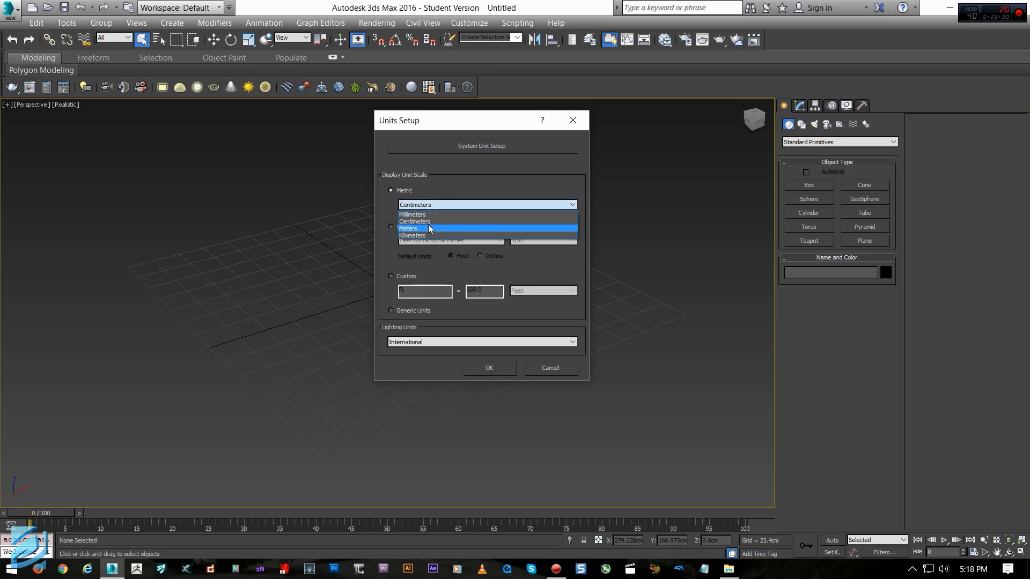
{"action": "left_click", "coordinate": [426, 221]}
{"action": "left_click", "coordinate": [421, 228]}
{"action": "left_click", "coordinate": [420, 241]}
{"action": "left_click", "coordinate": [421, 241]}
{"action": "left_click", "coordinate": [408, 311]}
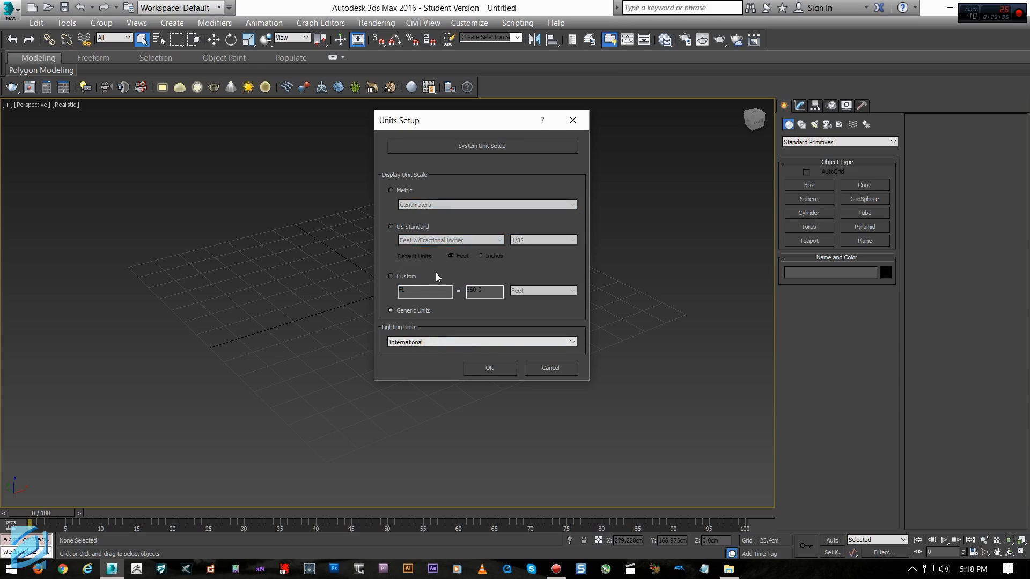
Set the display unit scale to US Standard with Fractional Inches and apply the units setup
{"action": "left_click", "coordinate": [421, 229]}
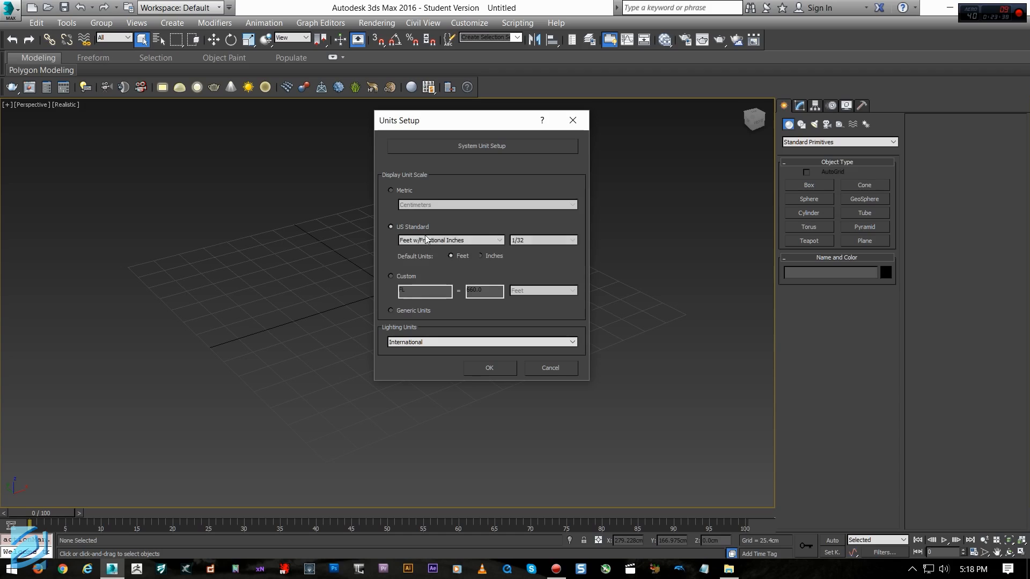
{"action": "left_click", "coordinate": [423, 240]}
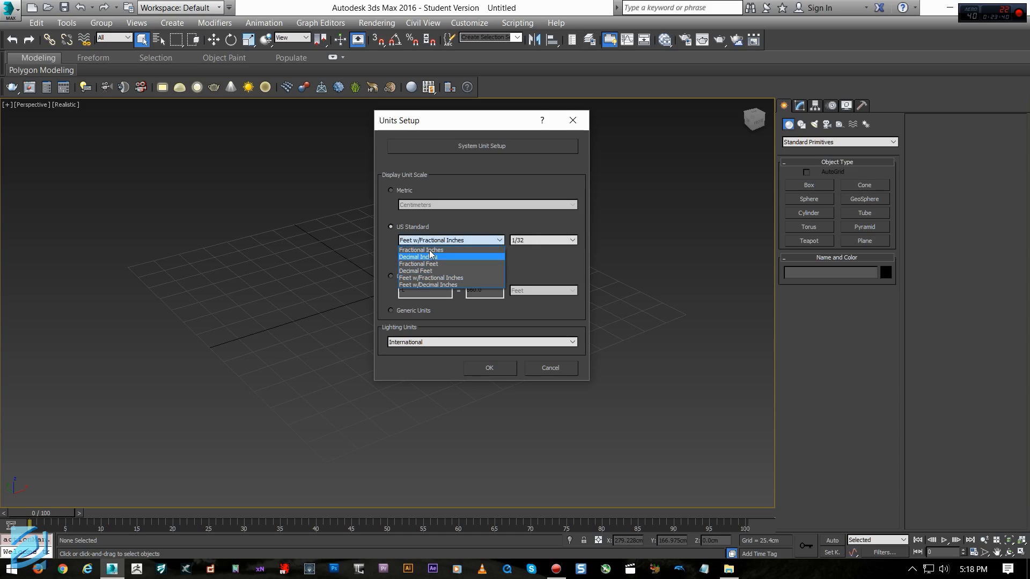
{"action": "left_click", "coordinate": [421, 250]}
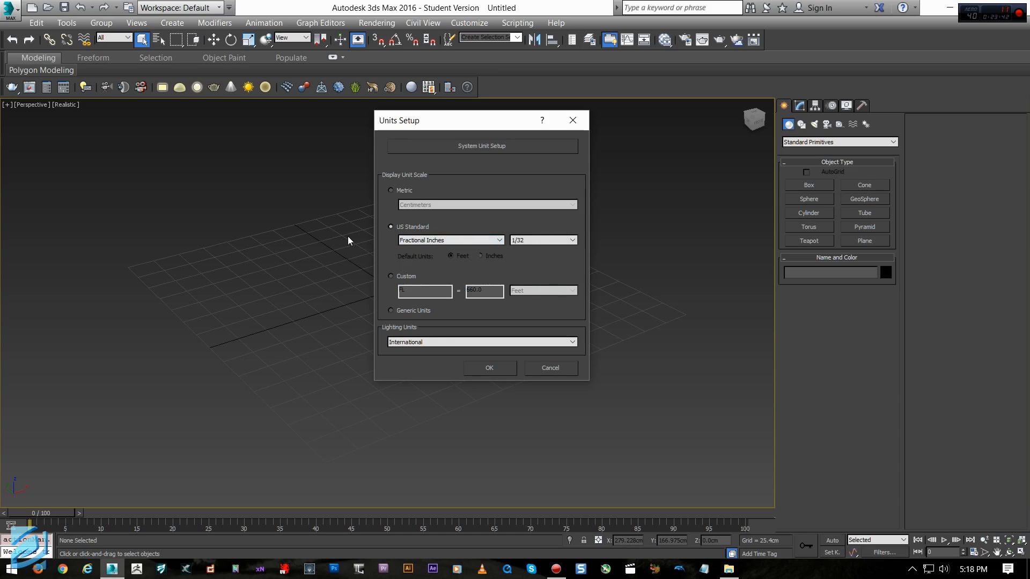
{"action": "left_click", "coordinate": [487, 368]}
Create a thin box about 40 inches long, 3 inches wide and 22 inches high near the grid centre
{"action": "left_click", "coordinate": [805, 187]}
{"action": "left_click_drag", "start_coordinate": [406, 328], "coordinate": [485, 369]}
{"action": "left_click", "coordinate": [511, 300]}
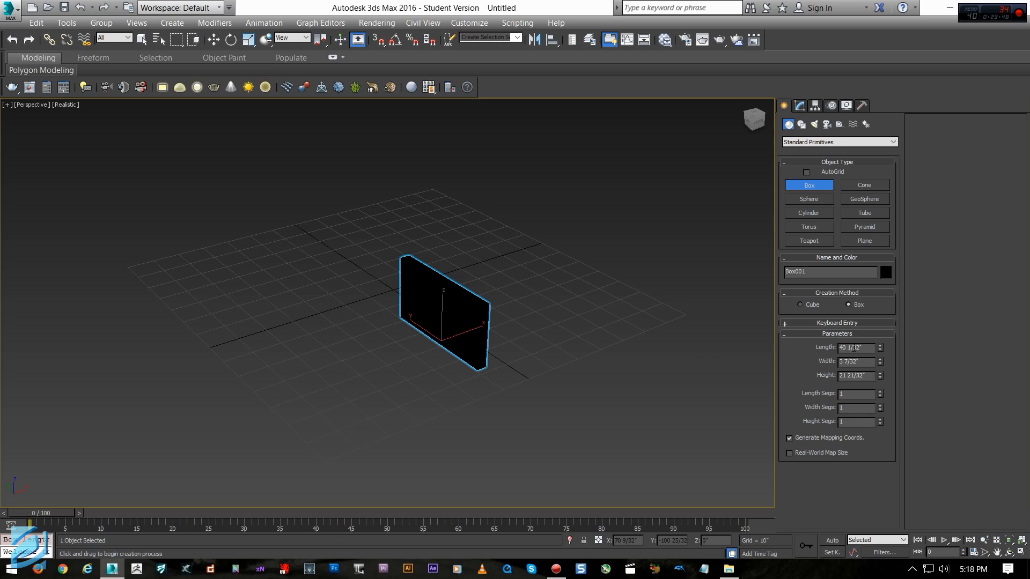
Set the display unit scale to Metric with Centimeters and apply the units setup
{"action": "left_click", "coordinate": [469, 22]}
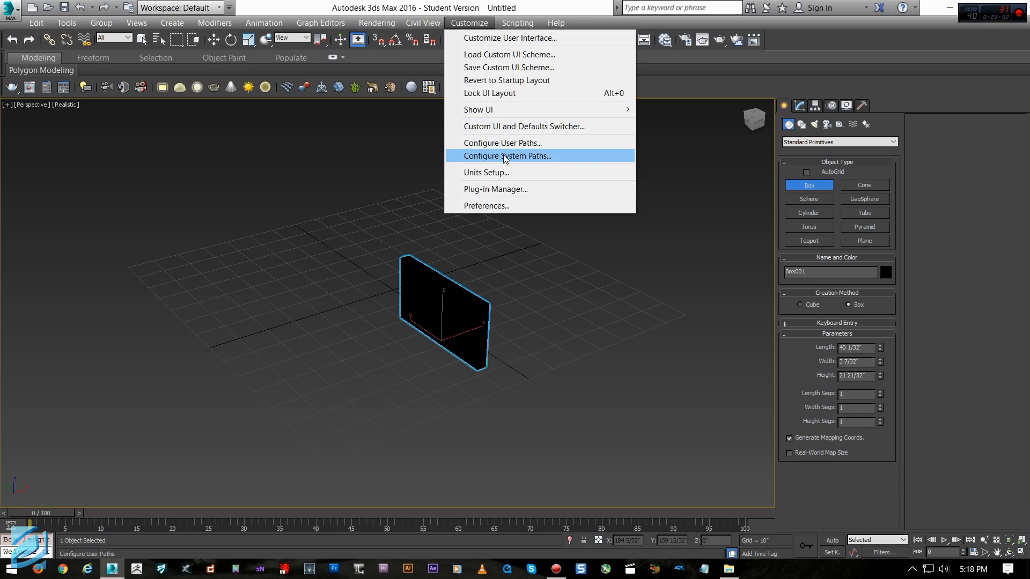
{"action": "left_click", "coordinate": [495, 169]}
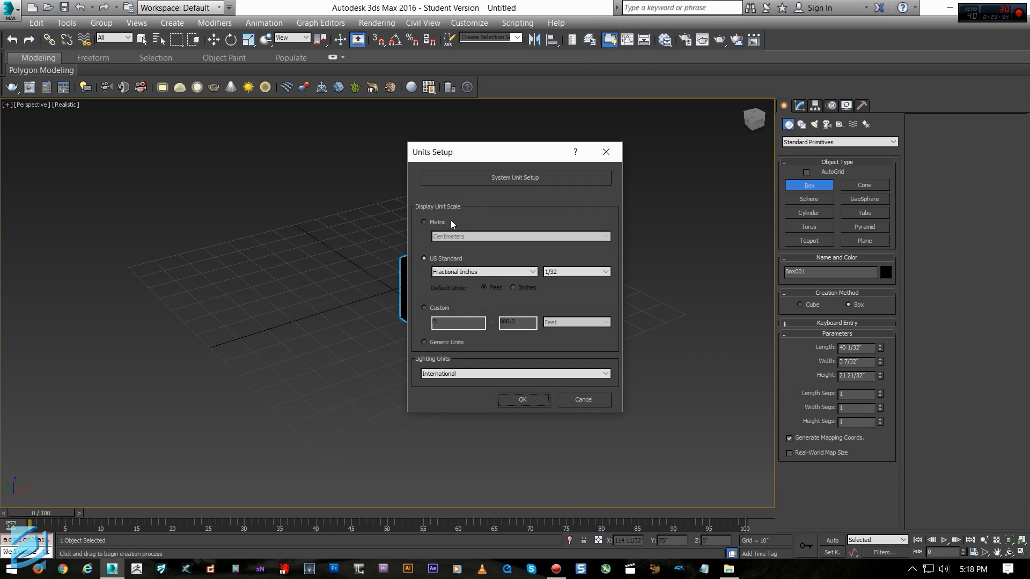
{"action": "left_click", "coordinate": [435, 221]}
{"action": "left_click", "coordinate": [520, 399]}
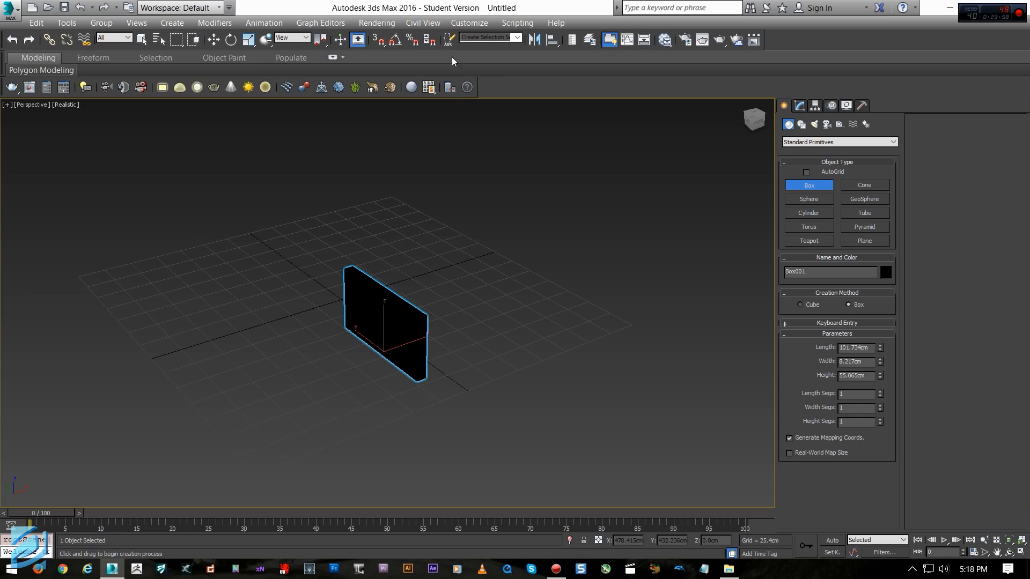
Set the display unit scale to Generic Units and apply the units setup
{"action": "left_click", "coordinate": [464, 23]}
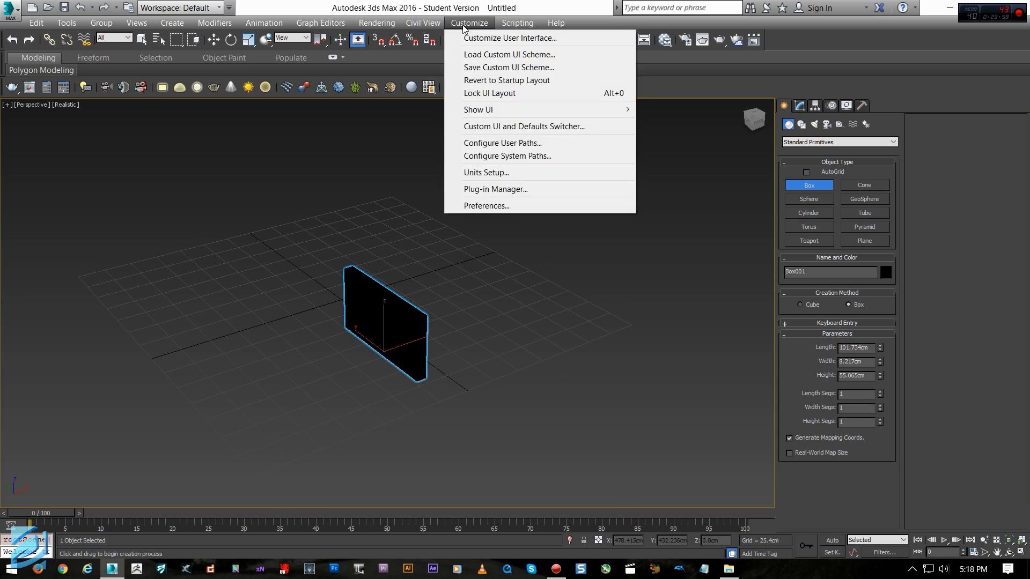
{"action": "left_click", "coordinate": [494, 172]}
{"action": "left_click", "coordinate": [429, 342]}
{"action": "left_click", "coordinate": [536, 399]}
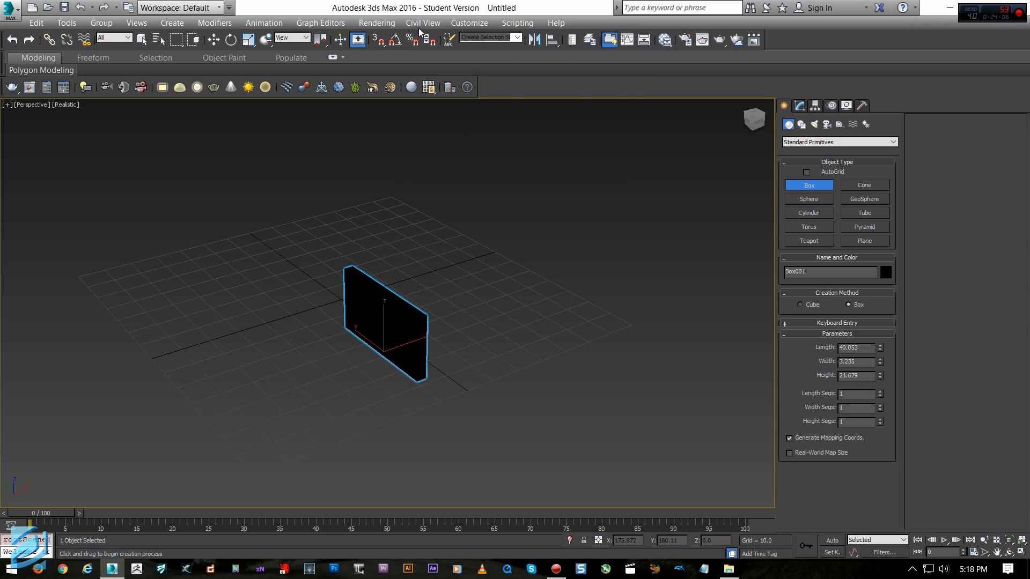
Open the preference settings and try 20 as the number of scene undo levels
{"action": "left_click", "coordinate": [453, 24]}
{"action": "left_click", "coordinate": [501, 206]}
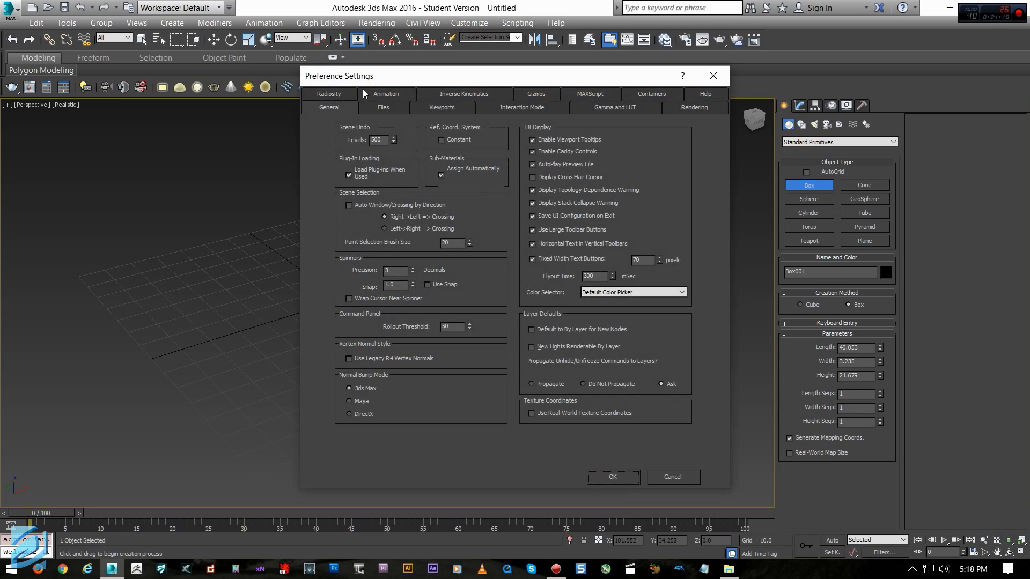
{"action": "double_click", "coordinate": [379, 140]}
{"action": "type", "text": "20"}
{"action": "key", "text": "Return"}
Review the Files, Viewports, General and Gizmos preferences, with the settings window moved aside to uncover the box
{"action": "left_click", "coordinate": [382, 109]}
{"action": "left_click", "coordinate": [451, 110]}
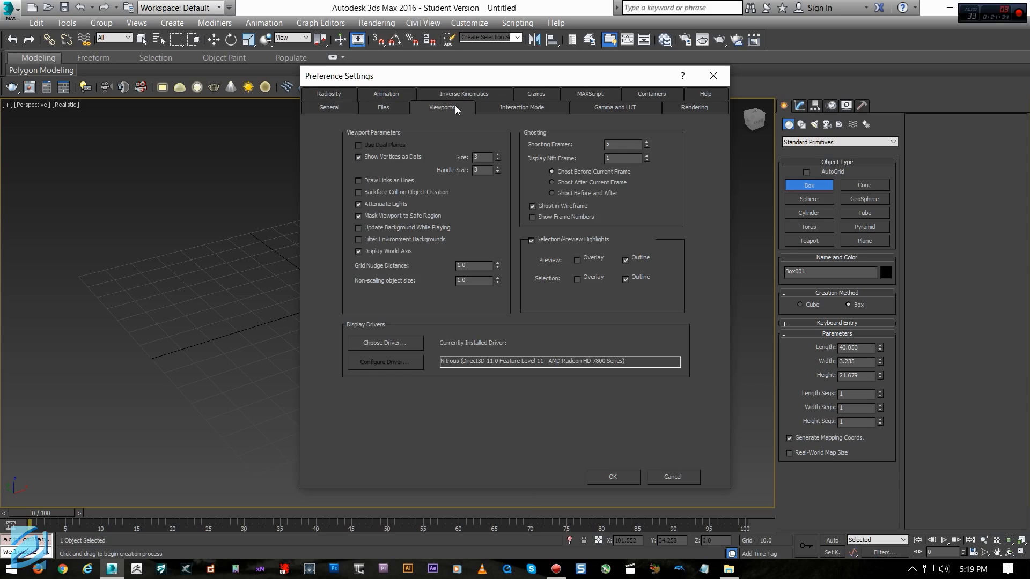
{"action": "left_click", "coordinate": [334, 105]}
{"action": "left_click", "coordinate": [533, 95]}
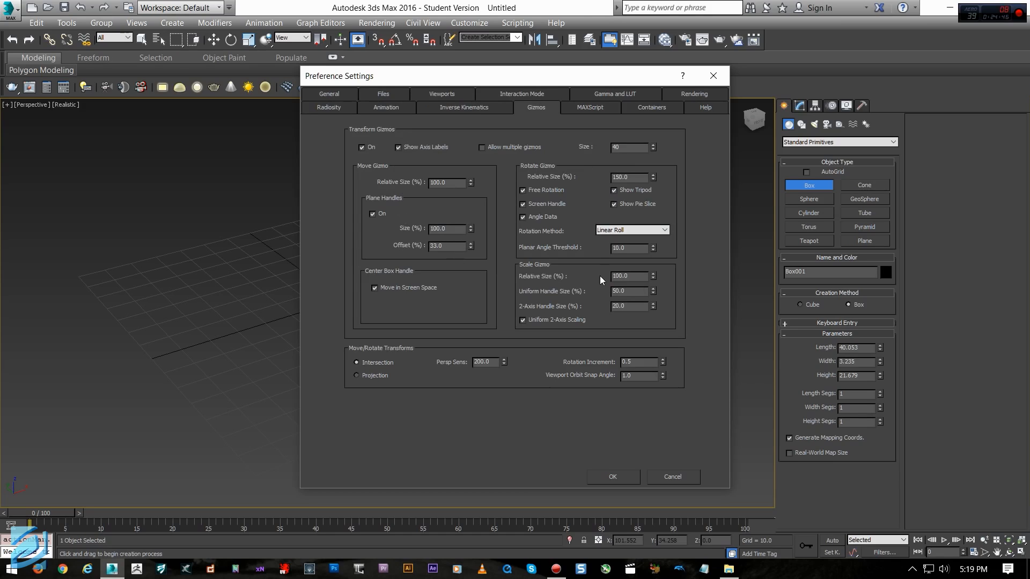
{"action": "left_click_drag", "start_coordinate": [526, 81], "coordinate": [847, 173]}
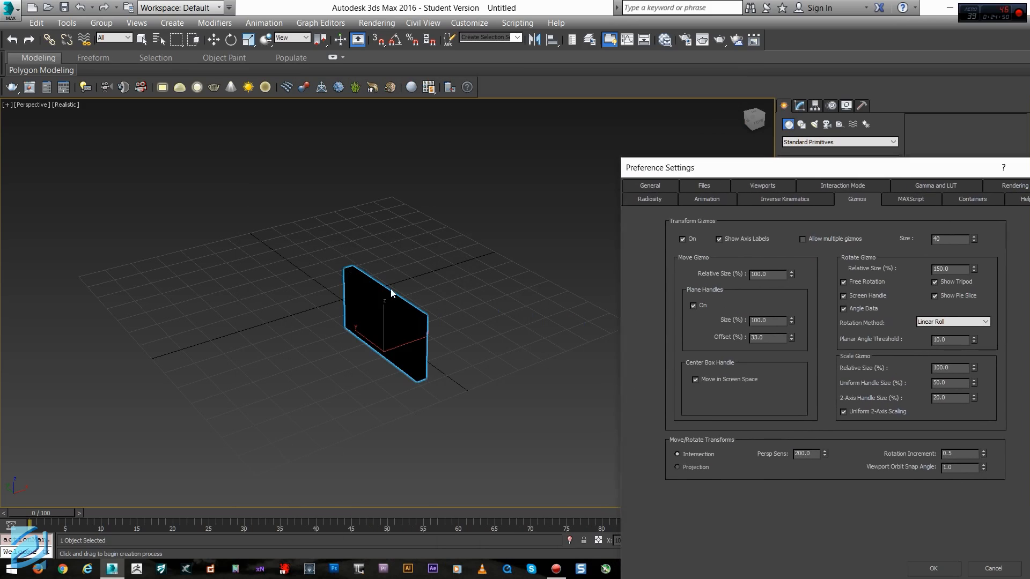
{"action": "left_click_drag", "start_coordinate": [951, 169], "coordinate": [770, 140]}
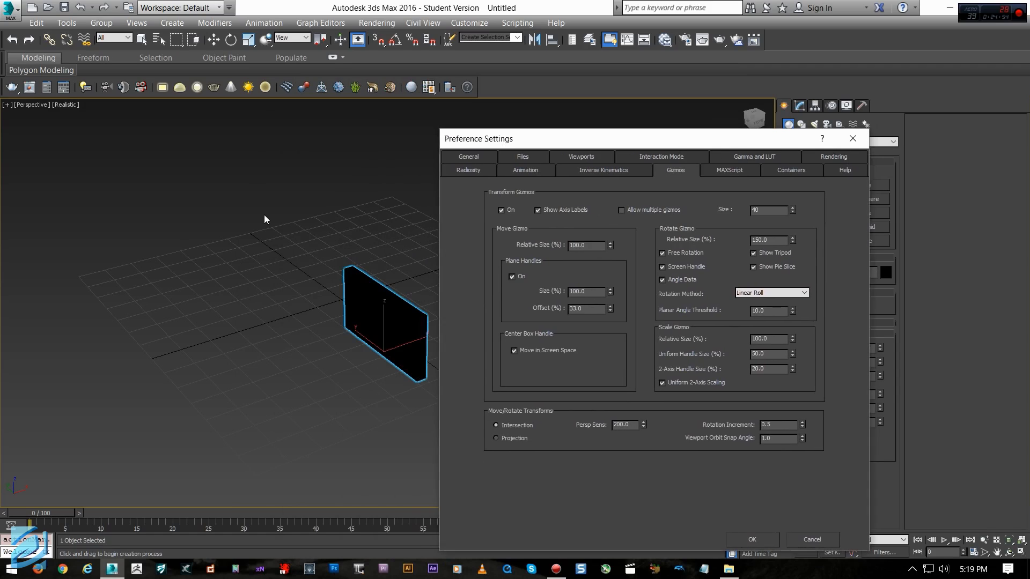
{"action": "left_click_drag", "start_coordinate": [654, 142], "coordinate": [612, 123]}
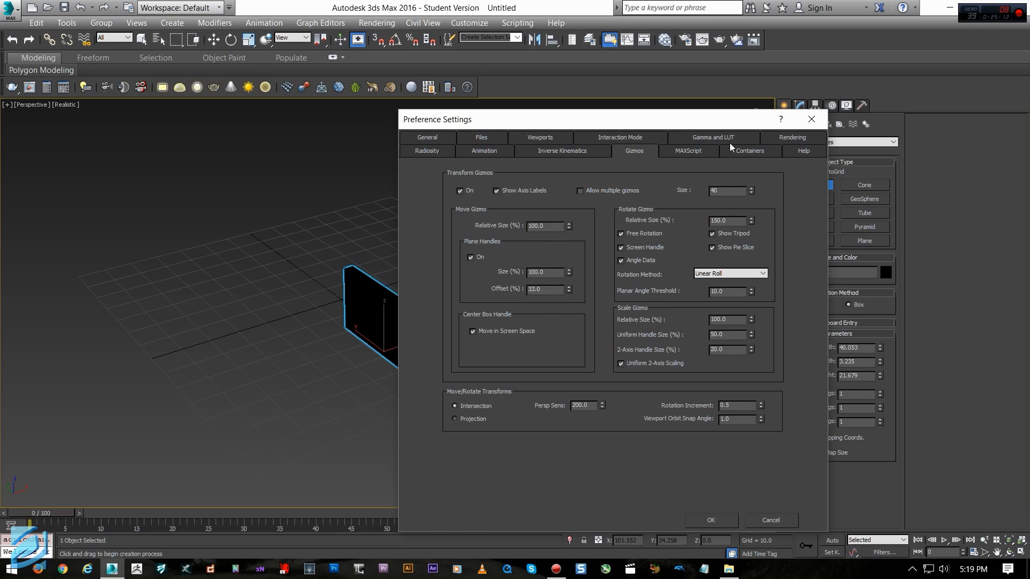
Try a different size for the vertex dots in the viewport preferences
{"action": "left_click", "coordinate": [552, 136]}
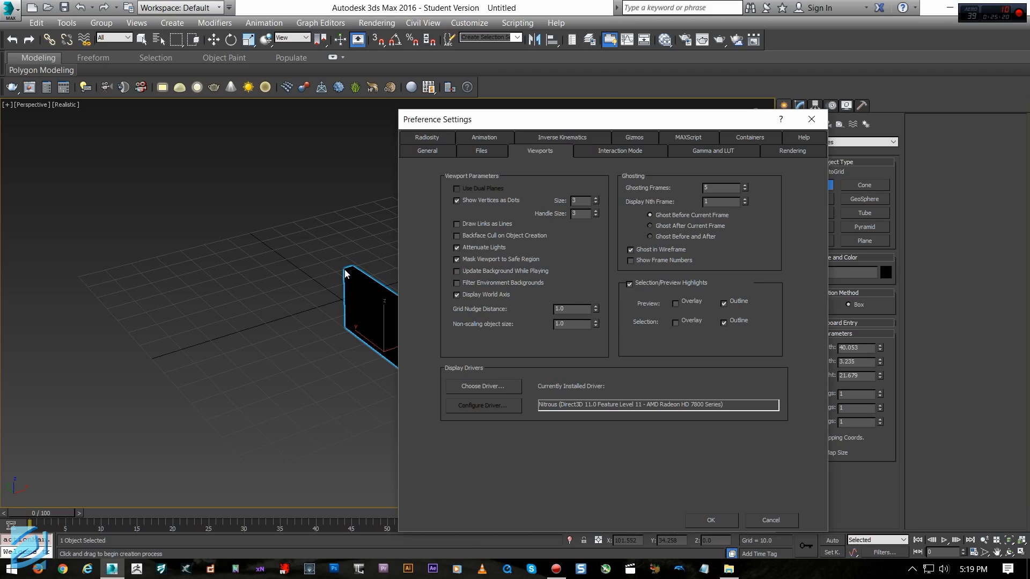
{"action": "left_click", "coordinate": [595, 202]}
{"action": "left_click", "coordinate": [596, 202]}
{"action": "left_click", "coordinate": [596, 202]}
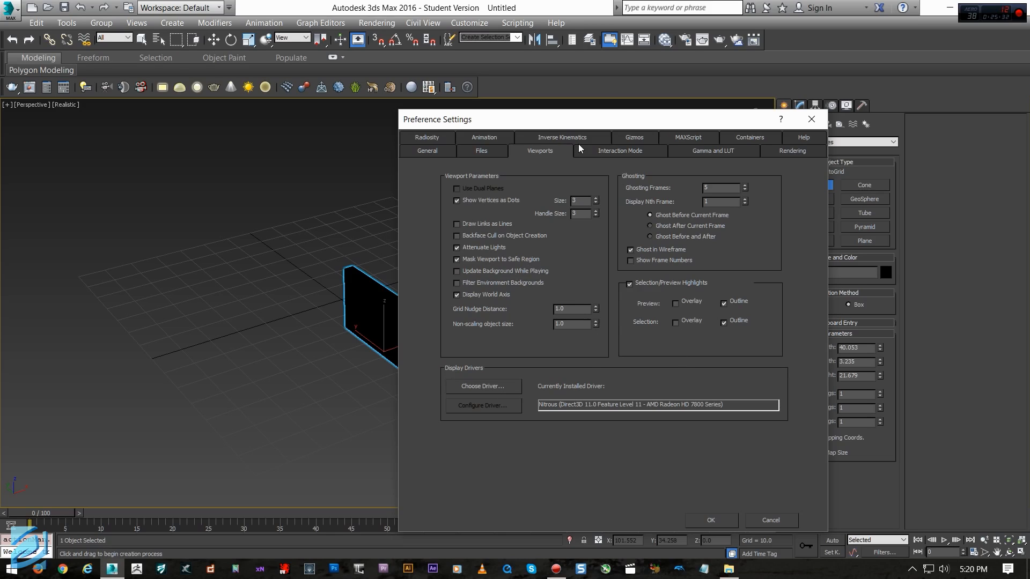
Disable Auto Backup in the file preferences and apply the settings
{"action": "left_click", "coordinate": [480, 152]}
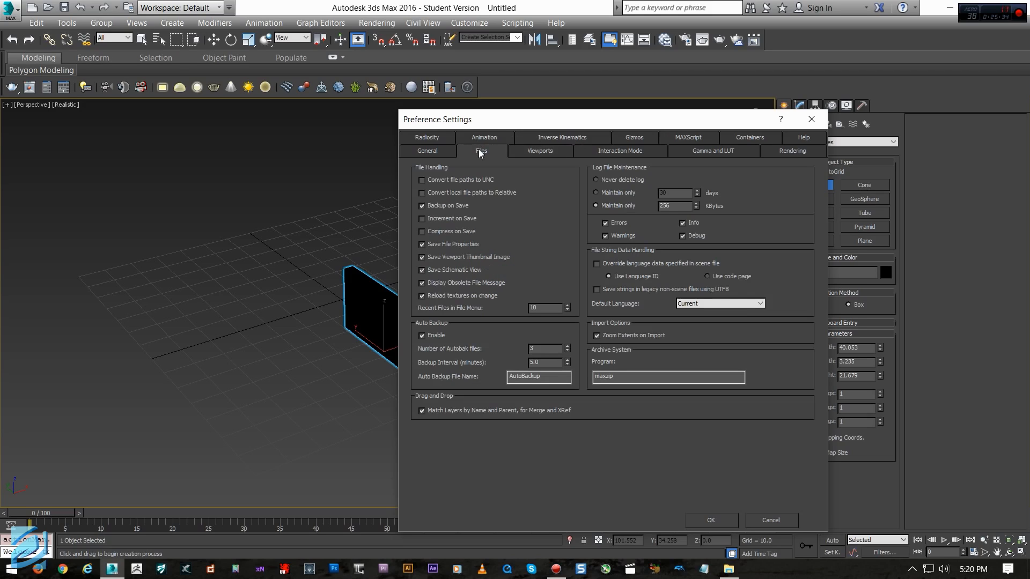
{"action": "left_click", "coordinate": [435, 151]}
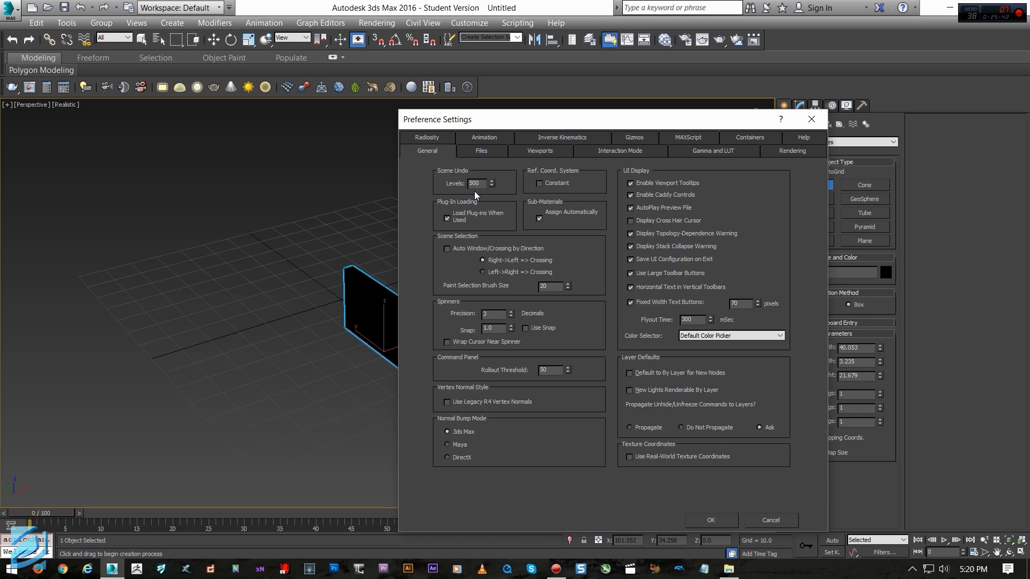
{"action": "left_click", "coordinate": [482, 152]}
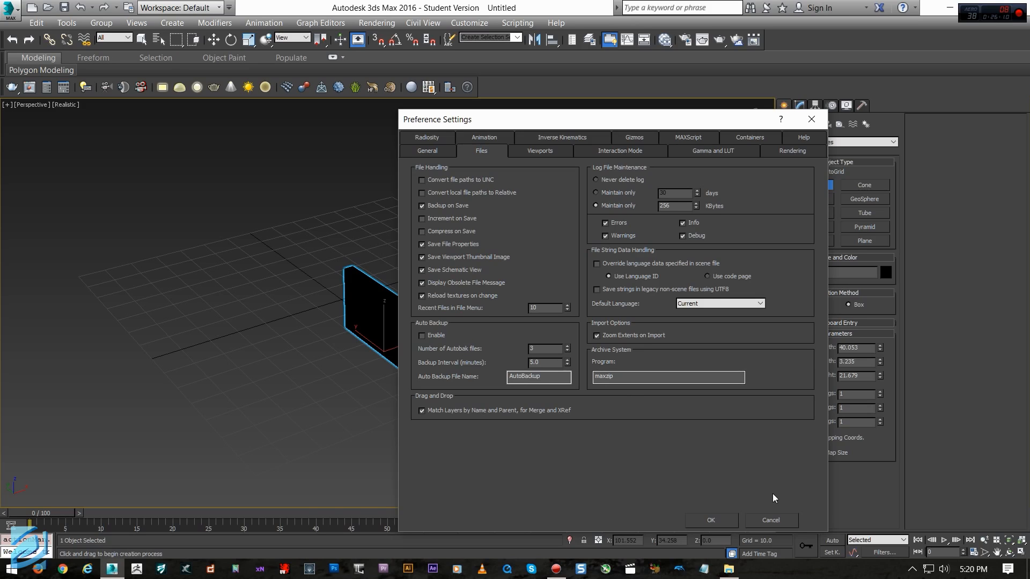
{"action": "left_click", "coordinate": [732, 517]}
Examine the Save As options and the save dialog for the scene, cancelling without saving
{"action": "middle_click_drag", "start_coordinate": [517, 370], "coordinate": [460, 321]}
{"action": "key", "text": "w"}
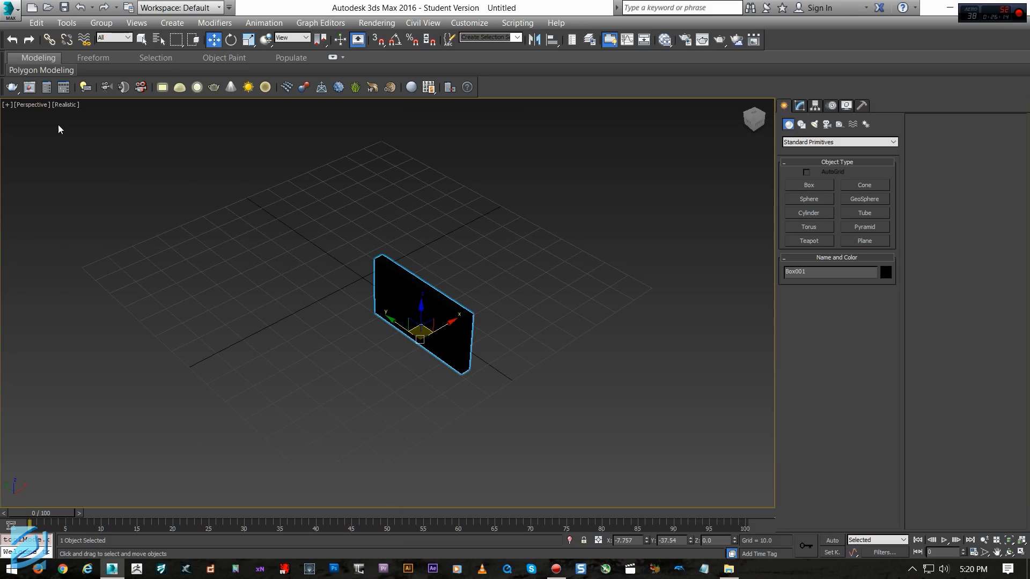
{"action": "left_click", "coordinate": [10, 9]}
{"action": "mouse_move", "coordinate": [40, 170]}
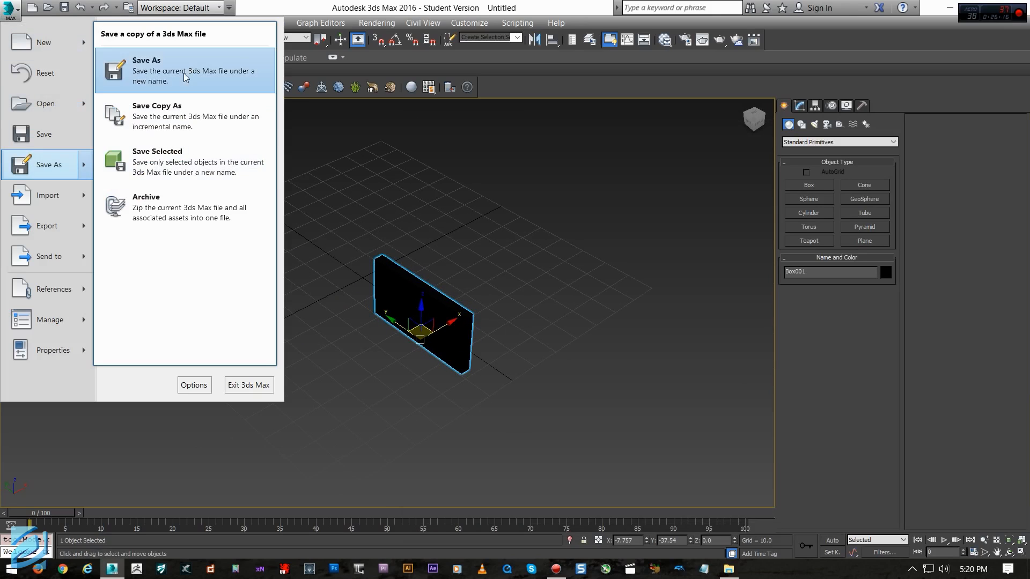
{"action": "left_click", "coordinate": [127, 80]}
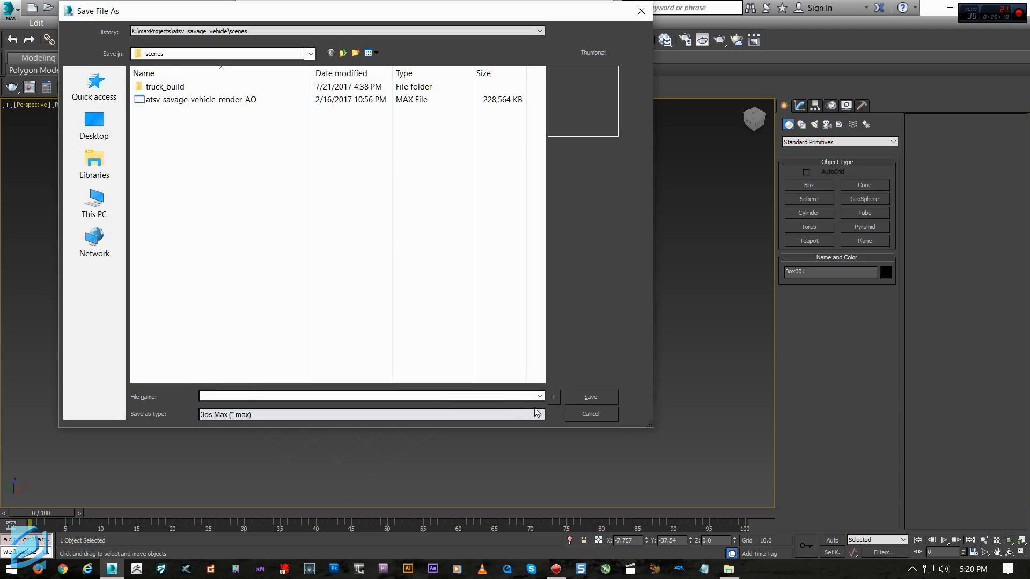
{"action": "left_click", "coordinate": [594, 418]}
{"action": "middle_click_drag", "start_coordinate": [530, 409], "coordinate": [474, 402], "text": "alt"}
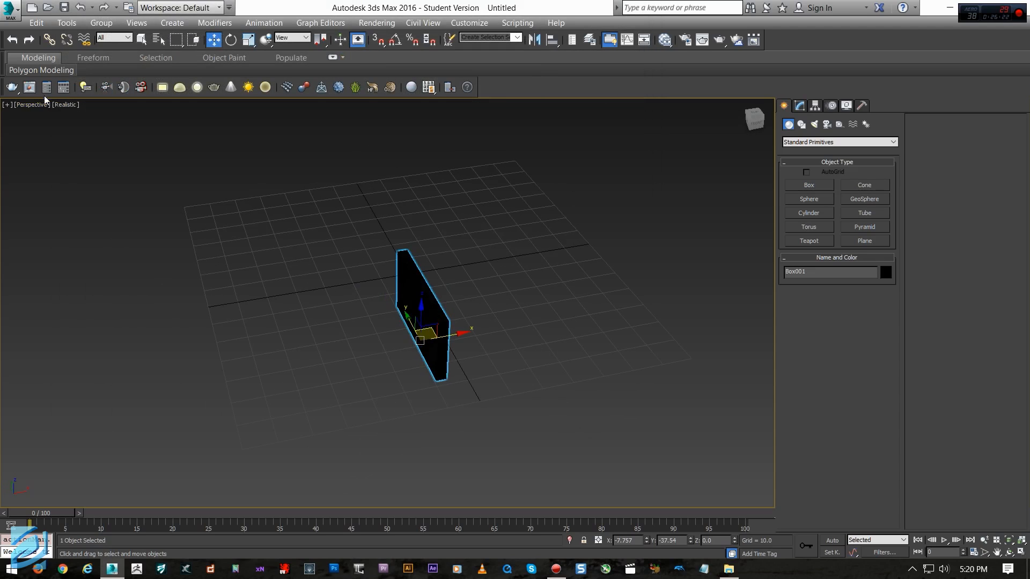
{"action": "left_click", "coordinate": [12, 12]}
{"action": "mouse_move", "coordinate": [56, 159]}
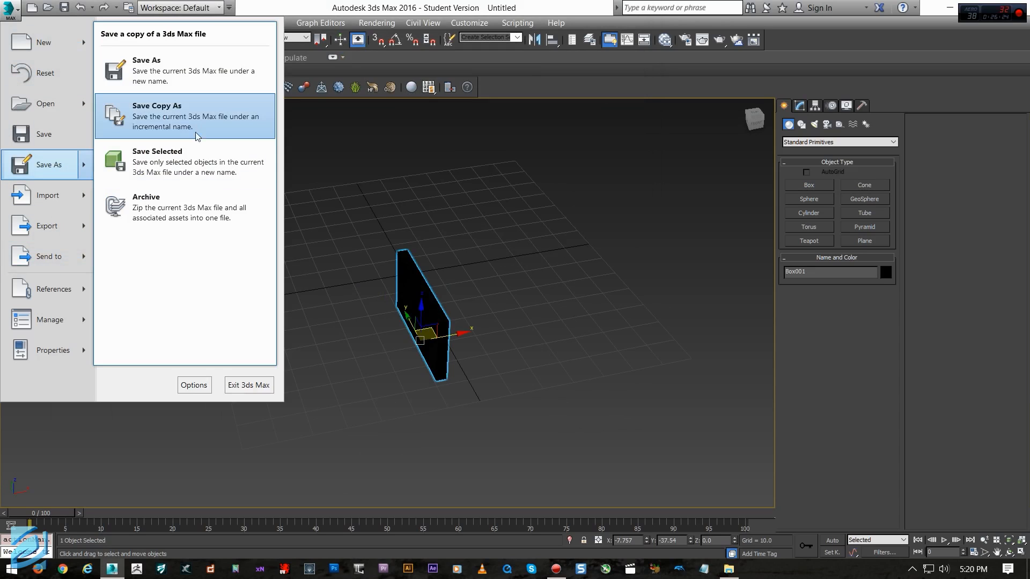
{"action": "left_click", "coordinate": [168, 69]}
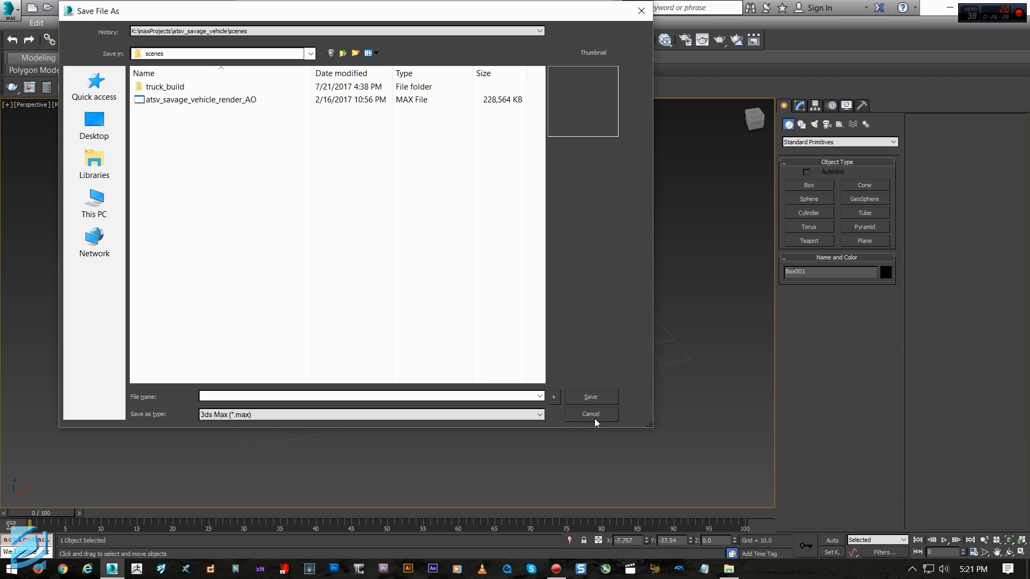
{"action": "left_click", "coordinate": [600, 417]}
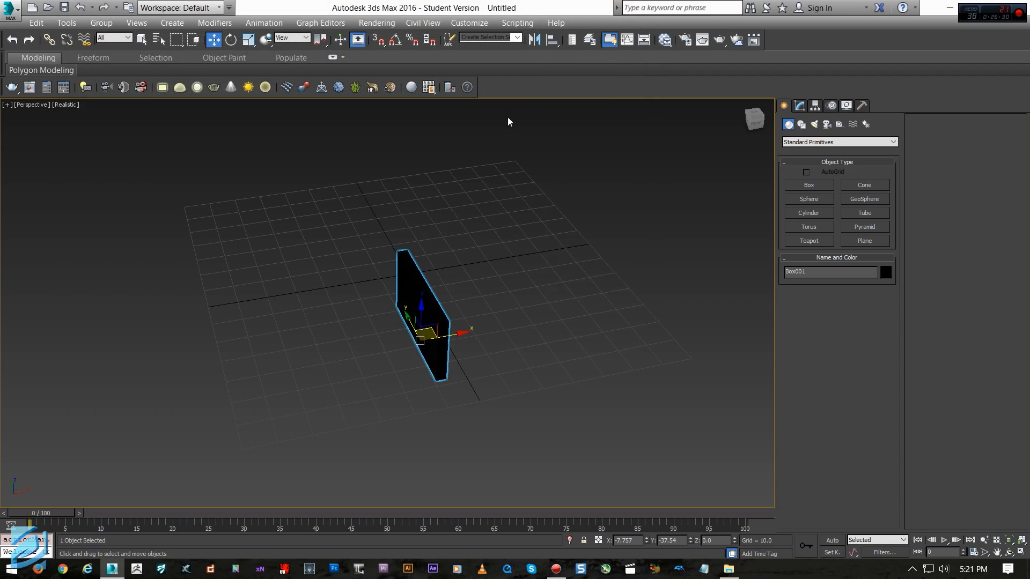
Reopen the preference settings and try the Increment on Save option for file handling
{"action": "left_click", "coordinate": [479, 25]}
{"action": "left_click", "coordinate": [489, 205]}
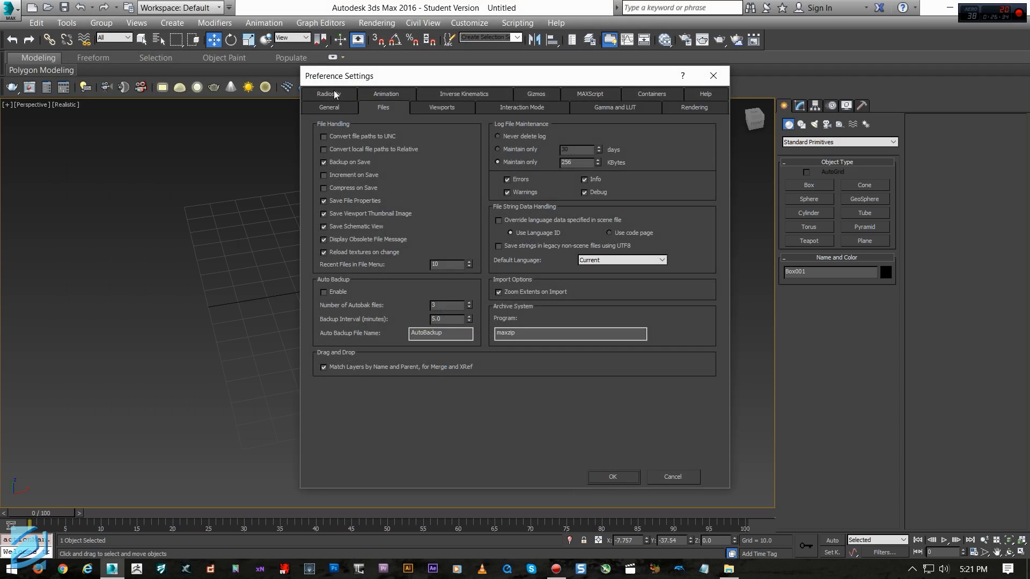
{"action": "left_click", "coordinate": [330, 106]}
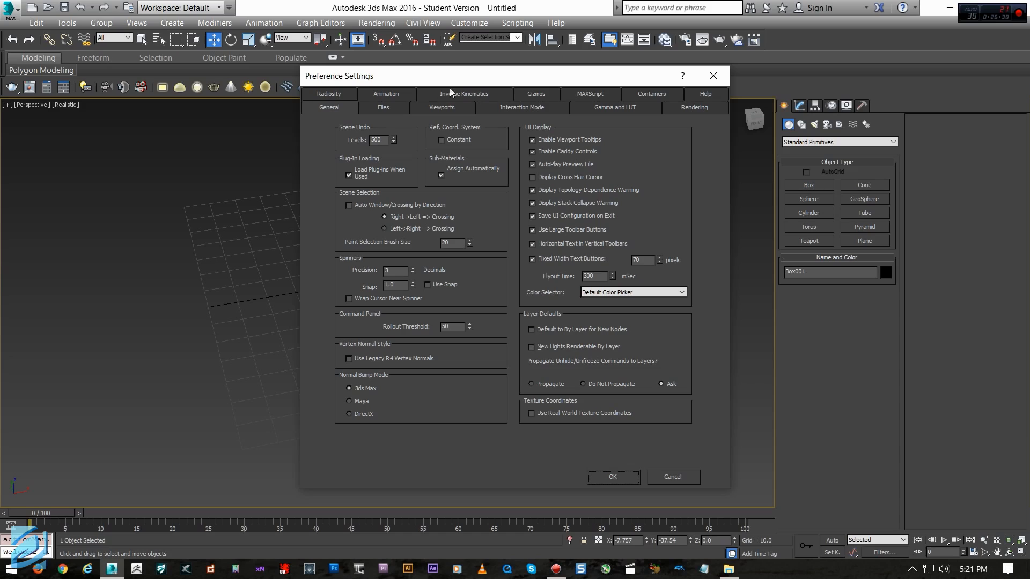
{"action": "left_click", "coordinate": [376, 107]}
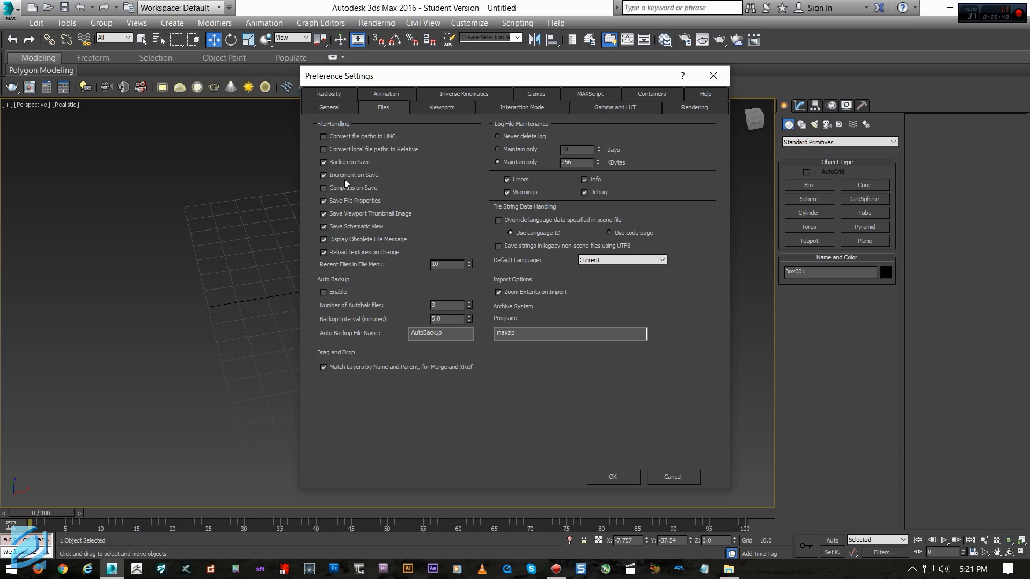
{"action": "left_click", "coordinate": [362, 176]}
Review the Viewports and Rendering preferences and close the settings without applying them
{"action": "left_click", "coordinate": [449, 107]}
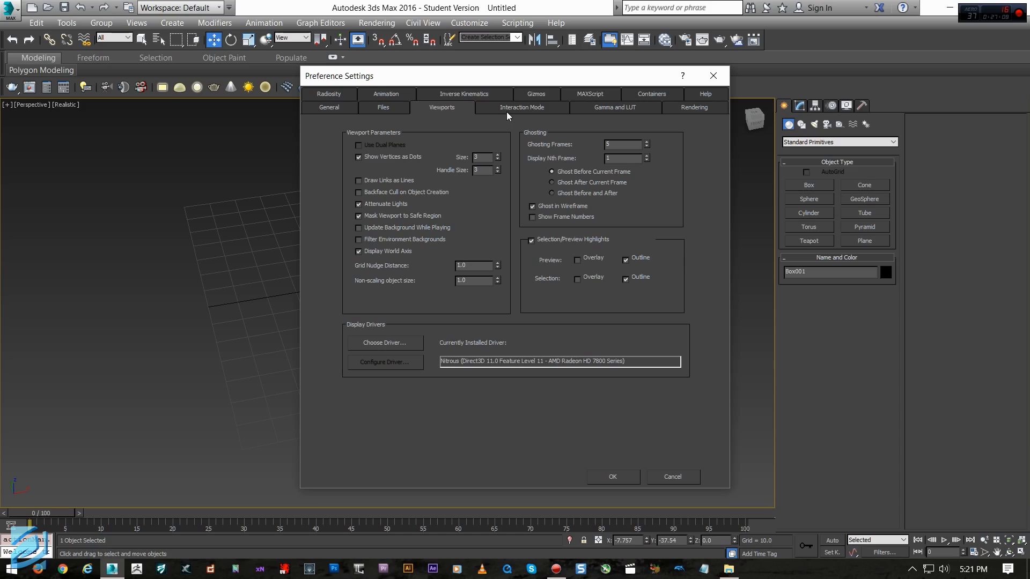
{"action": "left_click", "coordinate": [692, 107]}
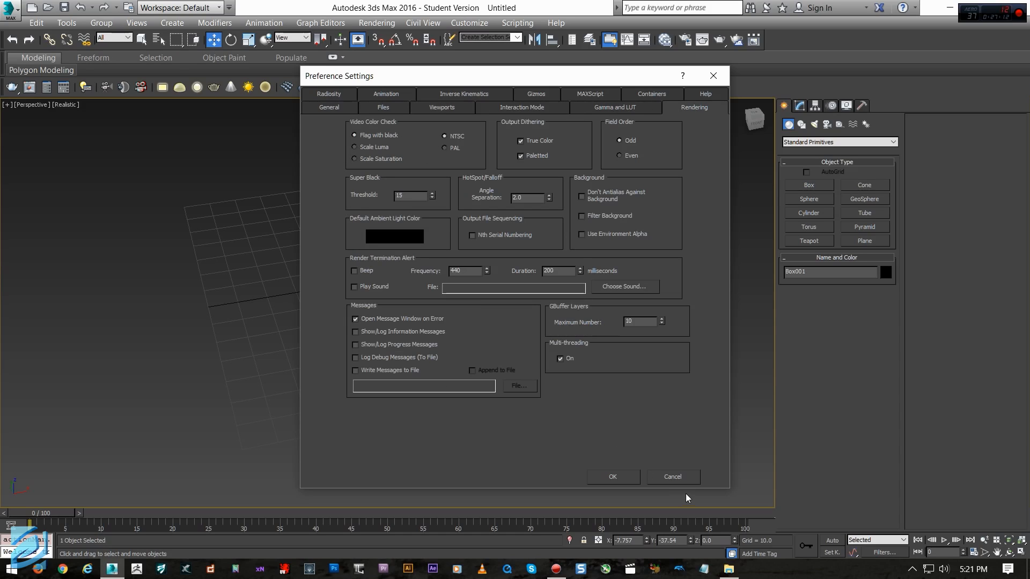
{"action": "left_click", "coordinate": [713, 75]}
{"action": "left_click", "coordinate": [468, 22]}
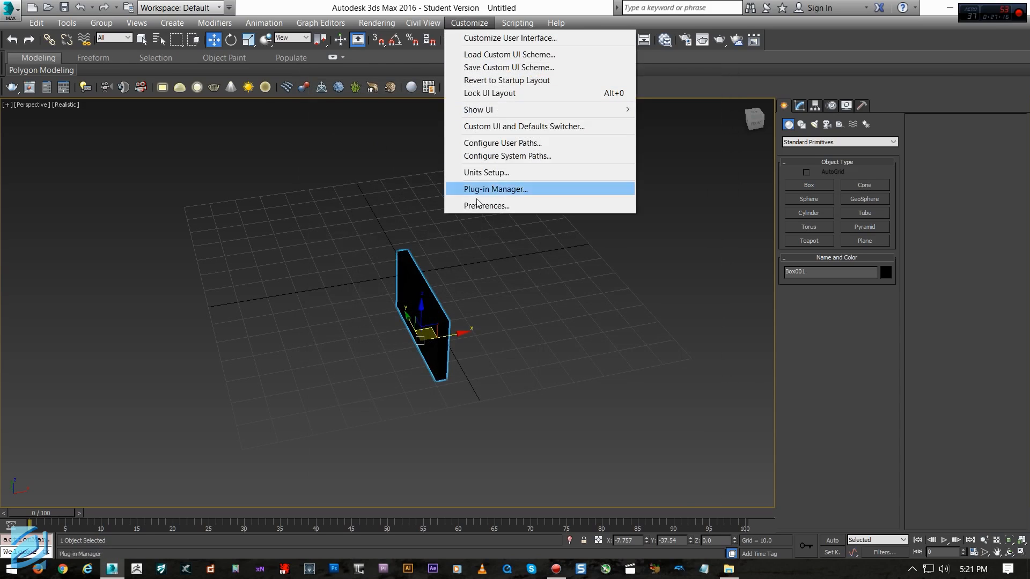
{"action": "left_click", "coordinate": [599, 357]}
Select the thin box and scale it along its X axis into a much thicker block
{"action": "scroll", "coordinate": [567, 349], "scroll_direction": "down", "scroll_amount": 1}
{"action": "middle_click_drag", "start_coordinate": [599, 357], "coordinate": [430, 366]}
{"action": "scroll", "coordinate": [564, 344], "scroll_direction": "up", "scroll_amount": 5}
{"action": "key", "text": "q"}
{"action": "left_click", "coordinate": [370, 317]}
{"action": "scroll", "coordinate": [430, 311], "scroll_direction": "down", "scroll_amount": 4}
{"action": "key", "text": "r"}
{"action": "middle_click_drag", "start_coordinate": [290, 328], "coordinate": [510, 359], "text": "alt"}
{"action": "key", "text": "w"}
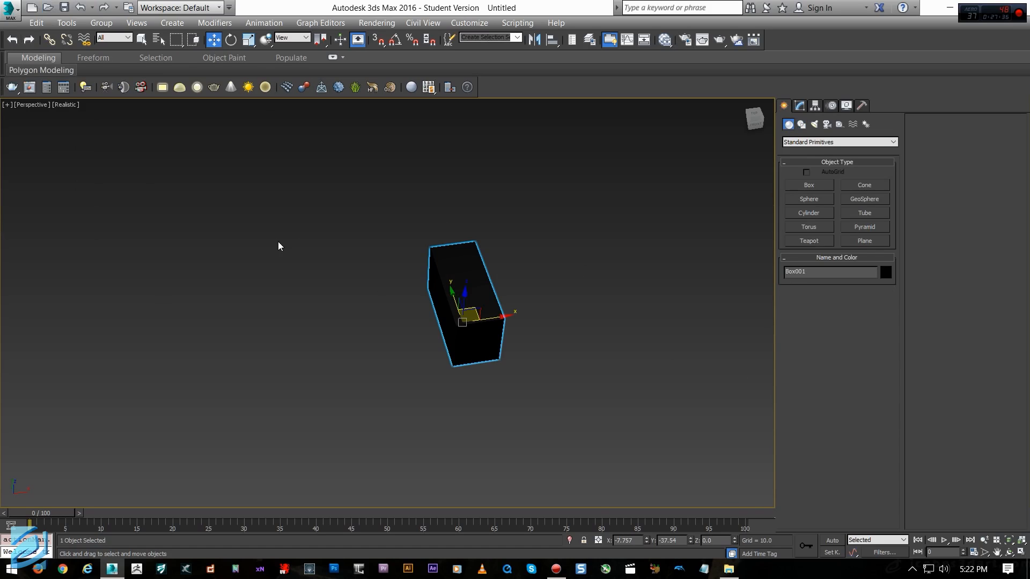
Create a second, smaller thin box standing apart from the thick block
{"action": "middle_click_drag", "start_coordinate": [294, 194], "coordinate": [275, 234]}
{"action": "middle_click_drag", "start_coordinate": [484, 311], "coordinate": [541, 284], "text": "alt"}
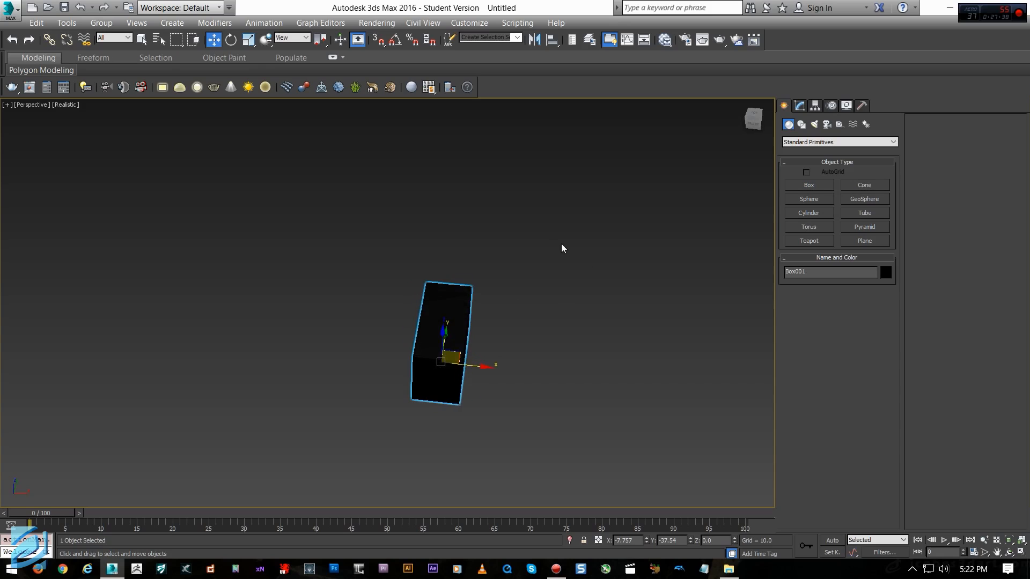
{"action": "key", "text": "z"}
{"action": "middle_click_drag", "start_coordinate": [538, 238], "coordinate": [483, 231], "text": "alt"}
{"action": "scroll", "coordinate": [344, 242], "scroll_direction": "down", "scroll_amount": 5}
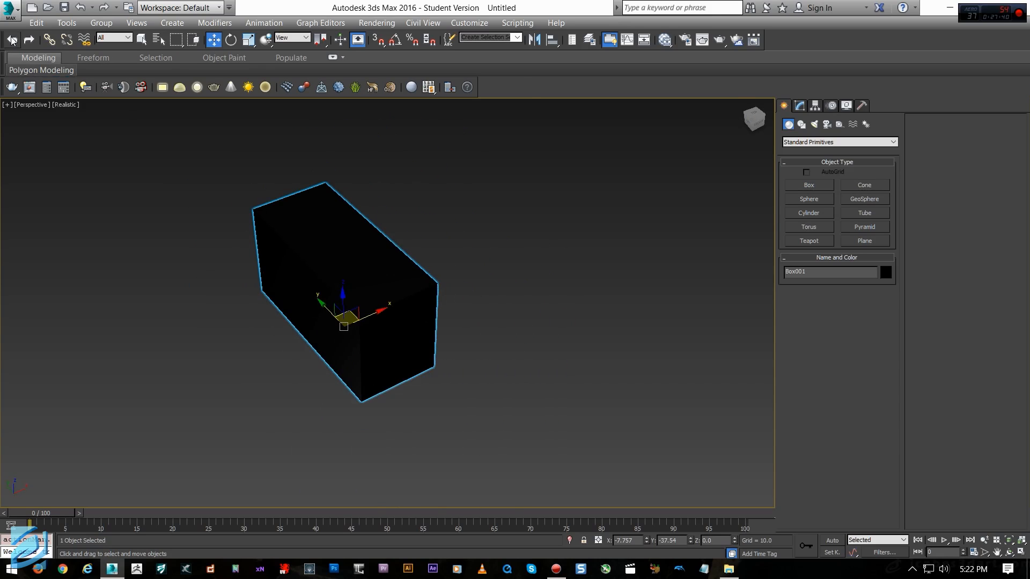
{"action": "left_click", "coordinate": [52, 47]}
{"action": "scroll", "coordinate": [346, 308], "scroll_direction": "down", "scroll_amount": 3}
{"action": "right_click", "coordinate": [606, 264]}
{"action": "left_click", "coordinate": [796, 187]}
{"action": "left_click", "coordinate": [796, 186]}
{"action": "left_click_drag", "start_coordinate": [538, 291], "coordinate": [609, 338]}
{"action": "left_click", "coordinate": [524, 397]}
Link the thick block to the thin box so that the thin box is its parent
{"action": "left_click", "coordinate": [49, 39]}
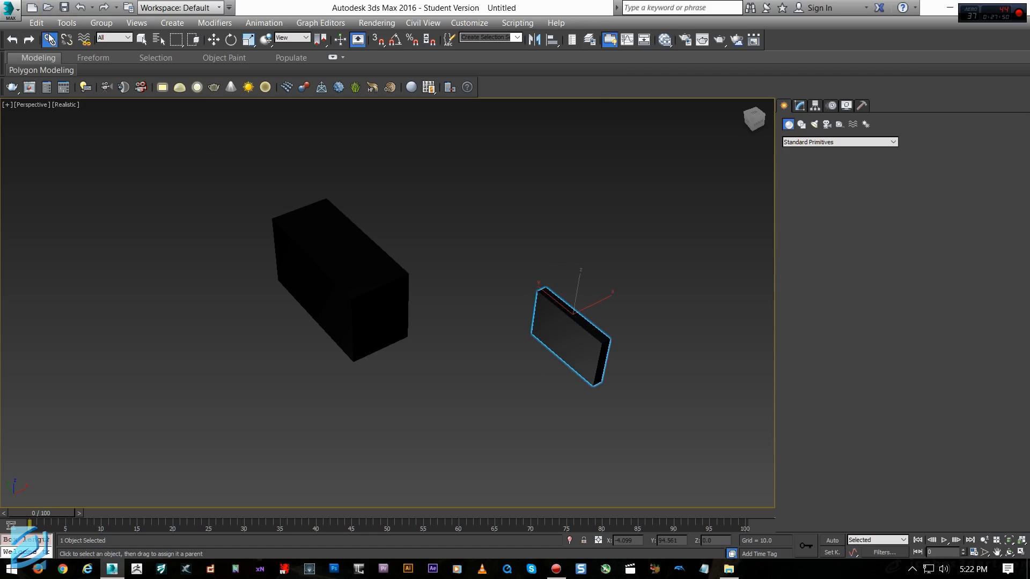
{"action": "left_click_drag", "start_coordinate": [301, 245], "coordinate": [585, 355]}
{"action": "right_click", "coordinate": [584, 343]}
{"action": "left_click", "coordinate": [566, 342]}
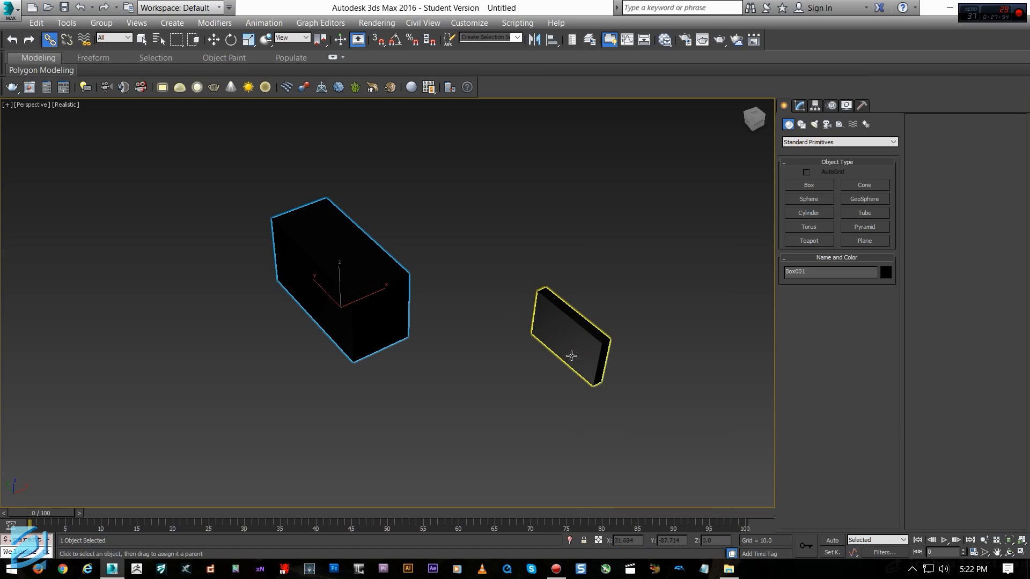
{"action": "middle_click_drag", "start_coordinate": [571, 356], "coordinate": [516, 352]}
{"action": "scroll", "coordinate": [515, 350], "scroll_direction": "down", "scroll_amount": 1}
Move the thin parent box a short distance to test the link
{"action": "left_click", "coordinate": [490, 325]}
{"action": "key", "text": "w"}
{"action": "left_click_drag", "start_coordinate": [535, 311], "coordinate": [564, 324]}
Clone the thick block a short distance along its X axis
{"action": "left_click", "coordinate": [265, 260]}
{"action": "mouse_move", "coordinate": [340, 307]}
{"action": "left_mouse_down", "text": "shift"}
{"action": "mouse_move", "coordinate": [310, 315]}
{"action": "mouse_move", "coordinate": [355, 301]}
{"action": "mouse_move", "coordinate": [212, 352]}
{"action": "mouse_move", "coordinate": [430, 284]}
{"action": "mouse_move", "coordinate": [433, 274]}
{"action": "mouse_move", "coordinate": [306, 318]}
{"action": "left_mouse_up", "text": "shift"}
{"action": "left_click", "coordinate": [512, 358]}
Test the hierarchy by moving the thin box and one of the thick blocks, and clear the selection
{"action": "mouse_move", "coordinate": [546, 309]}
{"action": "left_mouse_down"}
{"action": "mouse_move", "coordinate": [673, 251]}
{"action": "mouse_move", "coordinate": [508, 303]}
{"action": "mouse_move", "coordinate": [555, 297]}
{"action": "mouse_move", "coordinate": [546, 303]}
{"action": "left_mouse_up"}
{"action": "left_click", "coordinate": [345, 302]}
{"action": "left_click_drag", "start_coordinate": [315, 316], "coordinate": [174, 330]}
{"action": "left_click_drag", "start_coordinate": [179, 371], "coordinate": [313, 341]}
{"action": "left_click", "coordinate": [365, 310]}
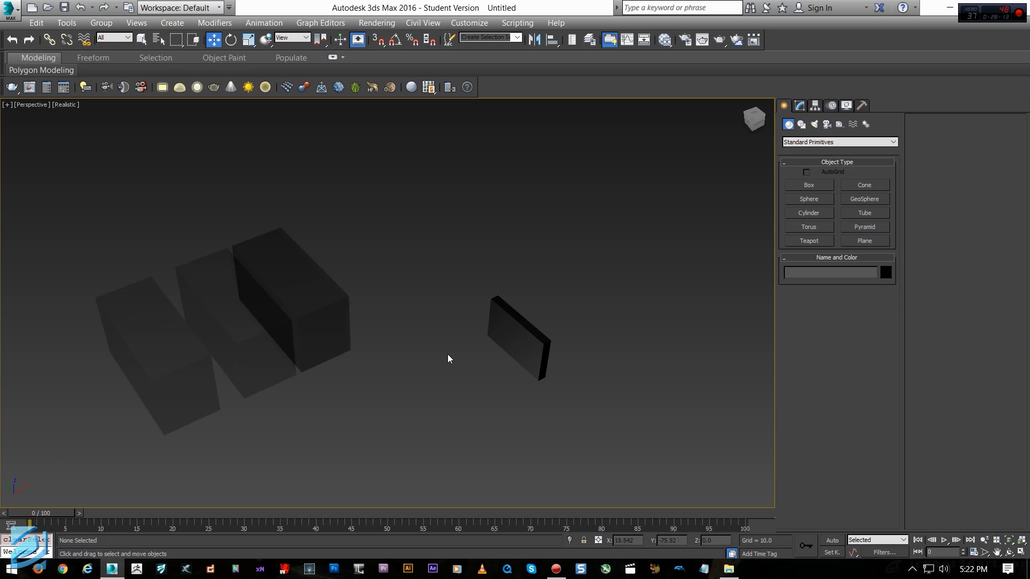
{"action": "left_click", "coordinate": [134, 23]}
{"action": "left_click", "coordinate": [134, 23]}
{"action": "left_click", "coordinate": [101, 22]}
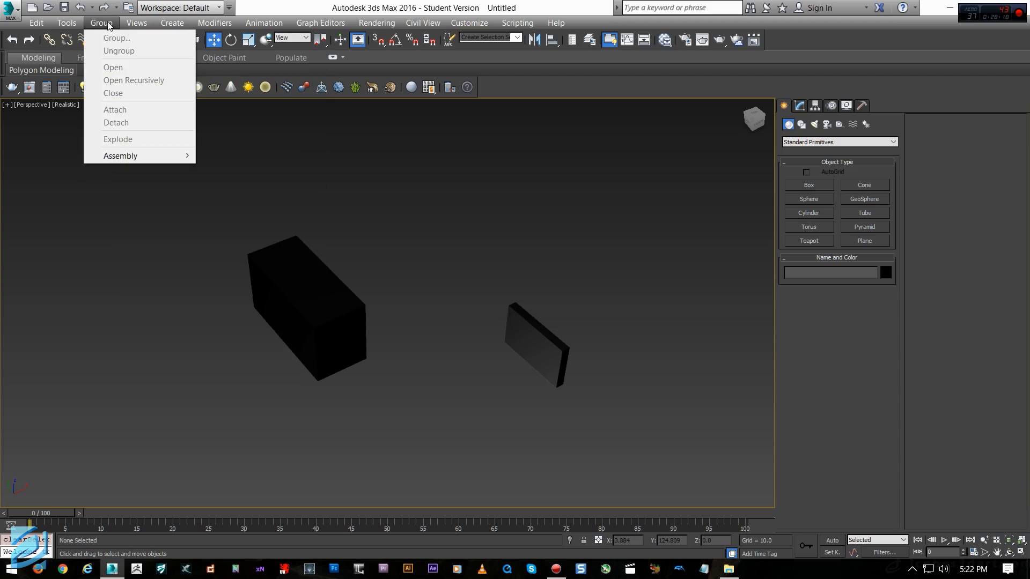
{"action": "left_click", "coordinate": [109, 25]}
{"action": "left_click", "coordinate": [136, 22]}
{"action": "left_click", "coordinate": [137, 22]}
{"action": "left_click", "coordinate": [172, 23]}
{"action": "left_click", "coordinate": [172, 22]}
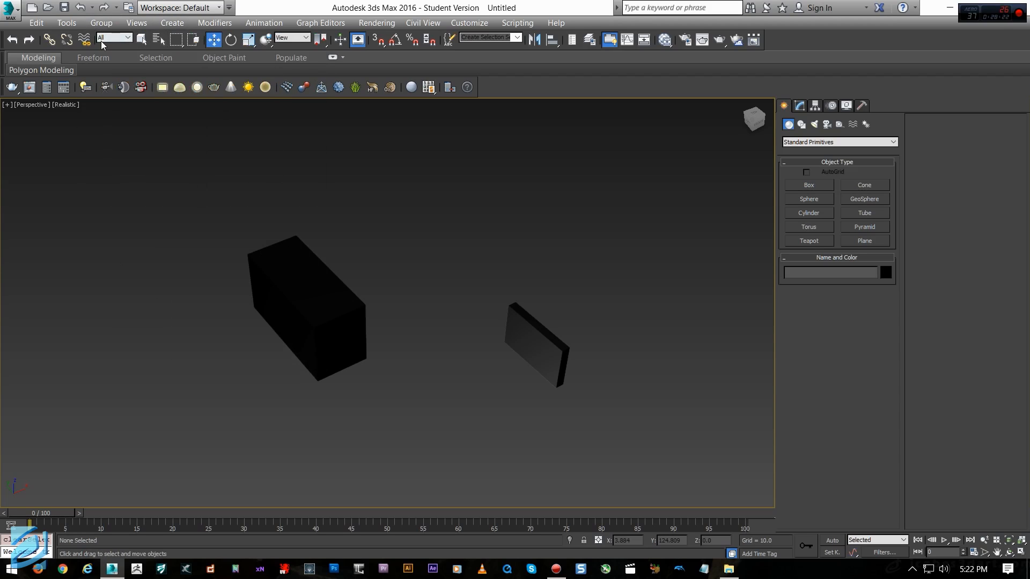
Select the thick block directly in the viewport with the Select Object tool
{"action": "left_click", "coordinate": [140, 39]}
{"action": "left_click", "coordinate": [346, 287]}
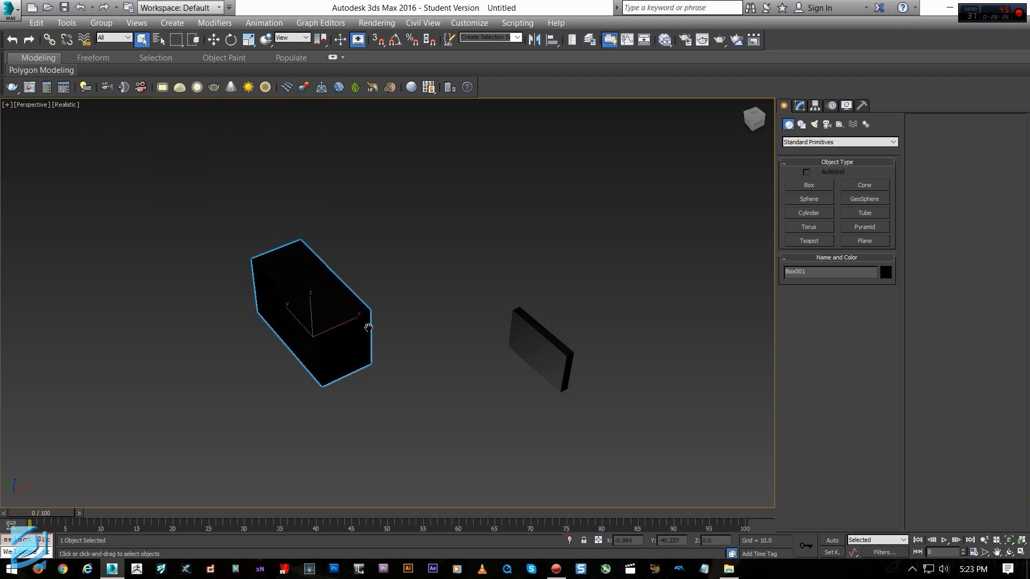
{"action": "middle_click_drag", "start_coordinate": [352, 311], "coordinate": [421, 351]}
View the scene objects in the Select From Scene dialog and cancel it without changing the selection
{"action": "key", "text": "h"}
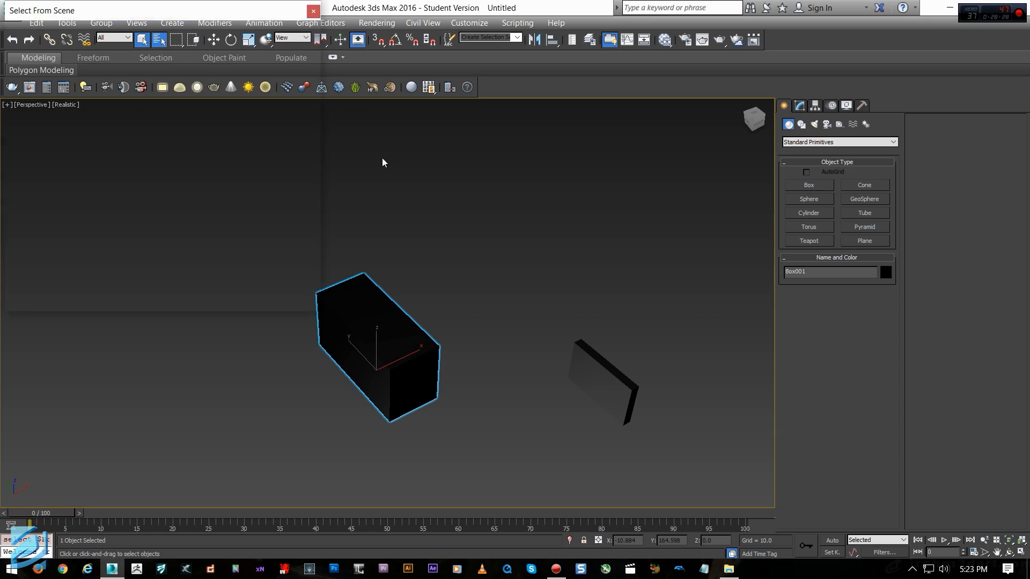
{"action": "left_click", "coordinate": [281, 293]}
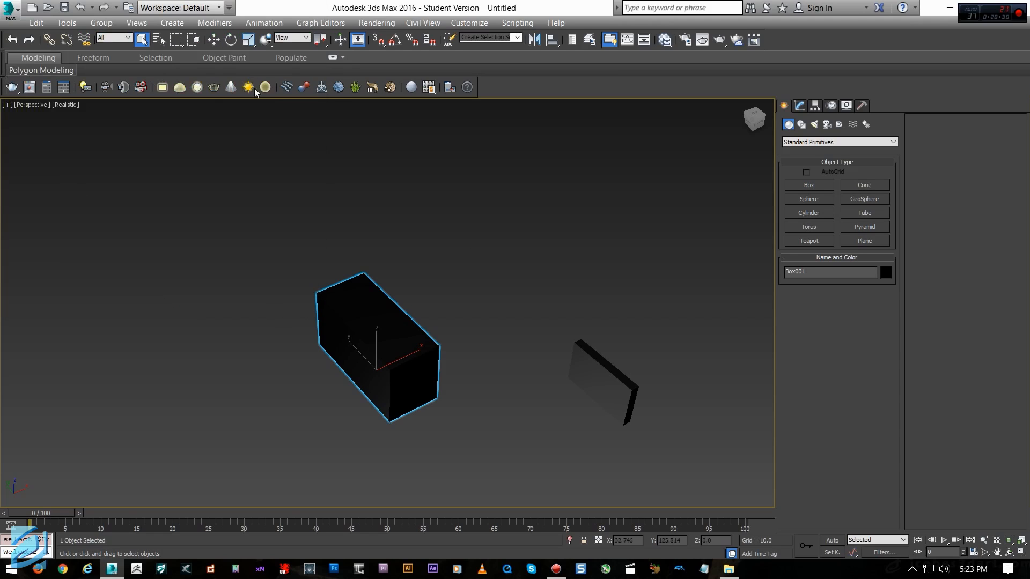
{"action": "middle_click_drag", "start_coordinate": [399, 262], "coordinate": [326, 259]}
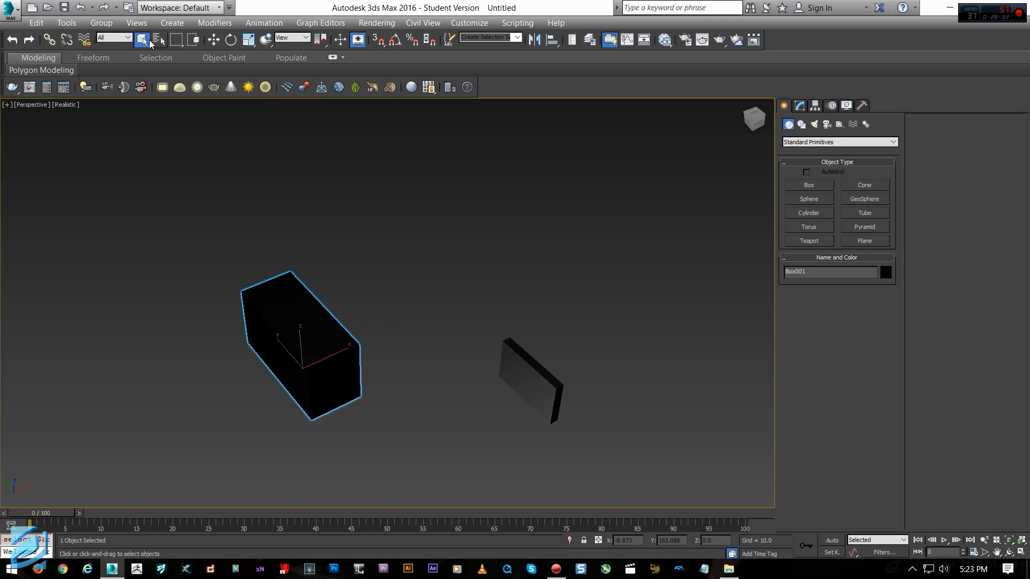
{"action": "left_click", "coordinate": [154, 43]}
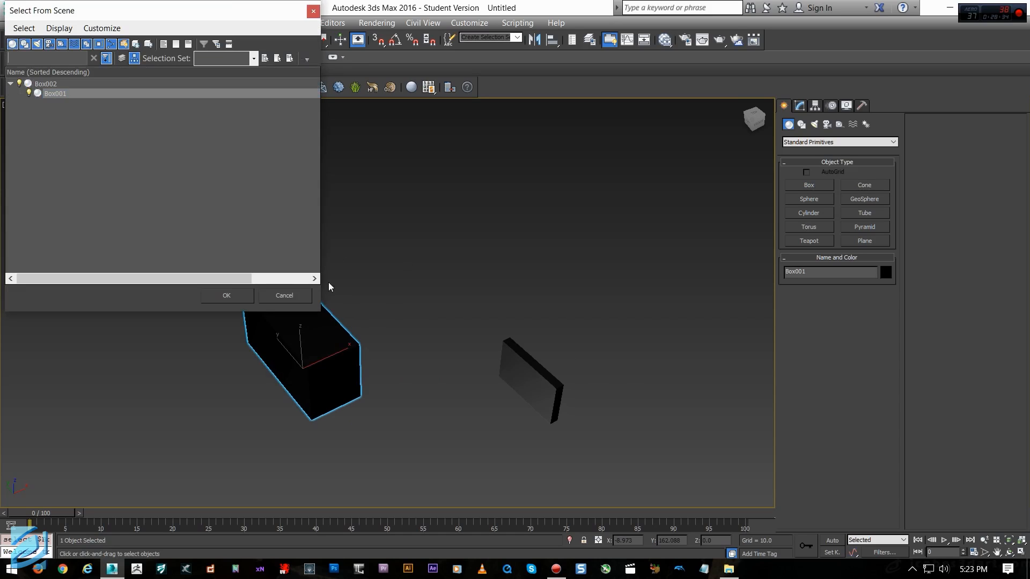
{"action": "left_click", "coordinate": [290, 294]}
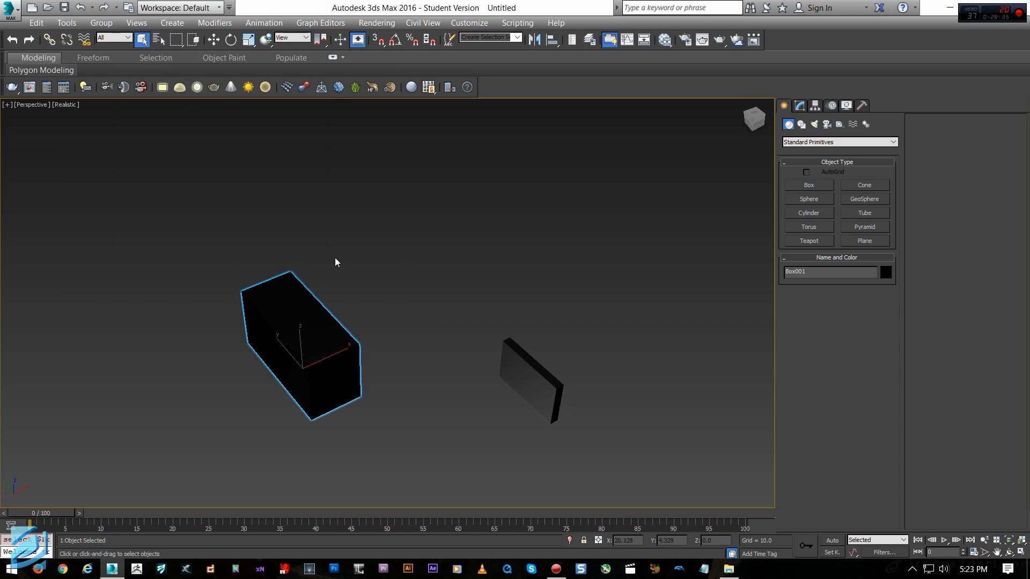
Select the thin box Box002 by name using the Select From Scene dialog
{"action": "left_click", "coordinate": [152, 43]}
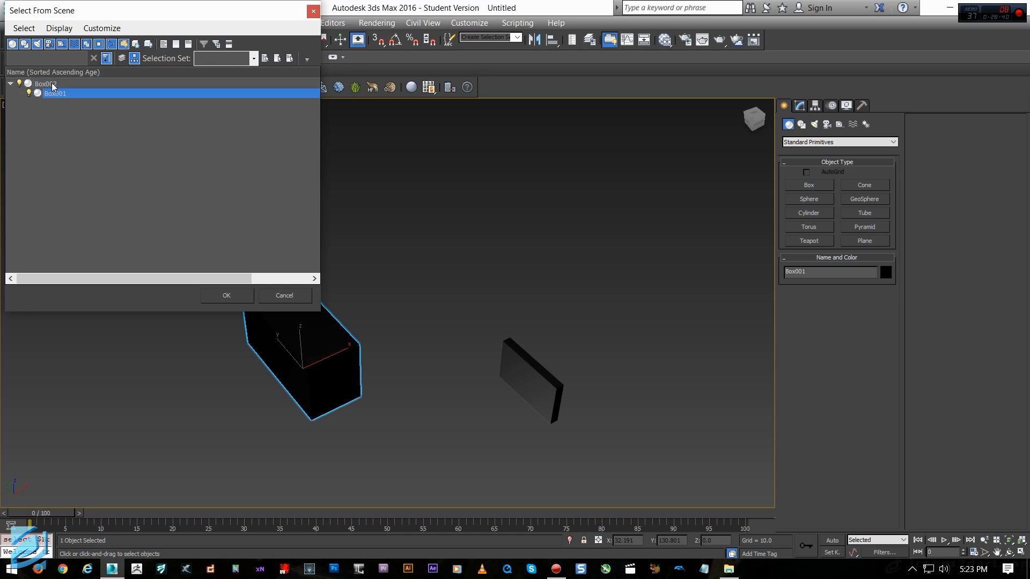
{"action": "double_click", "coordinate": [52, 84]}
{"action": "middle_click_drag", "start_coordinate": [520, 402], "coordinate": [490, 382]}
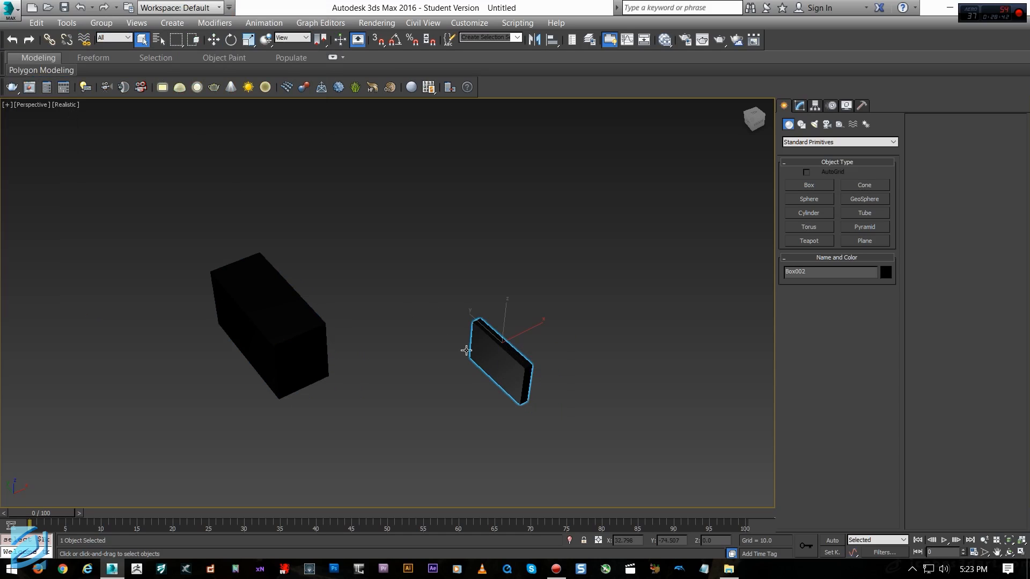
{"action": "key", "text": "h"}
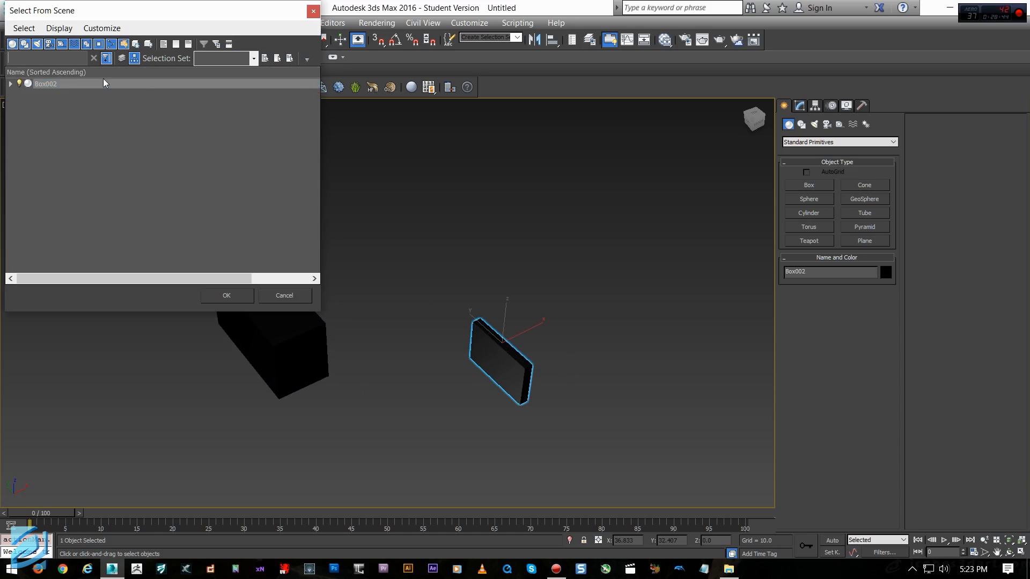
{"action": "double_click", "coordinate": [56, 87]}
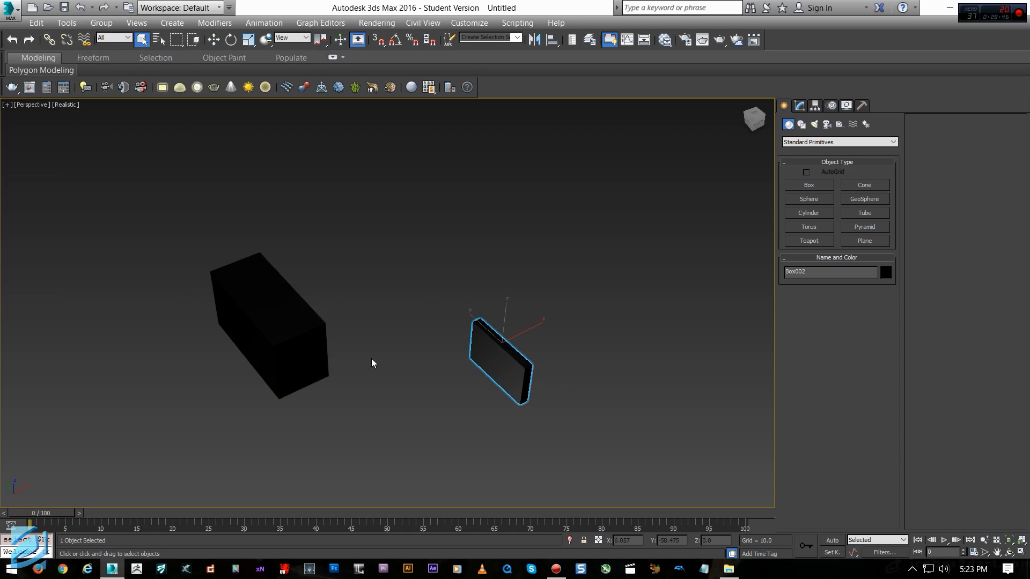
Clear the selection, expand the Box002 hierarchy in the Select From Scene dialog to view its child, and cancel the dialog
{"action": "left_click", "coordinate": [304, 236]}
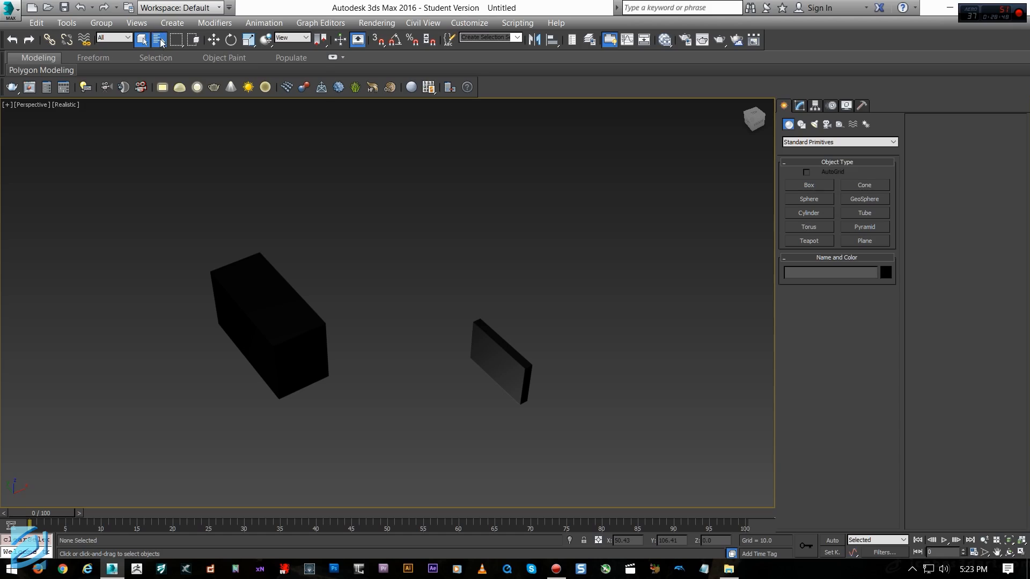
{"action": "left_click", "coordinate": [159, 39]}
{"action": "left_click", "coordinate": [11, 84]}
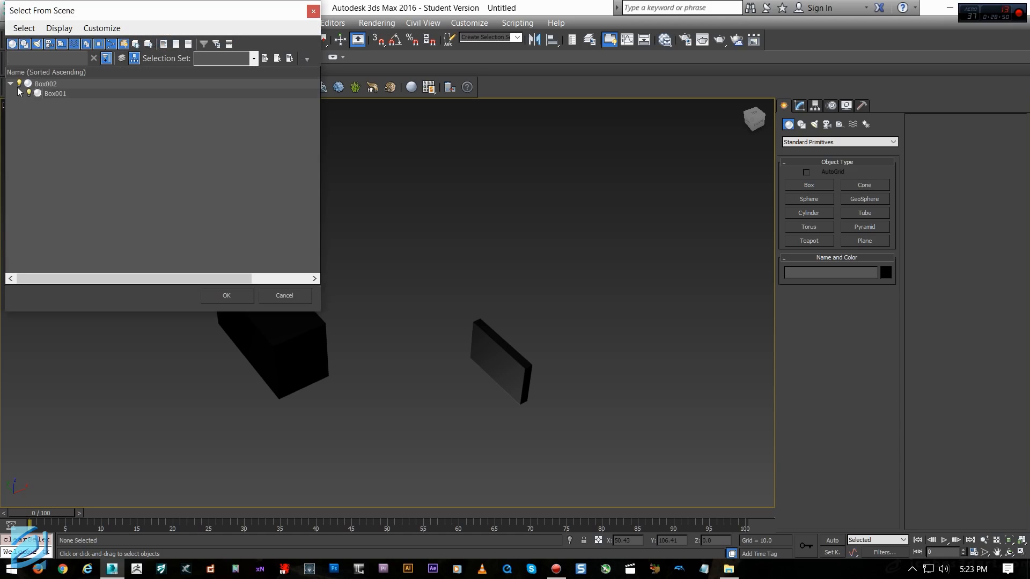
{"action": "left_click", "coordinate": [50, 84]}
{"action": "left_click", "coordinate": [294, 301]}
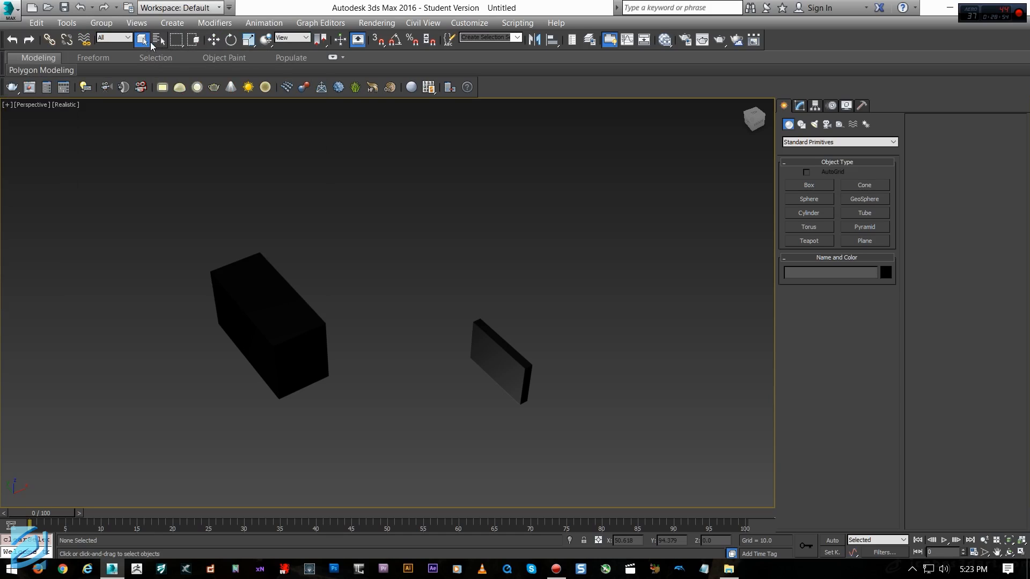
Select the thick block by drawing a selection region across it, and clear the selection
{"action": "mouse_move", "coordinate": [177, 43]}
{"action": "left_mouse_down"}
{"action": "mouse_move", "coordinate": [179, 124]}
{"action": "mouse_move", "coordinate": [181, 96]}
{"action": "mouse_move", "coordinate": [179, 112]}
{"action": "left_mouse_up"}
{"action": "left_click_drag", "start_coordinate": [114, 279], "coordinate": [401, 327]}
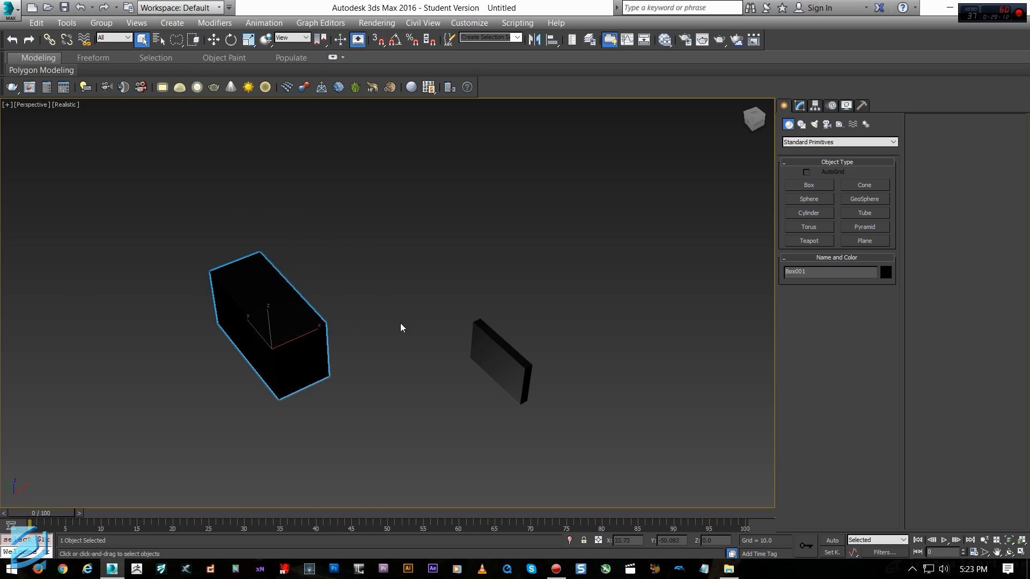
{"action": "left_click_drag", "start_coordinate": [434, 285], "coordinate": [436, 283]}
Test a different selection region shape over the thick block, and select the thin box
{"action": "left_click_drag", "start_coordinate": [176, 39], "coordinate": [179, 131]}
{"action": "left_click_drag", "start_coordinate": [242, 271], "coordinate": [300, 316]}
{"action": "left_click_drag", "start_coordinate": [385, 282], "coordinate": [424, 294]}
{"action": "mouse_move", "coordinate": [305, 276]}
{"action": "left_mouse_down"}
{"action": "mouse_move", "coordinate": [235, 252]}
{"action": "mouse_move", "coordinate": [374, 392]}
{"action": "left_mouse_up"}
{"action": "left_click", "coordinate": [494, 369], "text": "ctrl"}
{"action": "left_click", "coordinate": [492, 343]}
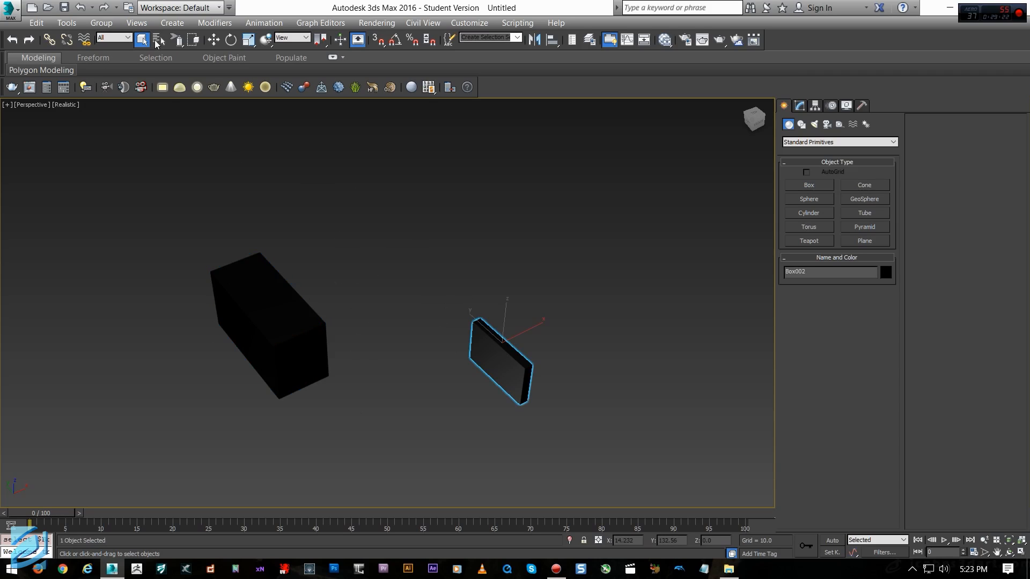
Test another selection region shape around the thick block, clear the selection and restore the rectangular region
{"action": "mouse_move", "coordinate": [177, 40]}
{"action": "left_mouse_down"}
{"action": "mouse_move", "coordinate": [177, 56]}
{"action": "mouse_move", "coordinate": [177, 41]}
{"action": "left_mouse_up"}
{"action": "left_click_drag", "start_coordinate": [320, 327], "coordinate": [425, 216]}
{"action": "mouse_move", "coordinate": [375, 188]}
{"action": "left_mouse_down"}
{"action": "mouse_move", "coordinate": [156, 338]}
{"action": "mouse_move", "coordinate": [266, 365]}
{"action": "left_mouse_up"}
{"action": "left_click", "coordinate": [397, 198]}
{"action": "left_click_drag", "start_coordinate": [173, 43], "coordinate": [176, 57]}
{"action": "middle_click_drag", "start_coordinate": [341, 158], "coordinate": [324, 192]}
{"action": "mouse_move", "coordinate": [176, 39]}
{"action": "left_mouse_down"}
{"action": "mouse_move", "coordinate": [177, 54]}
{"action": "mouse_move", "coordinate": [176, 40]}
{"action": "left_mouse_up"}
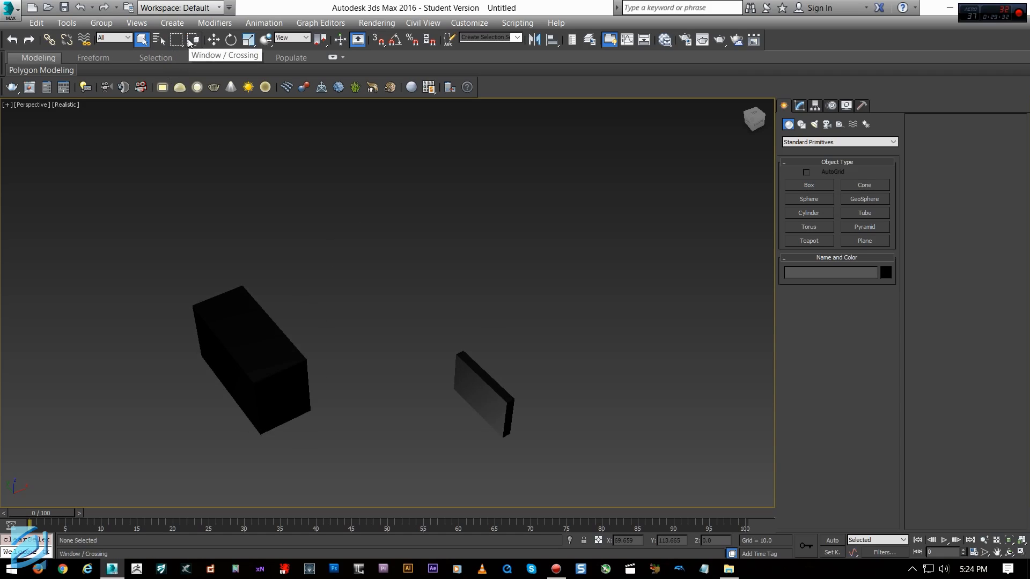
Switch region selection to Window mode, try to clone the thick block along its X axis, and clear the selection
{"action": "left_click", "coordinate": [192, 41]}
{"action": "left_click", "coordinate": [253, 311]}
{"action": "key", "text": "w"}
{"action": "left_click_drag", "start_coordinate": [286, 372], "coordinate": [337, 351], "text": "shift"}
{"action": "middle_click_drag", "start_coordinate": [427, 336], "coordinate": [480, 306], "text": "alt"}
{"action": "left_click", "coordinate": [304, 417]}
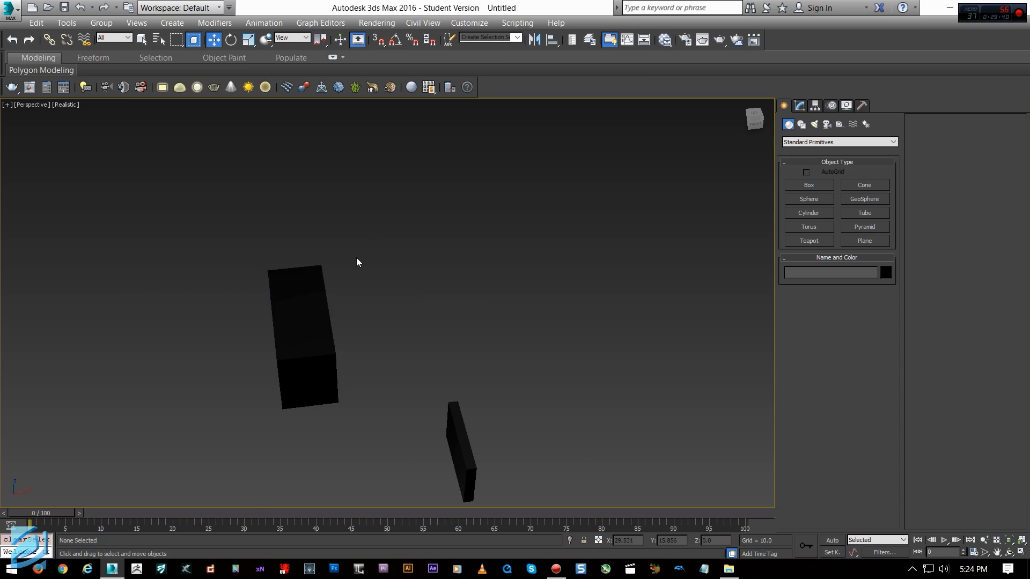
Test Window-mode region selection around the thick block from several angles, and switch back to Crossing mode
{"action": "middle_click_drag", "start_coordinate": [370, 249], "coordinate": [264, 347], "text": "alt"}
{"action": "left_click_drag", "start_coordinate": [333, 246], "coordinate": [483, 384]}
{"action": "middle_click_drag", "start_coordinate": [483, 380], "coordinate": [370, 332], "text": "alt"}
{"action": "left_click_drag", "start_coordinate": [219, 246], "coordinate": [461, 370]}
{"action": "middle_click_drag", "start_coordinate": [542, 284], "coordinate": [456, 338], "text": "alt"}
{"action": "left_click_drag", "start_coordinate": [498, 299], "coordinate": [302, 428]}
{"action": "middle_click_drag", "start_coordinate": [371, 460], "coordinate": [474, 320], "text": "alt"}
{"action": "middle_click_drag", "start_coordinate": [558, 317], "coordinate": [485, 312], "text": "alt"}
{"action": "left_click", "coordinate": [366, 350]}
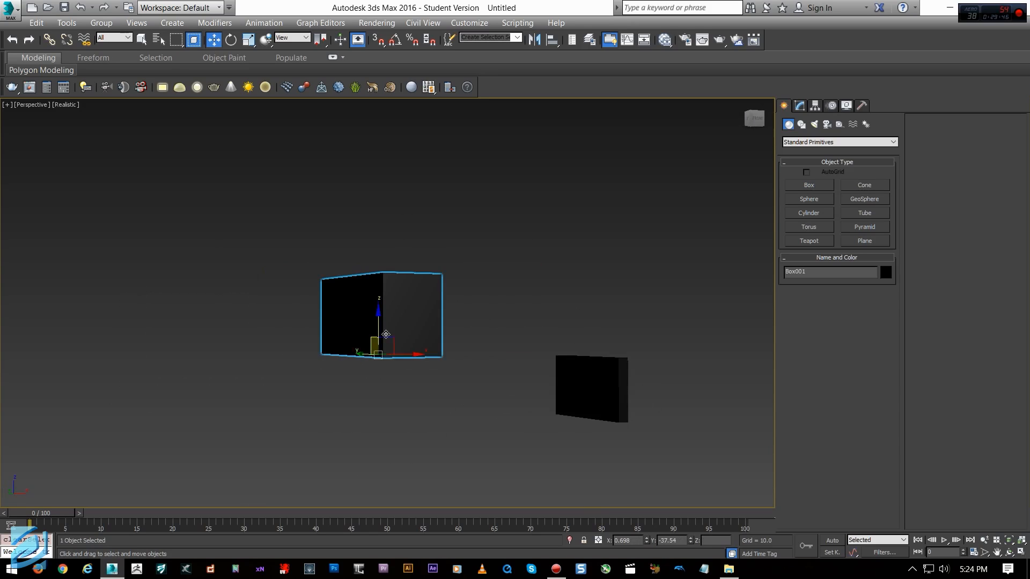
{"action": "middle_click_drag", "start_coordinate": [515, 257], "coordinate": [485, 309], "text": "alt"}
{"action": "left_click", "coordinate": [484, 308]}
{"action": "left_click", "coordinate": [194, 43]}
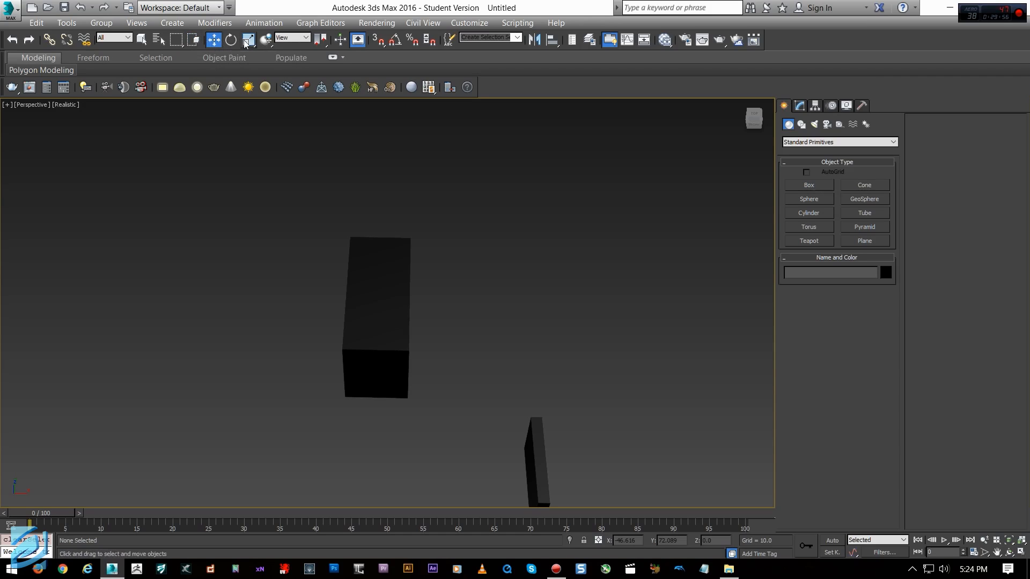
Select the thick block and try the Rotate, Move and Scale tools on it, including a trial scale along X
{"action": "middle_click_drag", "start_coordinate": [479, 242], "coordinate": [409, 217]}
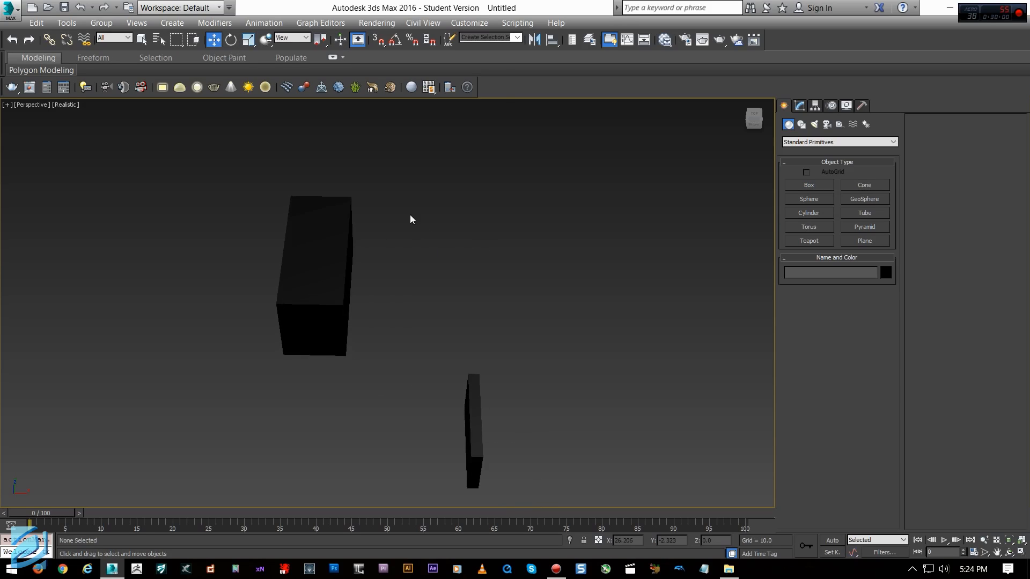
{"action": "key", "text": "e"}
{"action": "left_click", "coordinate": [294, 262]}
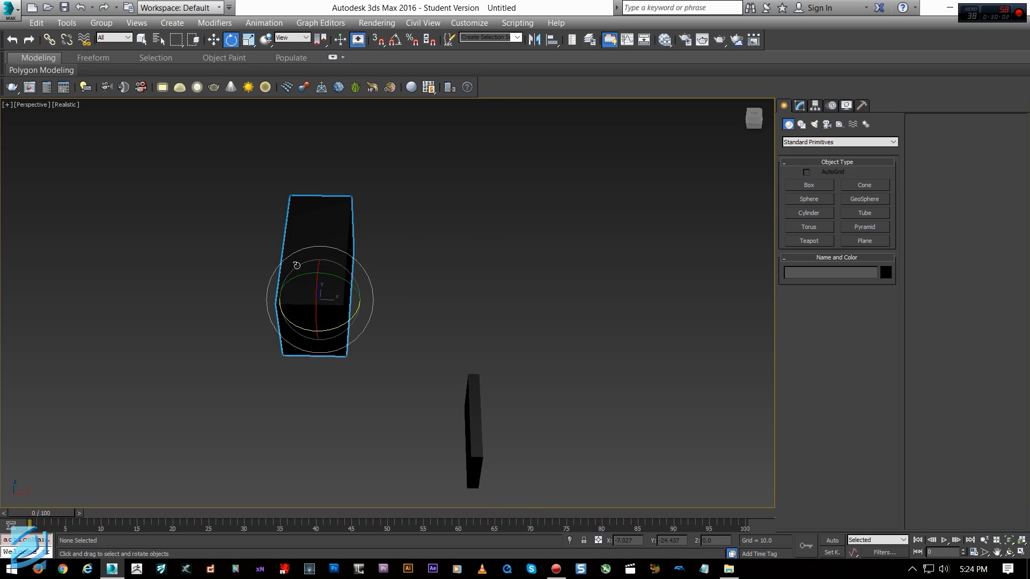
{"action": "key", "text": "w"}
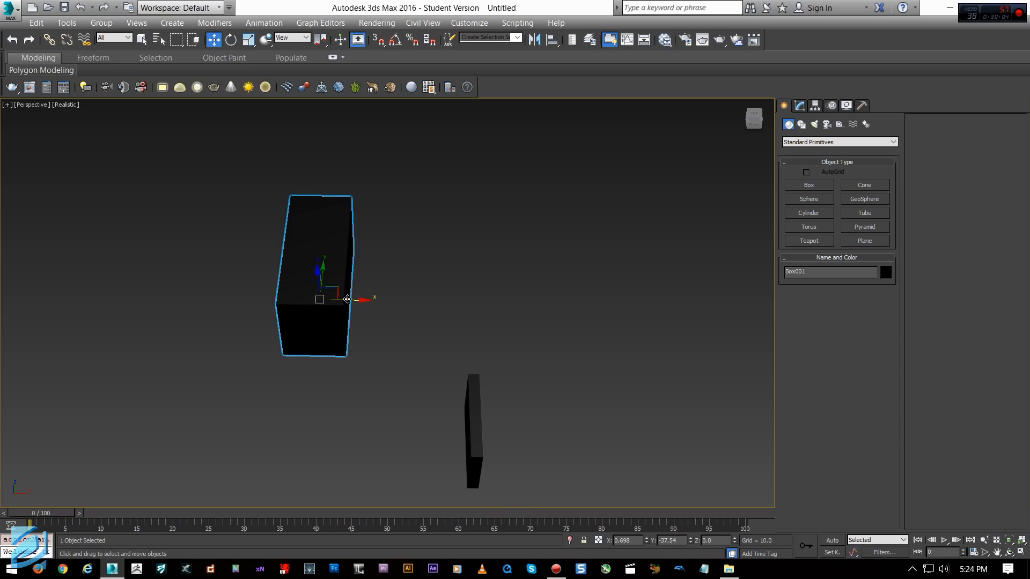
{"action": "key", "text": "r"}
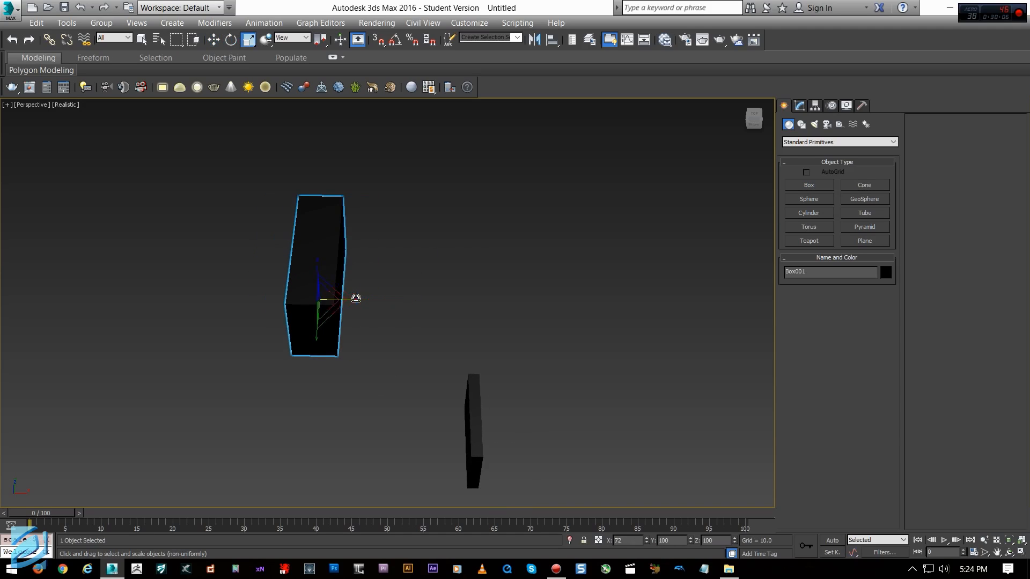
{"action": "middle_click_drag", "start_coordinate": [386, 288], "coordinate": [354, 304]}
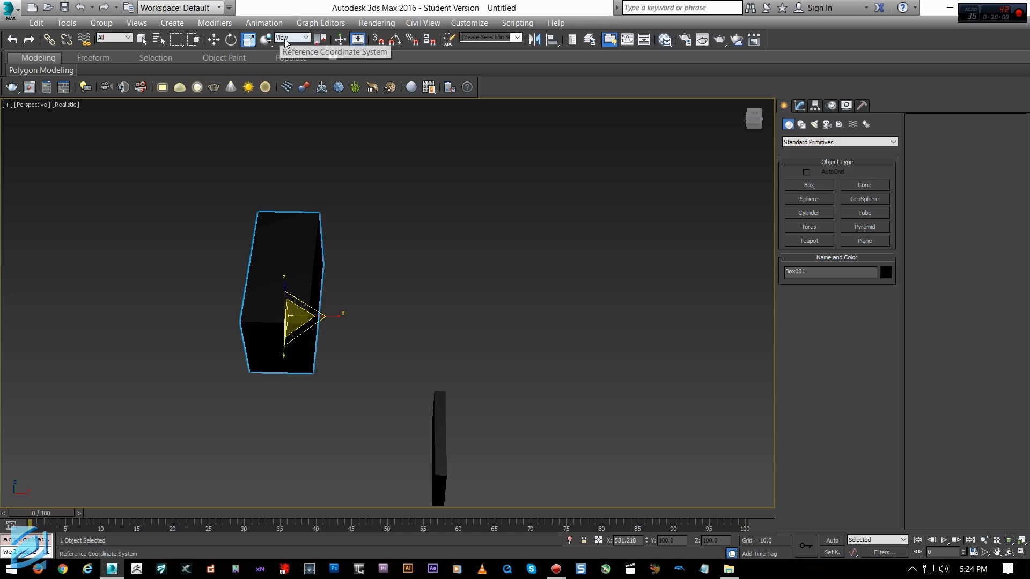
Show the selected thick block framed in the Front view with the Move tool active
{"action": "left_click", "coordinate": [292, 37]}
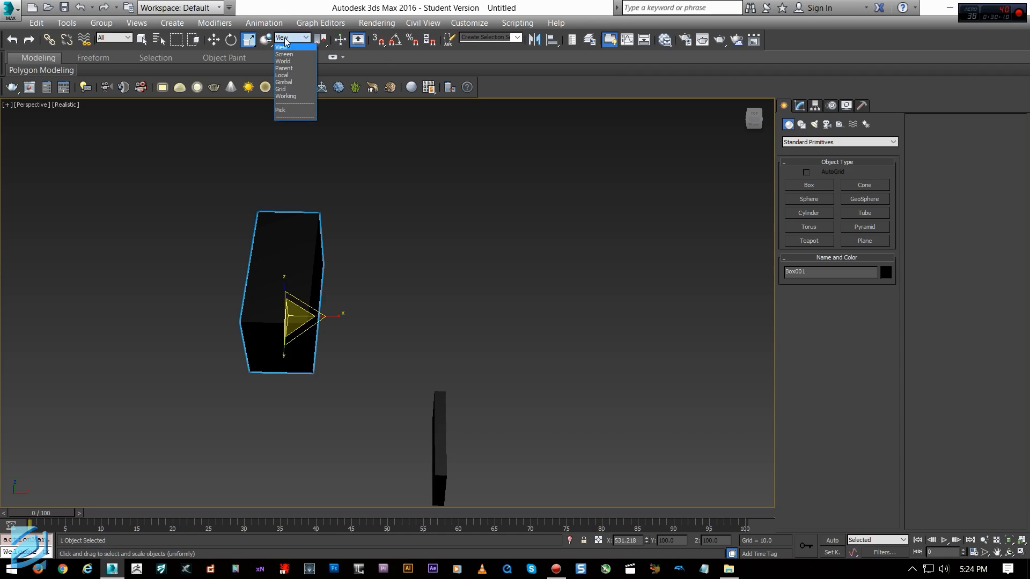
{"action": "left_click", "coordinate": [285, 39]}
{"action": "key", "text": "w"}
{"action": "middle_click_drag", "start_coordinate": [368, 301], "coordinate": [440, 298], "text": "alt"}
{"action": "key", "text": "f"}
{"action": "key", "text": "z"}
{"action": "scroll", "coordinate": [388, 404], "scroll_direction": "down", "scroll_amount": 3}
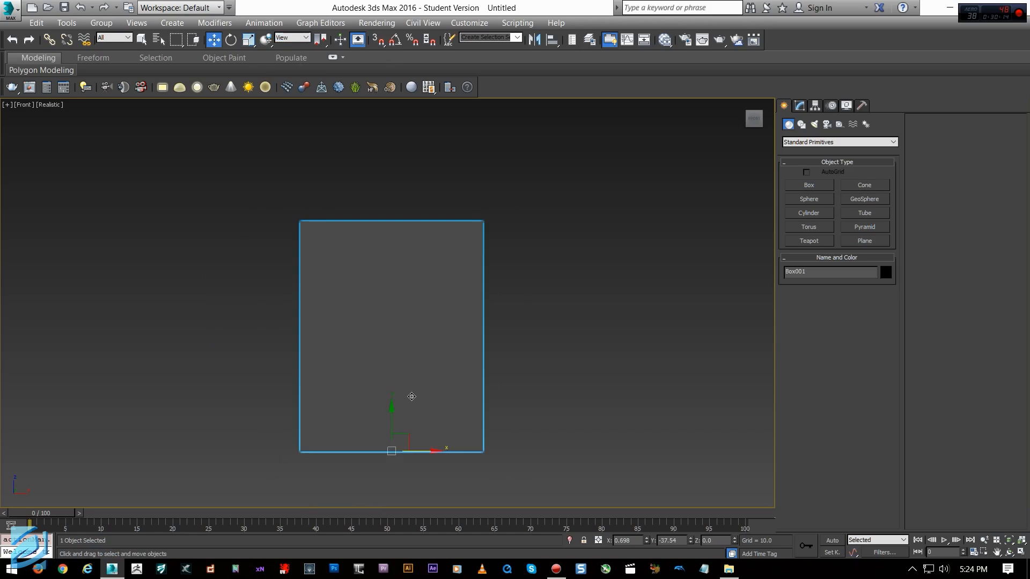
{"action": "middle_click_drag", "start_coordinate": [398, 400], "coordinate": [356, 376]}
{"action": "left_click", "coordinate": [543, 360]}
{"action": "left_click", "coordinate": [367, 235]}
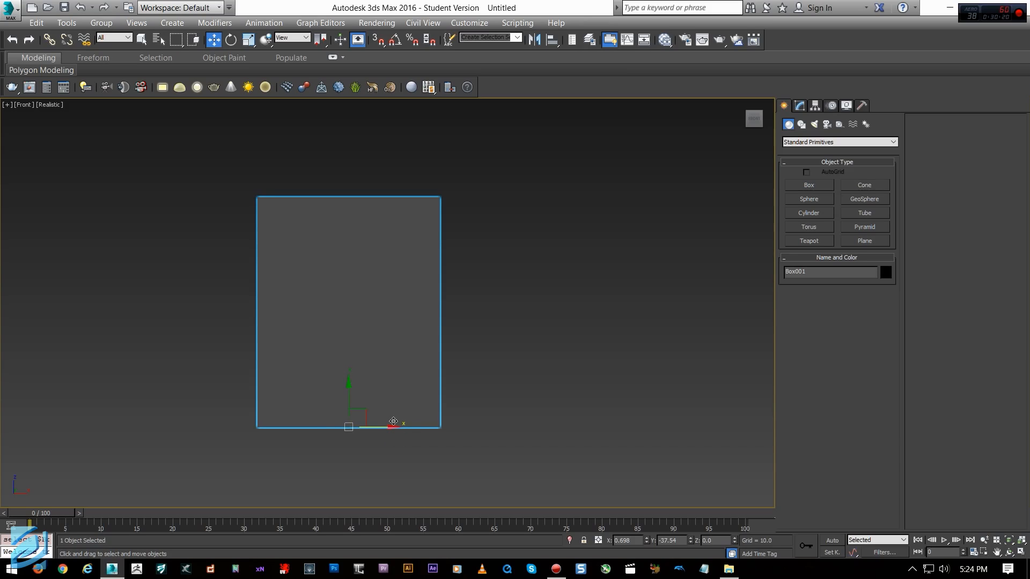
{"action": "middle_click_drag", "start_coordinate": [384, 409], "coordinate": [393, 377]}
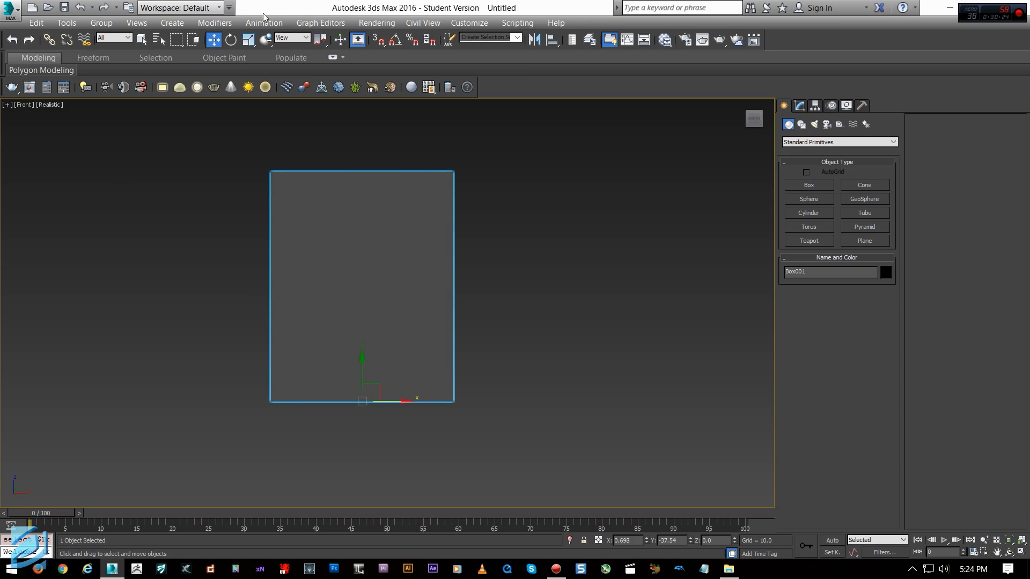
Set the reference coordinate system to Screen and to Local to compare the move axes on the thick block
{"action": "left_click", "coordinate": [293, 38]}
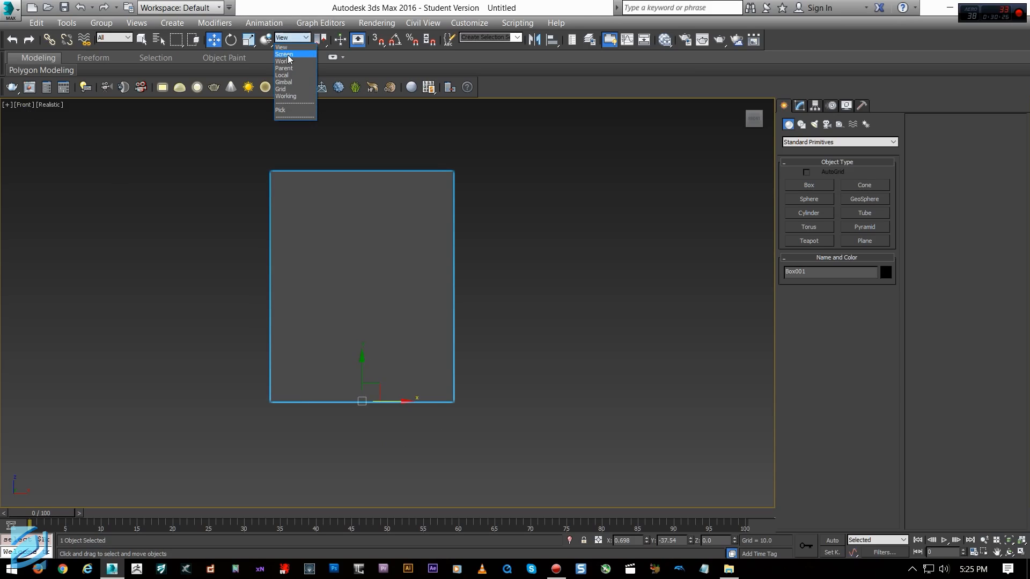
{"action": "left_click", "coordinate": [289, 54]}
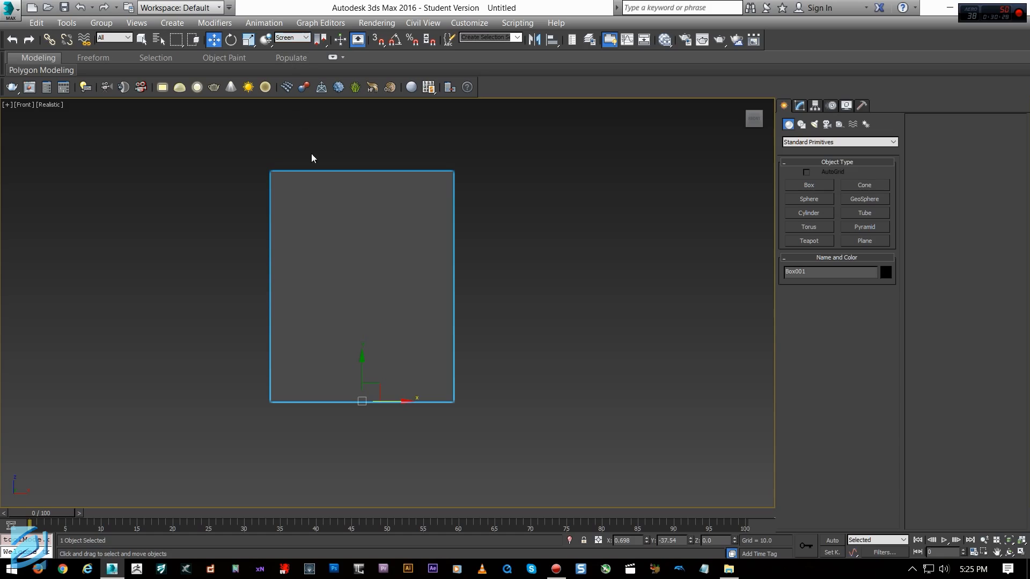
{"action": "left_click", "coordinate": [294, 37]}
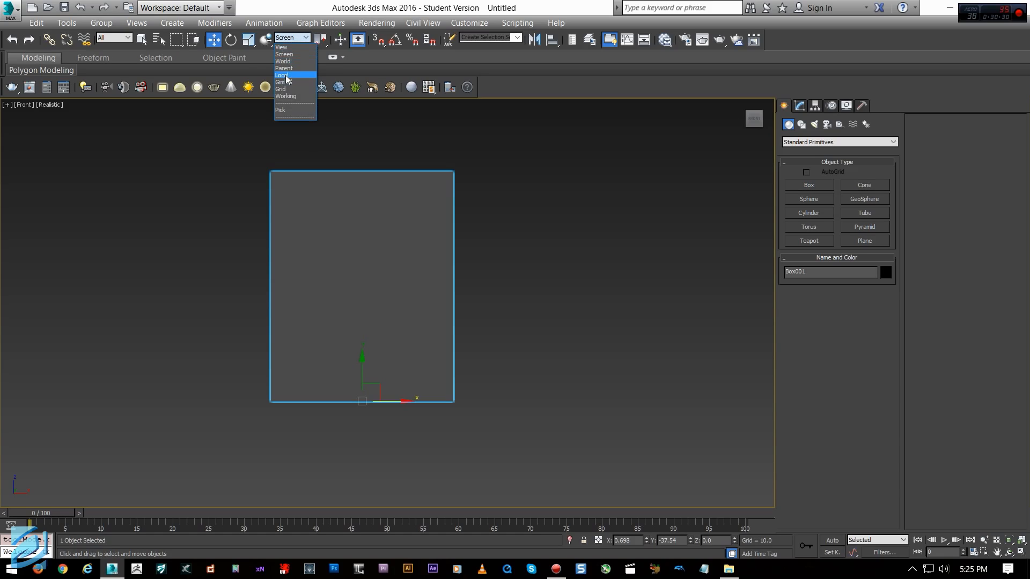
{"action": "left_click", "coordinate": [286, 77]}
Set the reference coordinate system to Screen and orbit around the thick block to check the axis orientation
{"action": "left_click", "coordinate": [290, 37]}
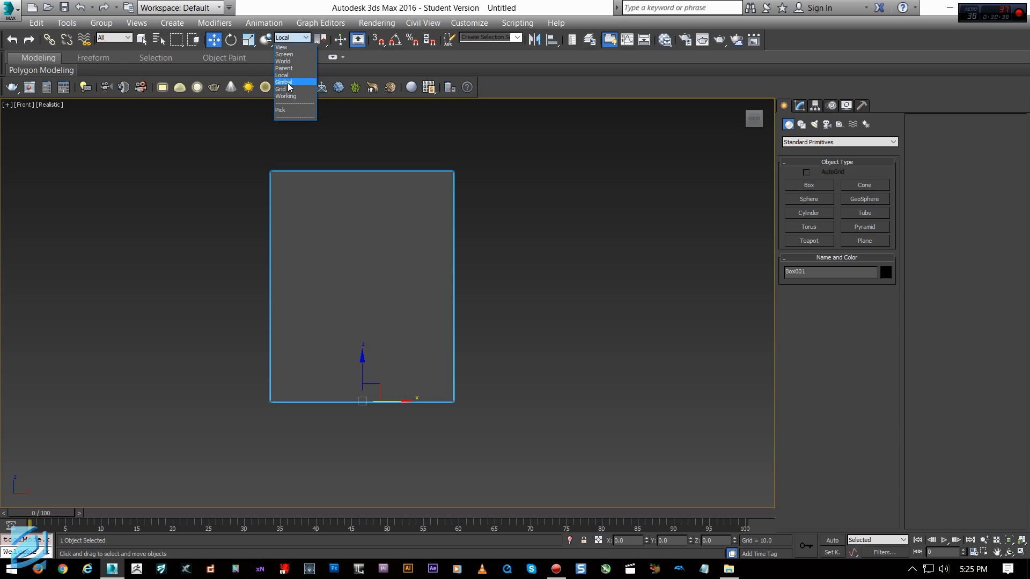
{"action": "left_click", "coordinate": [289, 54]}
{"action": "middle_click_drag", "start_coordinate": [382, 156], "coordinate": [522, 342], "text": "alt"}
{"action": "middle_click_drag", "start_coordinate": [497, 443], "coordinate": [469, 394], "text": "alt"}
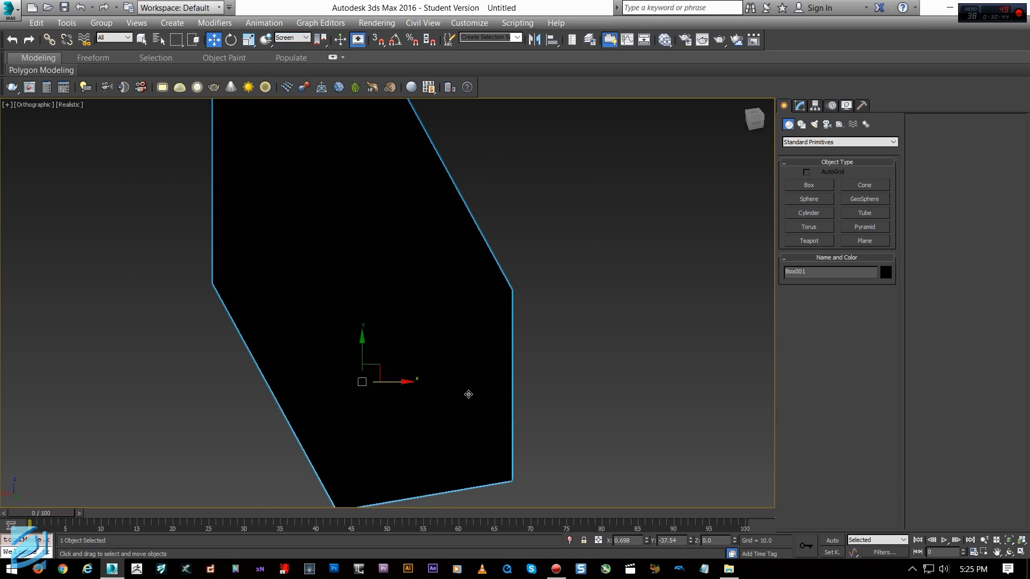
Restore the earlier Perspective view and set the reference coordinate system to Local for the thick block
{"action": "key", "text": "shift+z"}
{"action": "key", "text": "shift+z"}
{"action": "key", "text": "shift+z"}
{"action": "key", "text": "shift+z"}
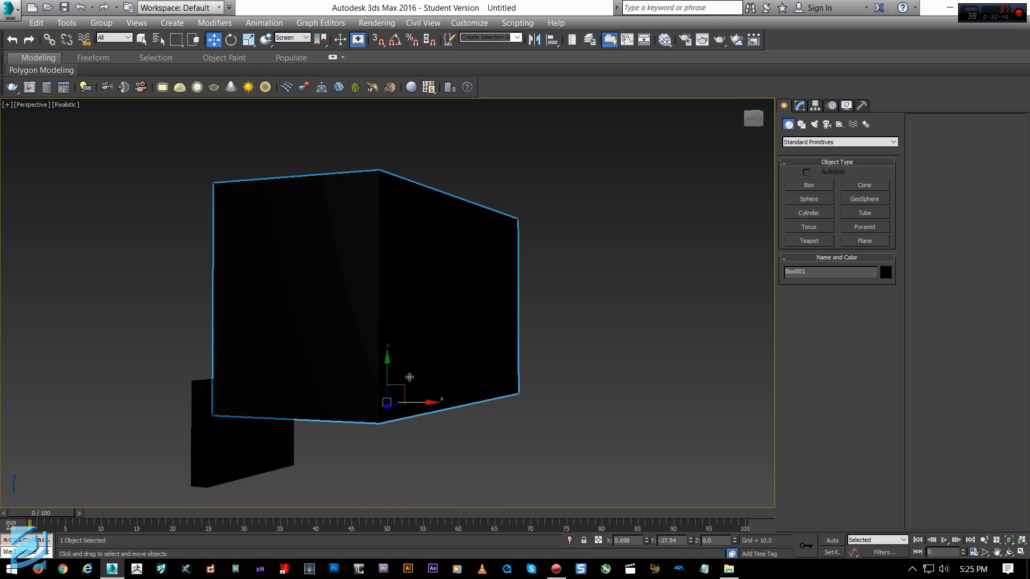
{"action": "left_click", "coordinate": [296, 38]}
{"action": "left_click", "coordinate": [292, 75]}
{"action": "middle_click_drag", "start_coordinate": [529, 333], "coordinate": [749, 210], "text": "alt"}
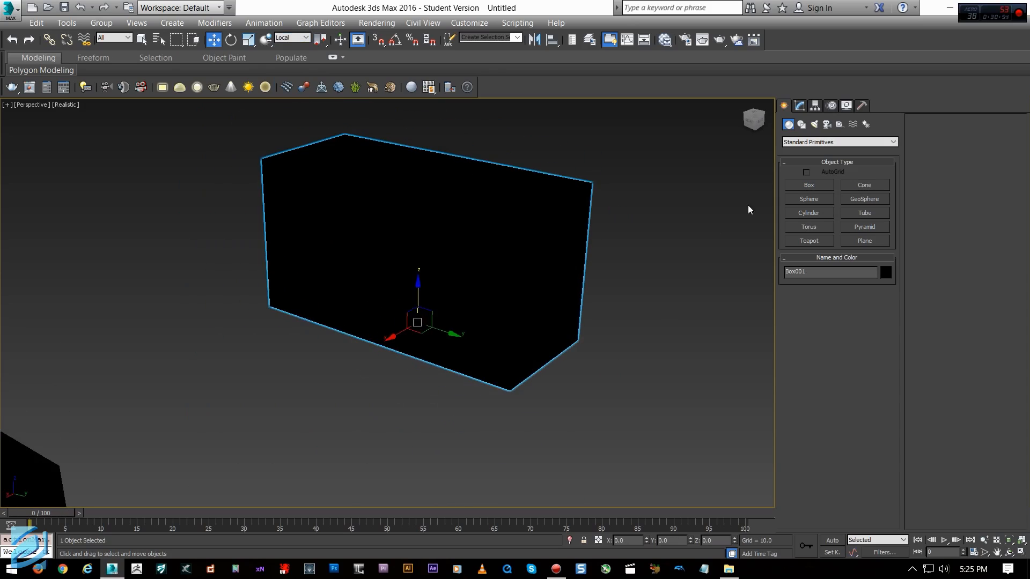
Center the thick block's pivot to the object with Affect Pivot Only and move the pivot along Y toward one end
{"action": "left_click", "coordinate": [816, 106]}
{"action": "left_click", "coordinate": [828, 185]}
{"action": "left_click", "coordinate": [839, 253]}
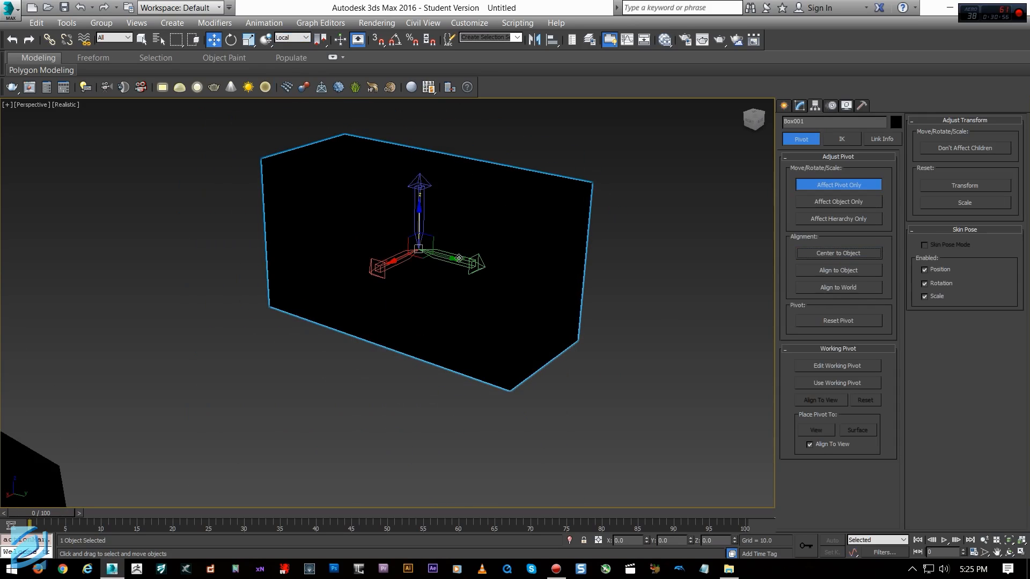
{"action": "left_click_drag", "start_coordinate": [440, 258], "coordinate": [560, 311]}
{"action": "left_click", "coordinate": [824, 184]}
Try moving the thick block by its adjusted pivot in the Local coordinate system
{"action": "middle_click_drag", "start_coordinate": [641, 297], "coordinate": [562, 303], "text": "alt"}
{"action": "left_click_drag", "start_coordinate": [473, 255], "coordinate": [468, 229]}
{"action": "middle_click_drag", "start_coordinate": [542, 271], "coordinate": [476, 286], "text": "alt"}
{"action": "mouse_move", "coordinate": [381, 229]}
{"action": "left_mouse_down"}
{"action": "mouse_move", "coordinate": [394, 292]}
{"action": "mouse_move", "coordinate": [386, 219]}
{"action": "left_mouse_up"}
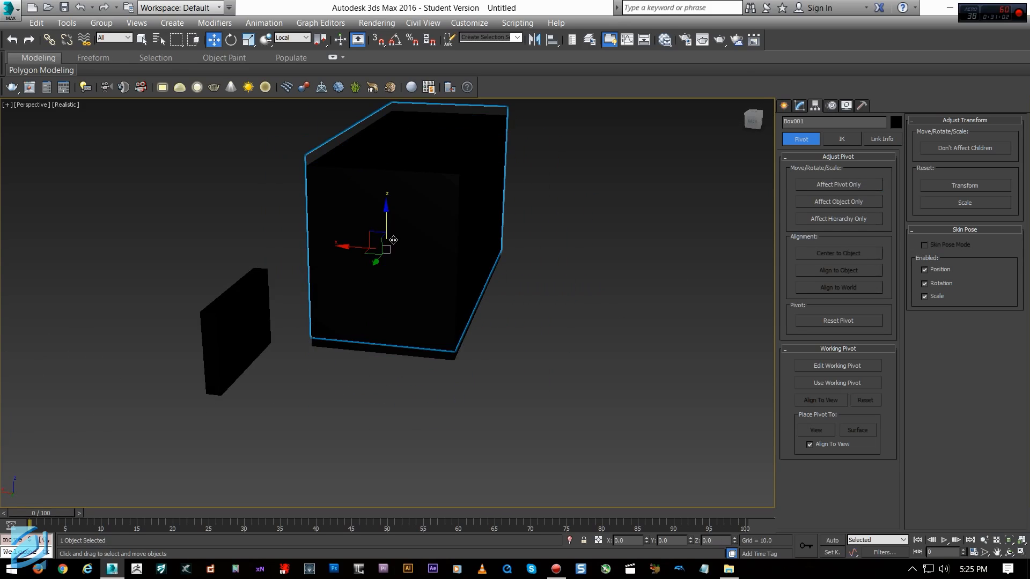
{"action": "middle_click_drag", "start_coordinate": [394, 297], "coordinate": [400, 295], "text": "alt"}
Set the reference coordinate system to View and move the thick block along Y
{"action": "left_click", "coordinate": [302, 42]}
{"action": "left_click", "coordinate": [297, 46]}
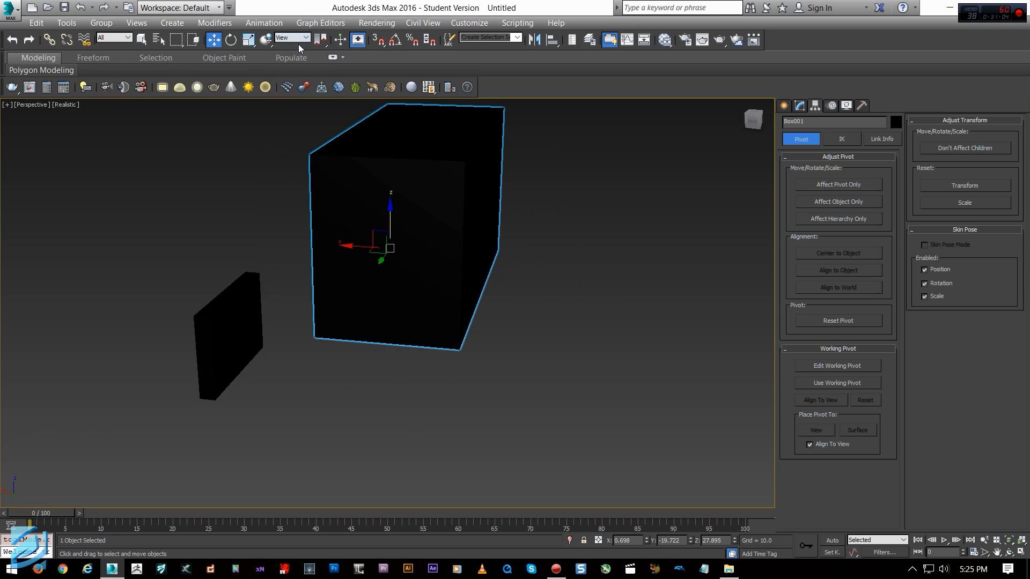
{"action": "middle_click_drag", "start_coordinate": [327, 204], "coordinate": [405, 321], "text": "alt"}
{"action": "scroll", "coordinate": [494, 365], "scroll_direction": "down", "scroll_amount": 3}
{"action": "left_click", "coordinate": [538, 382]}
{"action": "middle_click_drag", "start_coordinate": [538, 381], "coordinate": [564, 358], "text": "alt"}
{"action": "left_click", "coordinate": [452, 344]}
{"action": "left_click", "coordinate": [533, 378]}
{"action": "left_click", "coordinate": [440, 368]}
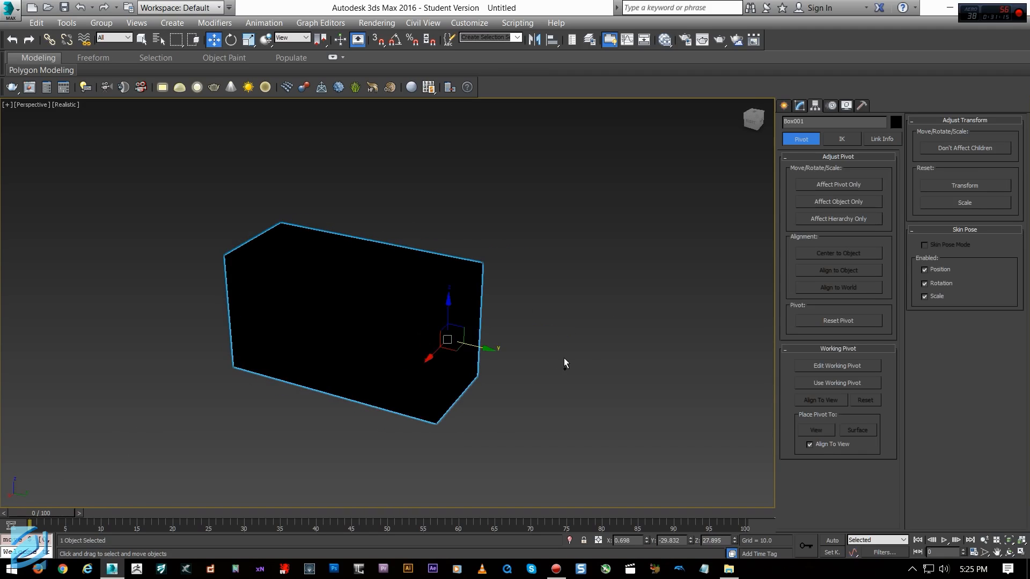
Turn on Select and Manipulate and review the Space Warps and Systems object categories
{"action": "left_click", "coordinate": [339, 39]}
{"action": "left_click", "coordinate": [785, 107]}
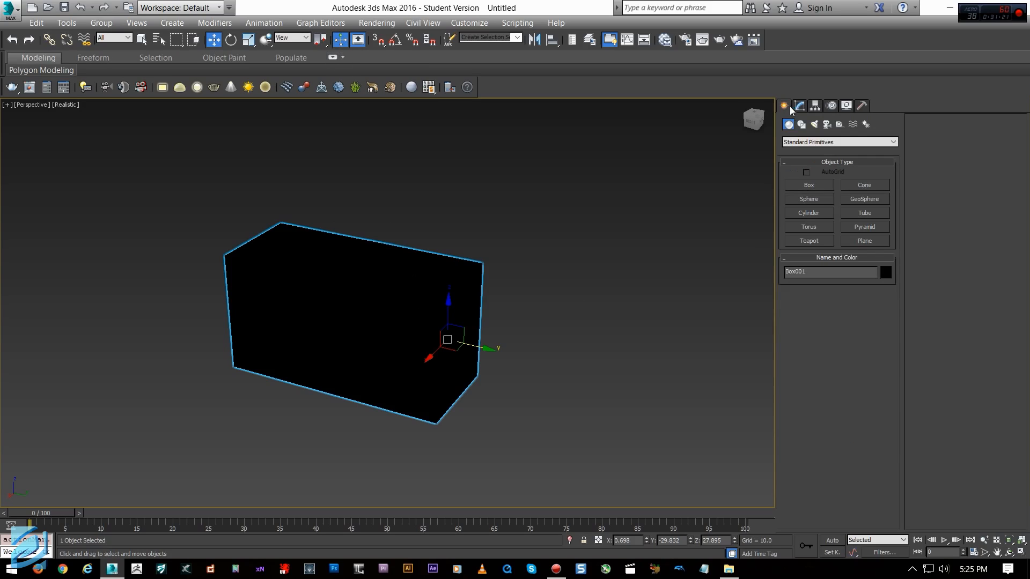
{"action": "left_click", "coordinate": [850, 127]}
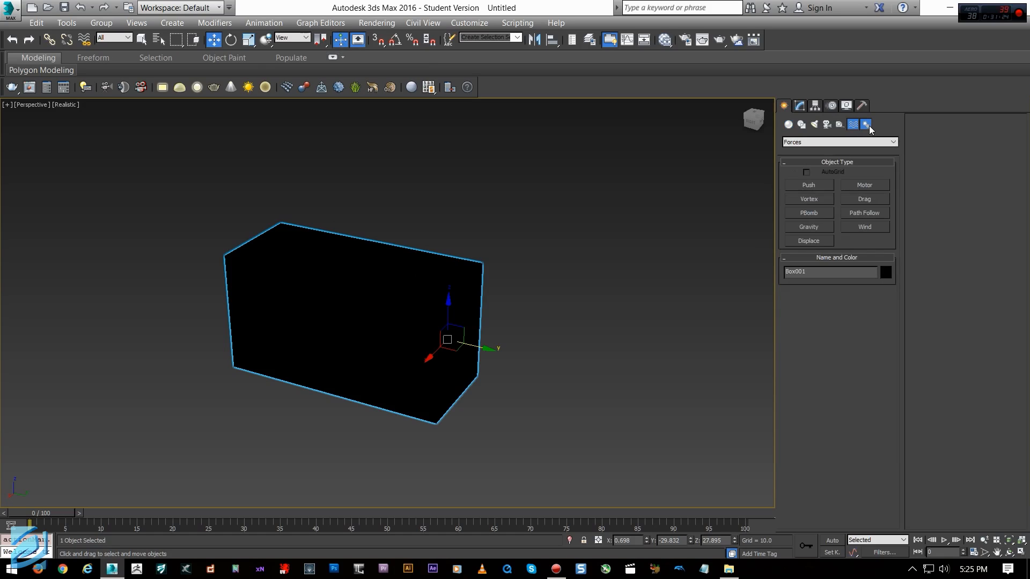
{"action": "left_click", "coordinate": [865, 125]}
{"action": "left_click", "coordinate": [842, 141]}
{"action": "left_click", "coordinate": [842, 141]}
{"action": "left_click", "coordinate": [794, 124]}
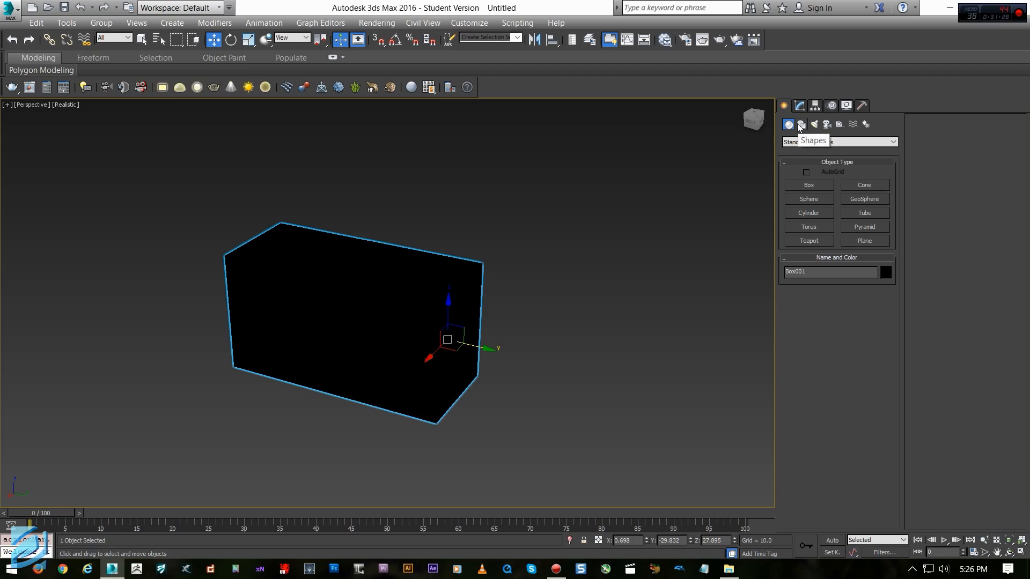
Examine the geometry and helper type lists and the thick block's Box parameters
{"action": "left_click", "coordinate": [802, 143]}
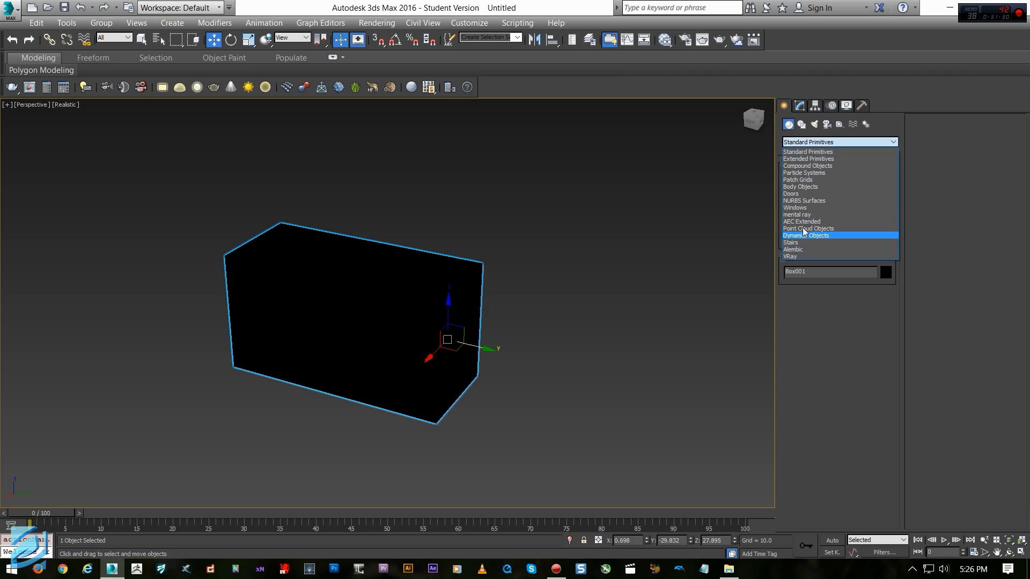
{"action": "left_click", "coordinate": [840, 128]}
{"action": "left_click", "coordinate": [840, 126]}
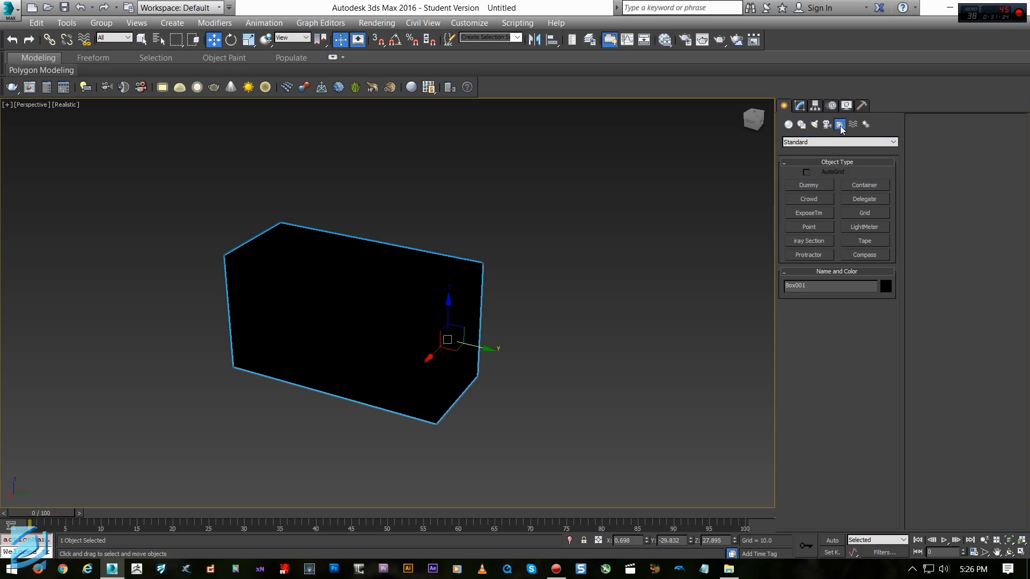
{"action": "left_click", "coordinate": [840, 142]}
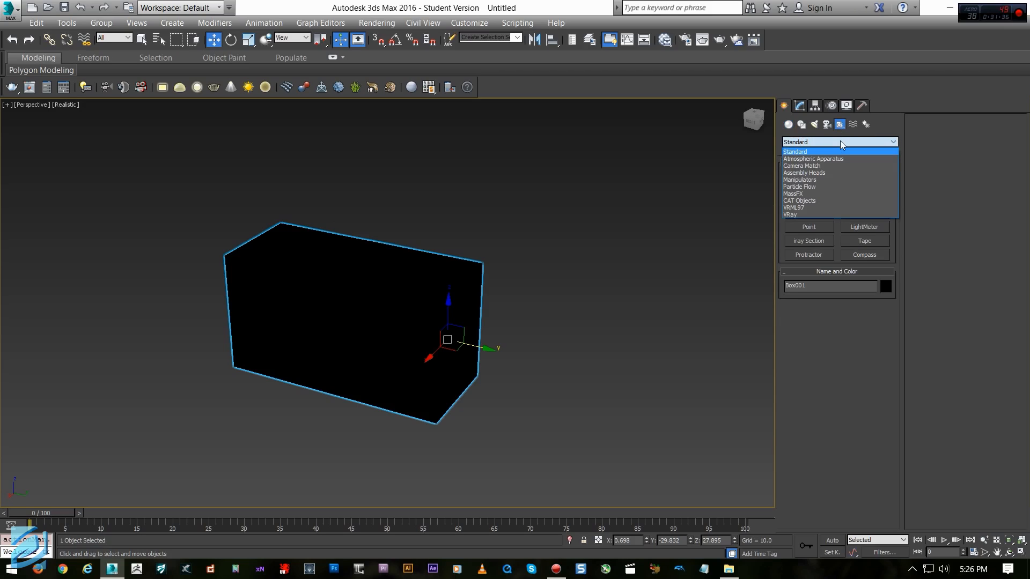
{"action": "left_click", "coordinate": [840, 141]}
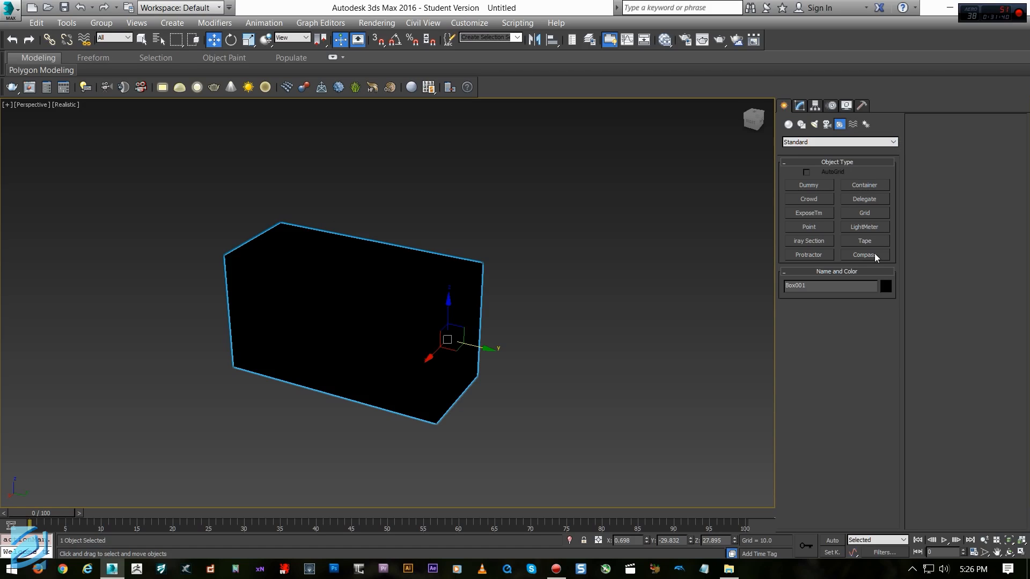
{"action": "left_click", "coordinate": [800, 105]}
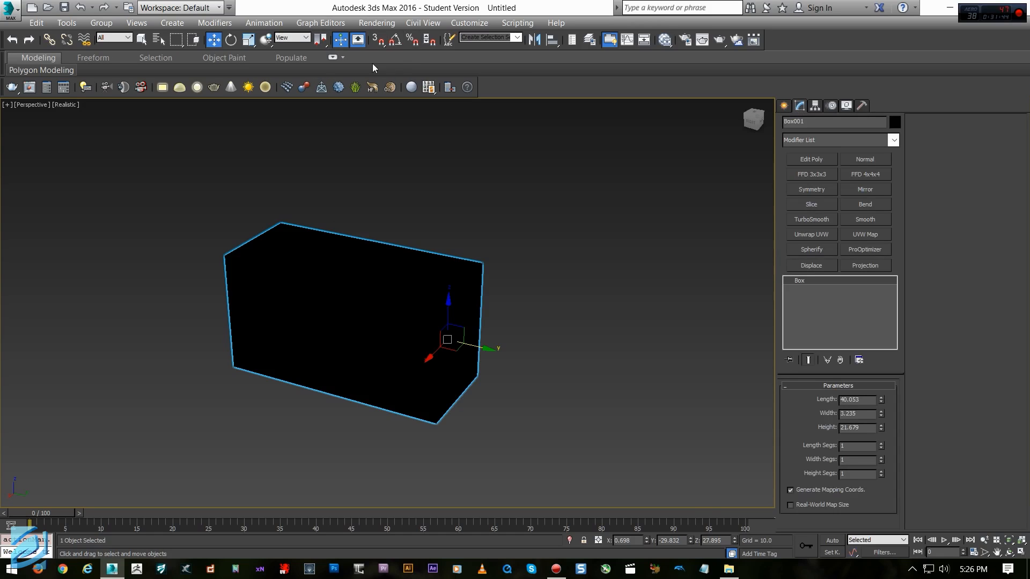
Turn off Select and Manipulate, activate the selection tool and deselect the thick block
{"action": "left_click", "coordinate": [340, 39]}
{"action": "middle_click_drag", "start_coordinate": [400, 227], "coordinate": [451, 223], "text": "alt"}
{"action": "key", "text": "q"}
{"action": "left_click", "coordinate": [451, 223]}
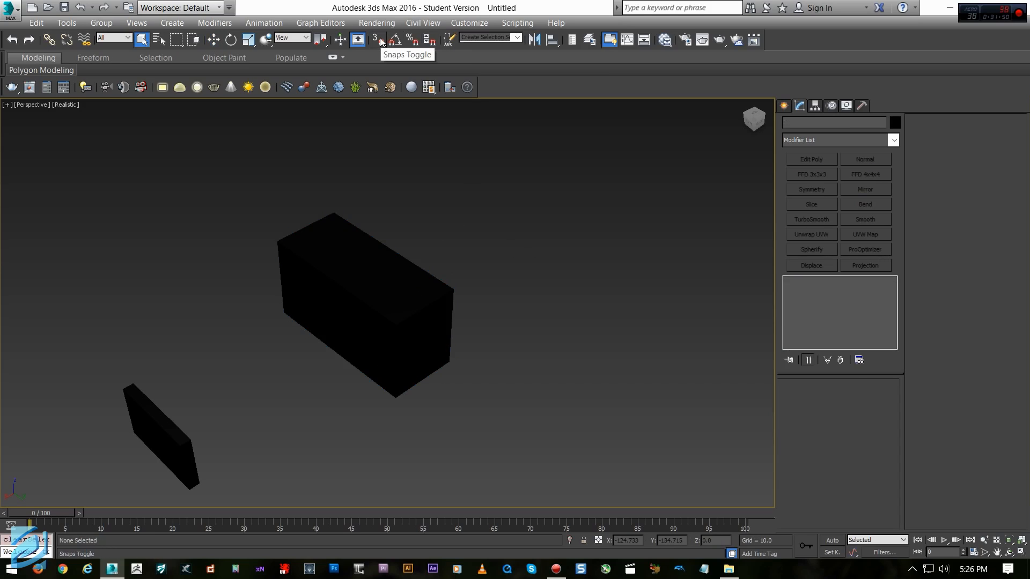
Try moving the thick block with 3D snapping on, undo the move and turn snapping off
{"action": "middle_click_drag", "start_coordinate": [428, 181], "coordinate": [382, 184]}
{"action": "key", "text": "s"}
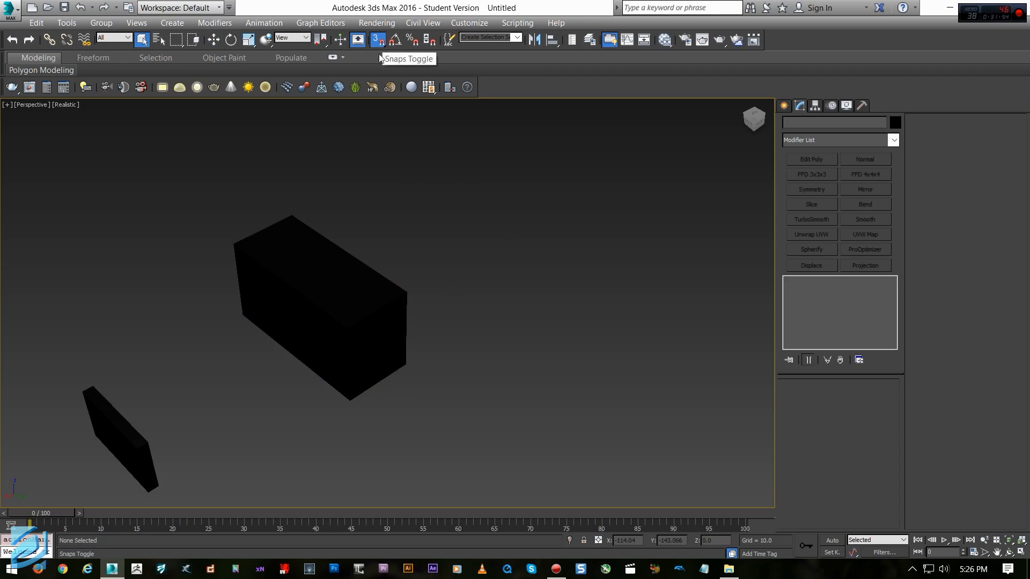
{"action": "left_click", "coordinate": [322, 259]}
{"action": "key", "text": "w"}
{"action": "left_click_drag", "start_coordinate": [375, 333], "coordinate": [500, 319]}
{"action": "key", "text": "ctrl+z"}
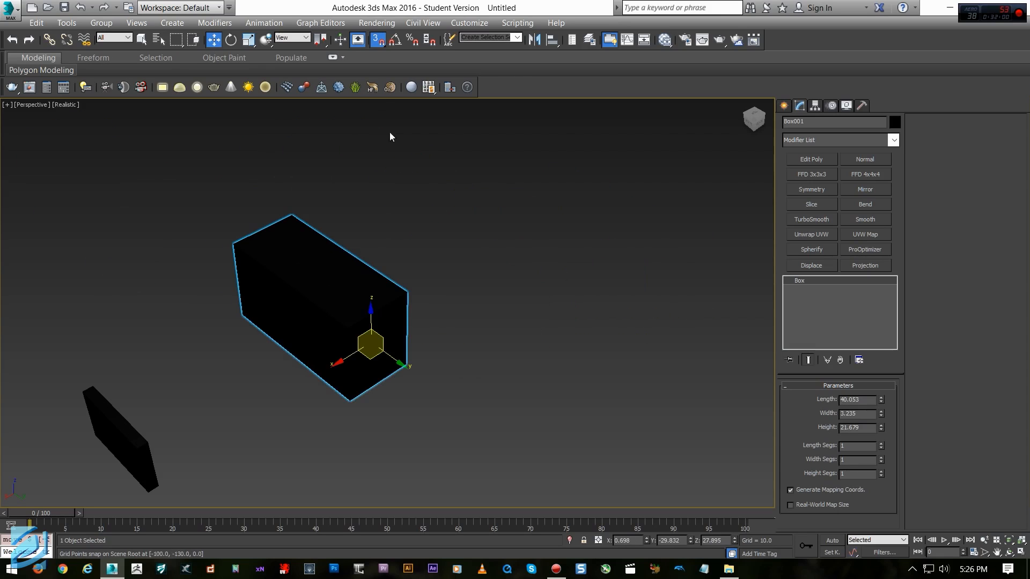
{"action": "key", "text": "s"}
Compare trial rotations of the thick block with Angle Snap switched on and off
{"action": "left_click", "coordinate": [394, 40]}
{"action": "key", "text": "e"}
{"action": "left_click_drag", "start_coordinate": [357, 324], "coordinate": [437, 279]}
{"action": "key", "text": "a"}
{"action": "left_click_drag", "start_coordinate": [364, 328], "coordinate": [437, 312]}
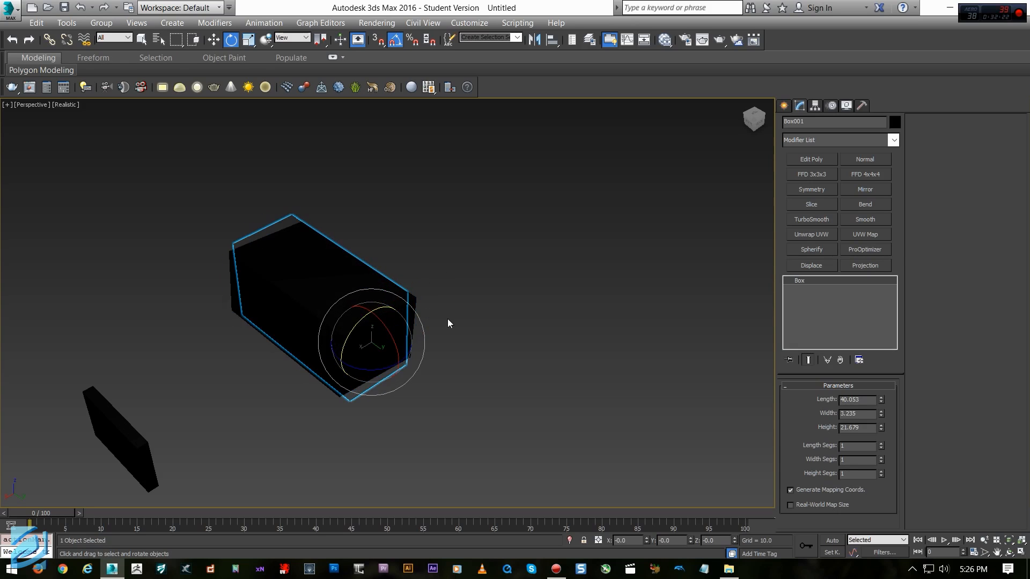
{"action": "left_click", "coordinate": [395, 40]}
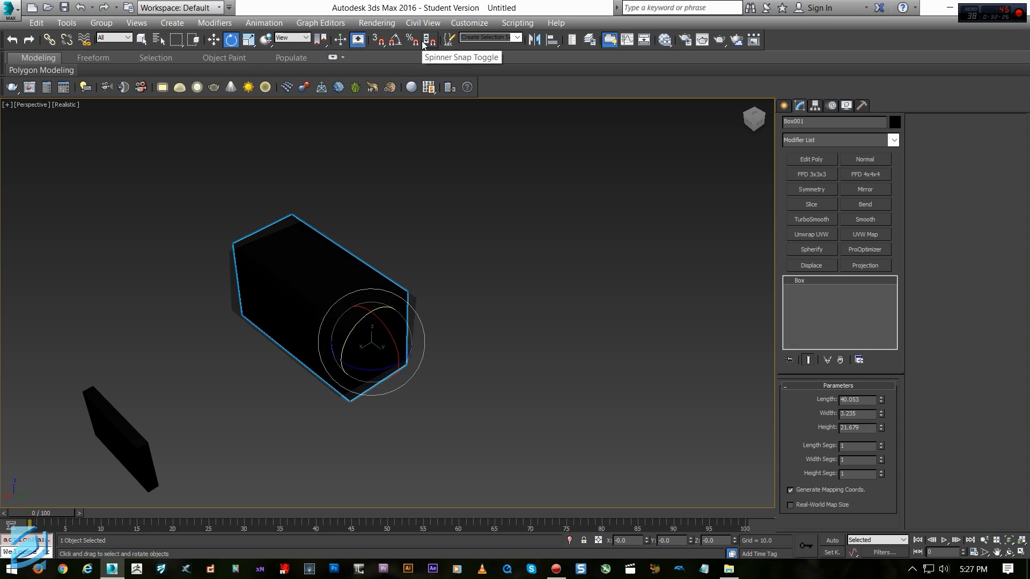
Move the thick block slightly to about -29.25 on the Y axis
{"action": "key", "text": "w"}
{"action": "middle_click_drag", "start_coordinate": [488, 324], "coordinate": [430, 332]}
{"action": "left_click_drag", "start_coordinate": [382, 305], "coordinate": [381, 307]}
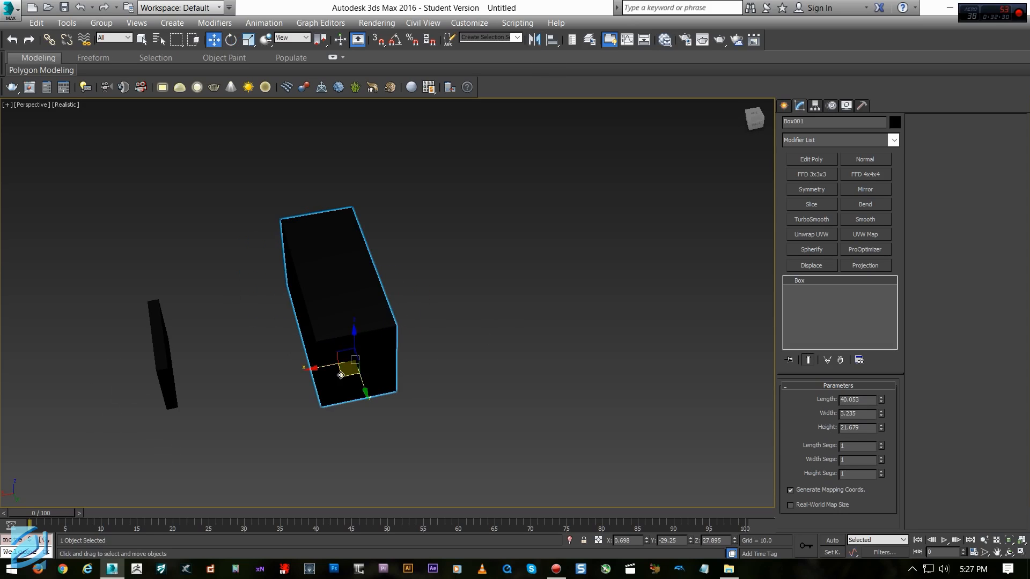
{"action": "middle_click_drag", "start_coordinate": [340, 368], "coordinate": [375, 360], "text": "alt"}
{"action": "key", "text": "alt+a"}
{"action": "key", "text": "w"}
{"action": "middle_click_drag", "start_coordinate": [331, 288], "coordinate": [531, 284], "text": "alt"}
Mirror the thick block as a copy about the Y axis with offset 0.0, after previewing other axes
{"action": "left_click", "coordinate": [535, 39]}
{"action": "left_click", "coordinate": [490, 316]}
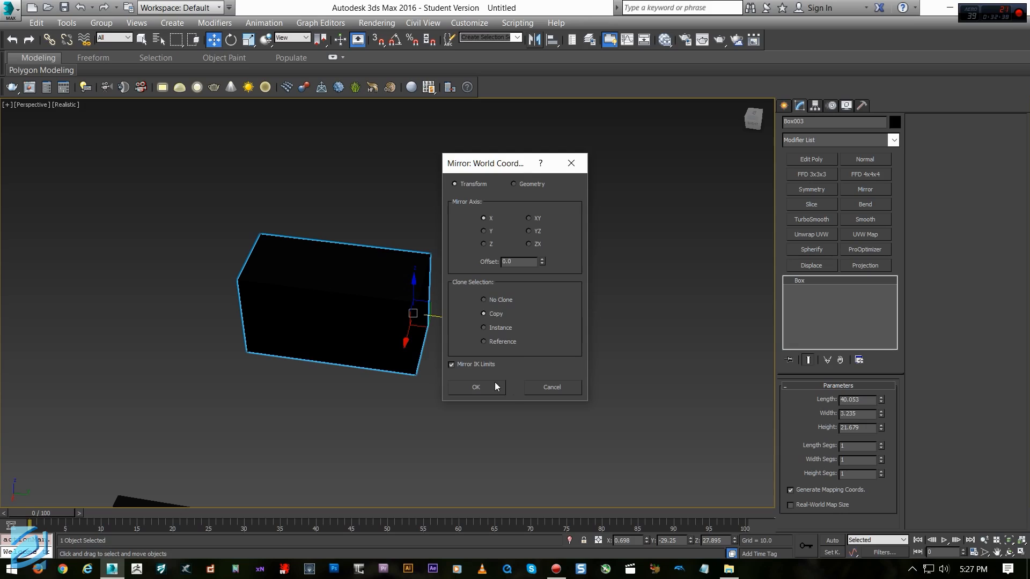
{"action": "left_click", "coordinate": [484, 231]}
{"action": "left_click_drag", "start_coordinate": [510, 164], "coordinate": [632, 144]}
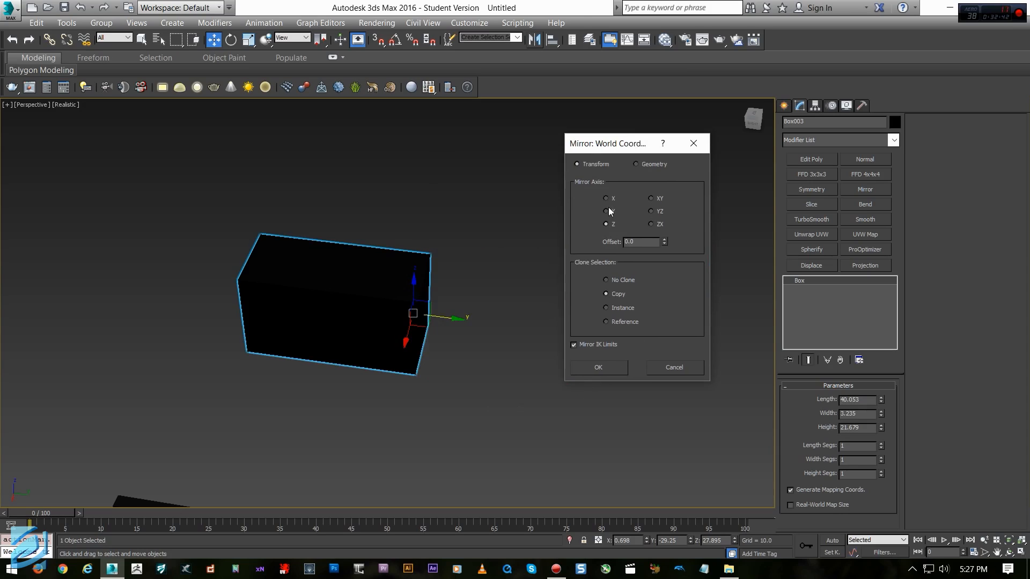
{"action": "left_click", "coordinate": [606, 224]}
{"action": "left_click", "coordinate": [607, 211]}
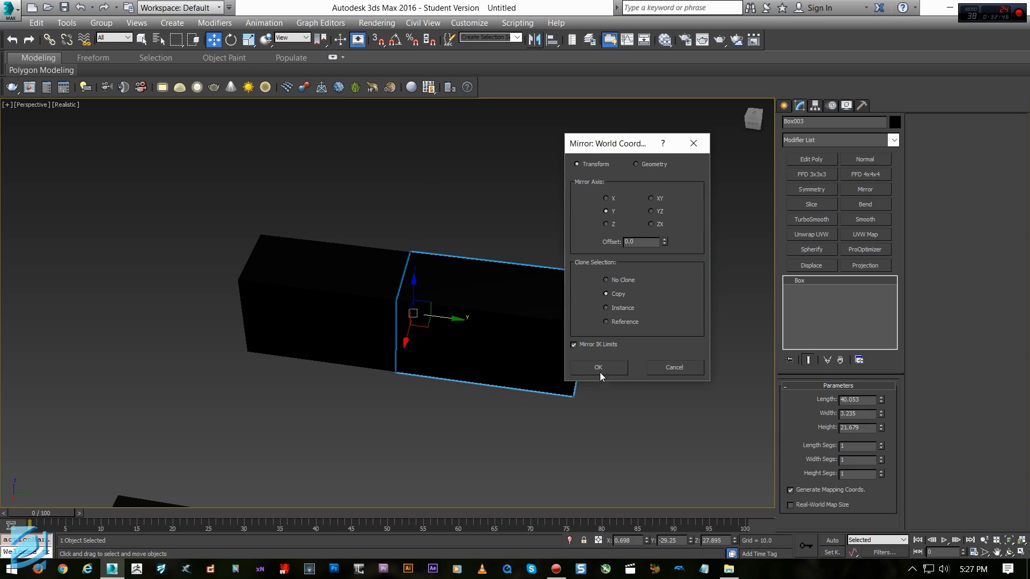
{"action": "left_click", "coordinate": [598, 367]}
Try moving the mirrored copy along Y, cancel the move and undo the mirror
{"action": "middle_click_drag", "start_coordinate": [441, 329], "coordinate": [450, 331], "text": "alt"}
{"action": "left_click_drag", "start_coordinate": [447, 327], "coordinate": [523, 328]}
{"action": "right_click", "coordinate": [519, 329]}
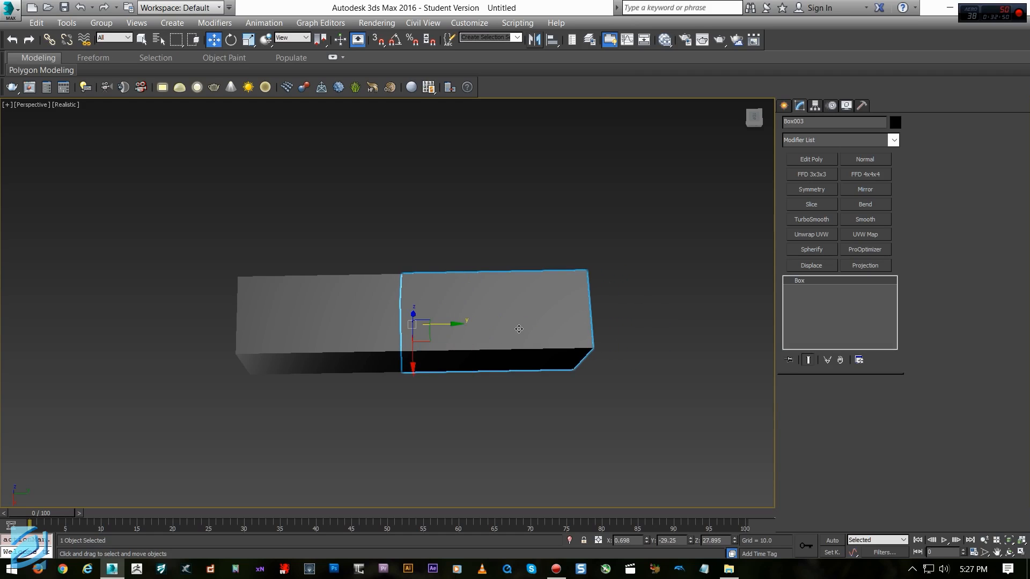
{"action": "key", "text": "ctrl+z"}
{"action": "middle_click_drag", "start_coordinate": [519, 327], "coordinate": [540, 224], "text": "alt"}
{"action": "middle_click_drag", "start_coordinate": [483, 317], "coordinate": [390, 342]}
{"action": "scroll", "coordinate": [414, 270], "scroll_direction": "down", "scroll_amount": 4}
{"action": "left_click", "coordinate": [223, 349]}
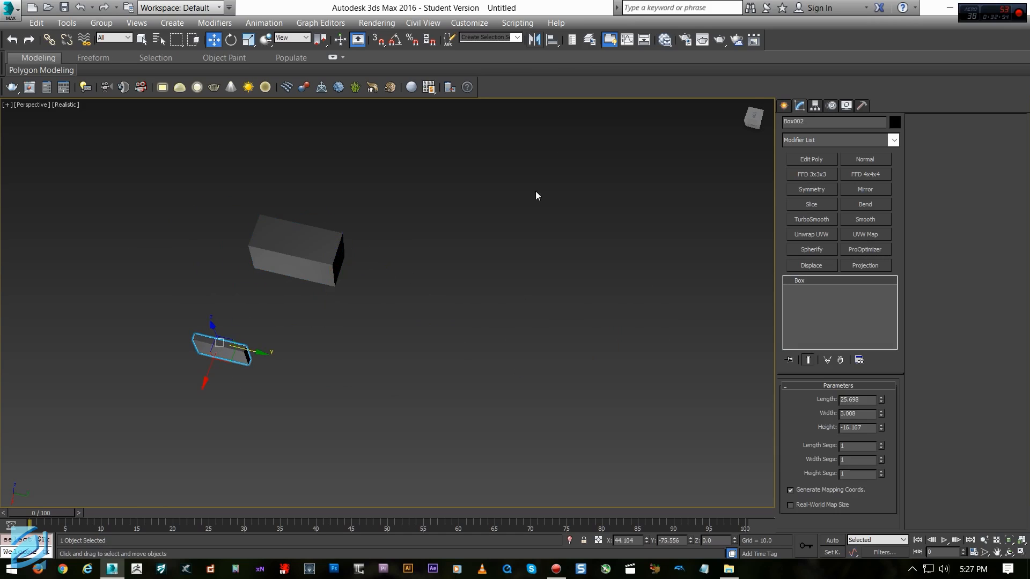
{"action": "left_click", "coordinate": [551, 41]}
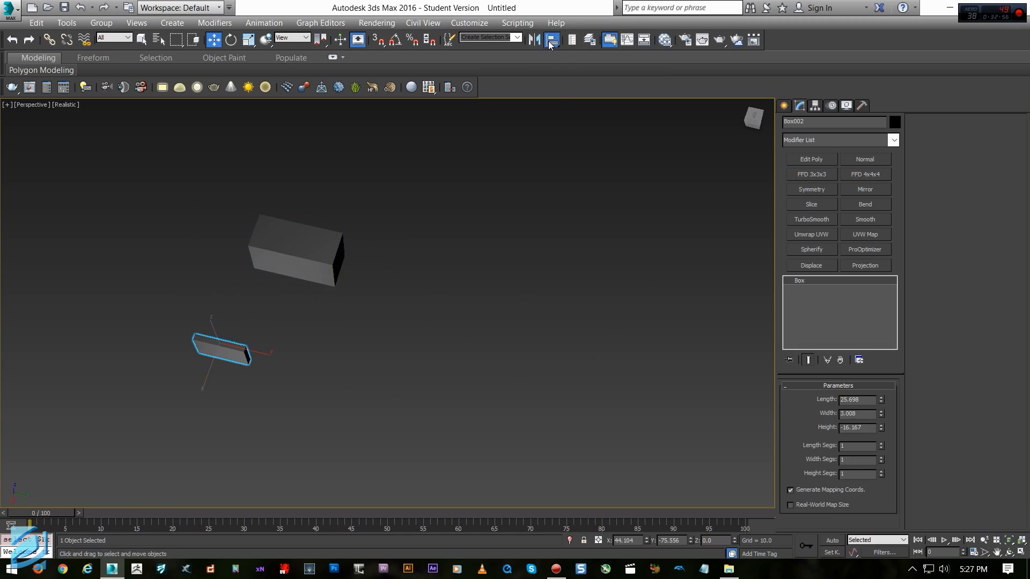
{"action": "left_click", "coordinate": [229, 352]}
{"action": "left_click", "coordinate": [574, 392]}
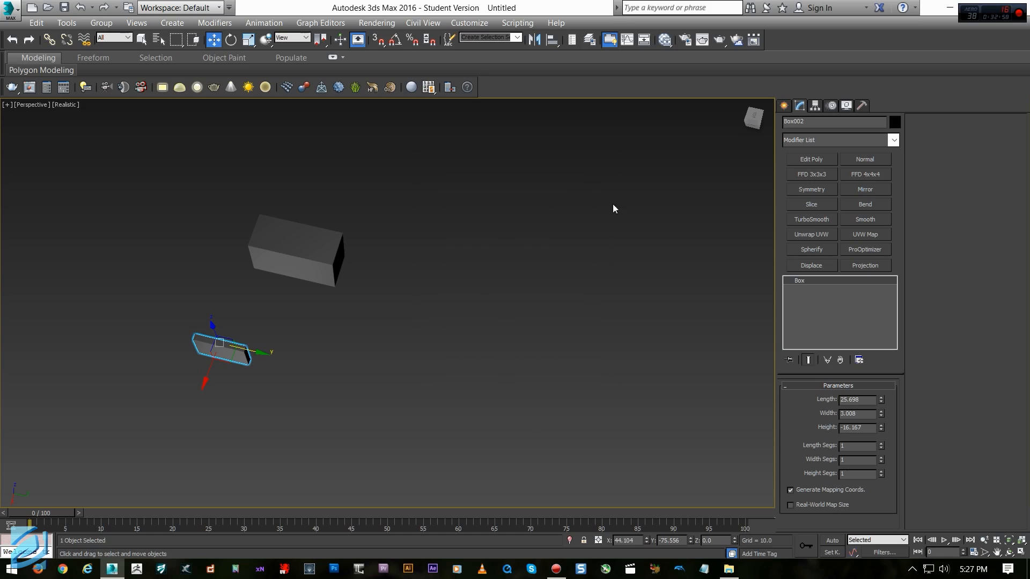
{"action": "left_click", "coordinate": [551, 40]}
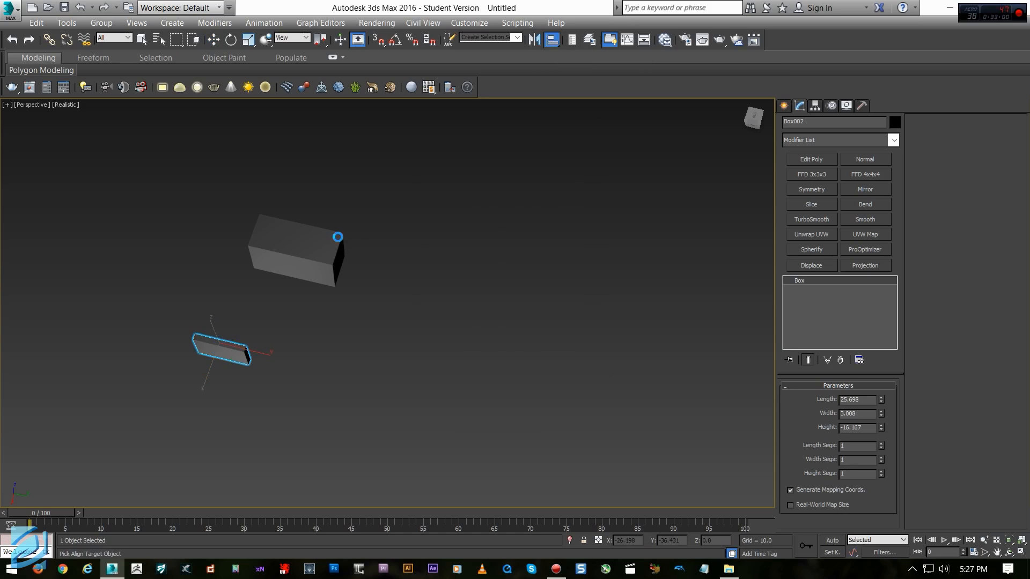
{"action": "left_click", "coordinate": [338, 236]}
{"action": "left_click", "coordinate": [574, 393]}
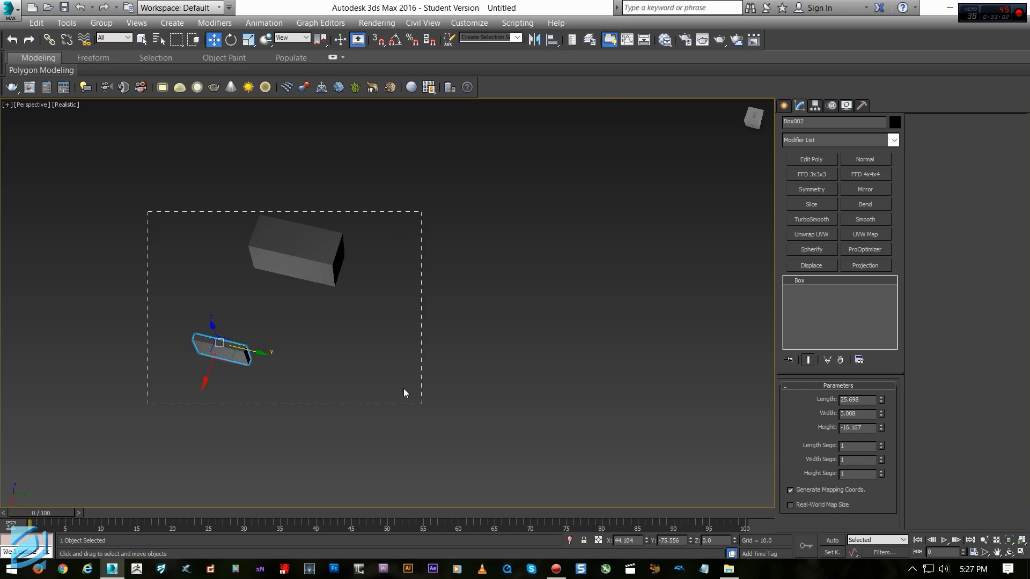
{"action": "left_click_drag", "start_coordinate": [416, 401], "coordinate": [417, 402]}
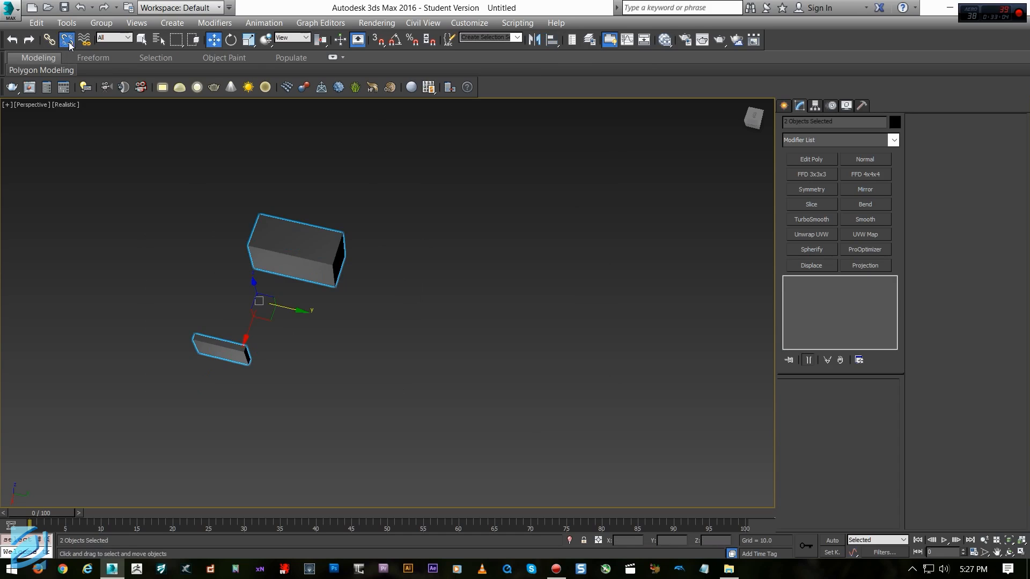
{"action": "left_click", "coordinate": [224, 267]}
Align the thin block to the thick block by pivot points in X, Y and Z position, and undo the alignment
{"action": "left_click", "coordinate": [234, 349]}
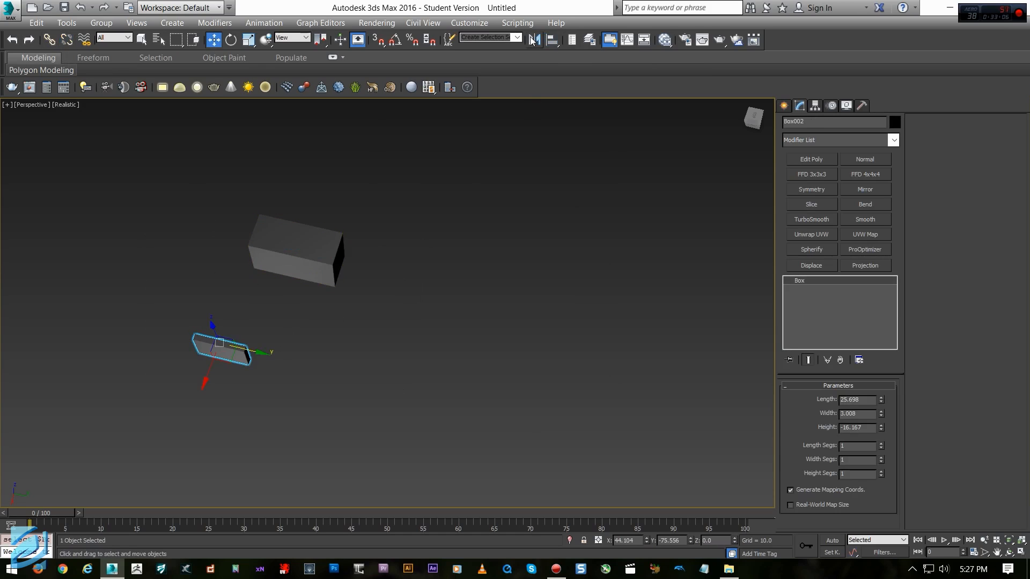
{"action": "left_click", "coordinate": [552, 40]}
{"action": "left_click", "coordinate": [288, 265]}
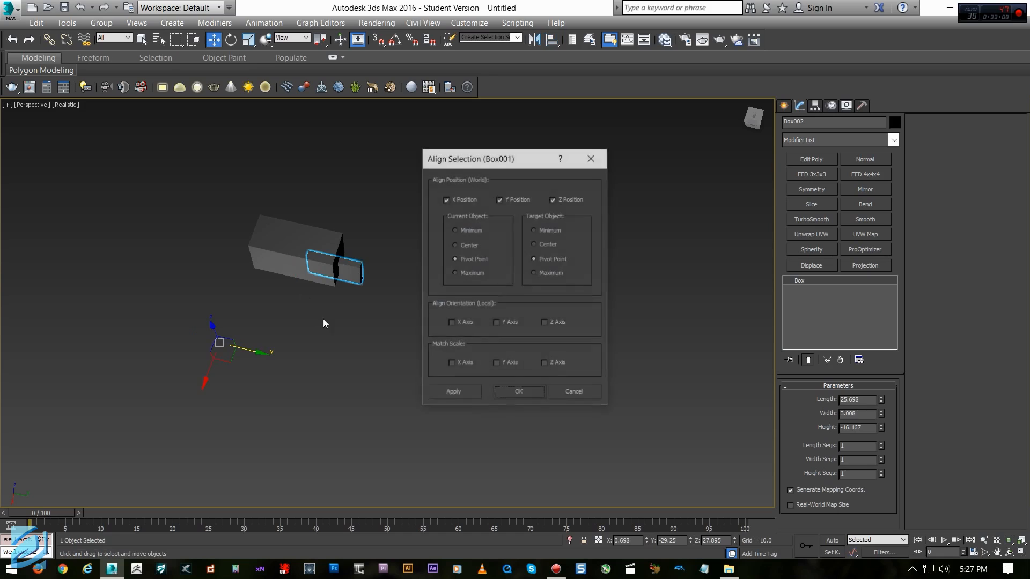
{"action": "left_click", "coordinate": [515, 395]}
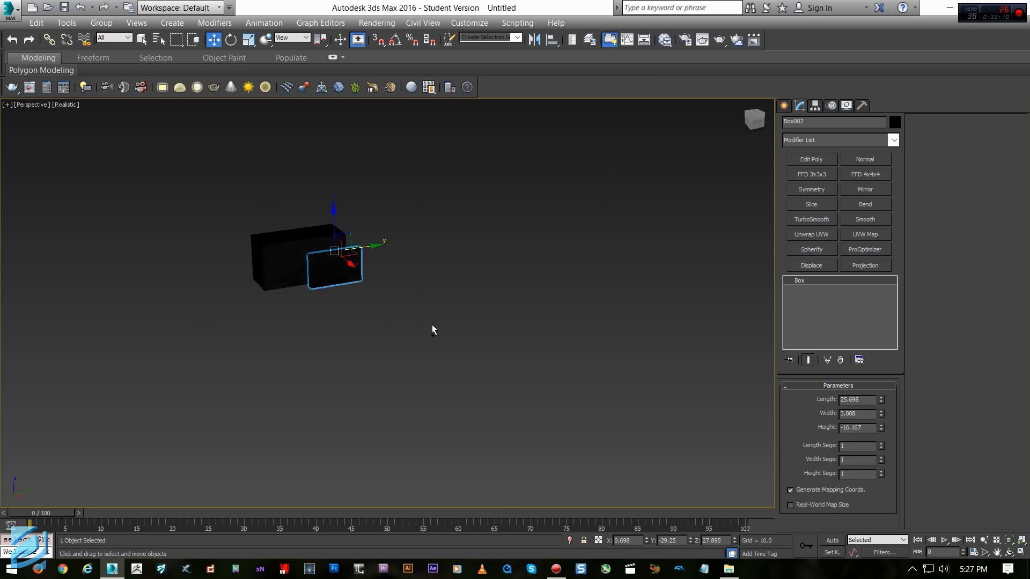
{"action": "key", "text": "ctrl+z"}
Align the thin block to the thick block by pivot points, matching orientation and scale on all axes, after previewing center-to-center alignment
{"action": "left_click", "coordinate": [551, 41]}
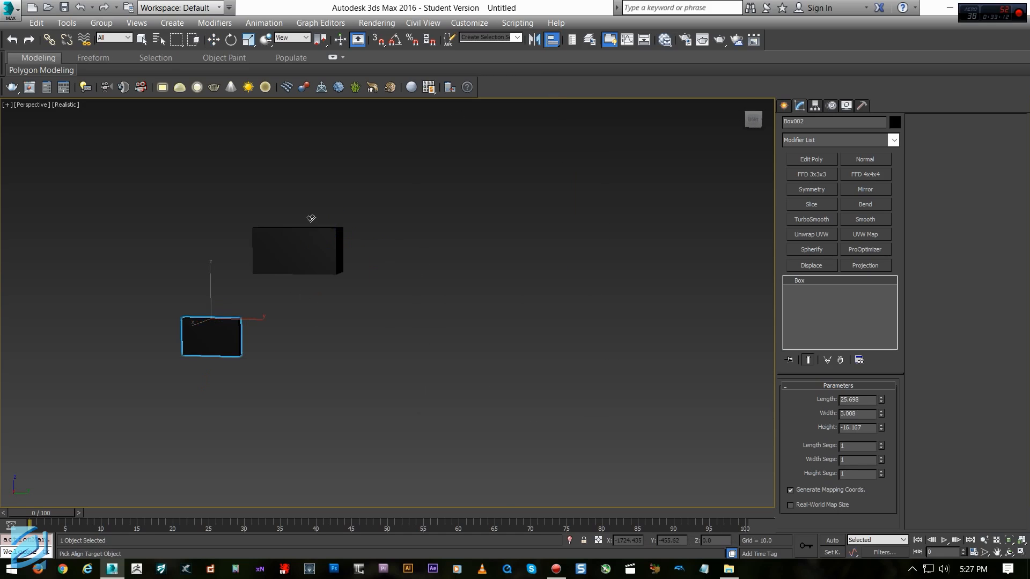
{"action": "left_click", "coordinate": [305, 244]}
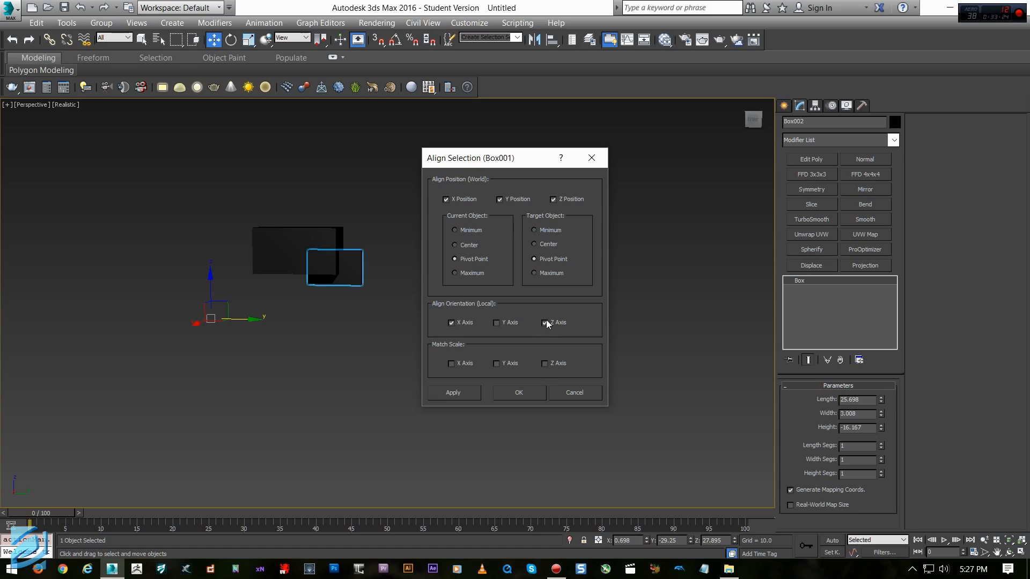
{"action": "left_click", "coordinate": [451, 364]}
{"action": "left_click", "coordinate": [496, 363]}
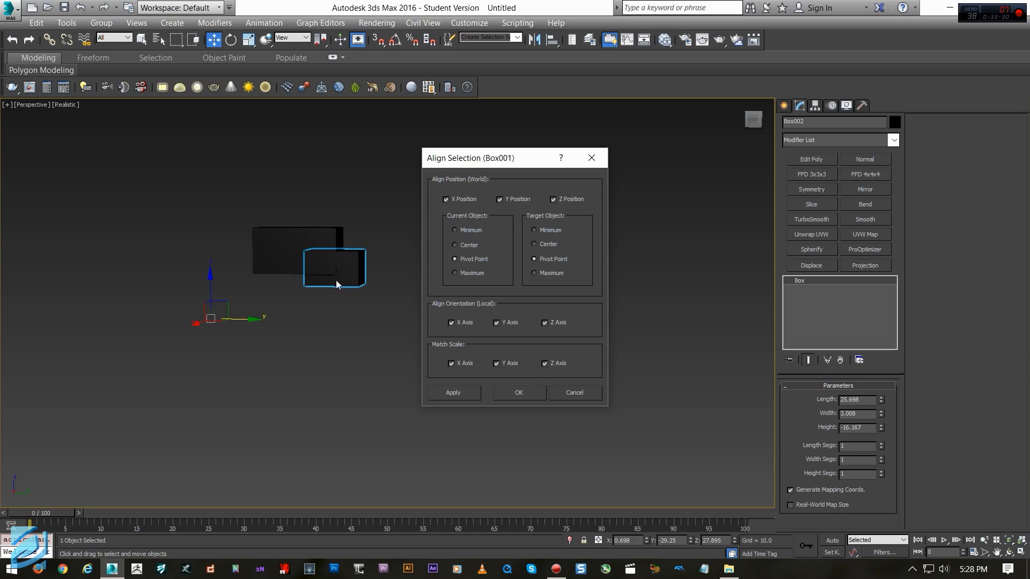
{"action": "left_click", "coordinate": [459, 245]}
{"action": "left_click", "coordinate": [543, 246]}
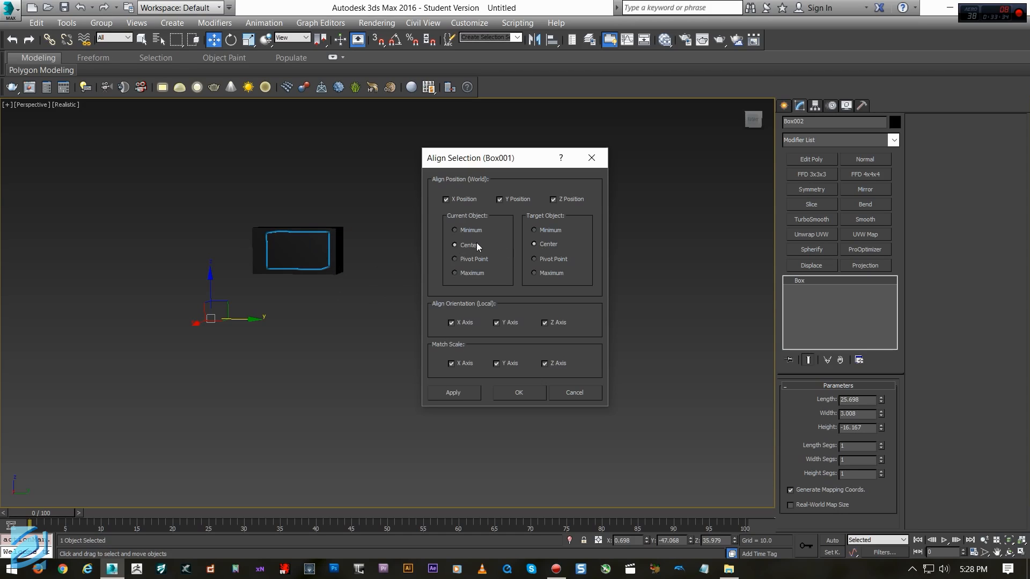
{"action": "left_click", "coordinate": [473, 260]}
{"action": "left_click", "coordinate": [546, 258]}
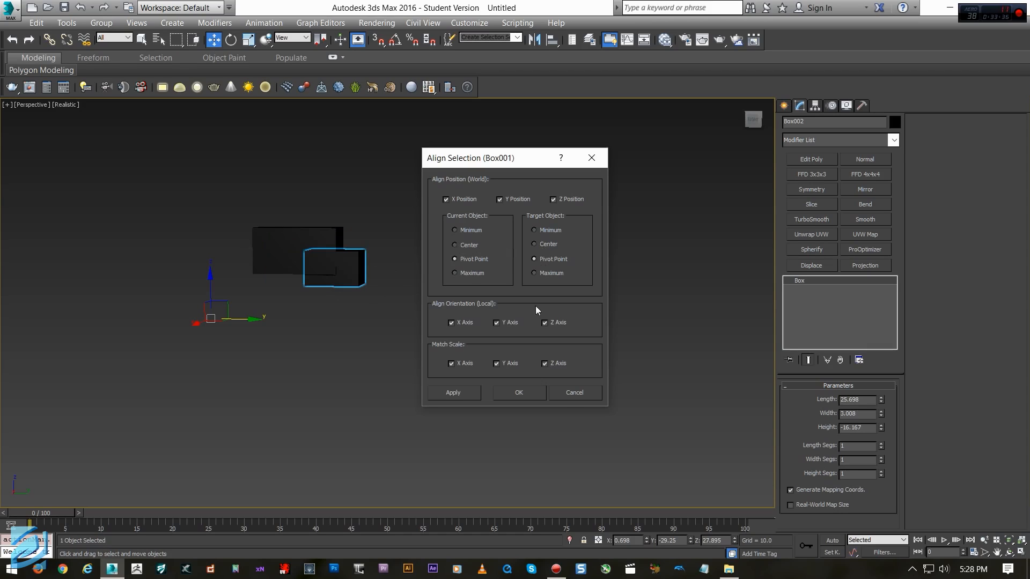
{"action": "left_click", "coordinate": [532, 394]}
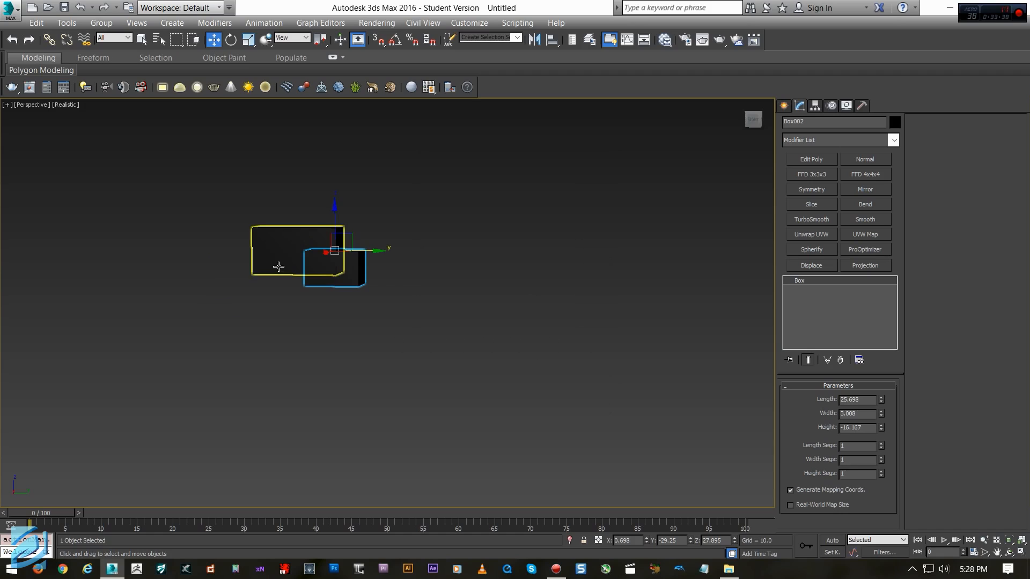
Examine the aligned blocks by selecting each one and both together, and comparing their positions from another angle
{"action": "left_click", "coordinate": [344, 270]}
{"action": "left_click", "coordinate": [296, 247]}
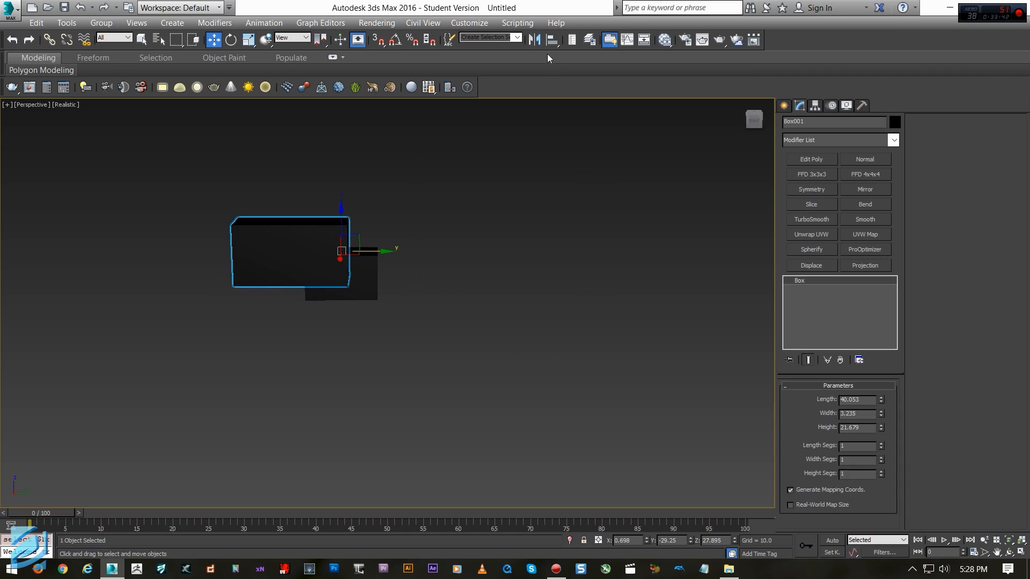
{"action": "left_click", "coordinate": [366, 283]}
{"action": "left_click", "coordinate": [315, 227]}
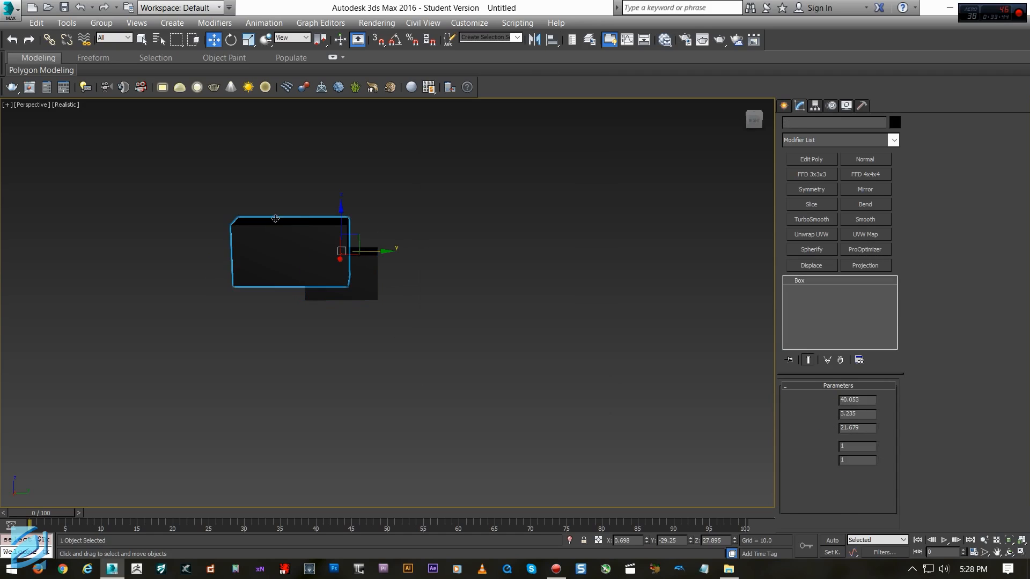
{"action": "left_click", "coordinate": [365, 258]}
{"action": "left_click", "coordinate": [272, 242], "text": "ctrl"}
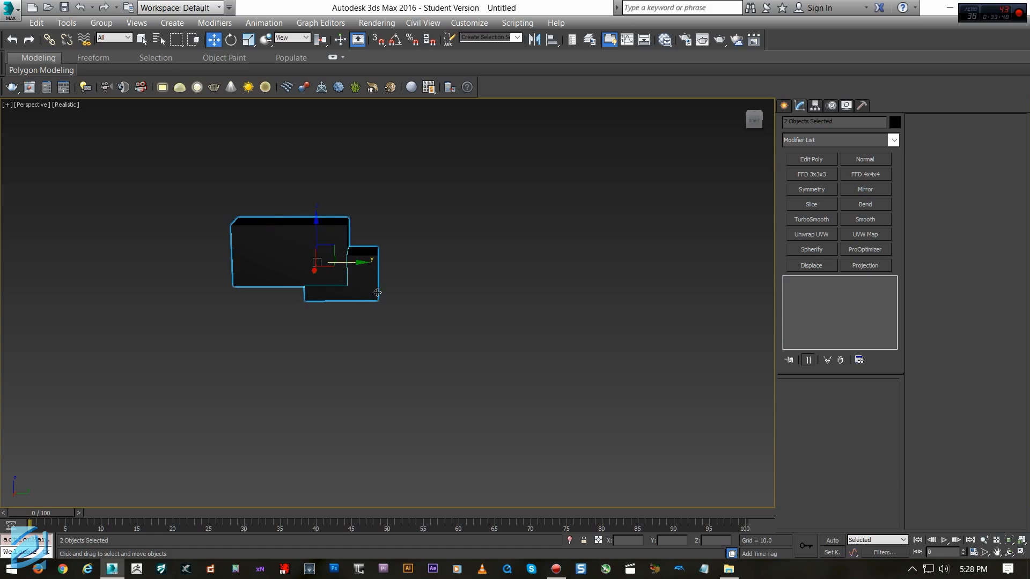
{"action": "middle_click_drag", "start_coordinate": [412, 303], "coordinate": [354, 276], "text": "alt"}
{"action": "left_click", "coordinate": [281, 242]}
{"action": "left_click", "coordinate": [346, 311]}
{"action": "left_click", "coordinate": [346, 293]}
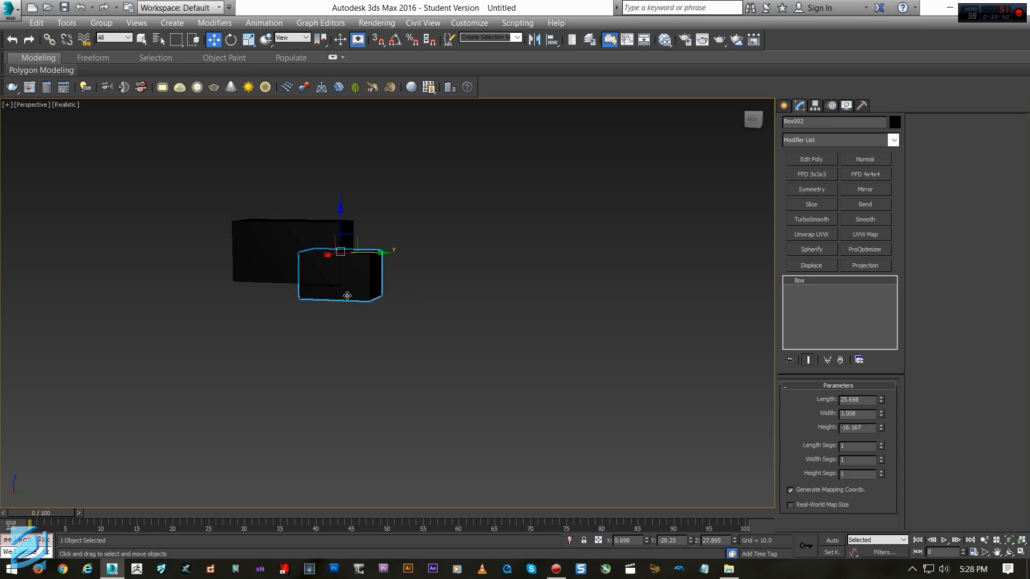
Align the thin block to the thick block again by pivot points, with all position, orientation and scale axes enabled
{"action": "left_click", "coordinate": [276, 230]}
{"action": "left_click", "coordinate": [353, 268]}
{"action": "left_click", "coordinate": [552, 40]}
{"action": "left_click", "coordinate": [325, 221]}
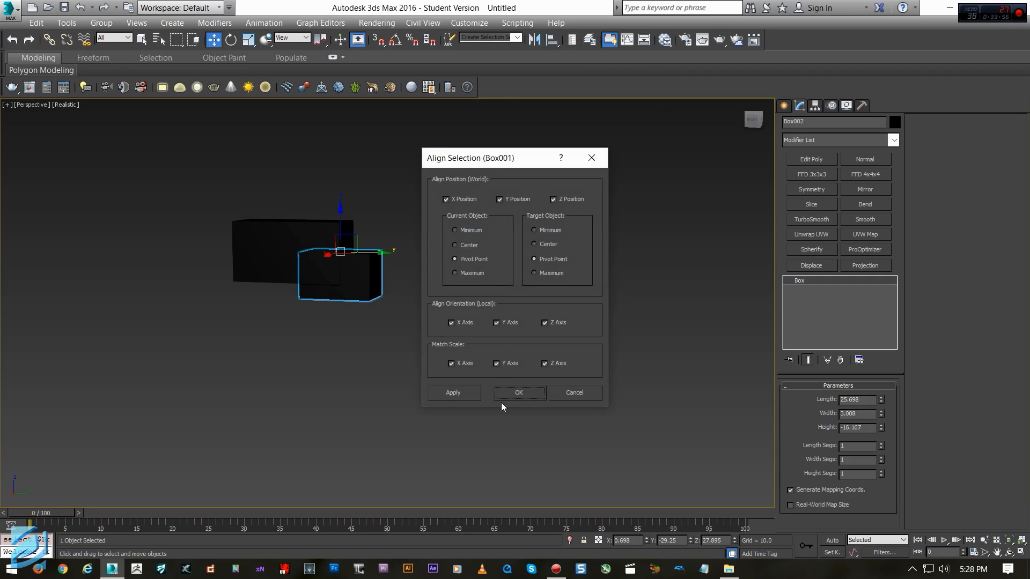
{"action": "left_click", "coordinate": [536, 393]}
{"action": "middle_click_drag", "start_coordinate": [512, 205], "coordinate": [511, 268]}
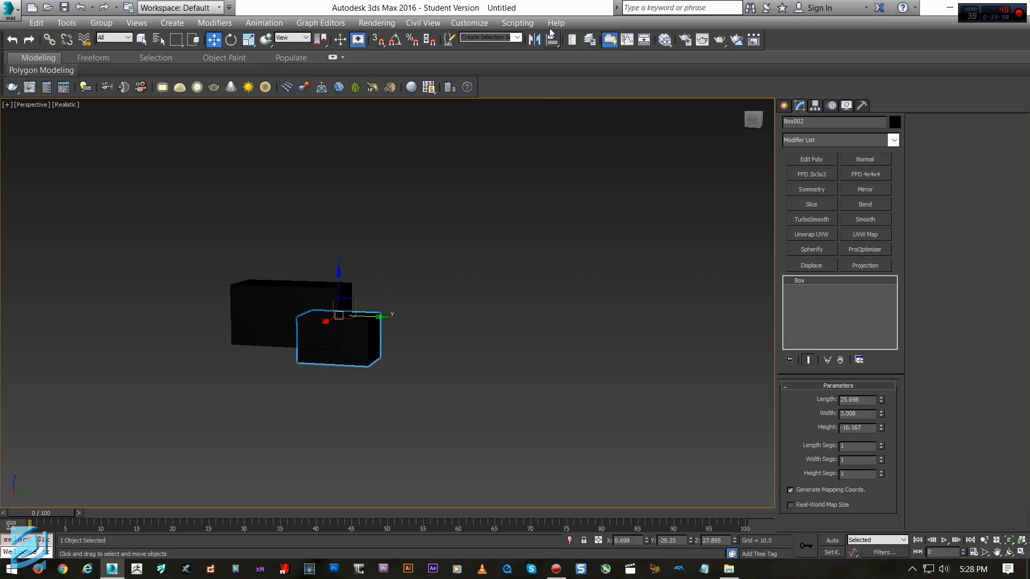
Open the Layer Explorer and examine the contents of the default layer, selecting Box001 and the layer itself
{"action": "left_click", "coordinate": [591, 44]}
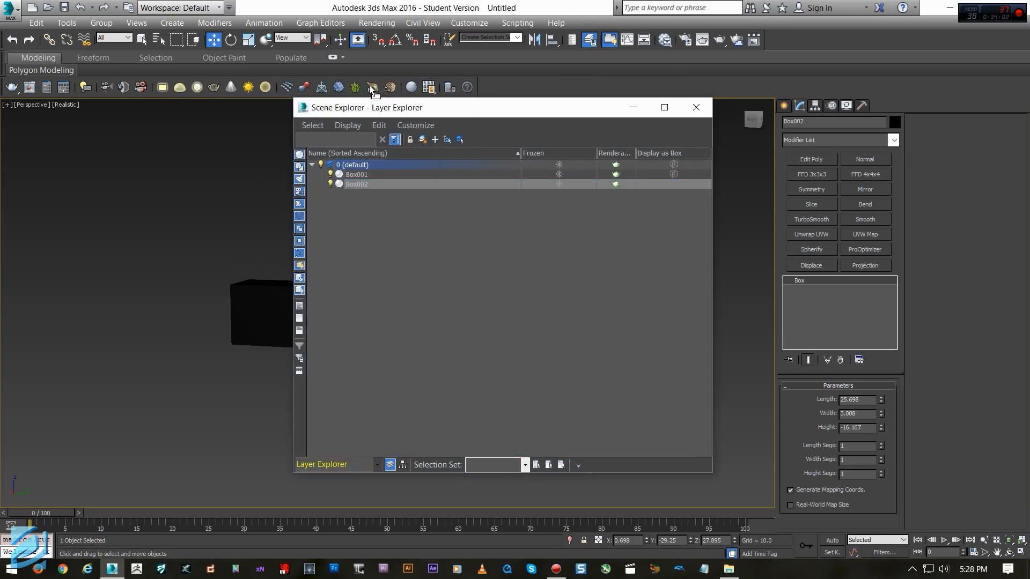
{"action": "left_click", "coordinate": [287, 145]}
{"action": "left_click", "coordinate": [287, 145]}
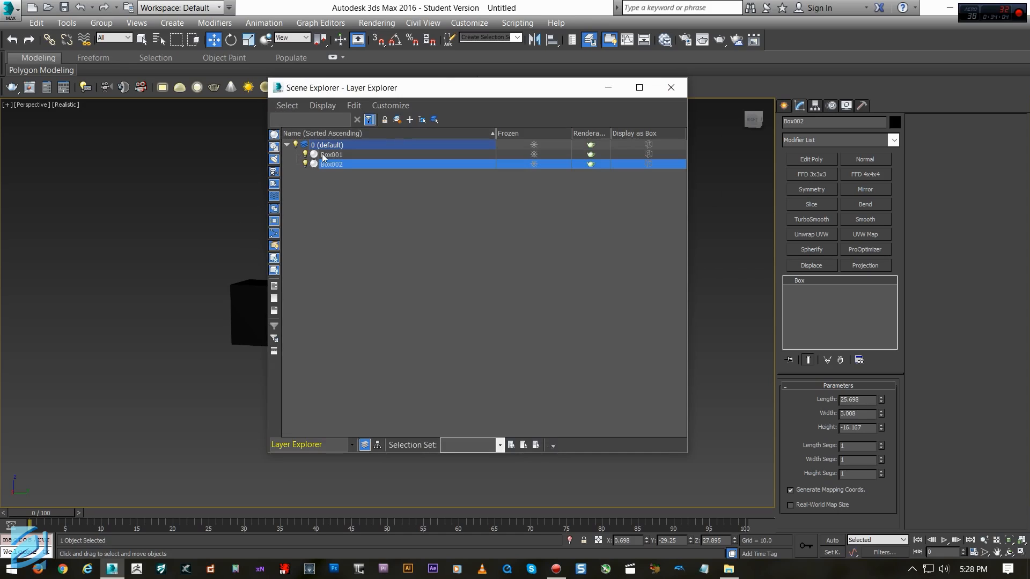
{"action": "left_click", "coordinate": [333, 153]}
{"action": "left_click", "coordinate": [329, 144]}
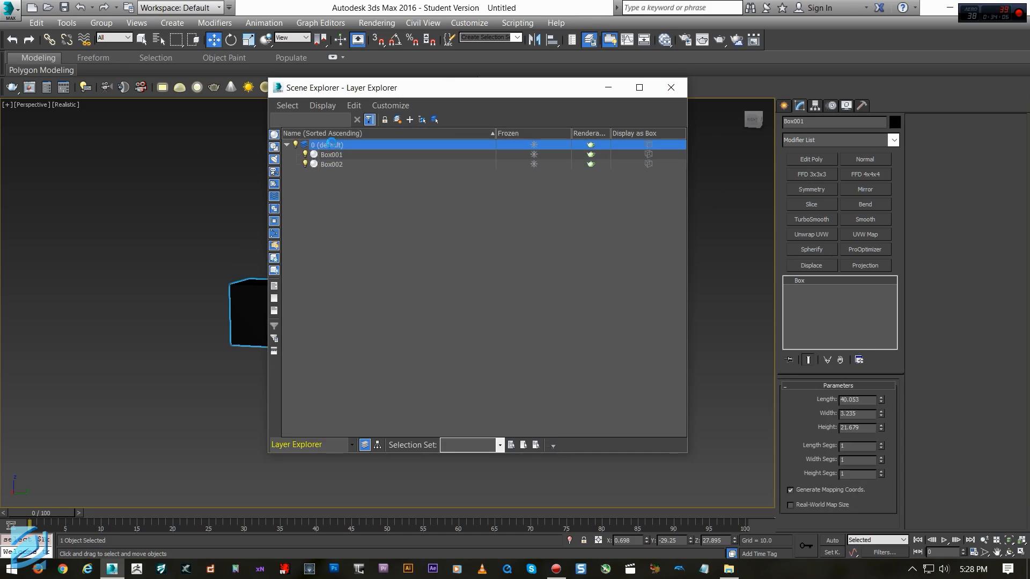
{"action": "left_click", "coordinate": [290, 143]}
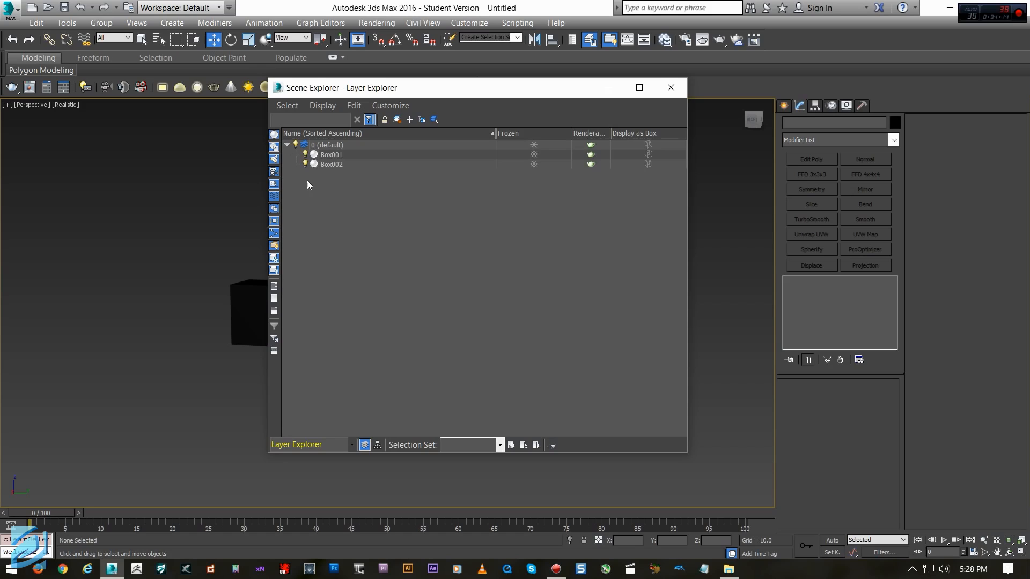
{"action": "left_click", "coordinate": [288, 105]}
{"action": "mouse_move", "coordinate": [311, 107]}
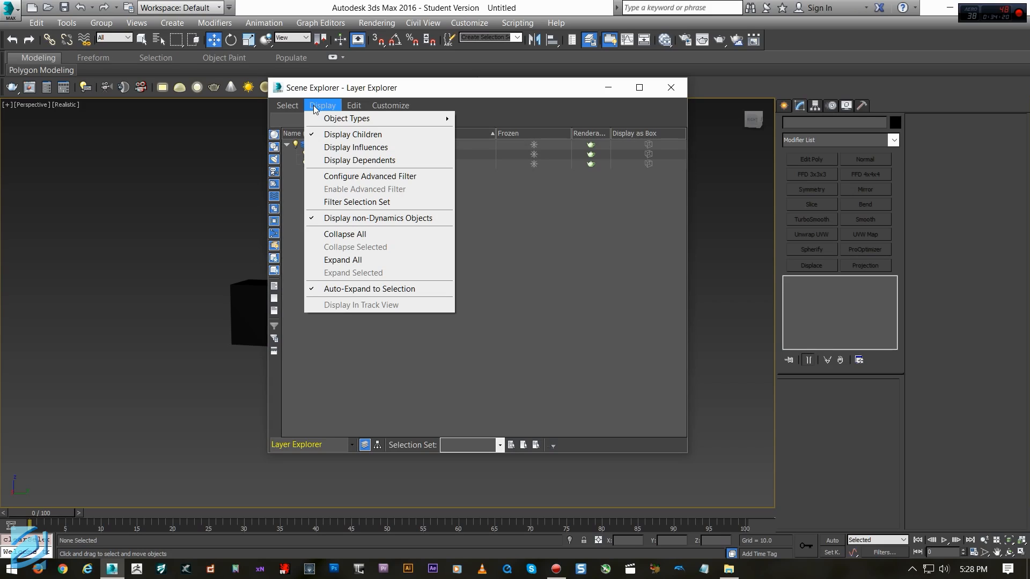
{"action": "left_click", "coordinate": [291, 105]}
{"action": "left_click", "coordinate": [297, 104]}
{"action": "left_click", "coordinate": [298, 106]}
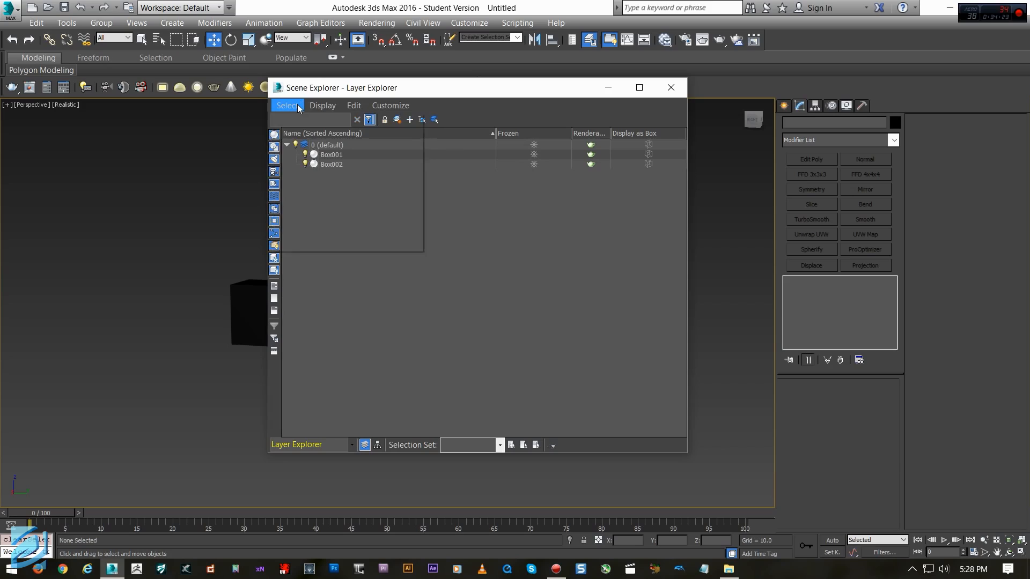
{"action": "left_click", "coordinate": [287, 145]}
{"action": "left_click", "coordinate": [287, 144]}
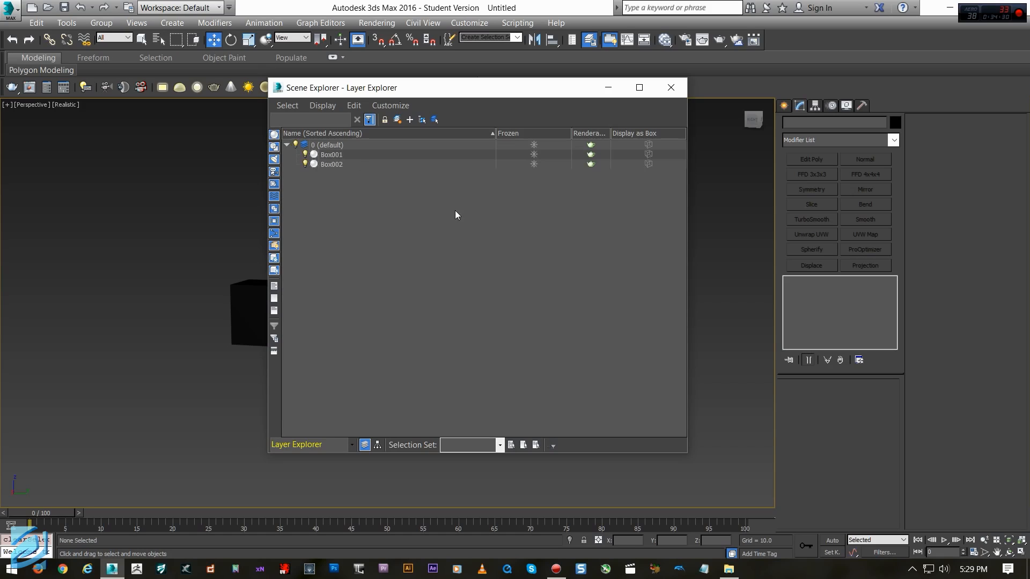
Create a new layer containing Box001, and move the Layer Explorer window aside to uncover the blocks
{"action": "left_click", "coordinate": [345, 164]}
{"action": "left_click", "coordinate": [343, 155]}
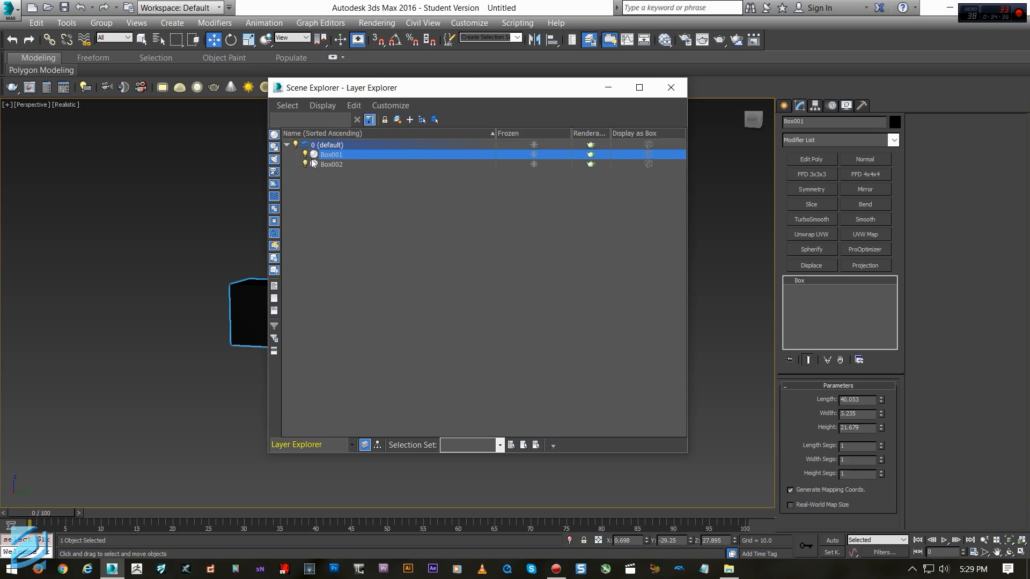
{"action": "left_click", "coordinate": [288, 144]}
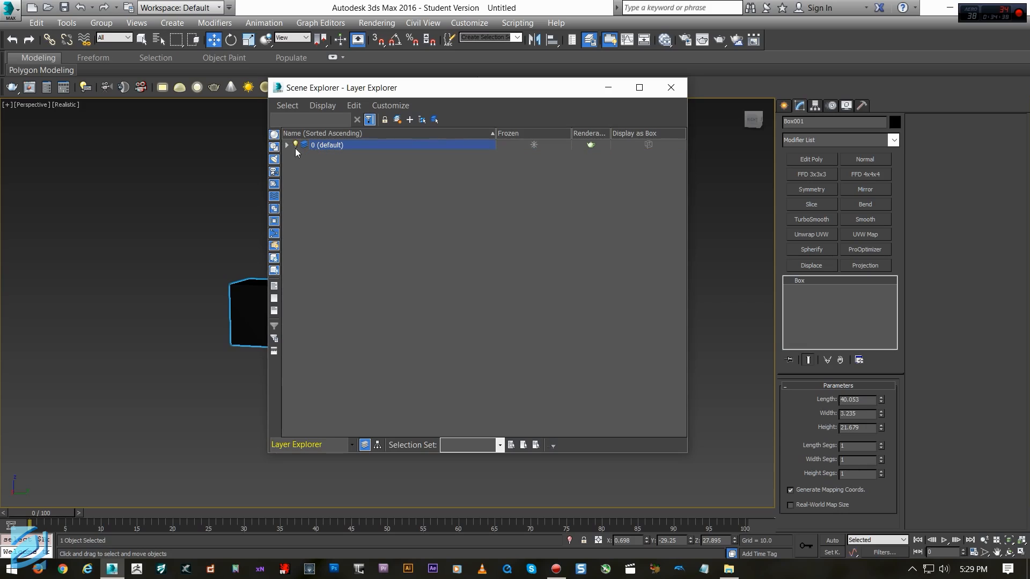
{"action": "right_click", "coordinate": [345, 161]}
{"action": "left_click", "coordinate": [398, 119]}
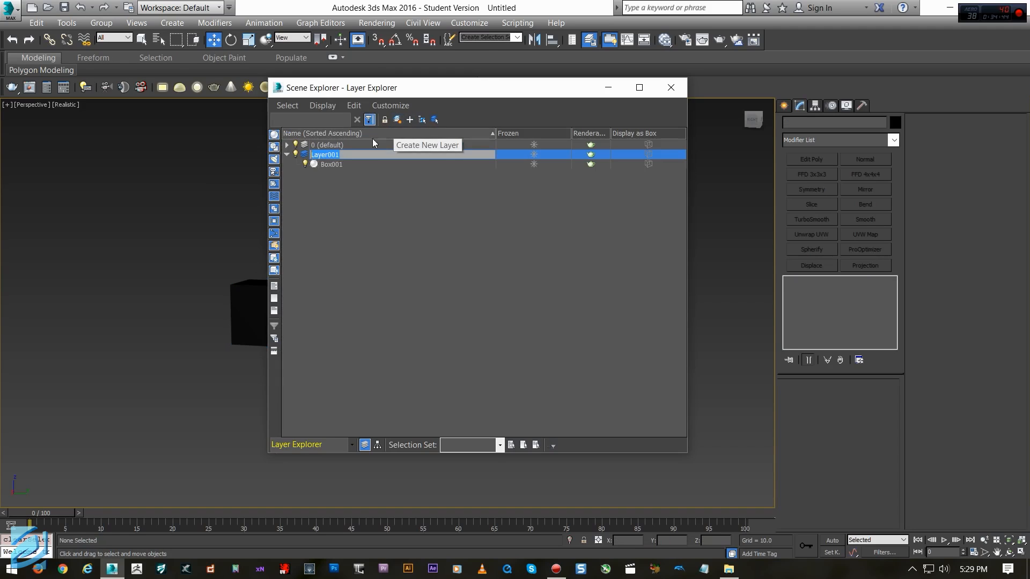
{"action": "left_click", "coordinate": [337, 165]}
{"action": "left_click_drag", "start_coordinate": [367, 90], "coordinate": [434, 154]}
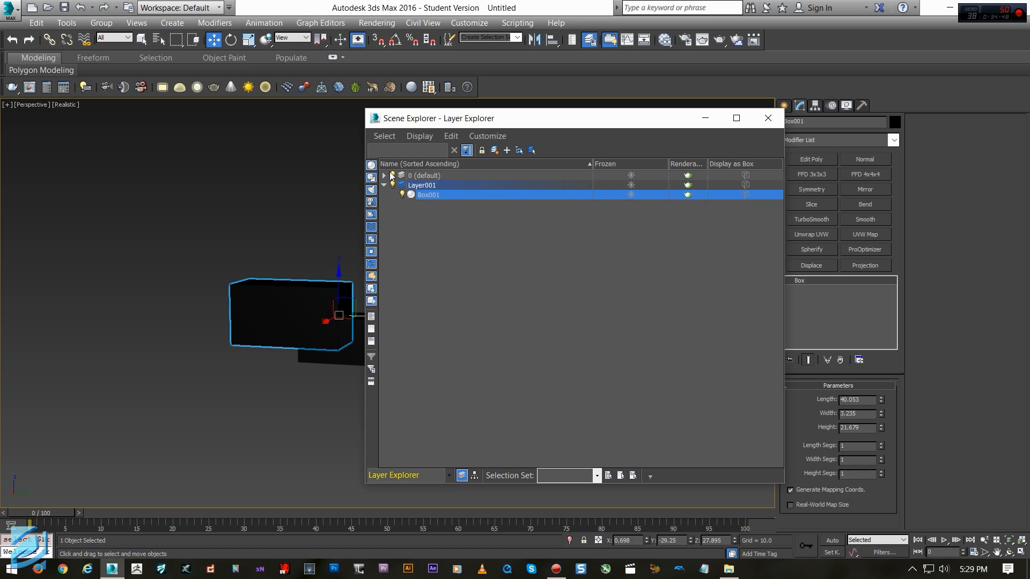
Create a second, empty layer in the Layer Explorer with nothing selected
{"action": "left_click", "coordinate": [383, 175]}
{"action": "left_click", "coordinate": [434, 225]}
{"action": "right_click", "coordinate": [418, 239]}
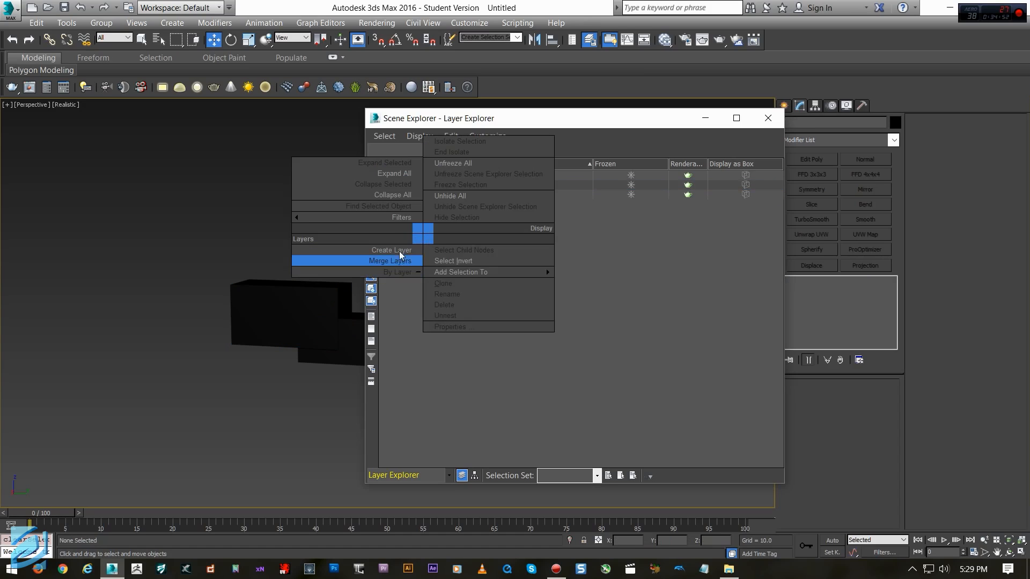
{"action": "left_click", "coordinate": [397, 250]}
{"action": "left_click", "coordinate": [399, 249]}
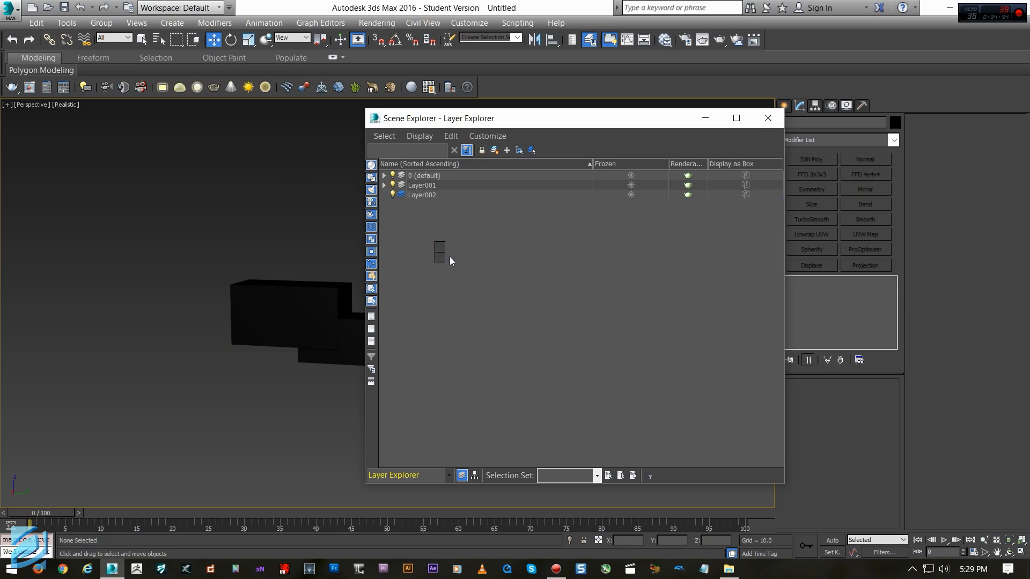
{"action": "right_click", "coordinate": [450, 256]}
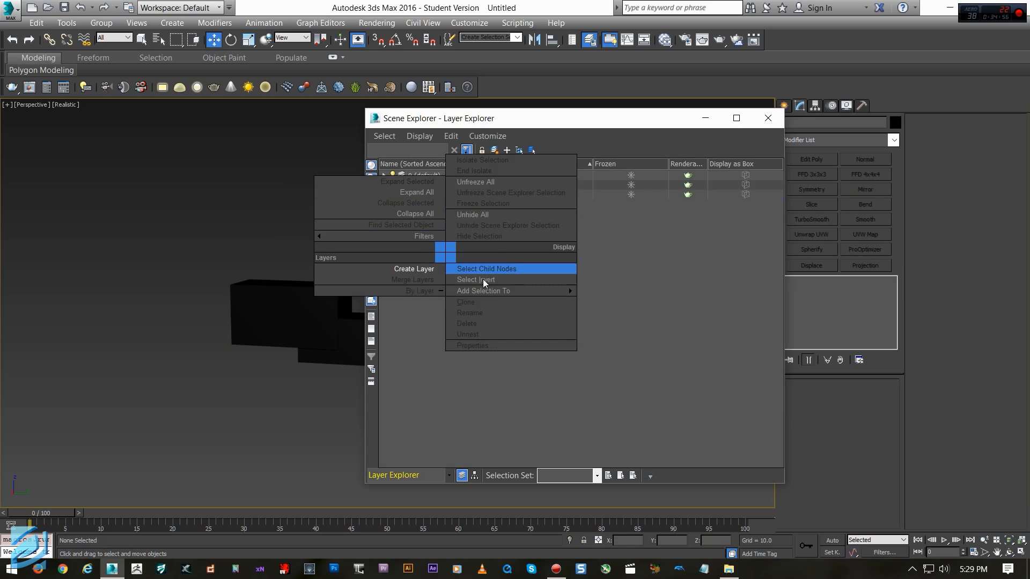
{"action": "left_click", "coordinate": [642, 343]}
{"action": "left_click", "coordinate": [429, 185]}
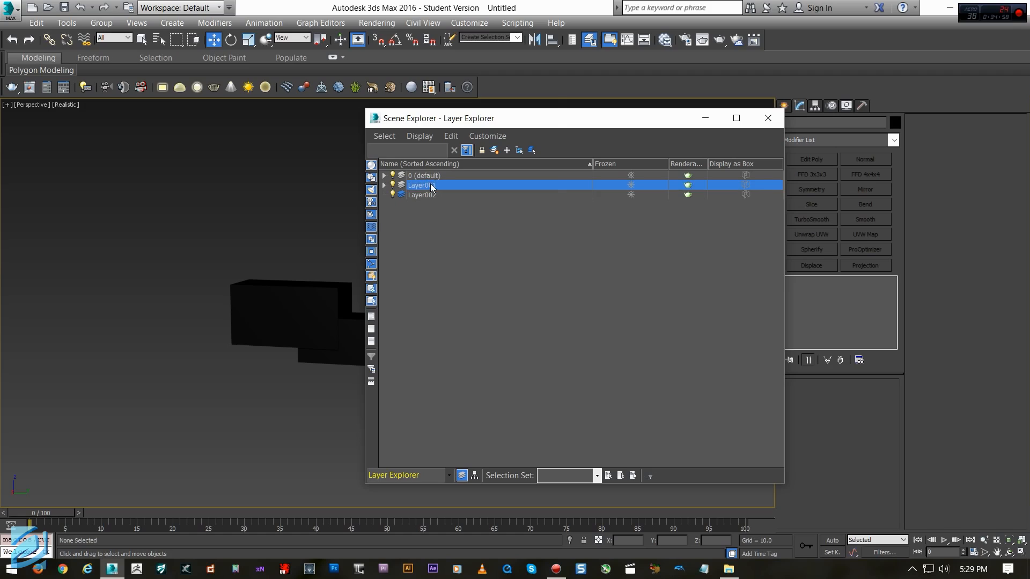
{"action": "right_click", "coordinate": [427, 182]}
{"action": "left_click", "coordinate": [457, 239]}
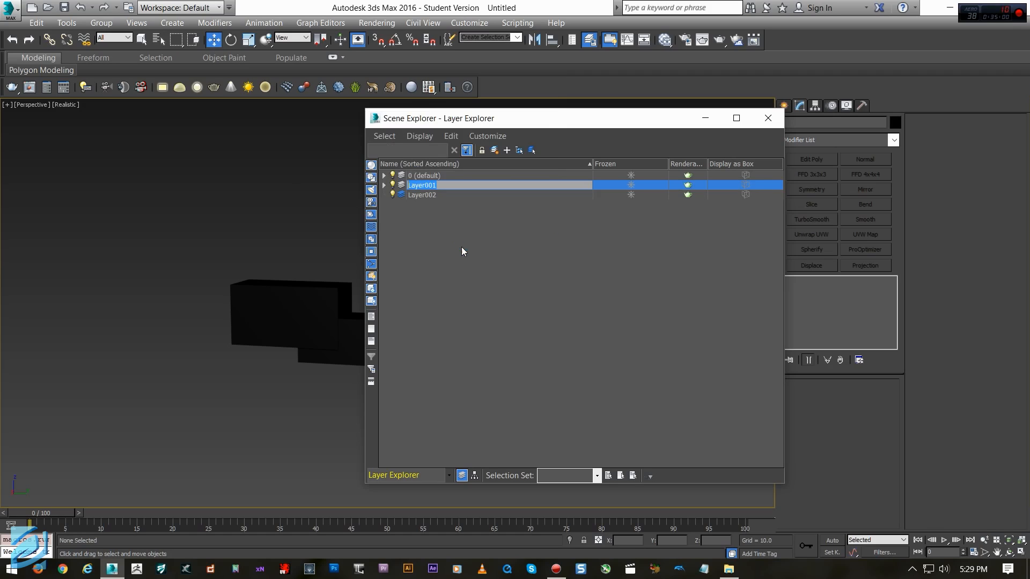
{"action": "left_click", "coordinate": [448, 212]}
Move Box001 from Layer001 back into the default layer
{"action": "left_click", "coordinate": [384, 185]}
{"action": "left_click", "coordinate": [415, 195]}
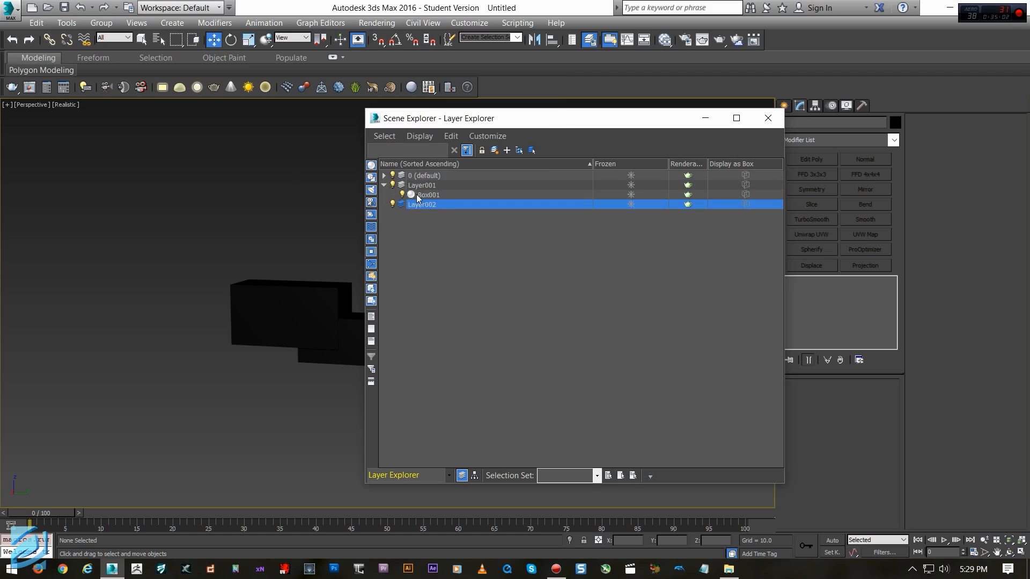
{"action": "right_click", "coordinate": [422, 194]}
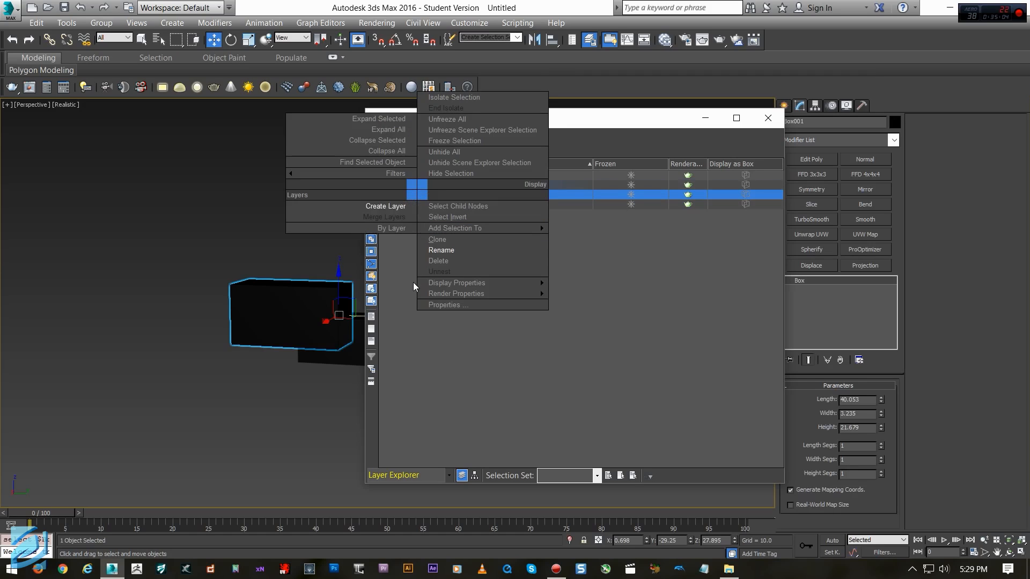
{"action": "left_click", "coordinate": [402, 264]}
{"action": "left_click_drag", "start_coordinate": [429, 194], "coordinate": [415, 176]}
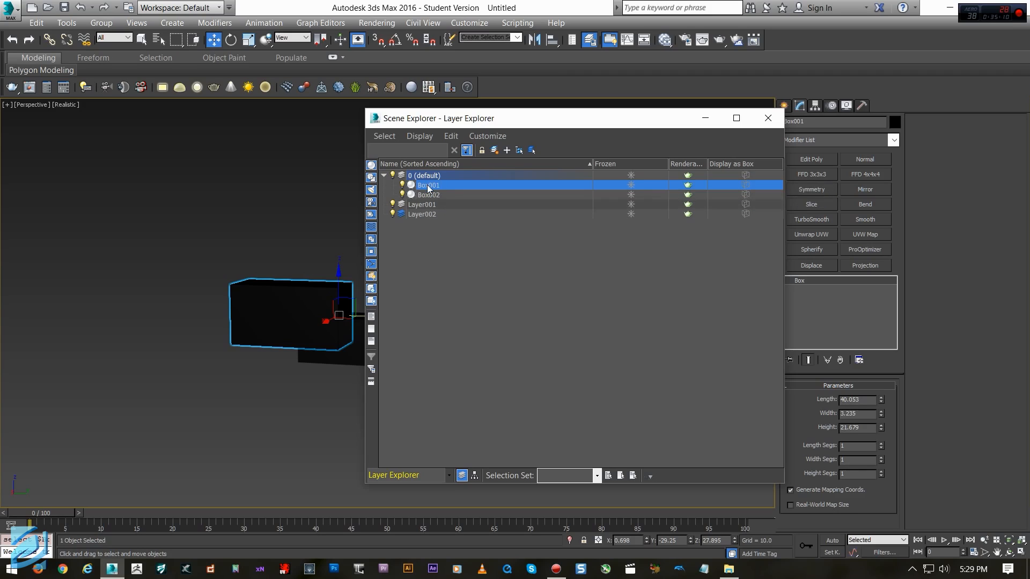
Nest the emptied Layer001 under the active layer, Layer002
{"action": "left_click", "coordinate": [428, 189]}
{"action": "left_click", "coordinate": [430, 204]}
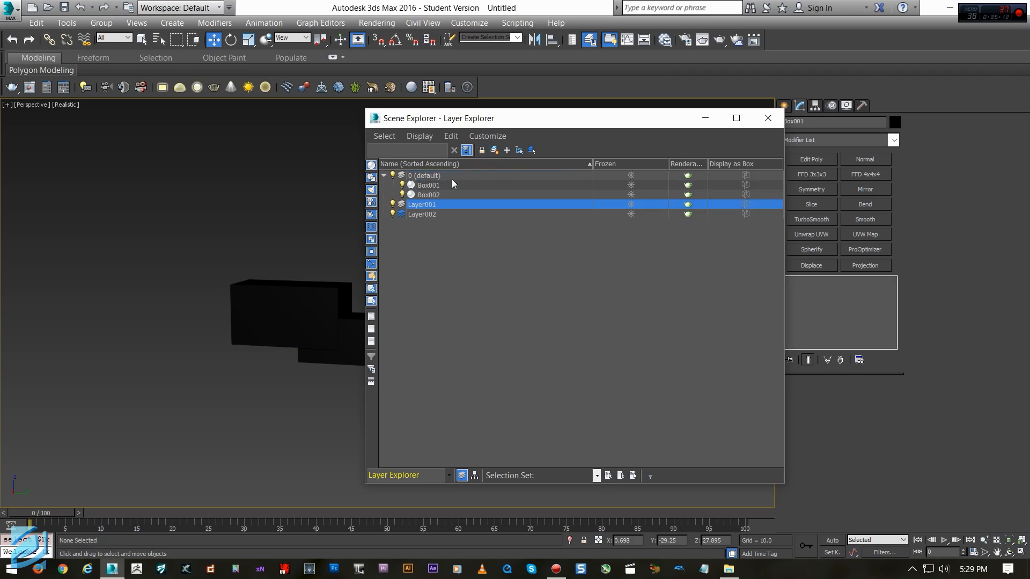
{"action": "key", "text": "Delete"}
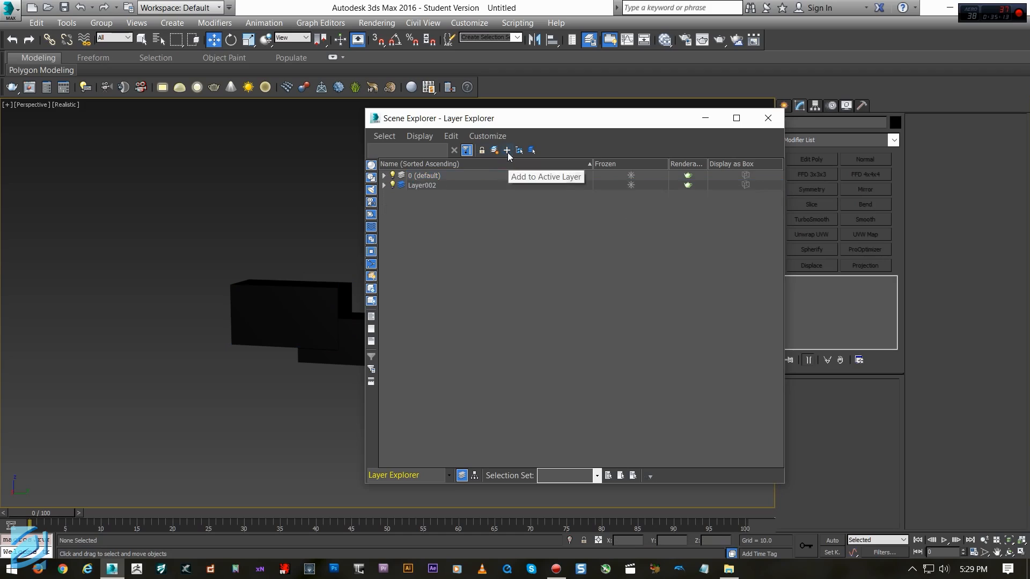
Delete the empty Layer001 nested under Layer002 in the Layer Explorer
{"action": "left_click", "coordinate": [383, 186]}
{"action": "left_click", "coordinate": [428, 195]}
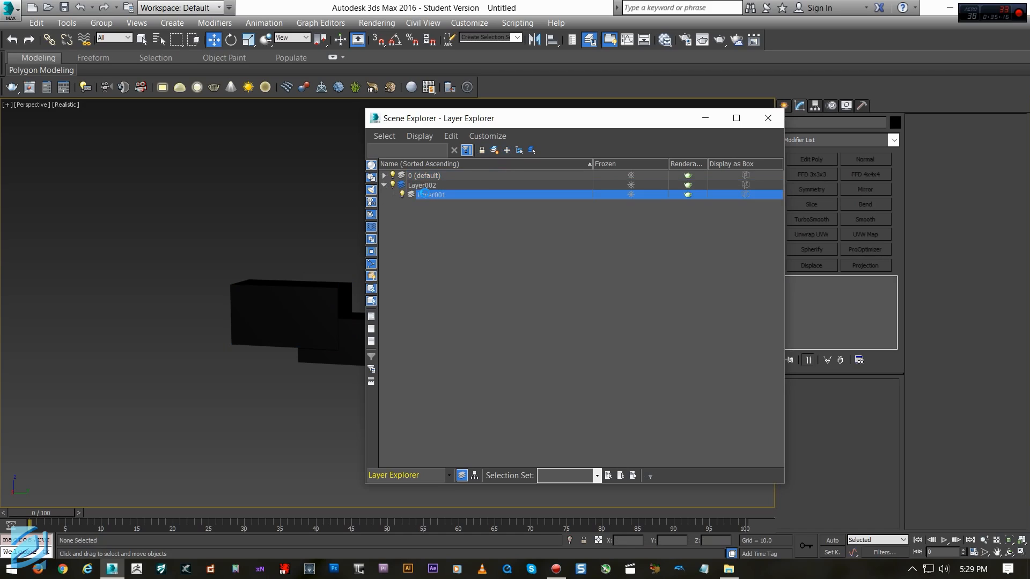
{"action": "right_click", "coordinate": [443, 195]}
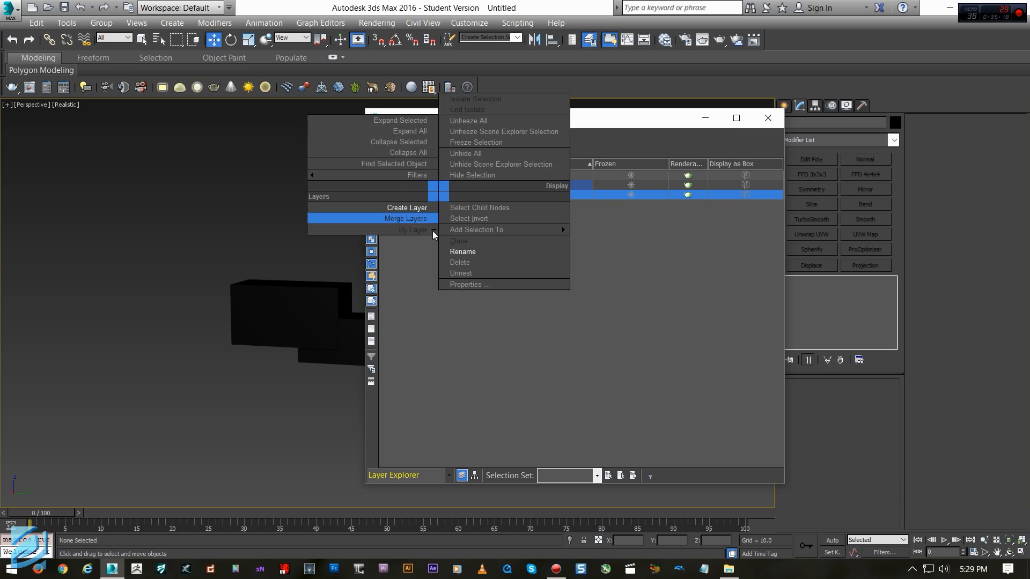
{"action": "left_click", "coordinate": [470, 259]}
{"action": "right_click", "coordinate": [443, 187]}
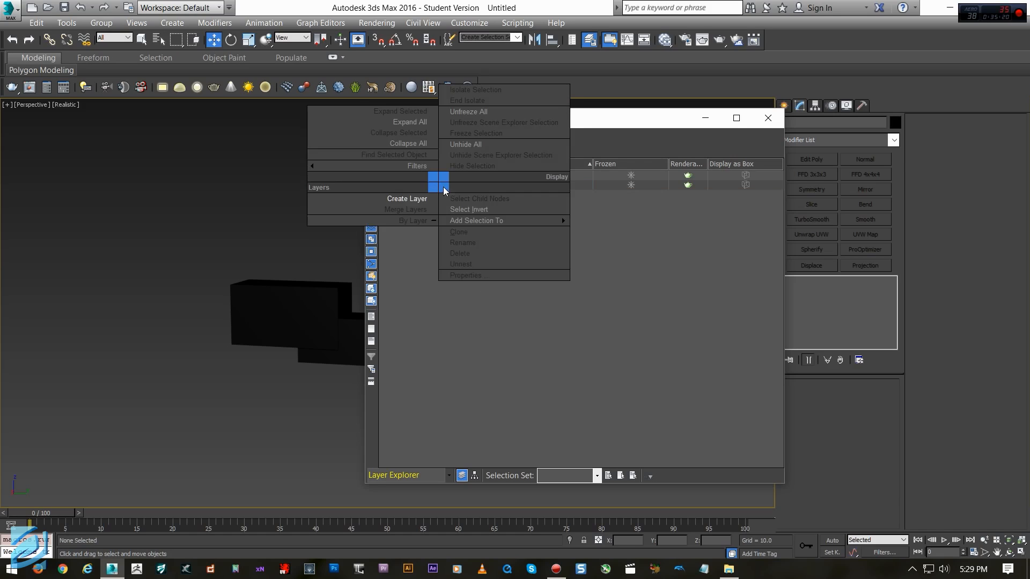
{"action": "left_click", "coordinate": [417, 237]}
Create a new layer nested under Layer002
{"action": "left_click", "coordinate": [417, 185]}
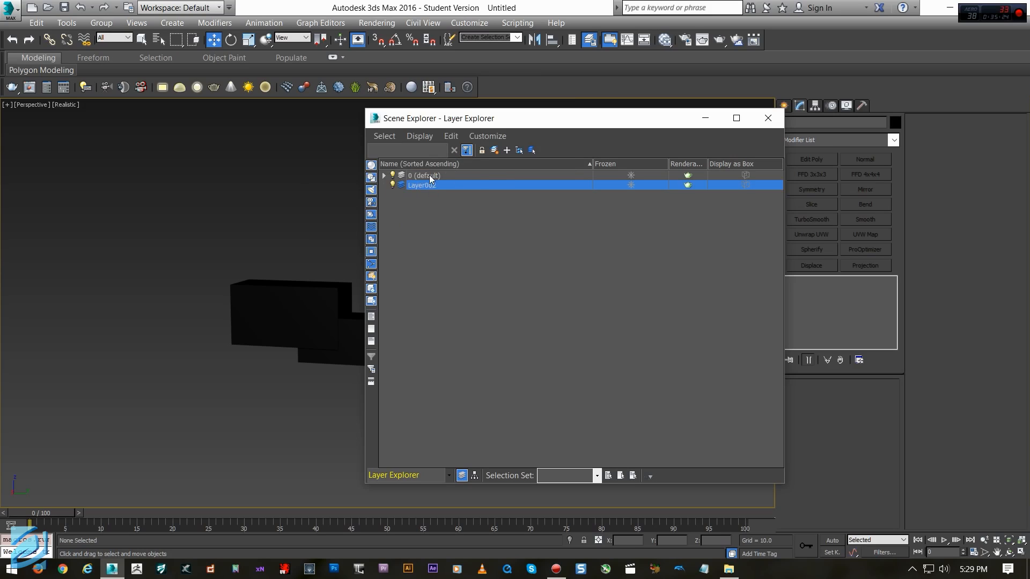
{"action": "left_click", "coordinate": [390, 175]}
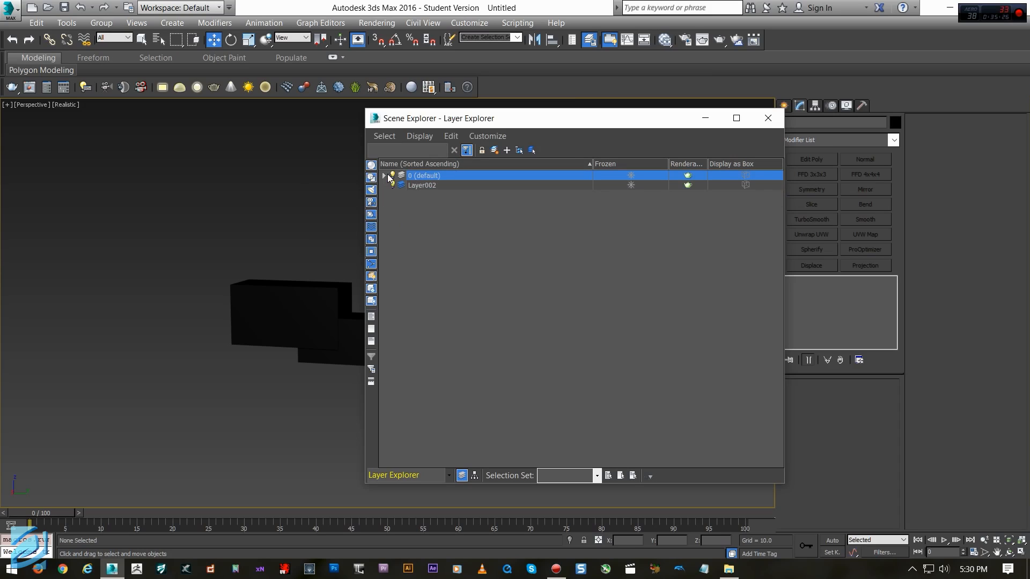
{"action": "left_click", "coordinate": [392, 176]}
{"action": "left_click", "coordinate": [390, 176]}
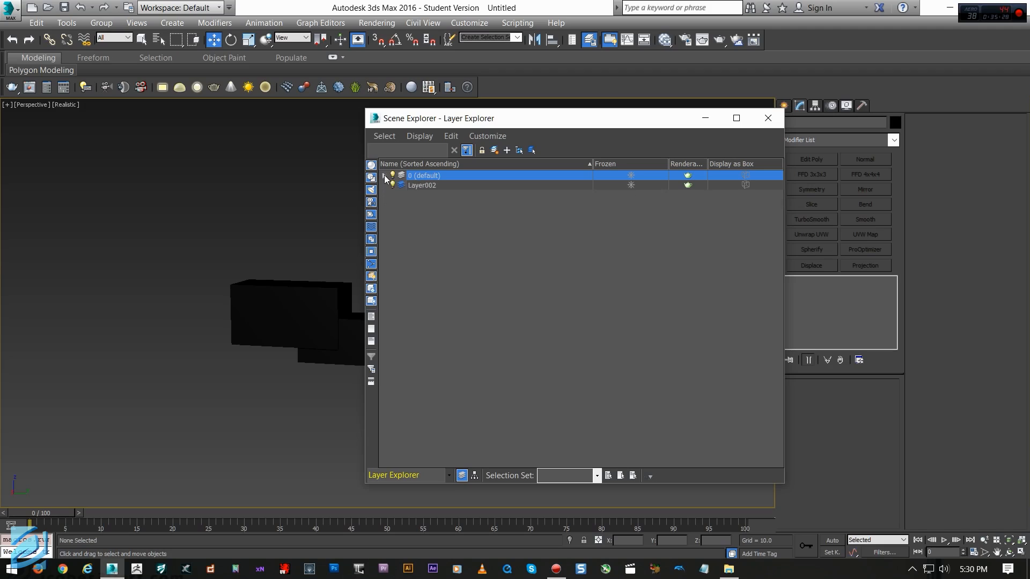
{"action": "left_click", "coordinate": [416, 185]}
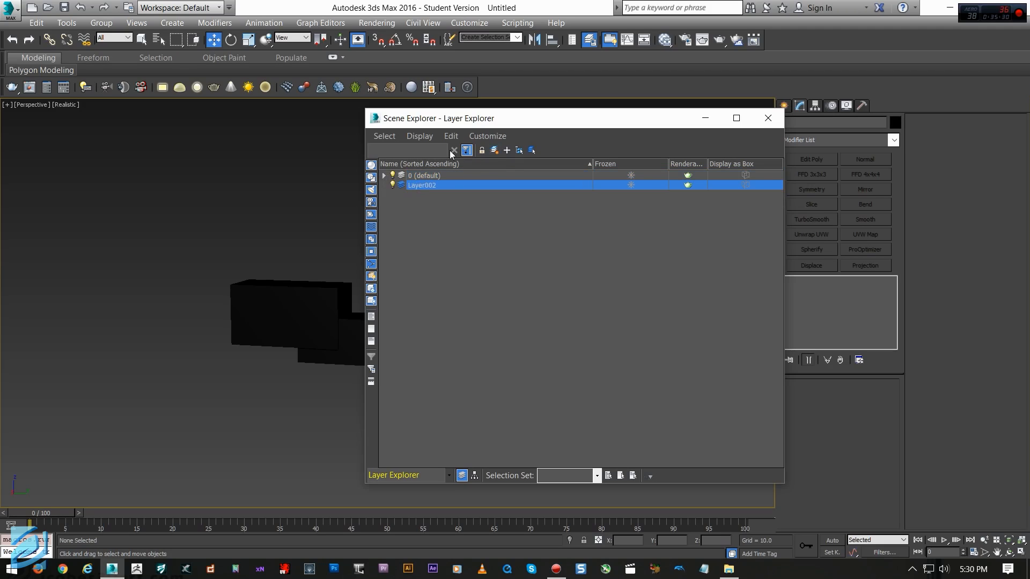
{"action": "left_click", "coordinate": [453, 207]}
{"action": "left_click", "coordinate": [428, 185]}
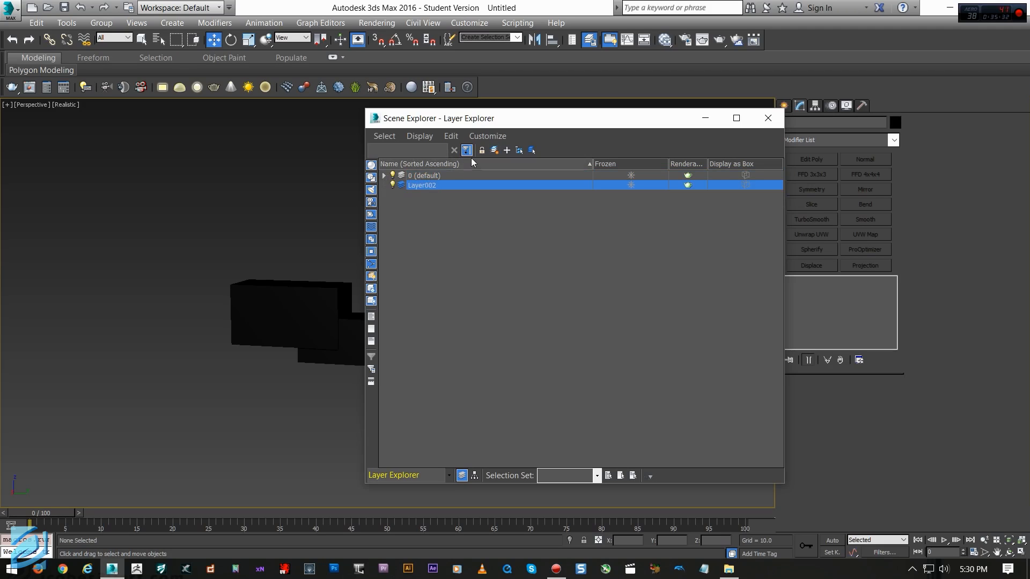
{"action": "left_click", "coordinate": [507, 151]}
{"action": "left_click", "coordinate": [443, 194]}
{"action": "left_click", "coordinate": [444, 206]}
{"action": "left_click", "coordinate": [441, 198]}
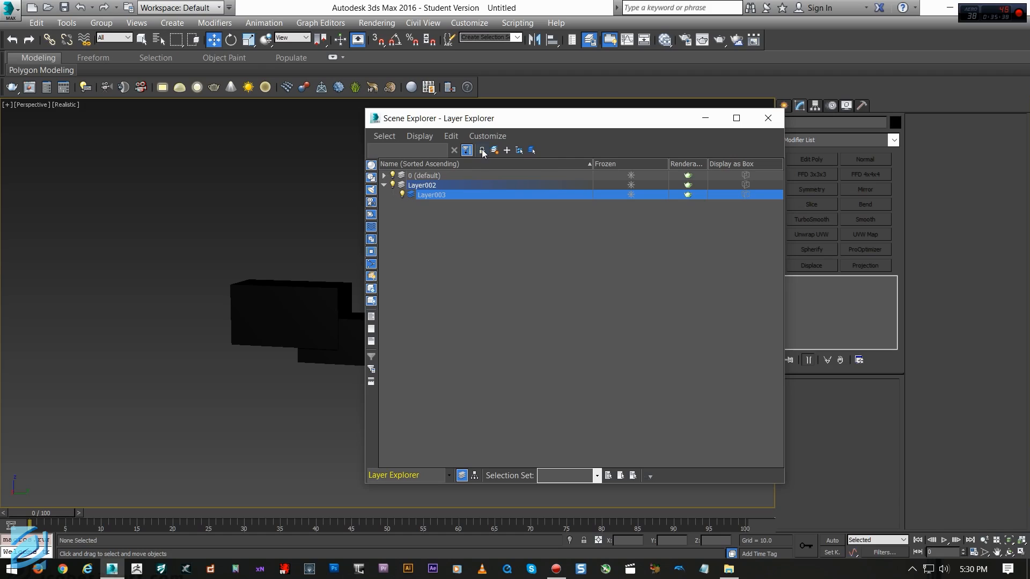
Delete the nested Layer003 and its parent Layer002, and expand the default layer
{"action": "right_click", "coordinate": [440, 191]}
{"action": "left_click", "coordinate": [455, 248]}
{"action": "right_click", "coordinate": [437, 186]}
{"action": "left_click", "coordinate": [416, 254]}
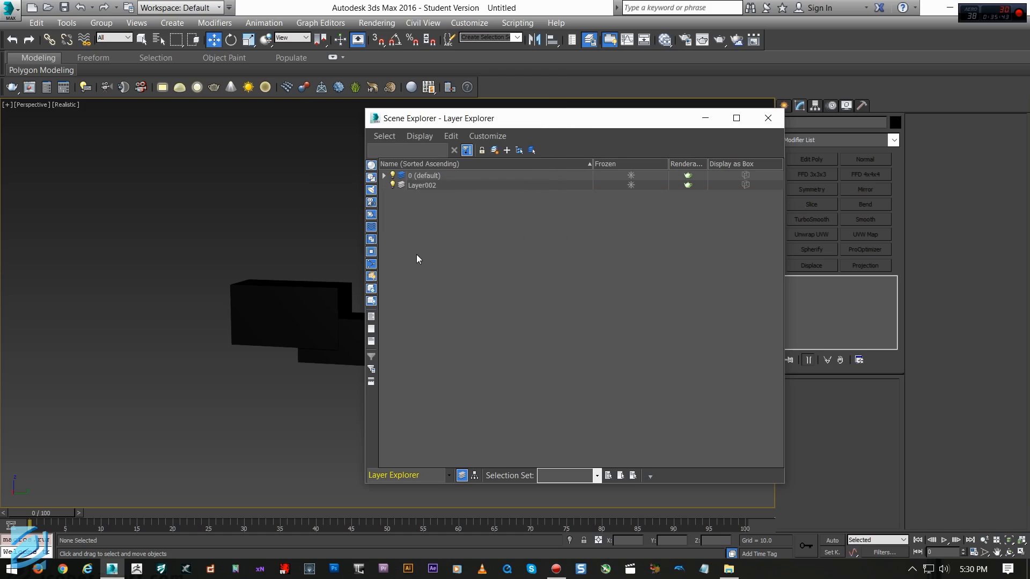
{"action": "left_click", "coordinate": [429, 184]}
{"action": "right_click", "coordinate": [429, 184]}
{"action": "left_click", "coordinate": [445, 244]}
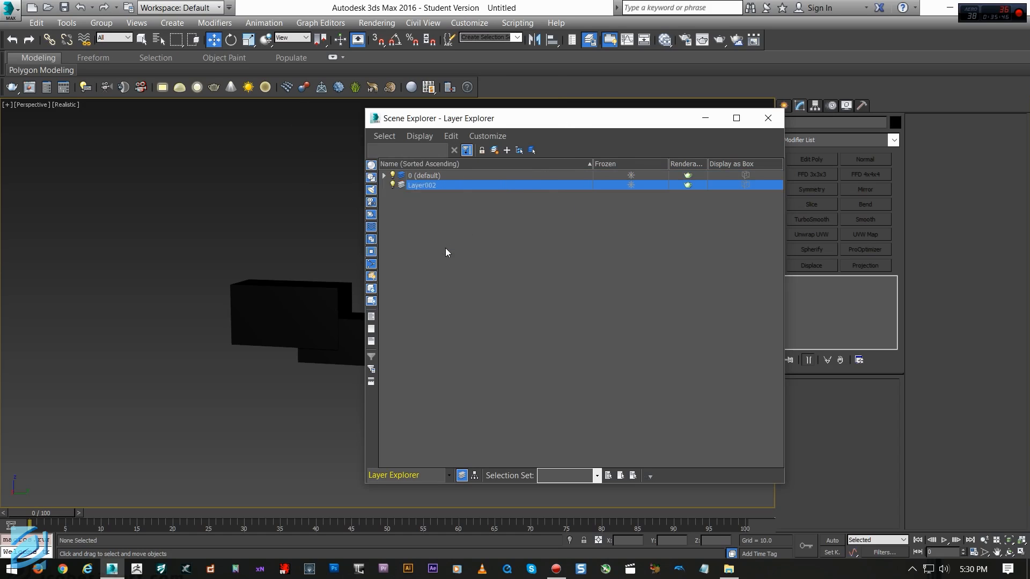
{"action": "left_click", "coordinate": [384, 176]}
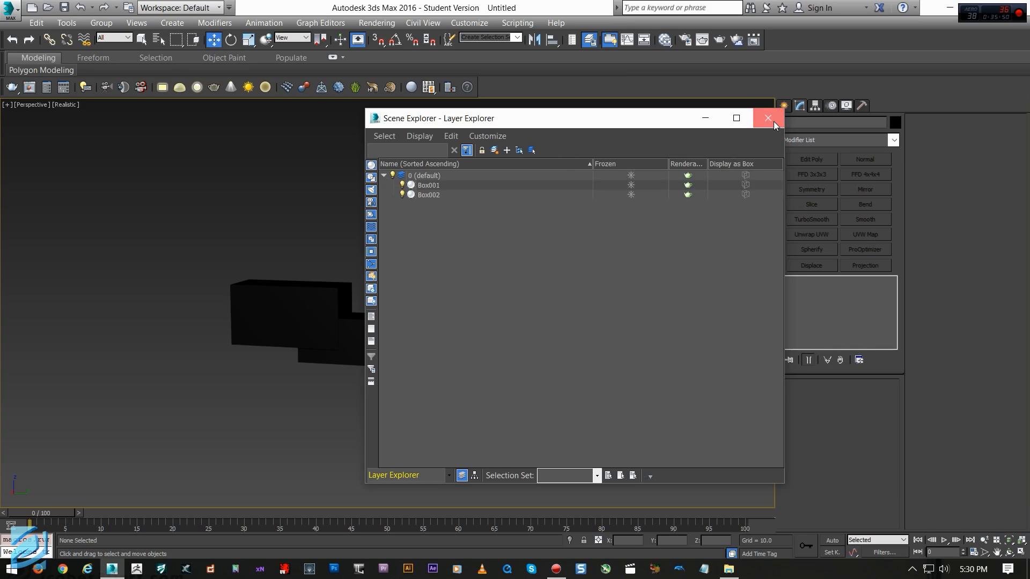
Dock the Layer Explorer on the left side of the viewport and narrow it to a slim strip
{"action": "left_click_drag", "start_coordinate": [629, 119], "coordinate": [233, 143]}
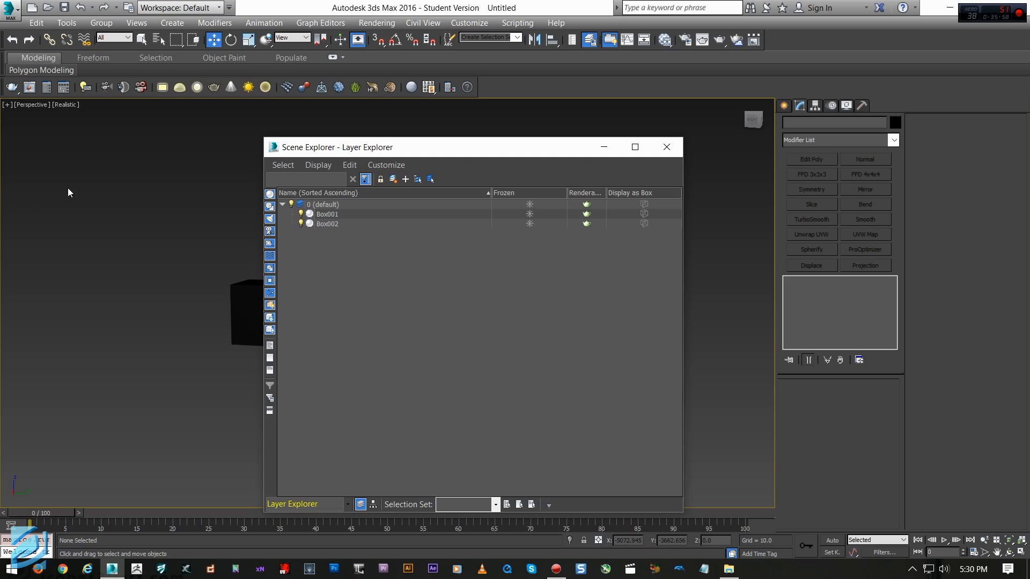
{"action": "left_click_drag", "start_coordinate": [527, 151], "coordinate": [407, 113]}
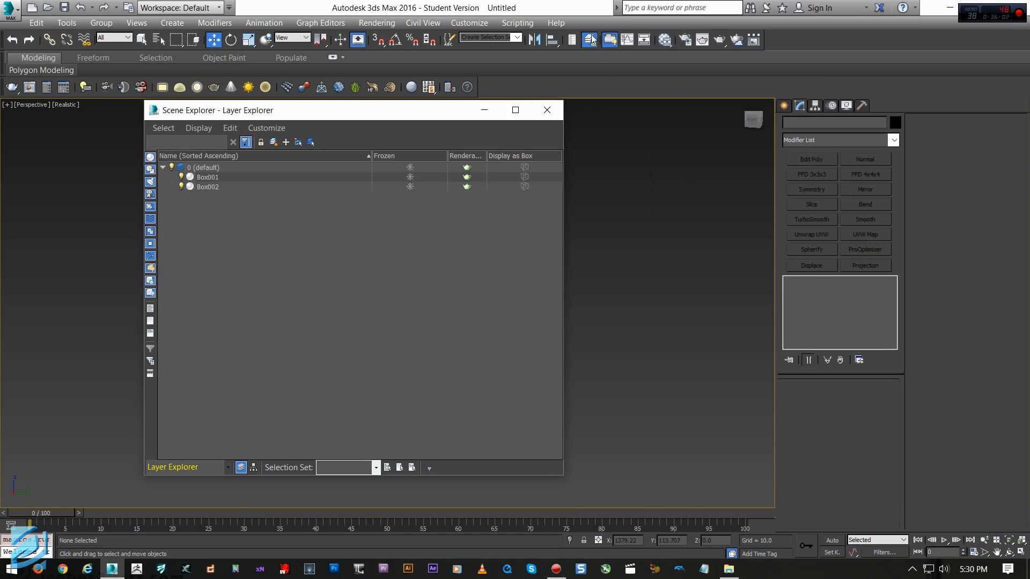
{"action": "left_click_drag", "start_coordinate": [487, 118], "coordinate": [573, 122]}
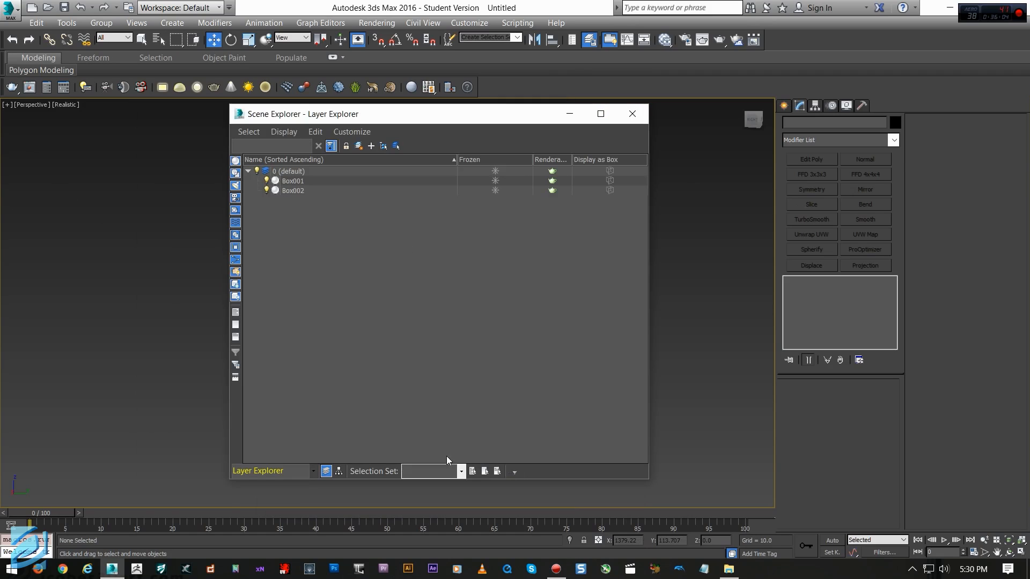
{"action": "right_click", "coordinate": [271, 121]}
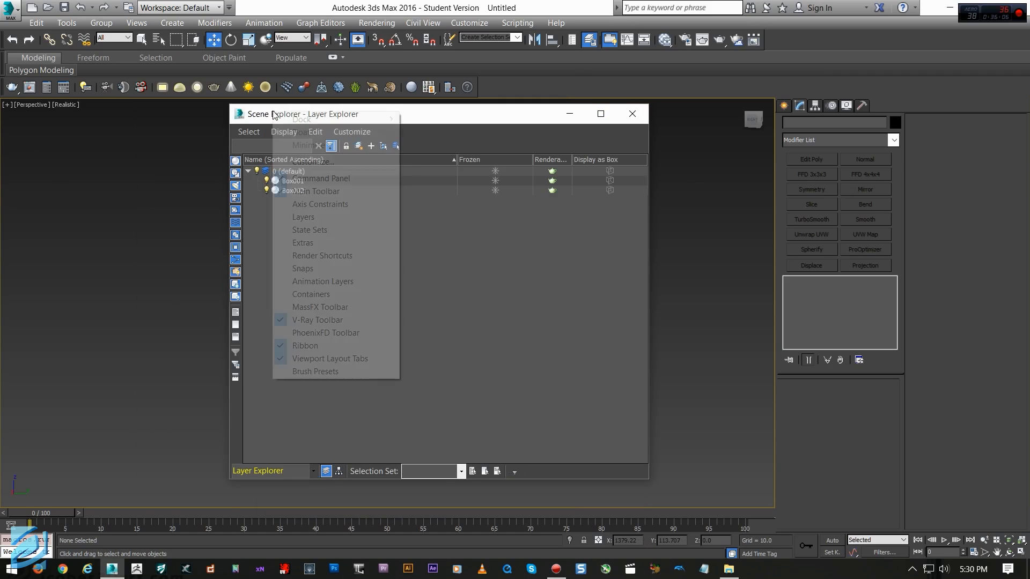
{"action": "mouse_move", "coordinate": [300, 124]}
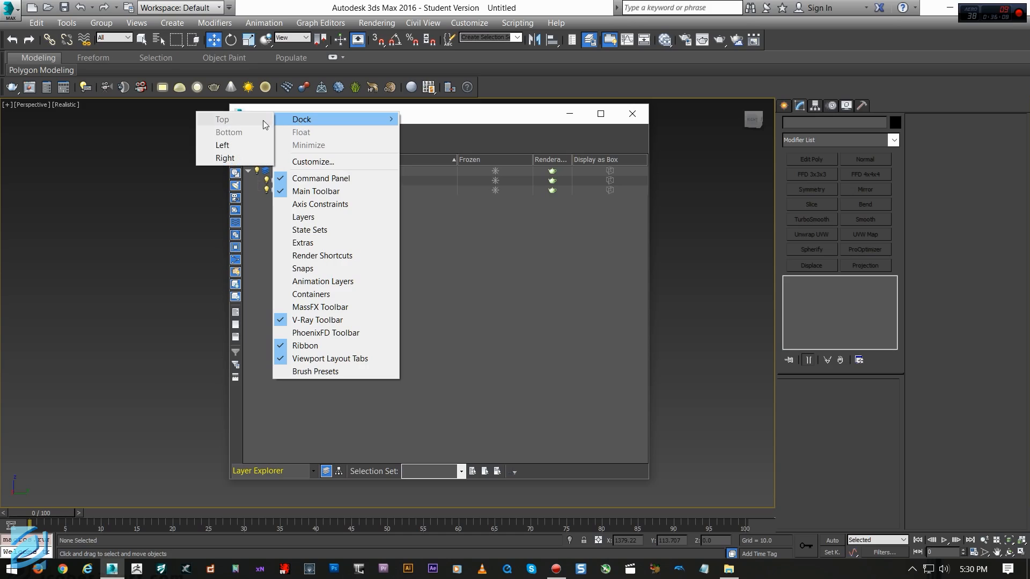
{"action": "left_click", "coordinate": [229, 133]}
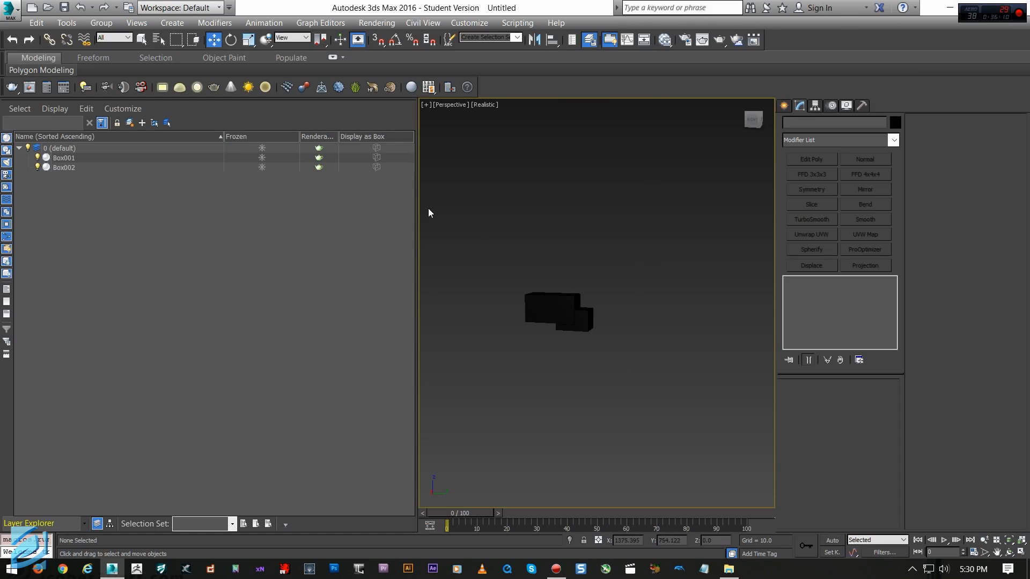
{"action": "left_click_drag", "start_coordinate": [84, 204], "coordinate": [87, 201]}
{"action": "left_click_drag", "start_coordinate": [85, 141], "coordinate": [52, 135]}
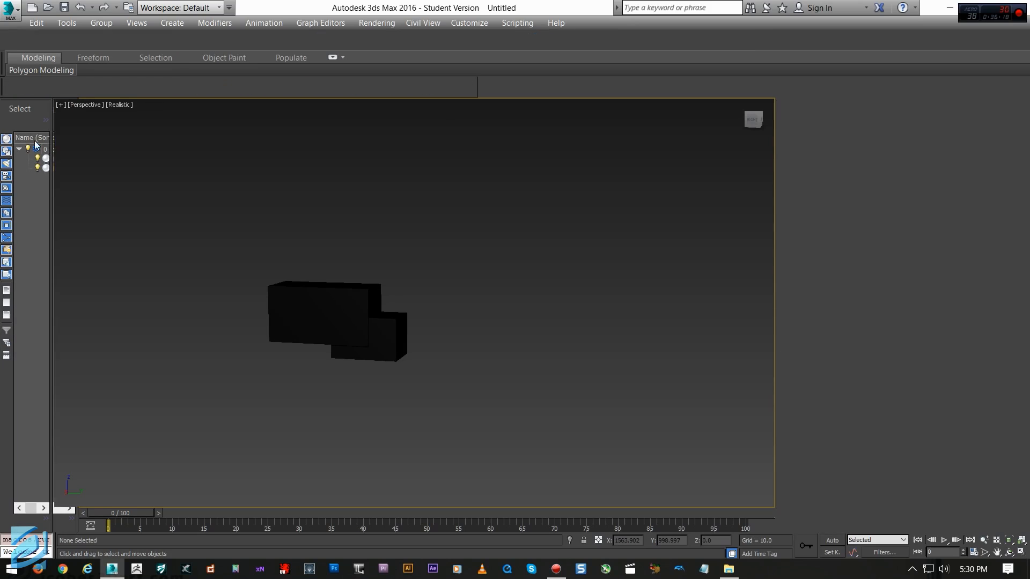
Hide the modeling ribbon and show it again, and check its Freeform and Modeling tool sets
{"action": "middle_click_drag", "start_coordinate": [393, 241], "coordinate": [418, 257]}
{"action": "scroll", "coordinate": [449, 239], "scroll_direction": "down", "scroll_amount": 2}
{"action": "key", "text": "z"}
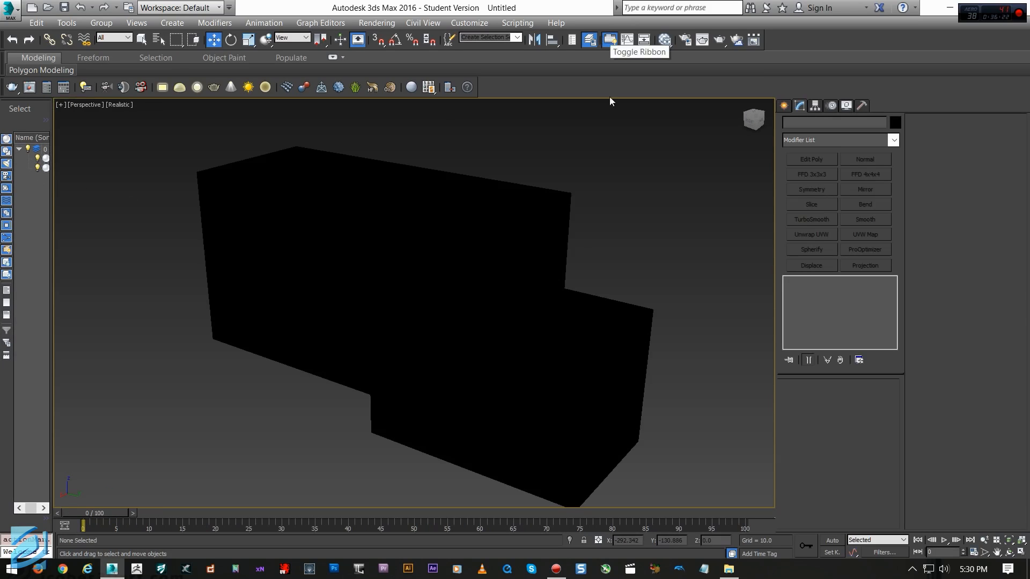
{"action": "scroll", "coordinate": [482, 232], "scroll_direction": "down", "scroll_amount": 4}
{"action": "left_click", "coordinate": [611, 42]}
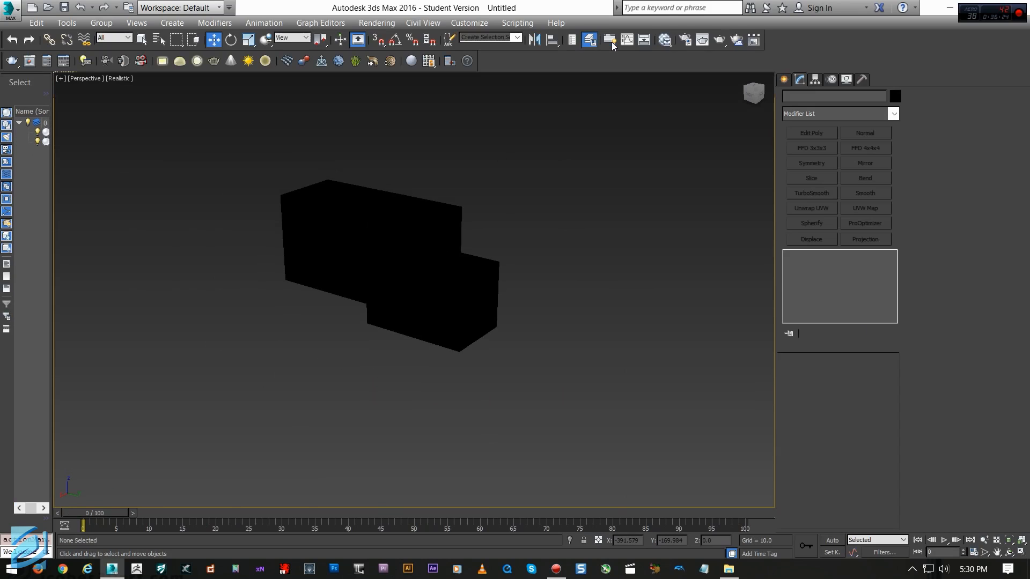
{"action": "left_click", "coordinate": [612, 41]}
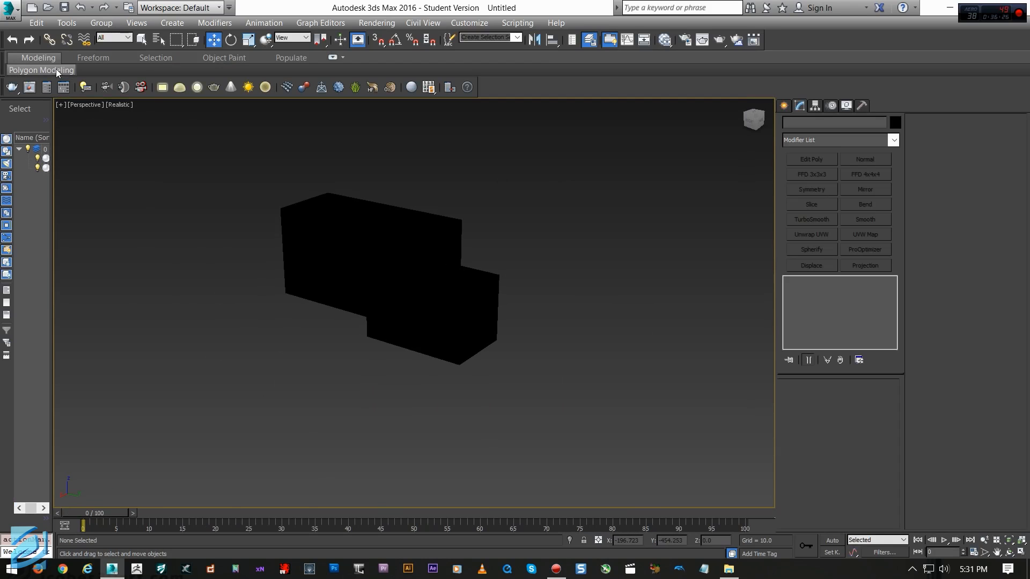
{"action": "mouse_move", "coordinate": [56, 70]}
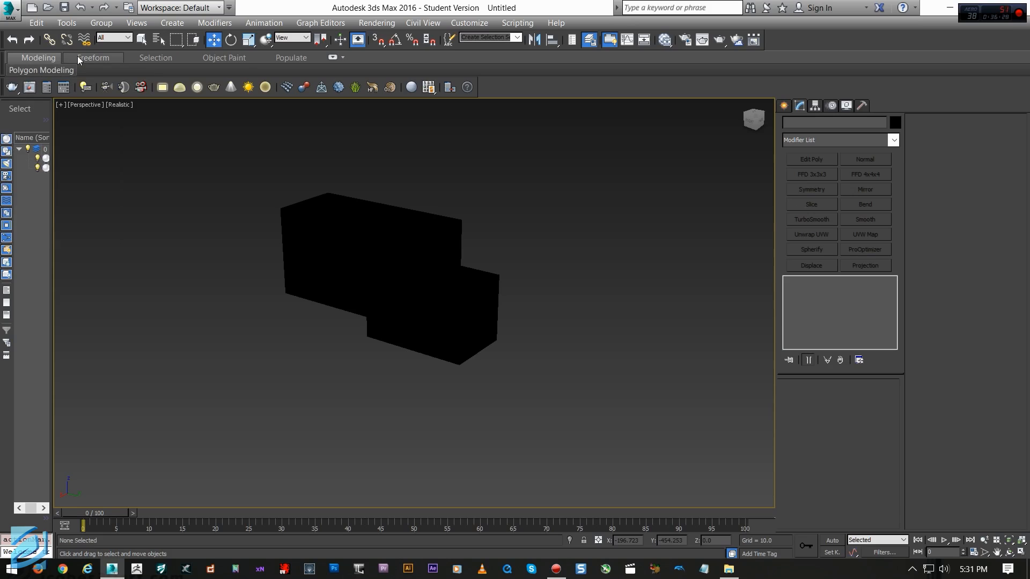
{"action": "left_click", "coordinate": [78, 56]}
{"action": "left_click", "coordinate": [42, 55]}
Switch to the Select tool and delete both boxes from the scene
{"action": "scroll", "coordinate": [487, 270], "scroll_direction": "down", "scroll_amount": 3}
{"action": "left_click", "coordinate": [421, 256]}
{"action": "key", "text": "q"}
{"action": "scroll", "coordinate": [520, 378], "scroll_direction": "up", "scroll_amount": 5}
{"action": "middle_click_drag", "start_coordinate": [391, 292], "coordinate": [430, 315], "text": "alt"}
{"action": "left_click", "coordinate": [430, 316]}
{"action": "key", "text": "ctrl+a"}
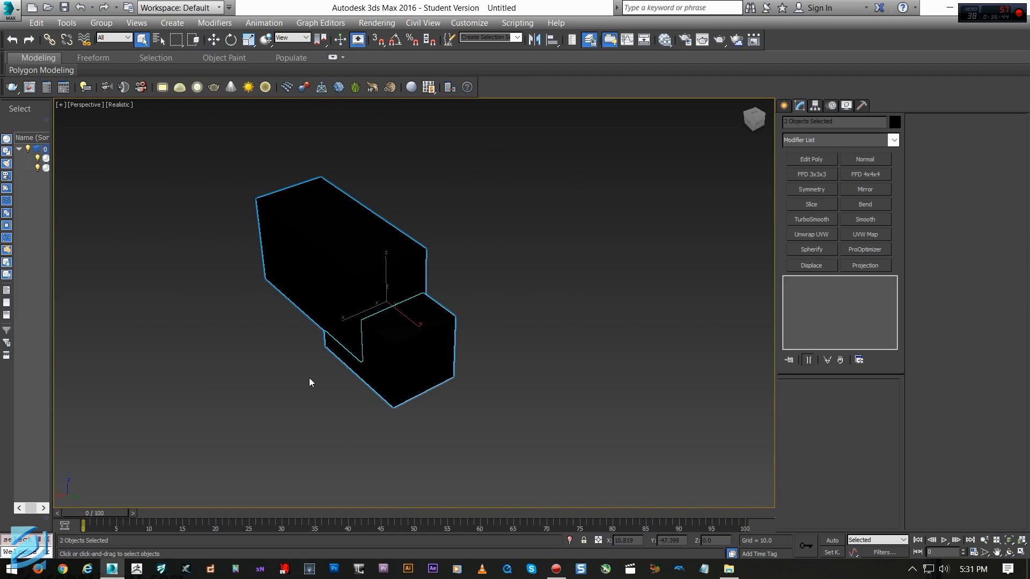
{"action": "key", "text": "Delete"}
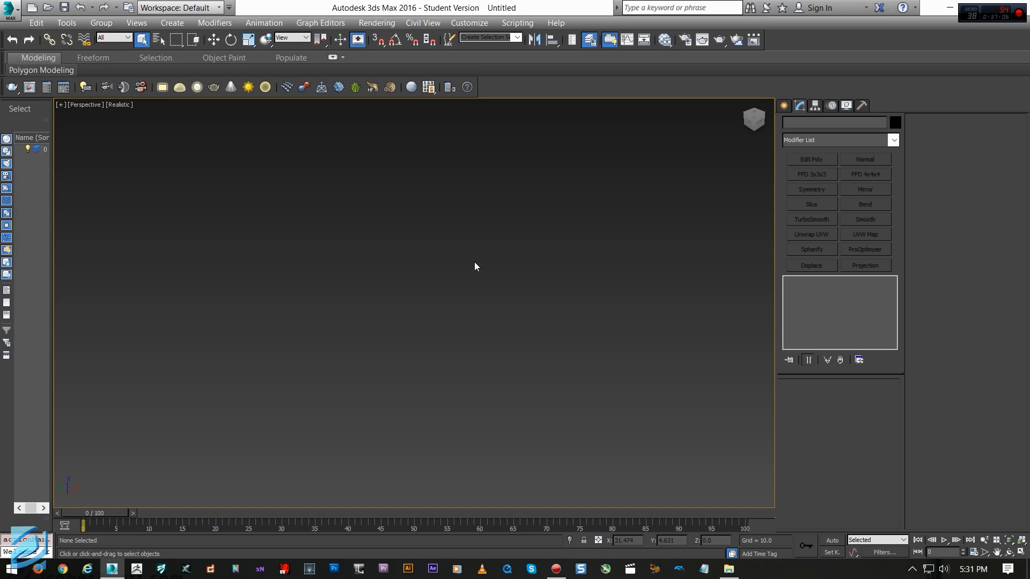
{"action": "middle_click_drag", "start_coordinate": [474, 263], "coordinate": [448, 269]}
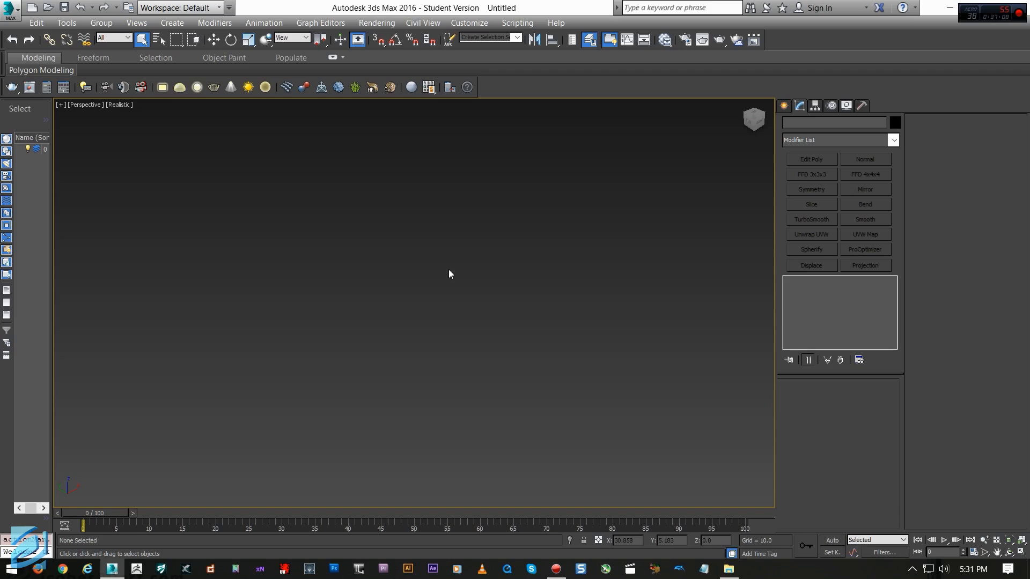